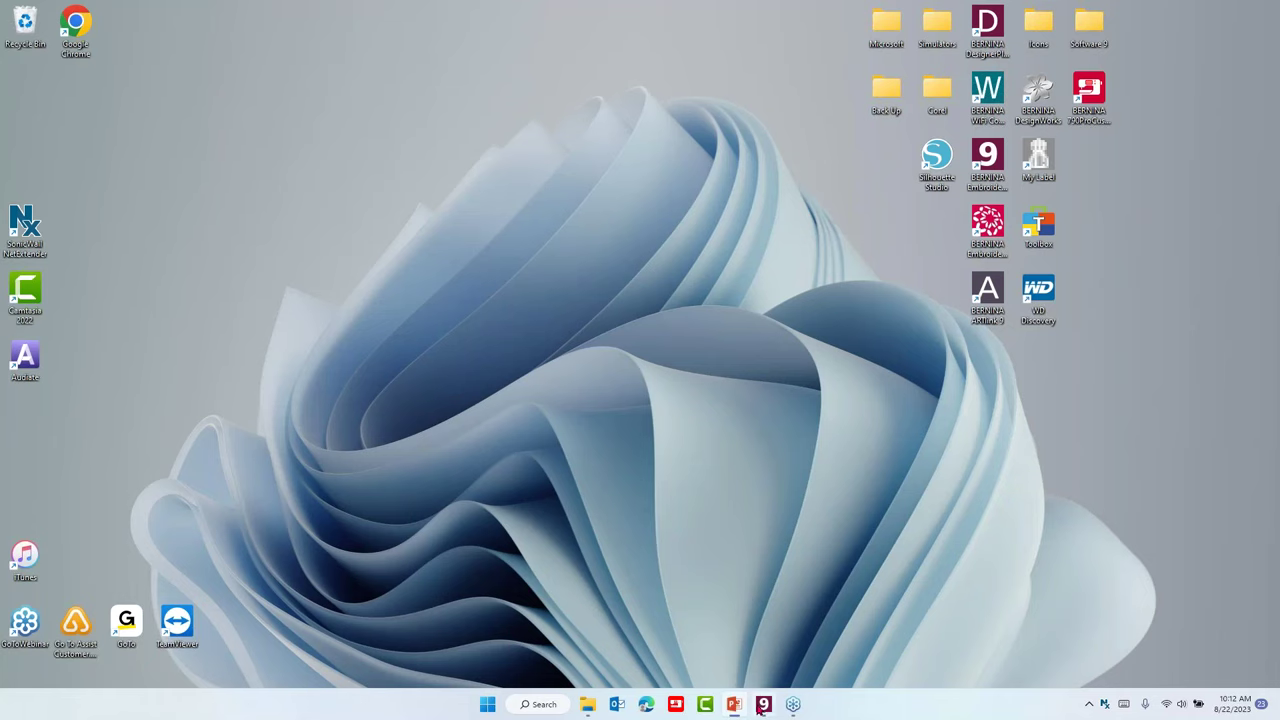
Switch to BERNINA Embroidery Software and launch PointerFocus to highlight the mouse pointer.
click(763, 705)
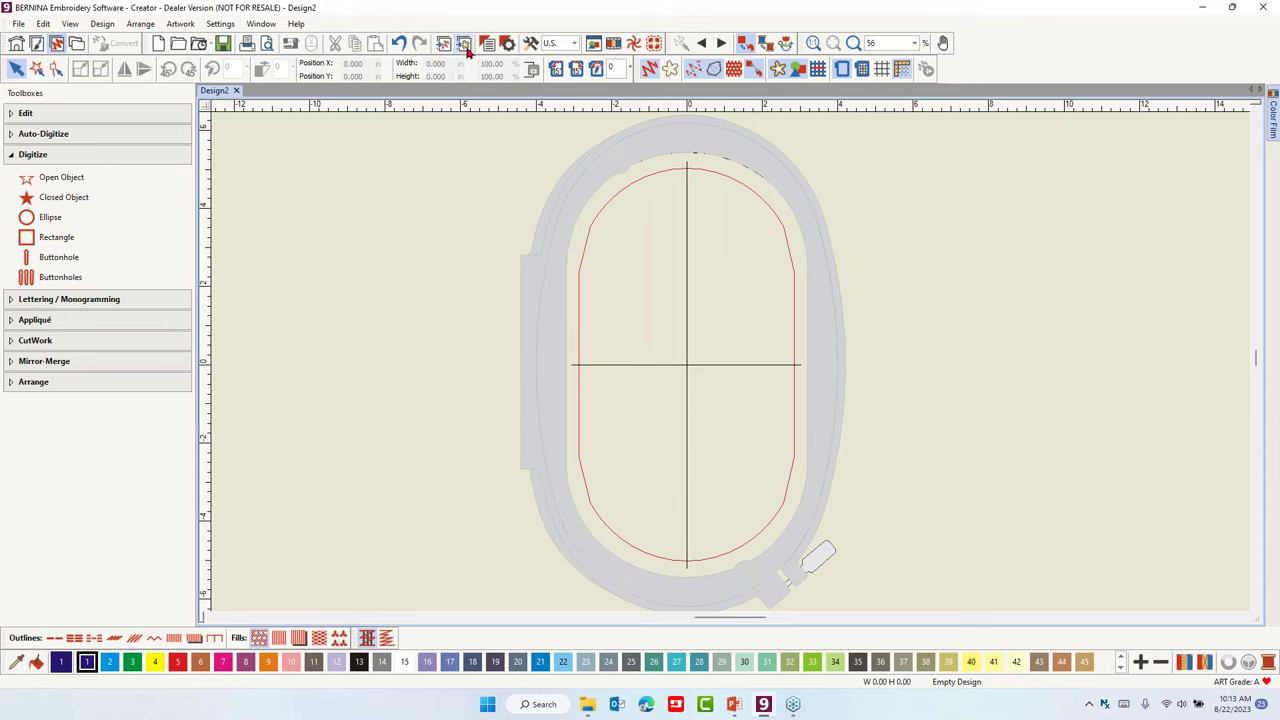
click(489, 705)
click(608, 428)
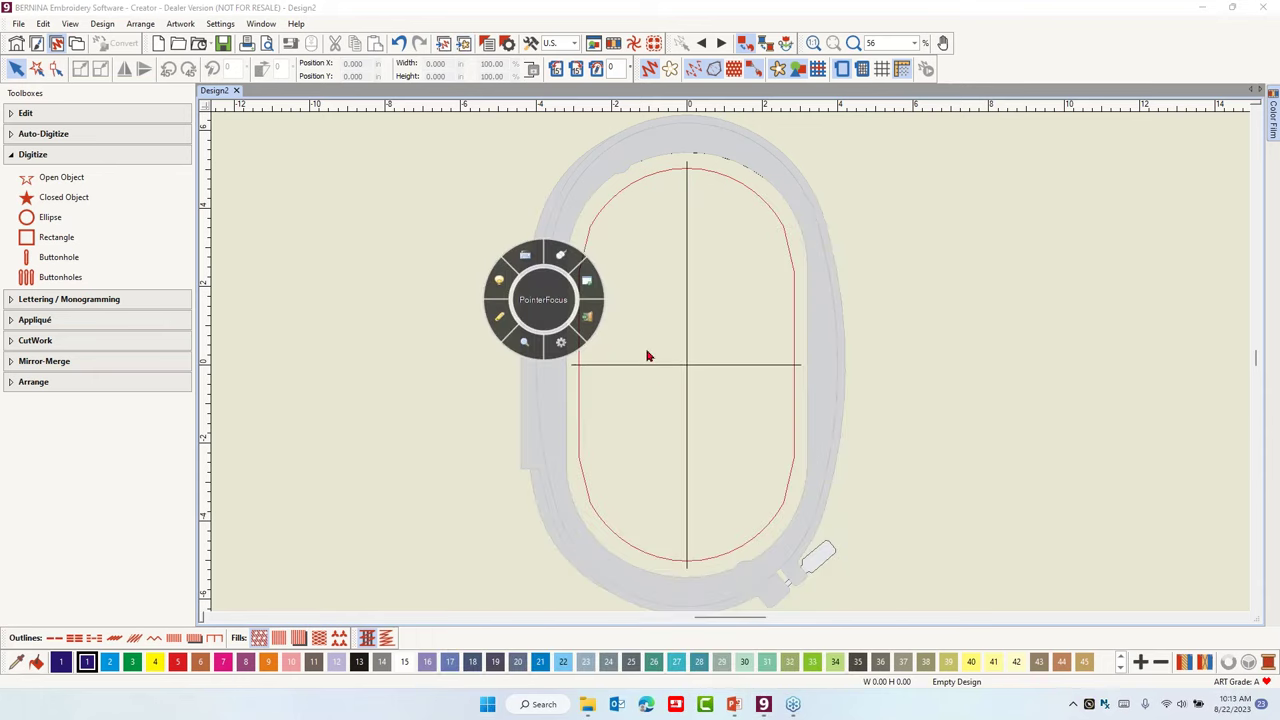
click(591, 277)
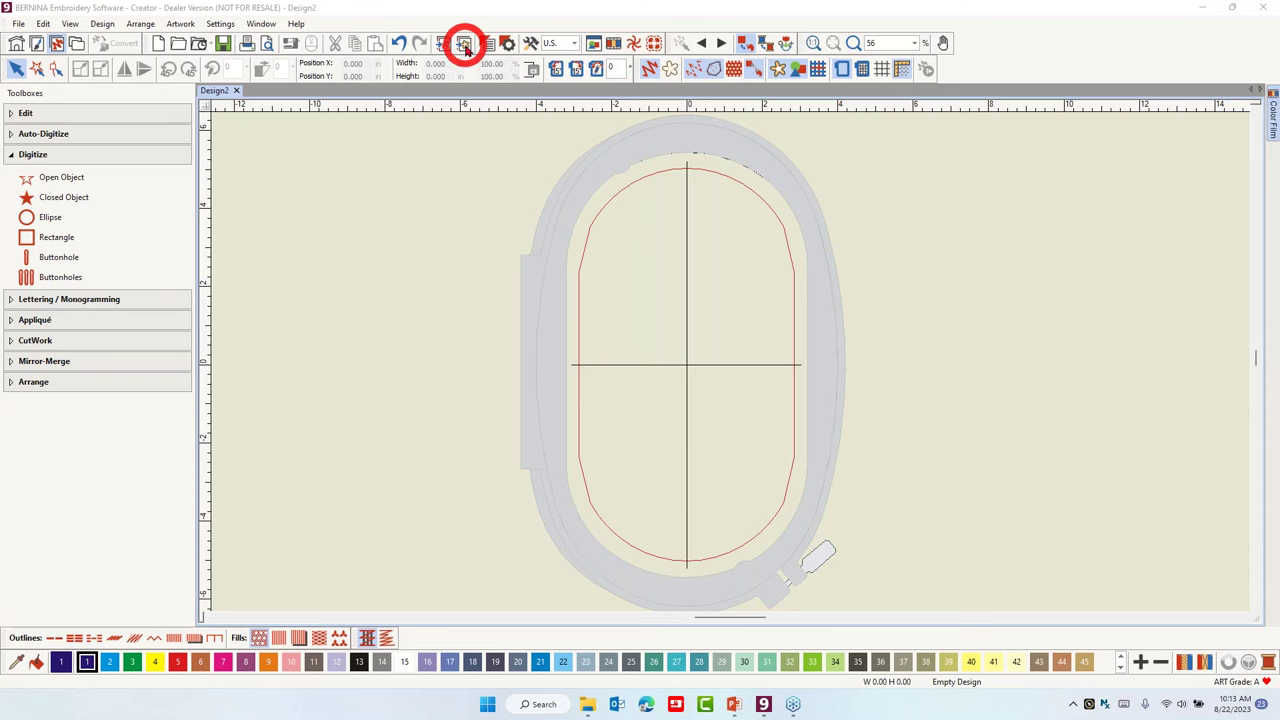
Insert the artwork file Decorative Daisy.wmf from the wmf folder inside the BERNINA 9 Pictures Artwork folder.
click(464, 45)
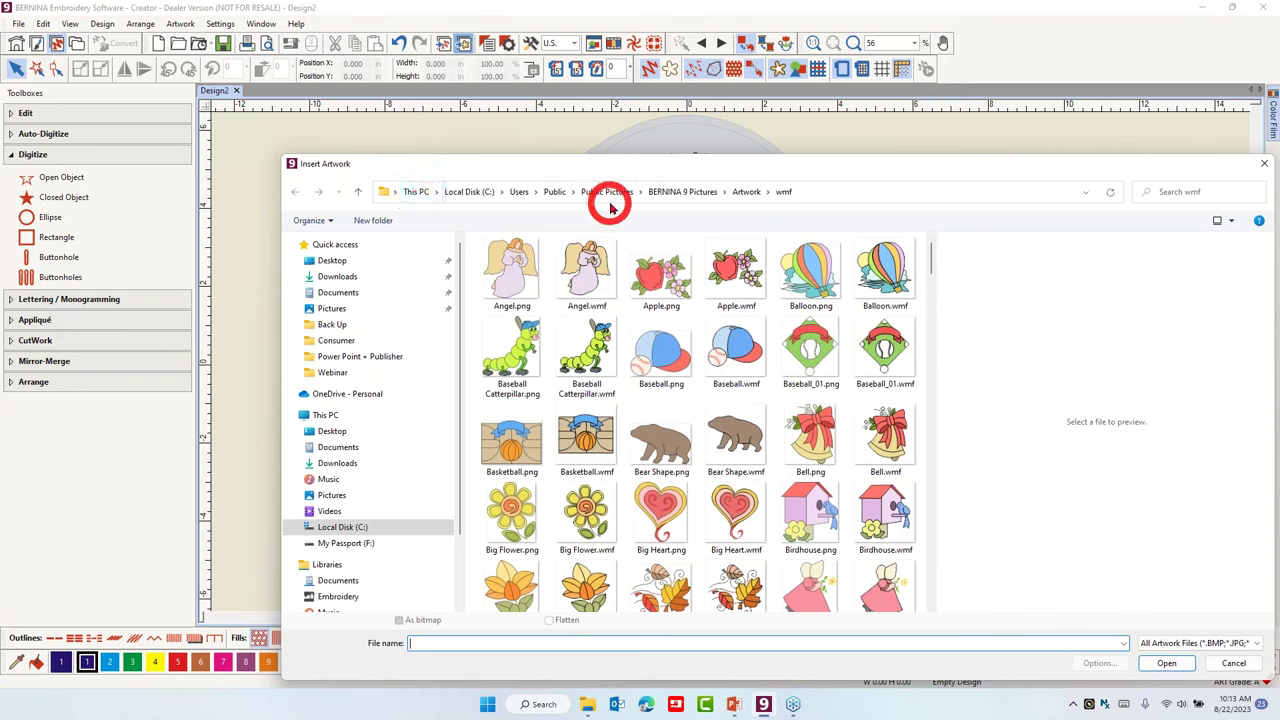
click(682, 197)
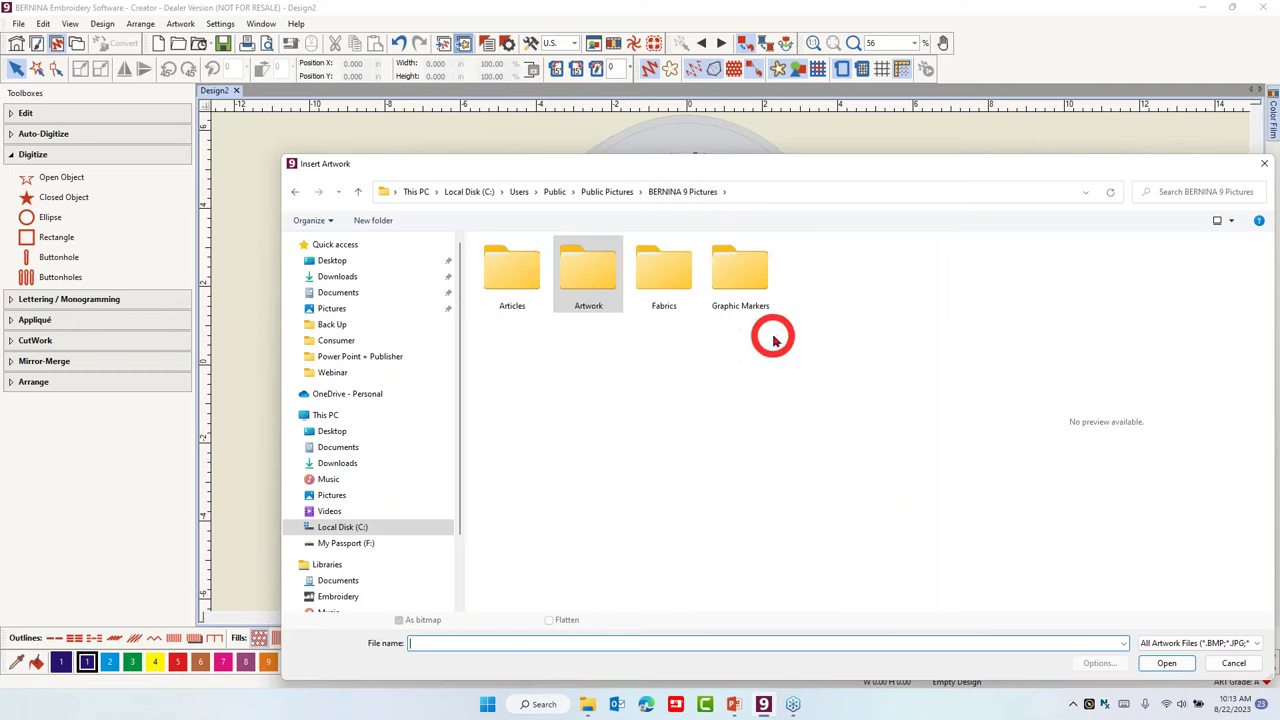
click(586, 279)
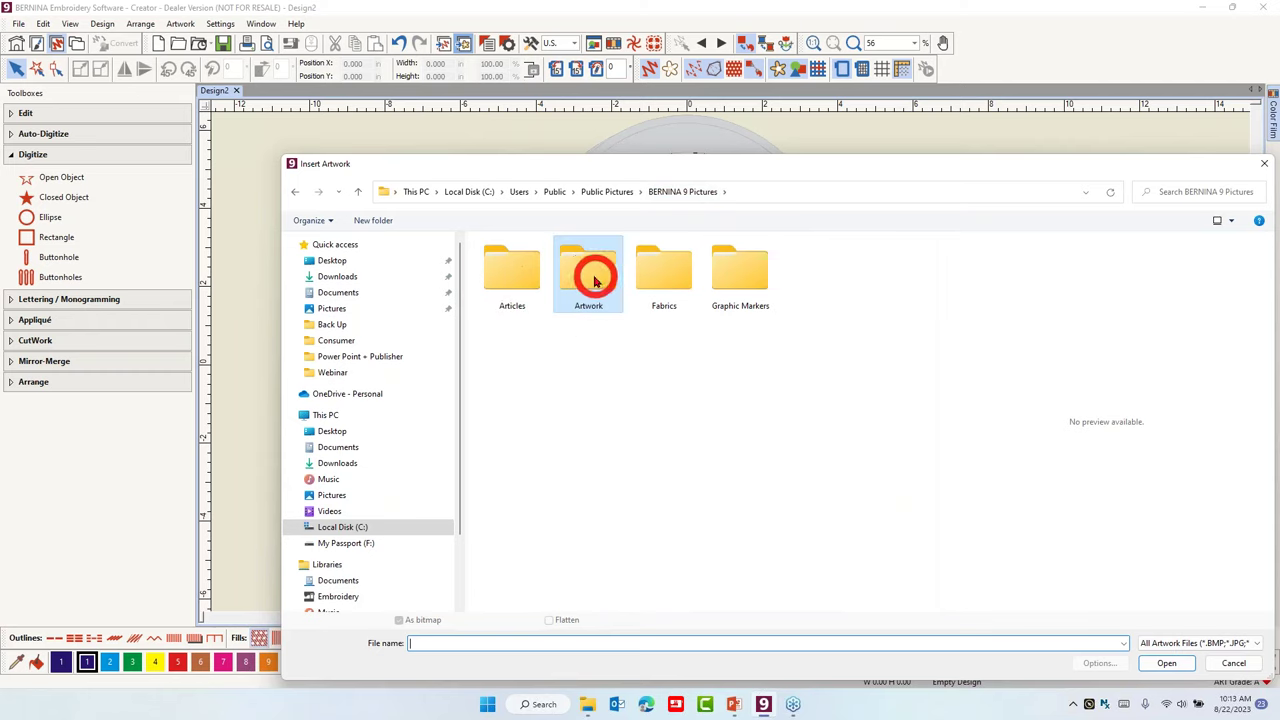
double_click(588, 279)
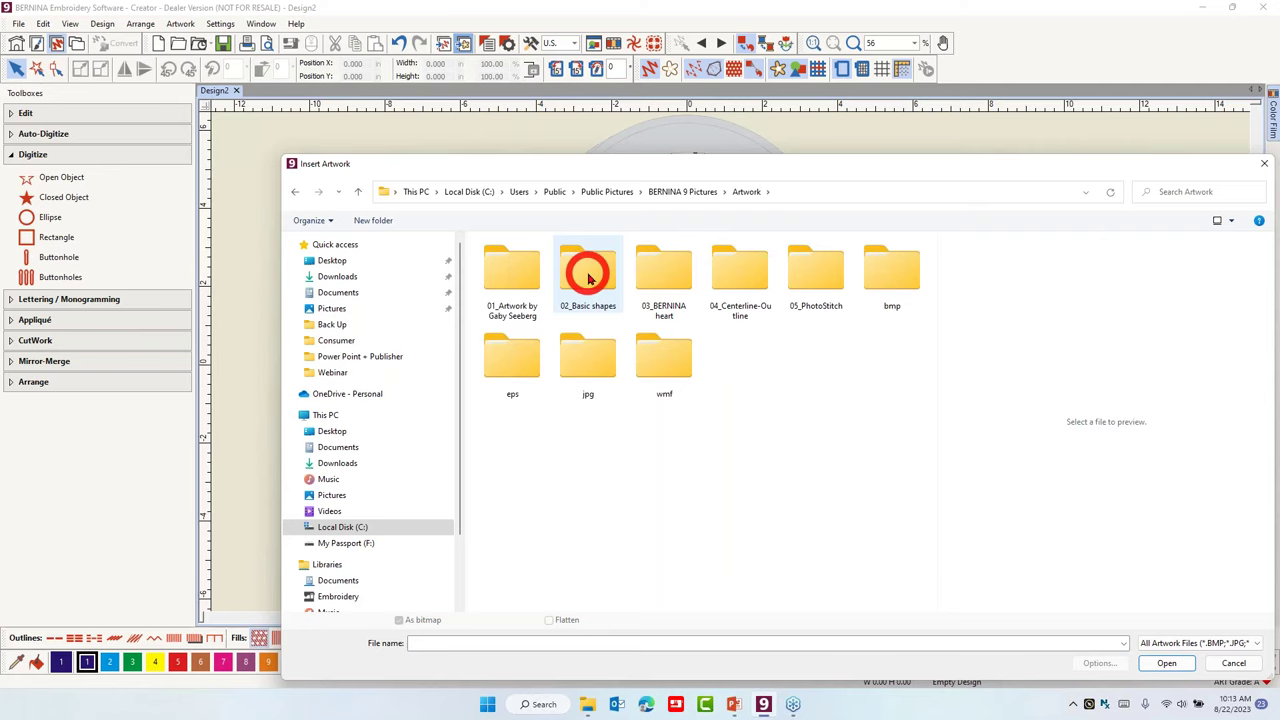
double_click(669, 362)
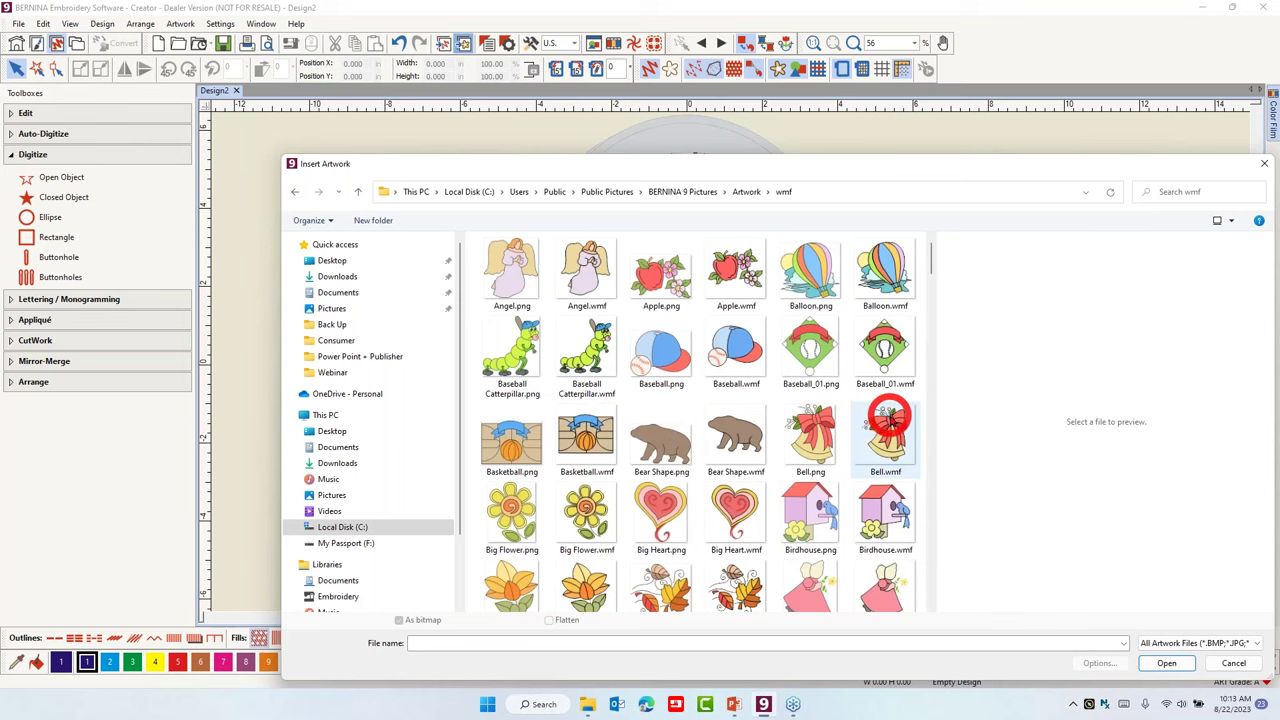
scroll(824, 384, down, 10)
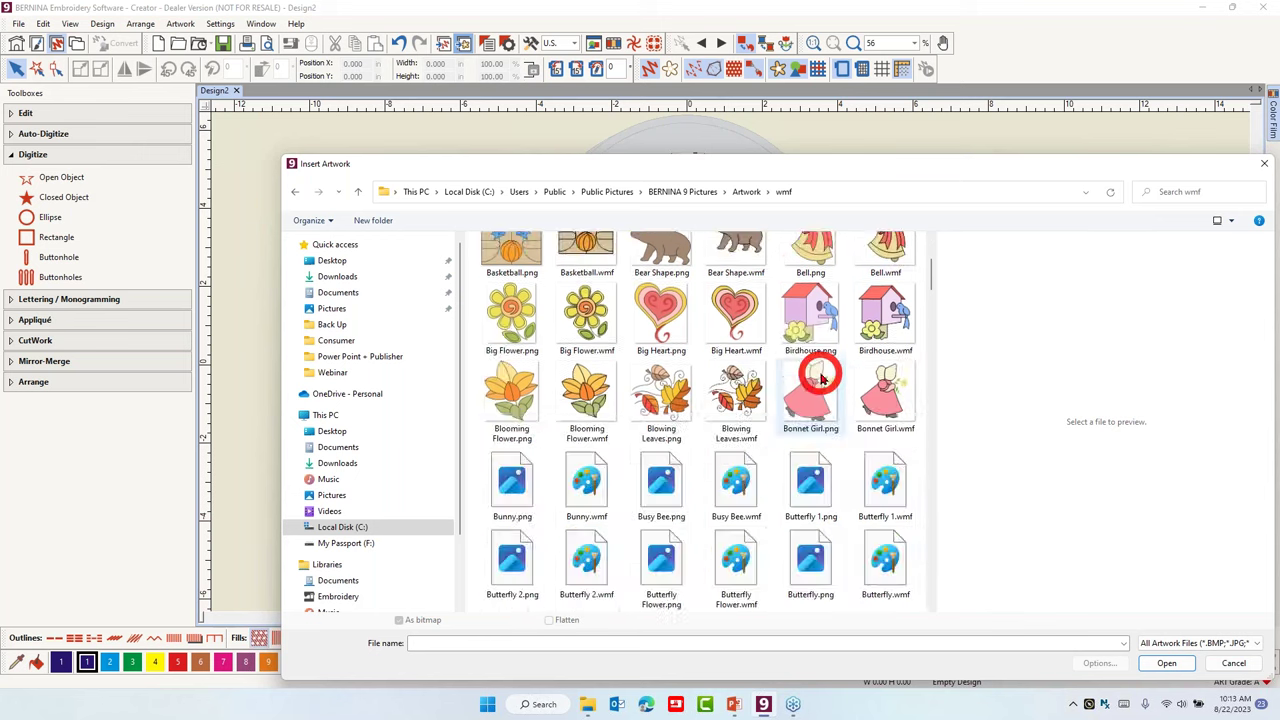
scroll(820, 380, down, 3)
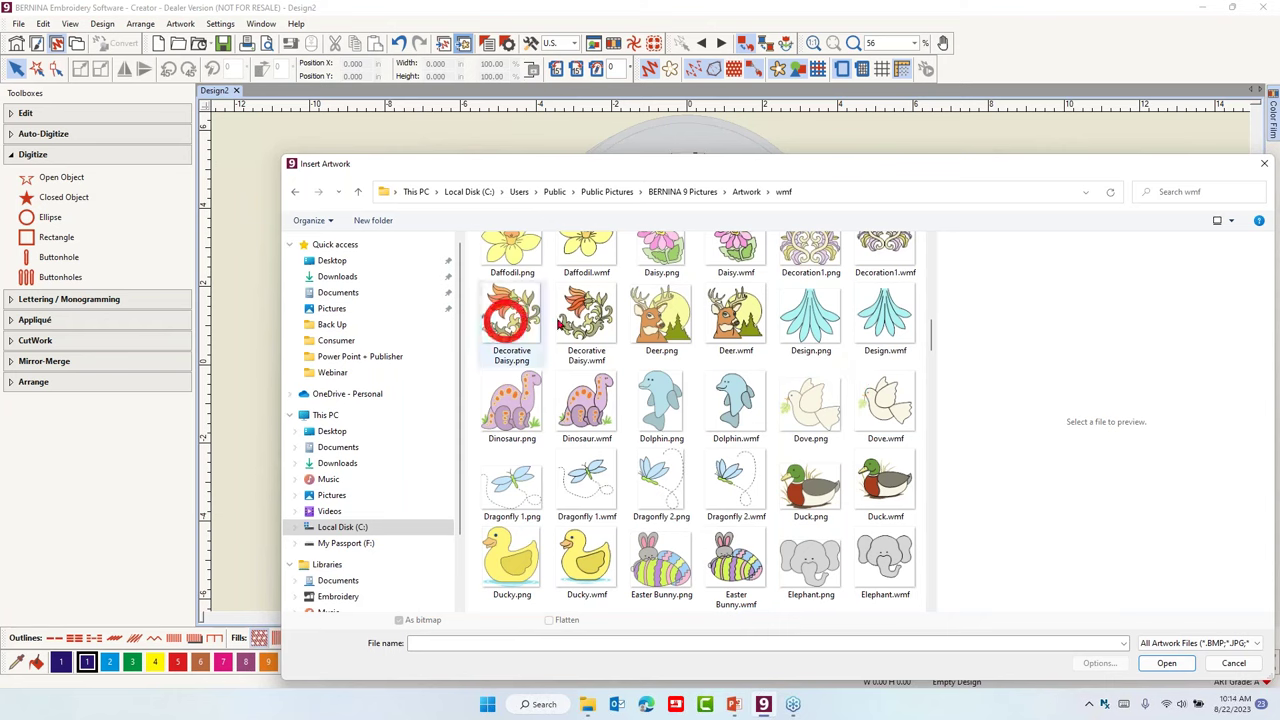
click(588, 318)
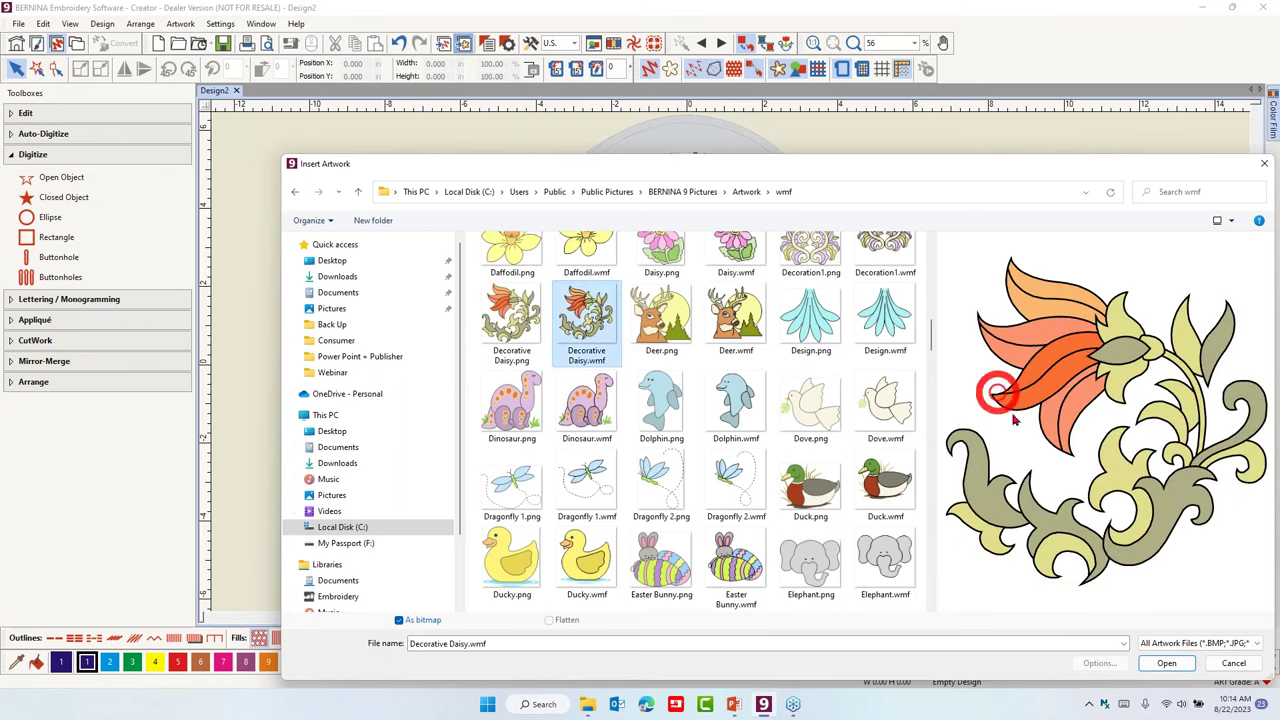
click(1166, 663)
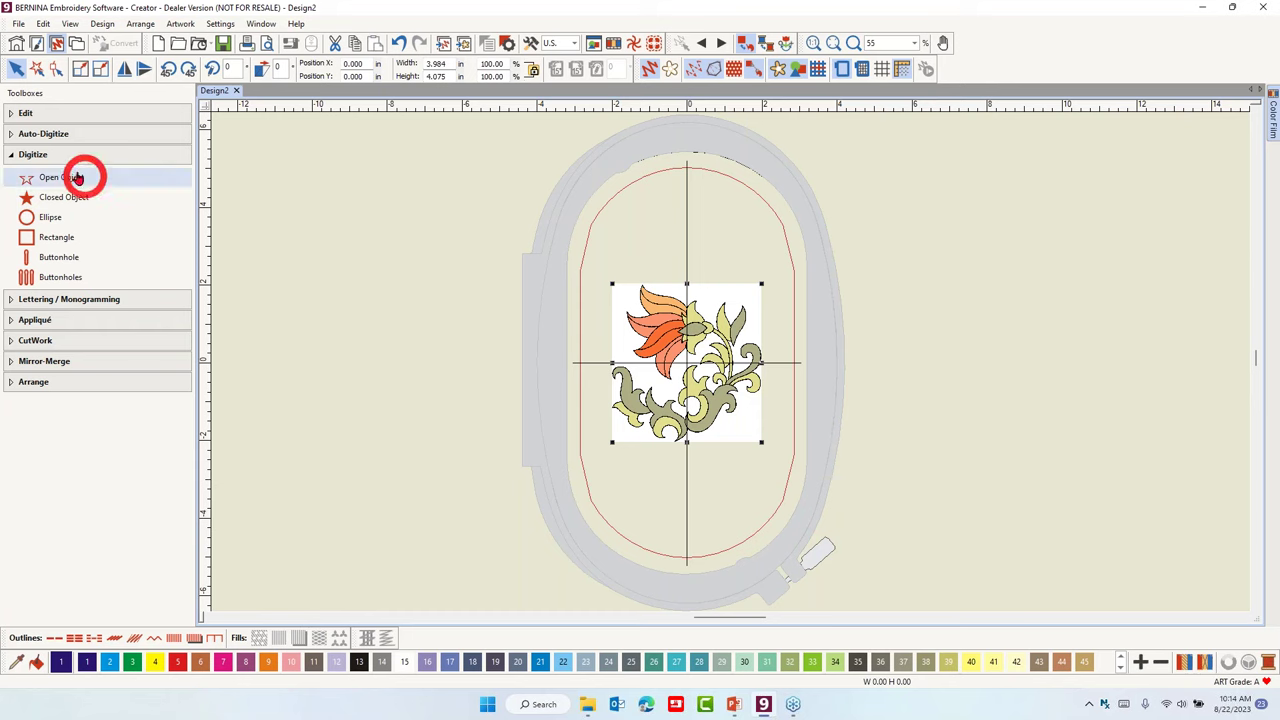
Start Auto-Digitize on the inserted flower artwork and accept the bitmap preparation with its default color and detail settings.
click(41, 134)
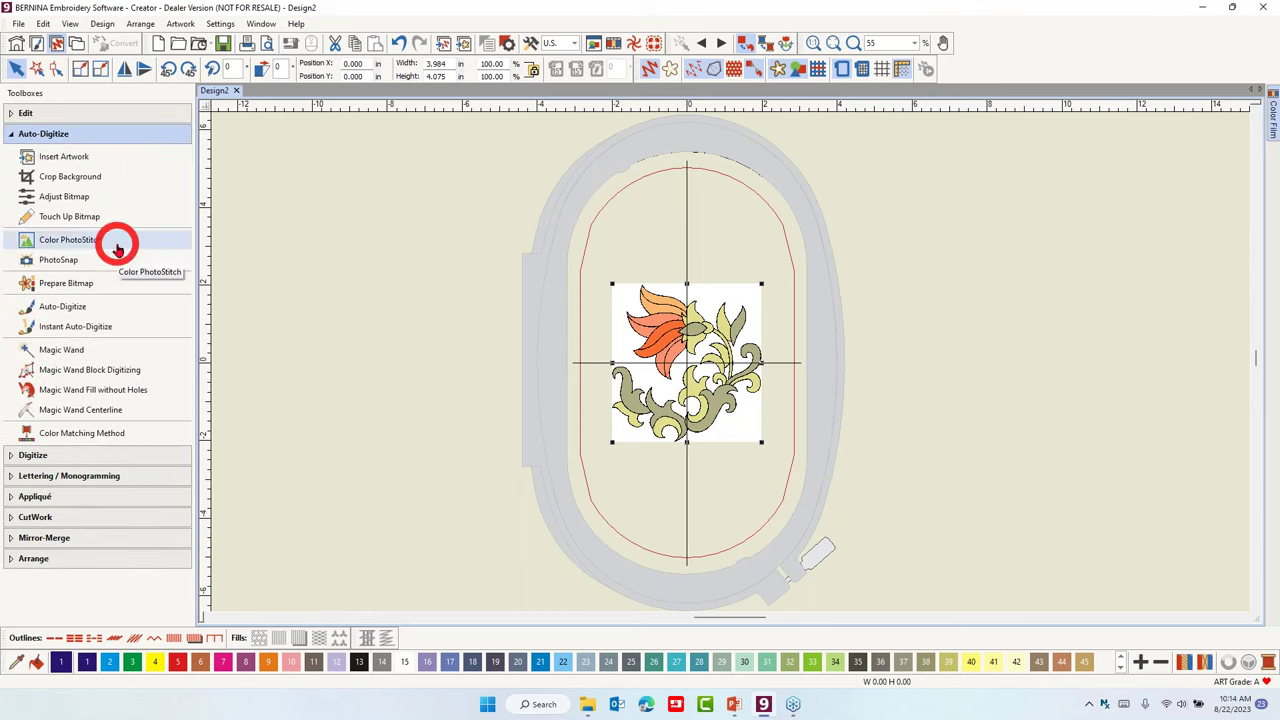
click(80, 305)
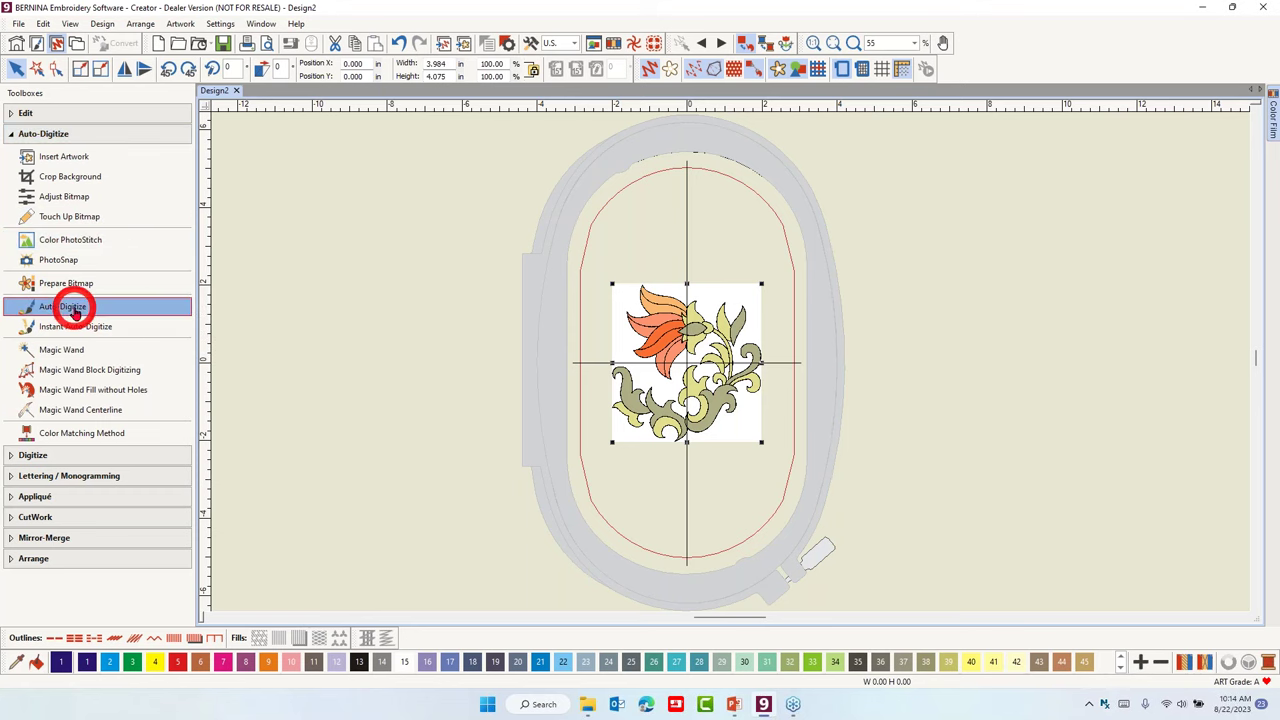
click(781, 411)
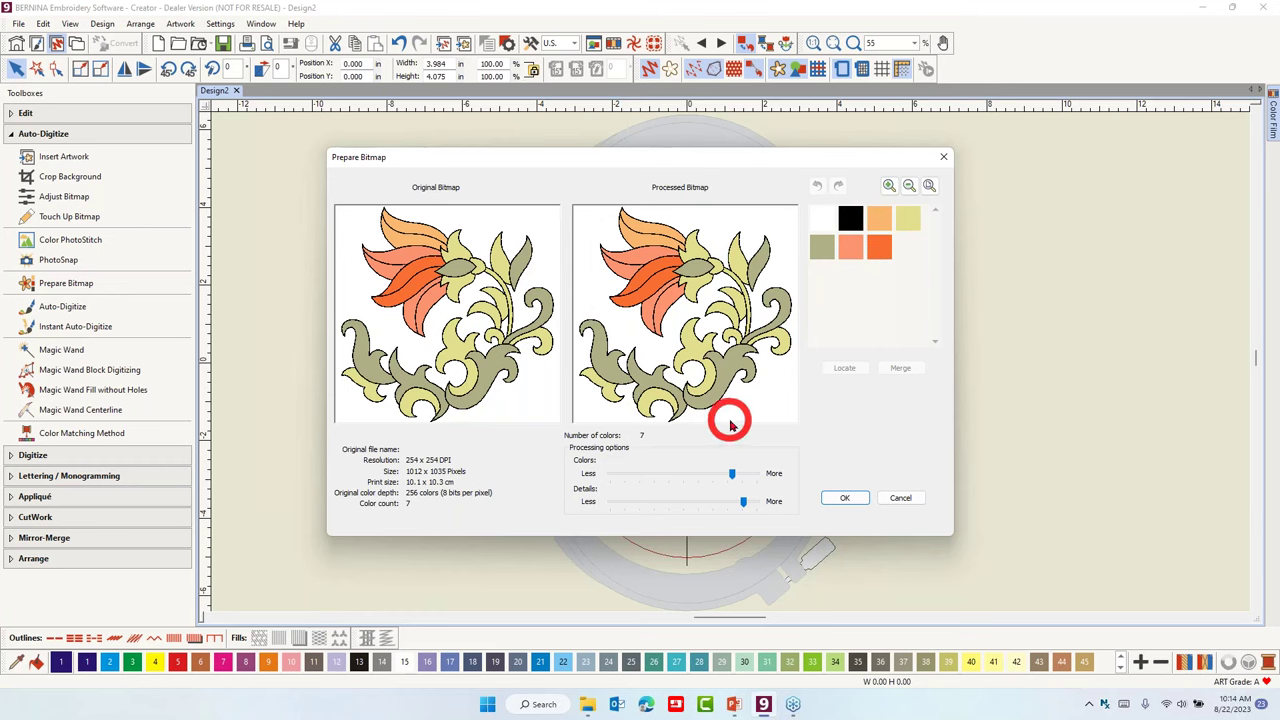
click(843, 498)
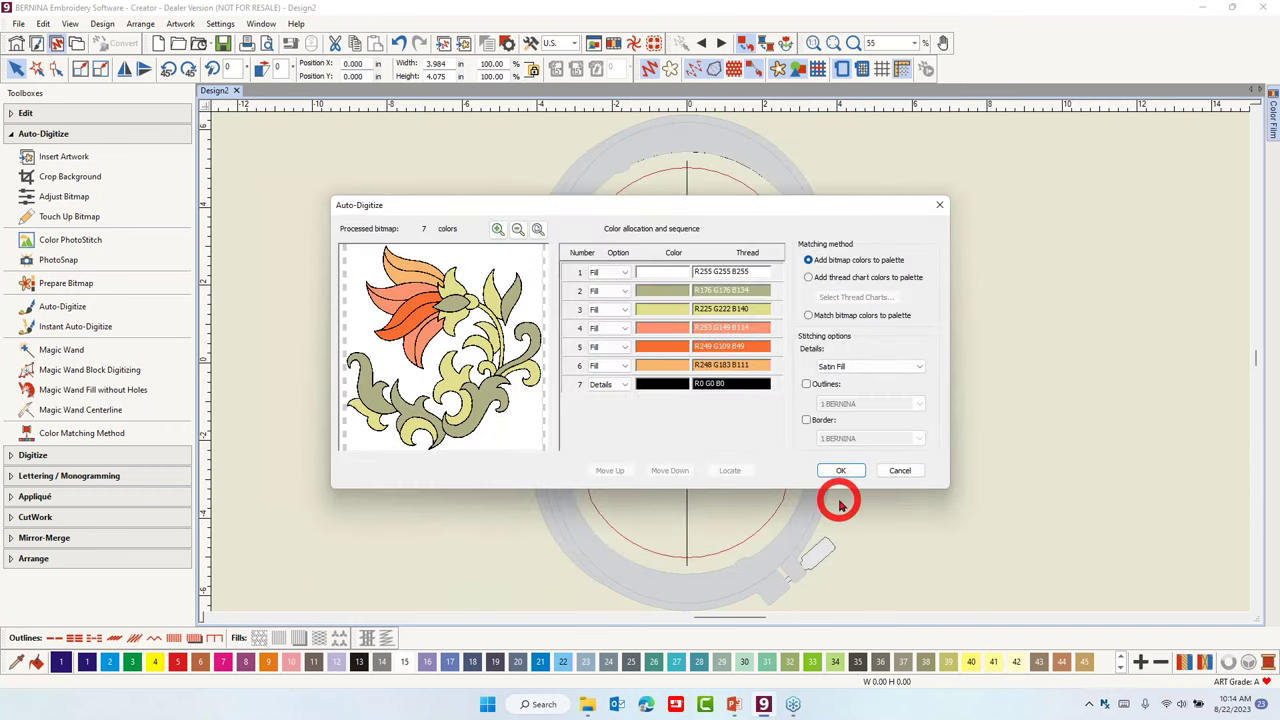
Set the matching method to add thread chart colors, including the Wonderfil Polyfast chart alongside Isacord 40.
click(808, 277)
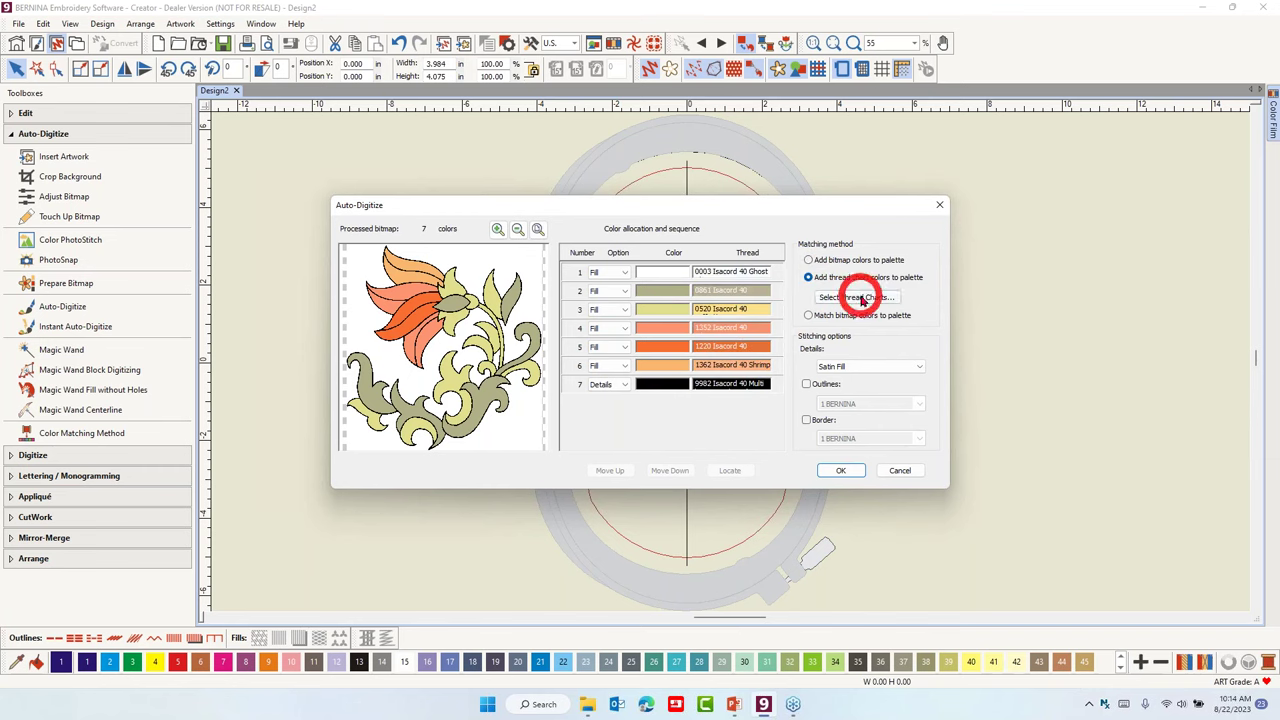
click(853, 298)
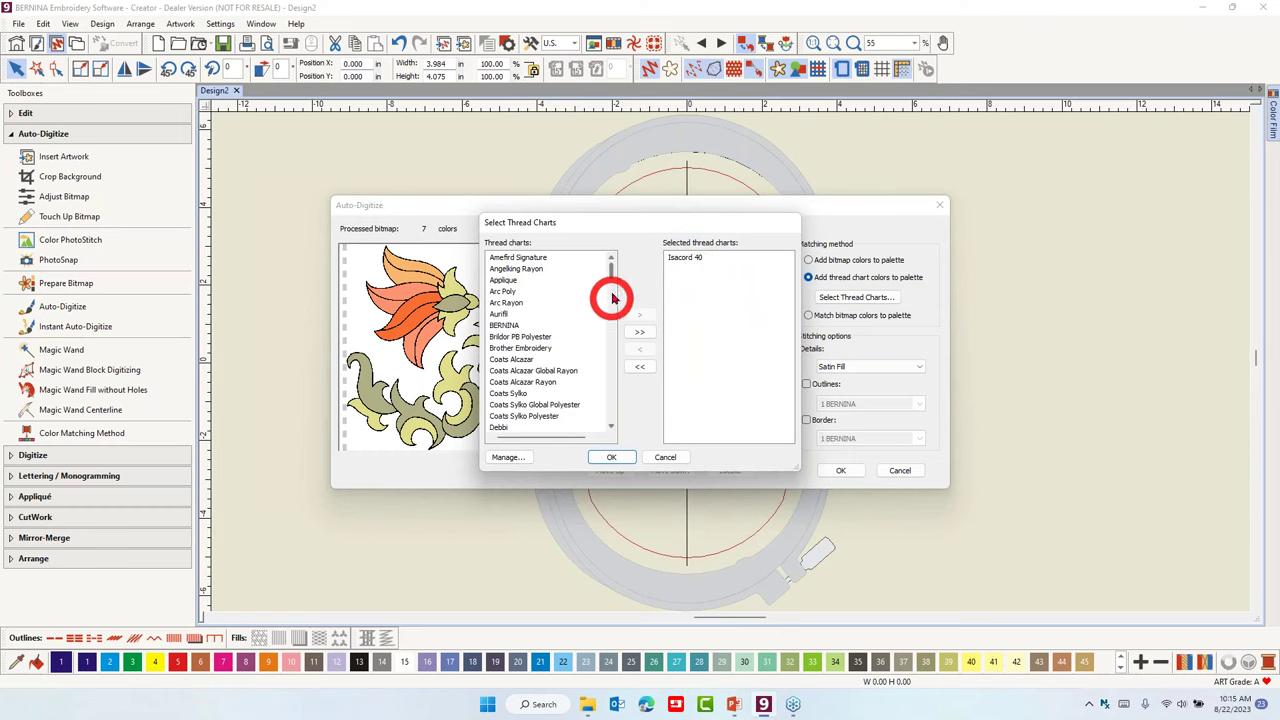
drag(606, 274, 634, 500)
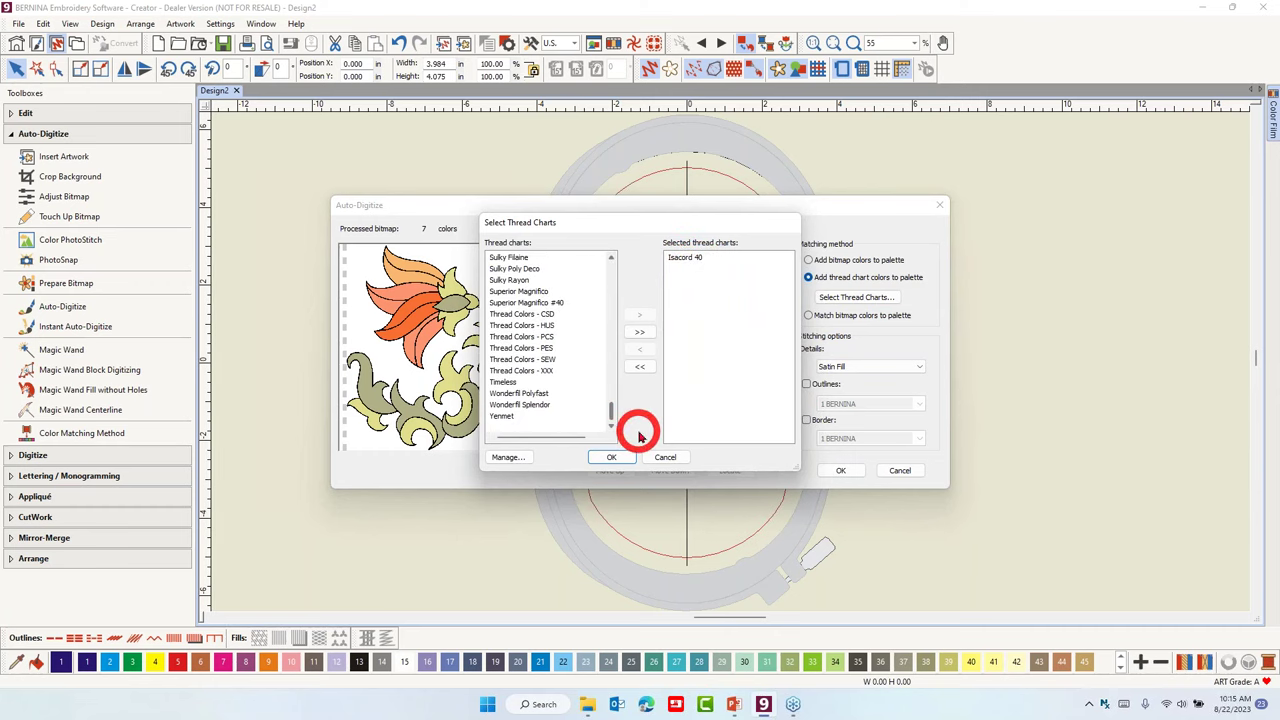
click(535, 397)
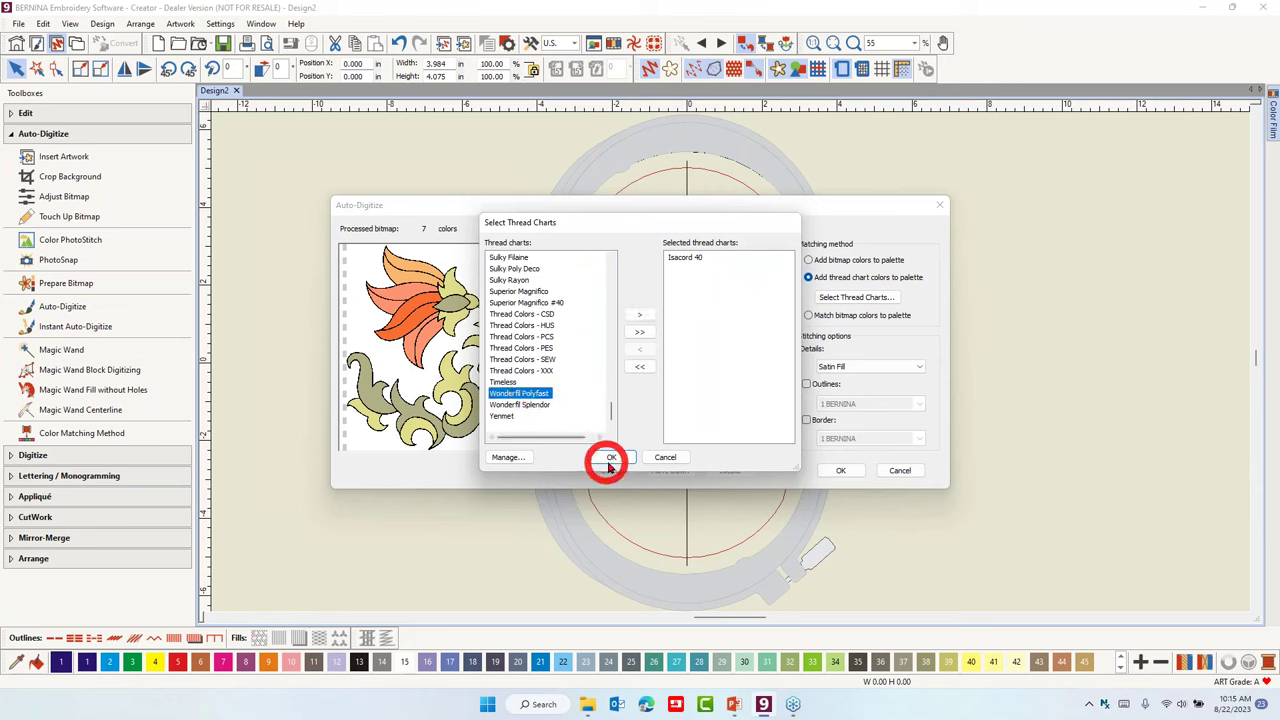
click(639, 318)
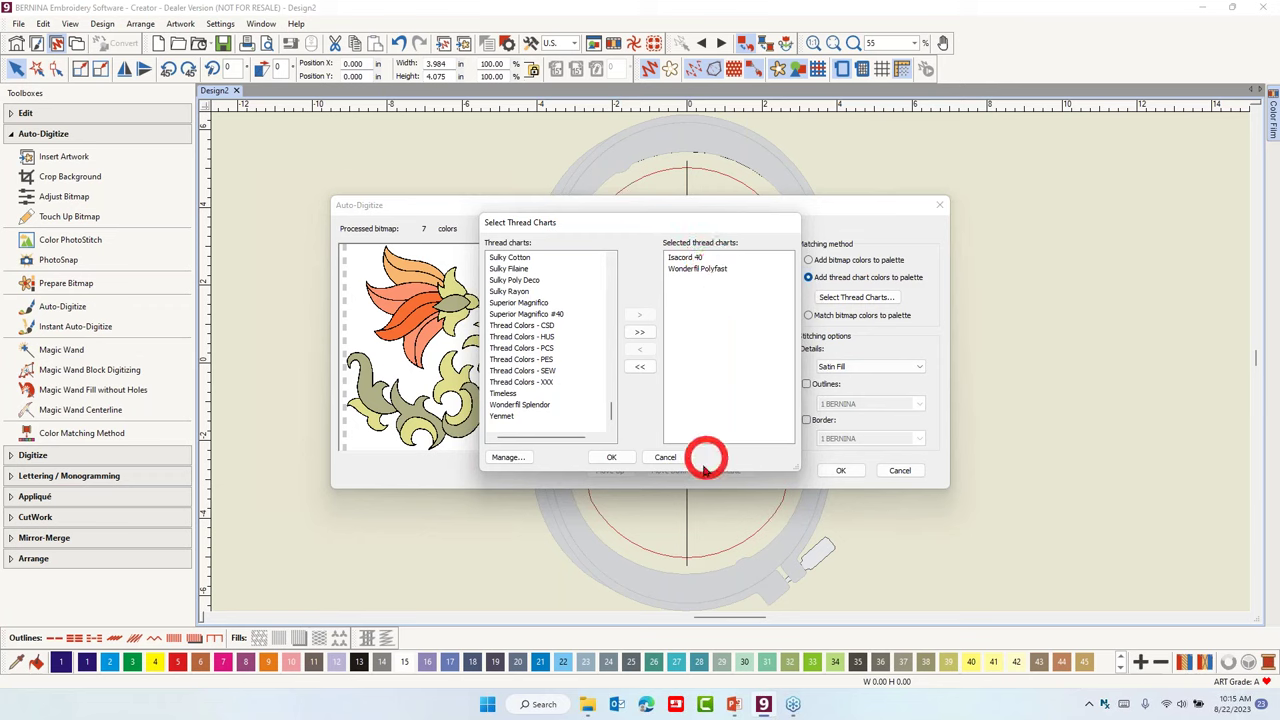
click(612, 458)
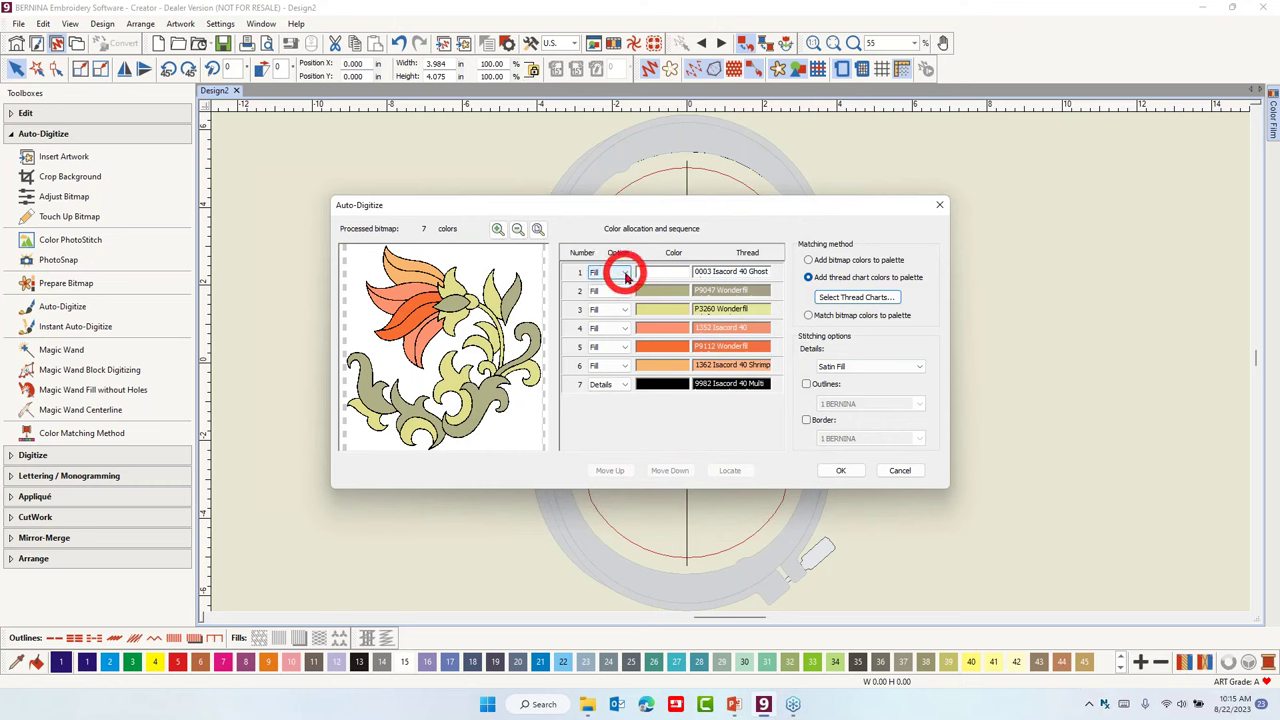
Auto-digitize the flower with the white background color set to Omit and the details set to Satin Line.
click(625, 272)
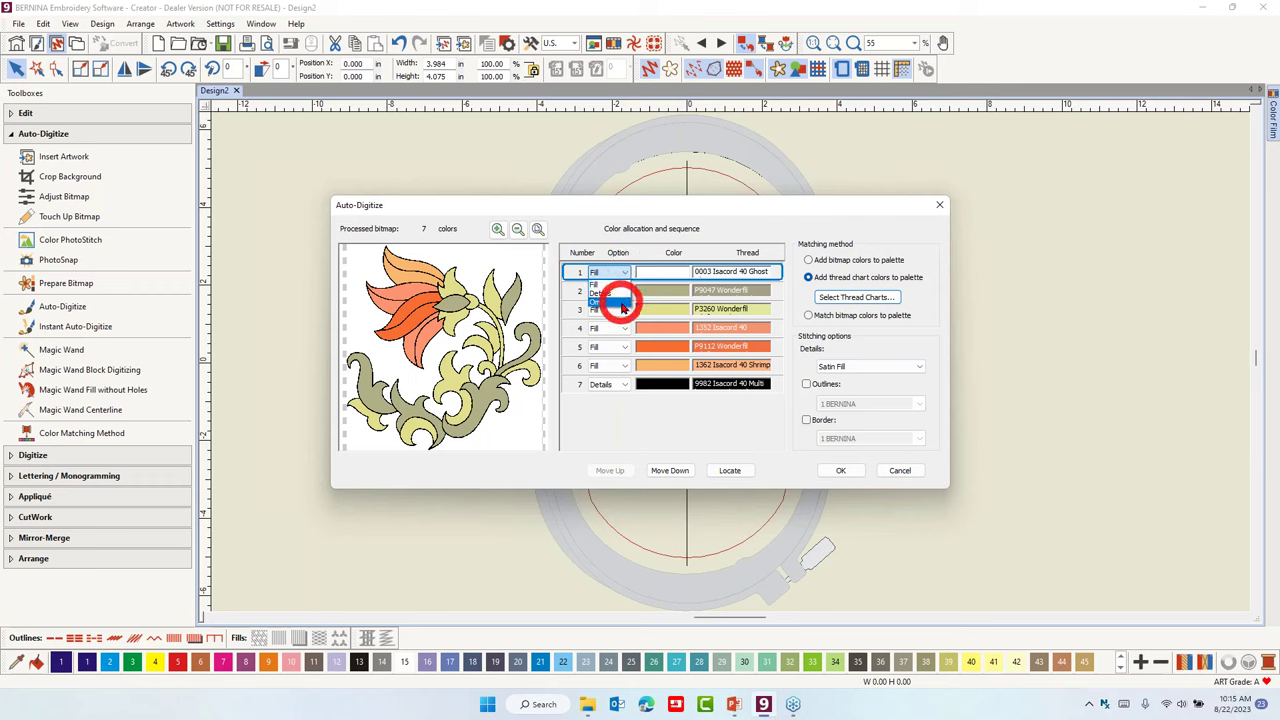
click(620, 304)
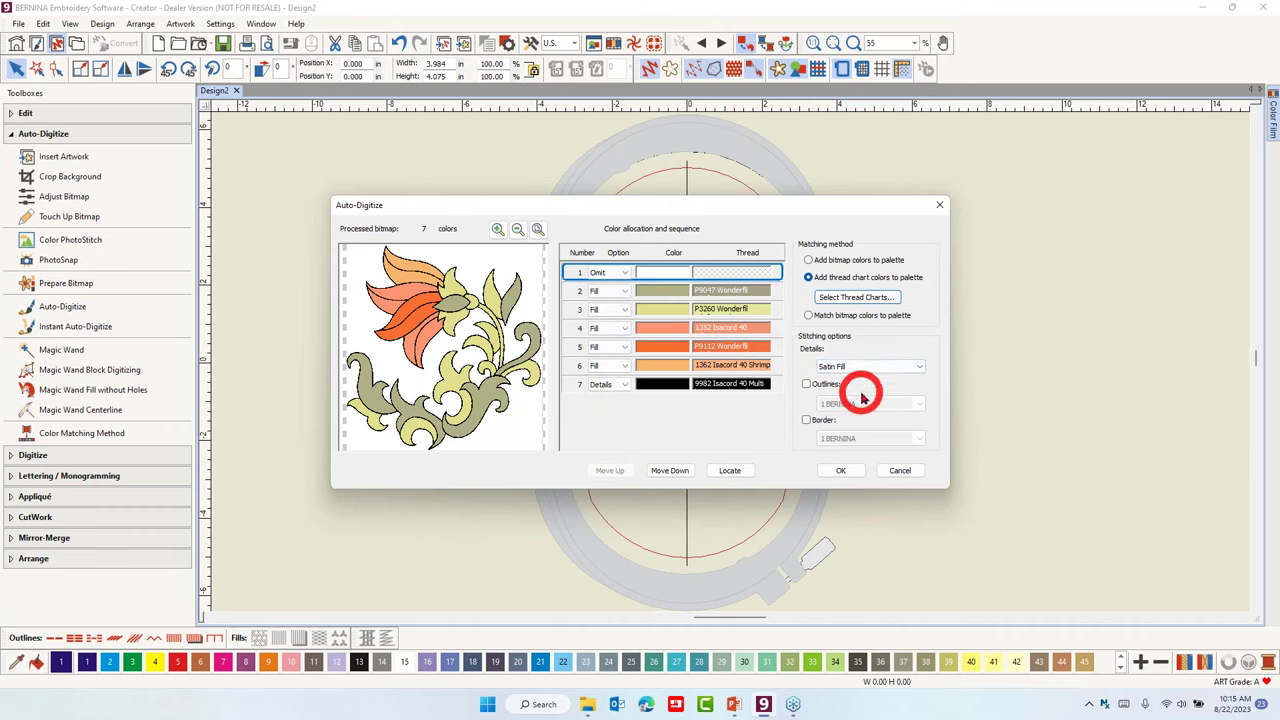
click(920, 369)
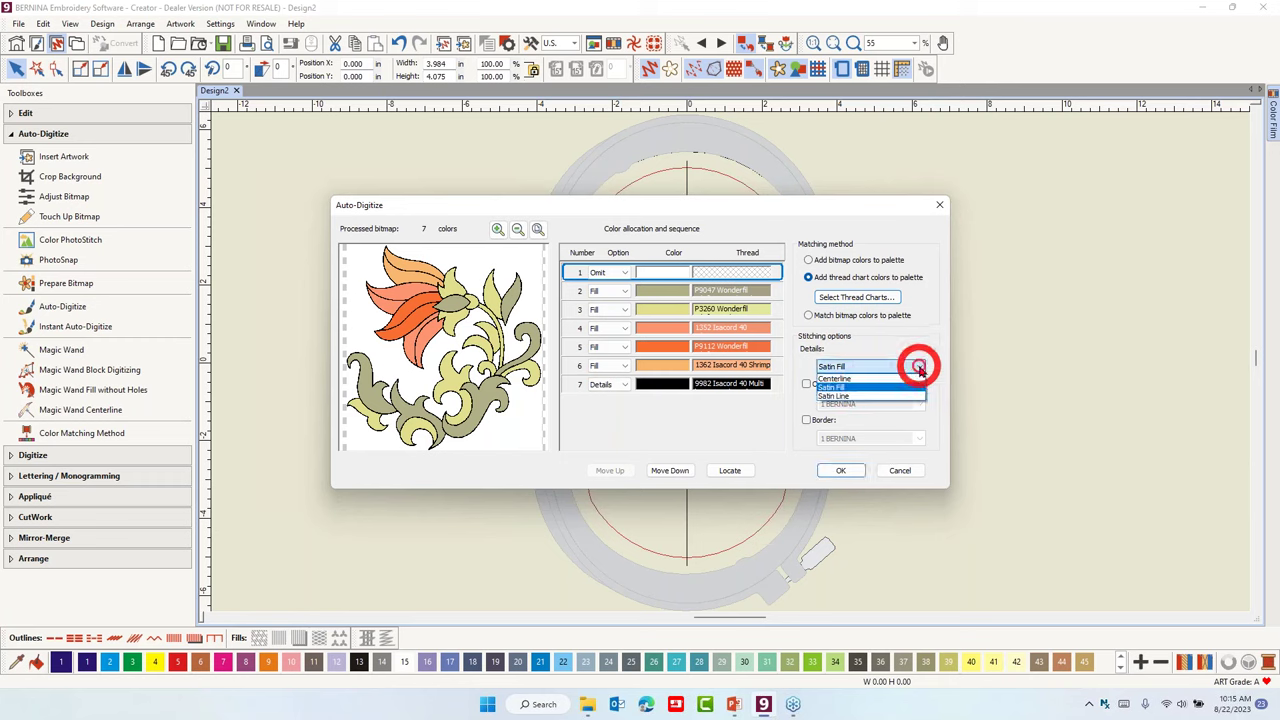
click(857, 398)
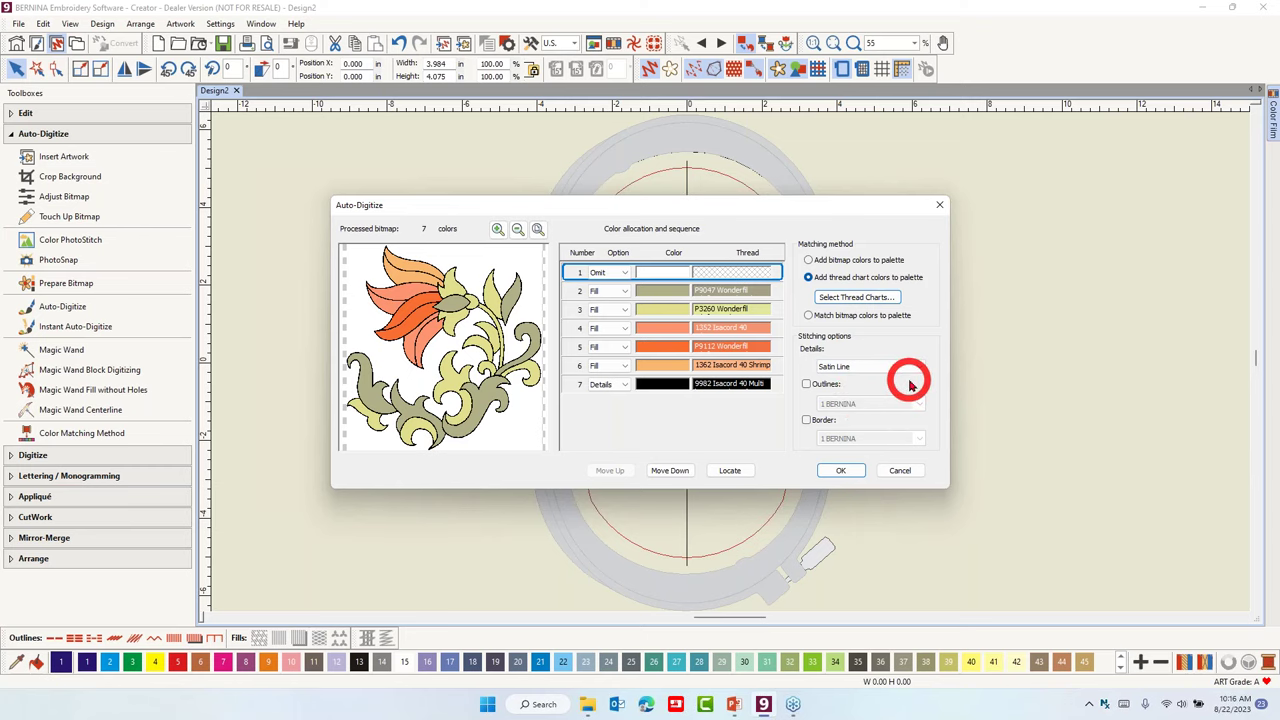
click(838, 474)
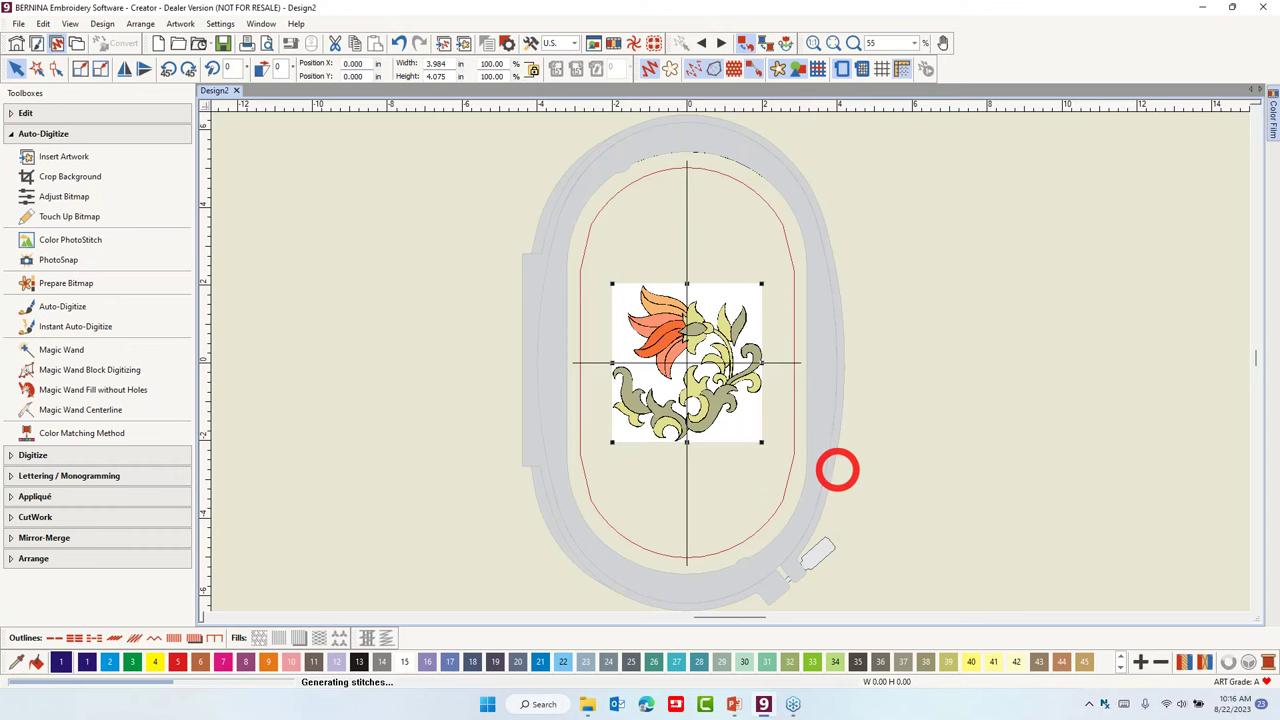
scroll(727, 400, up, 2)
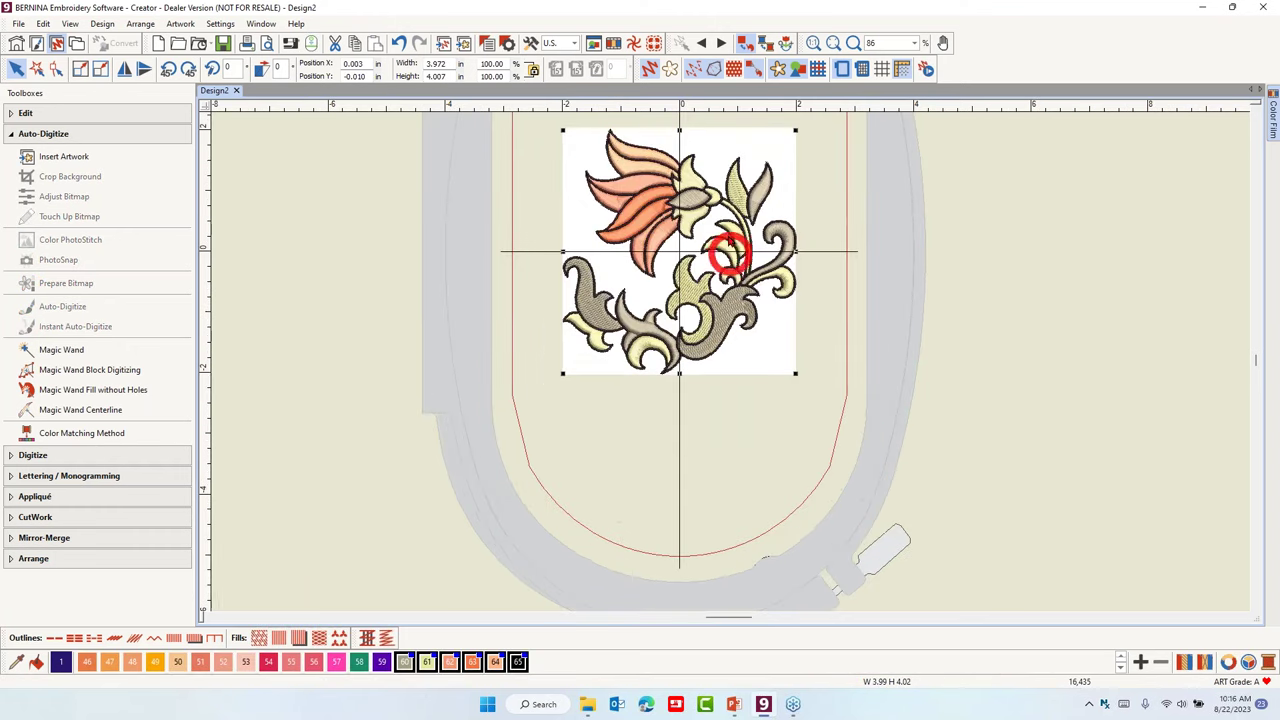
scroll(730, 356, up, 1)
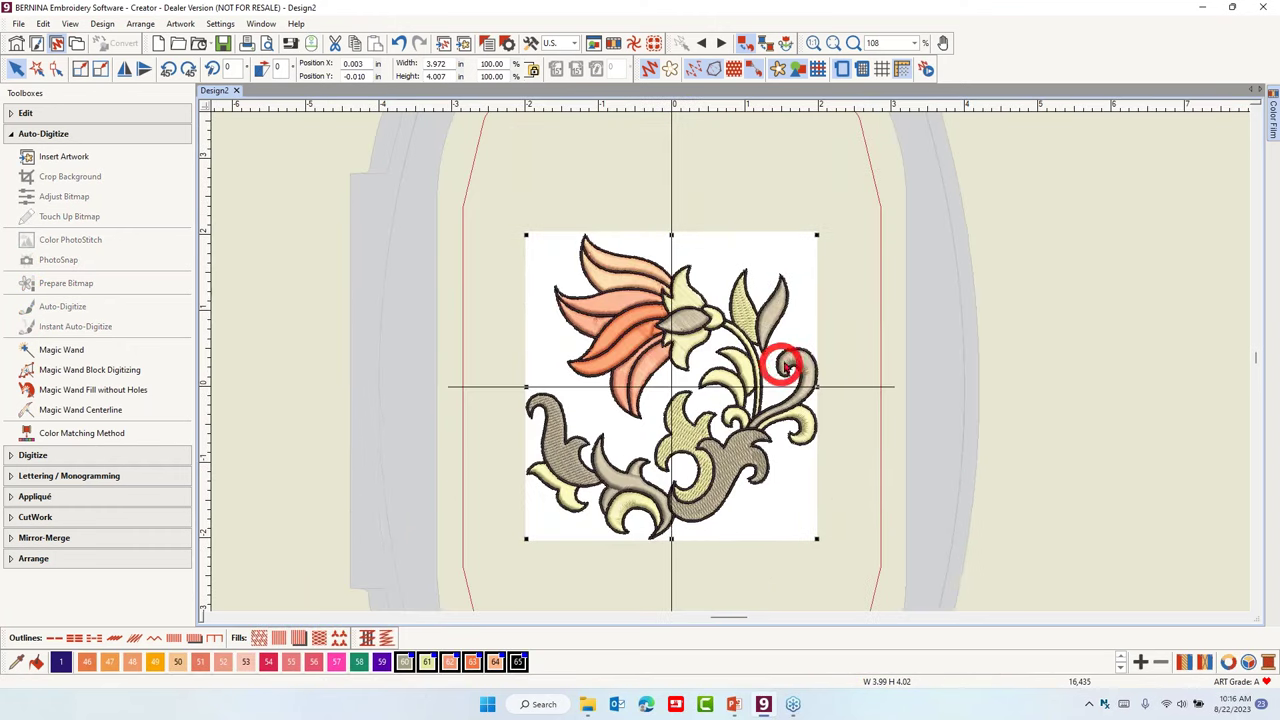
Pin the Color Film open at a narrower width and select the petals in color 62.
click(620, 43)
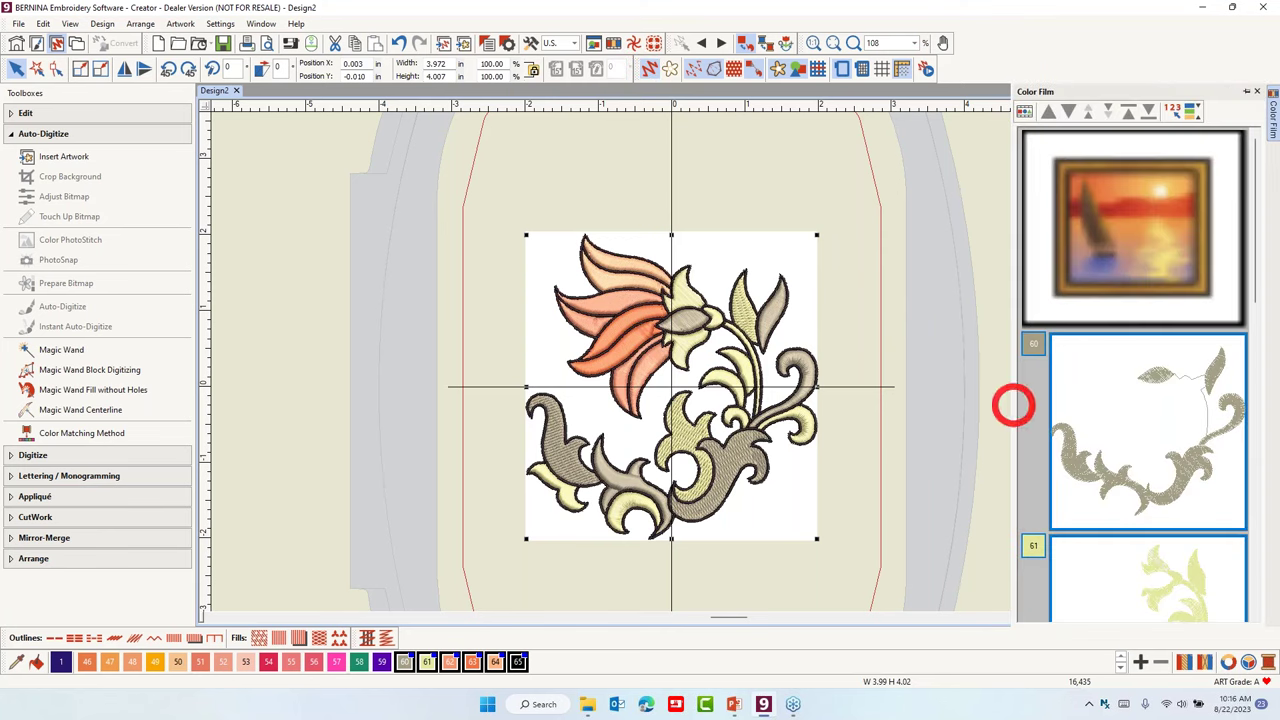
drag(1013, 405, 1142, 380)
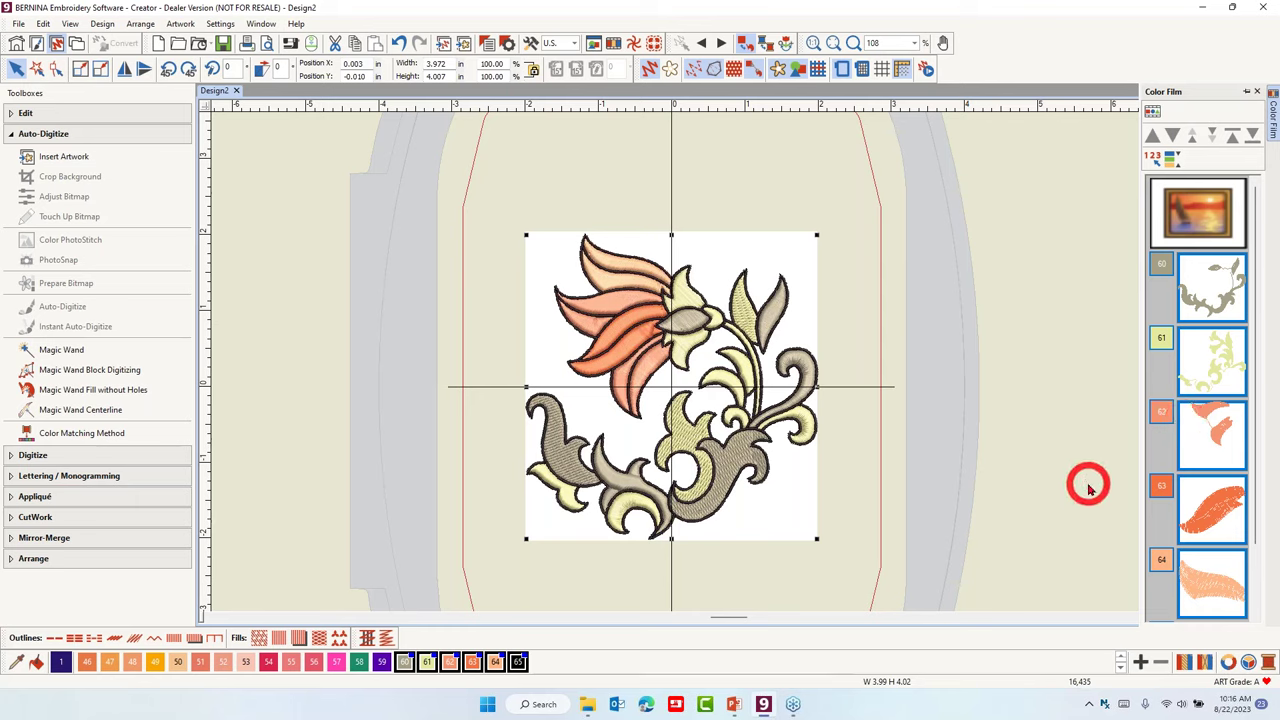
click(1040, 460)
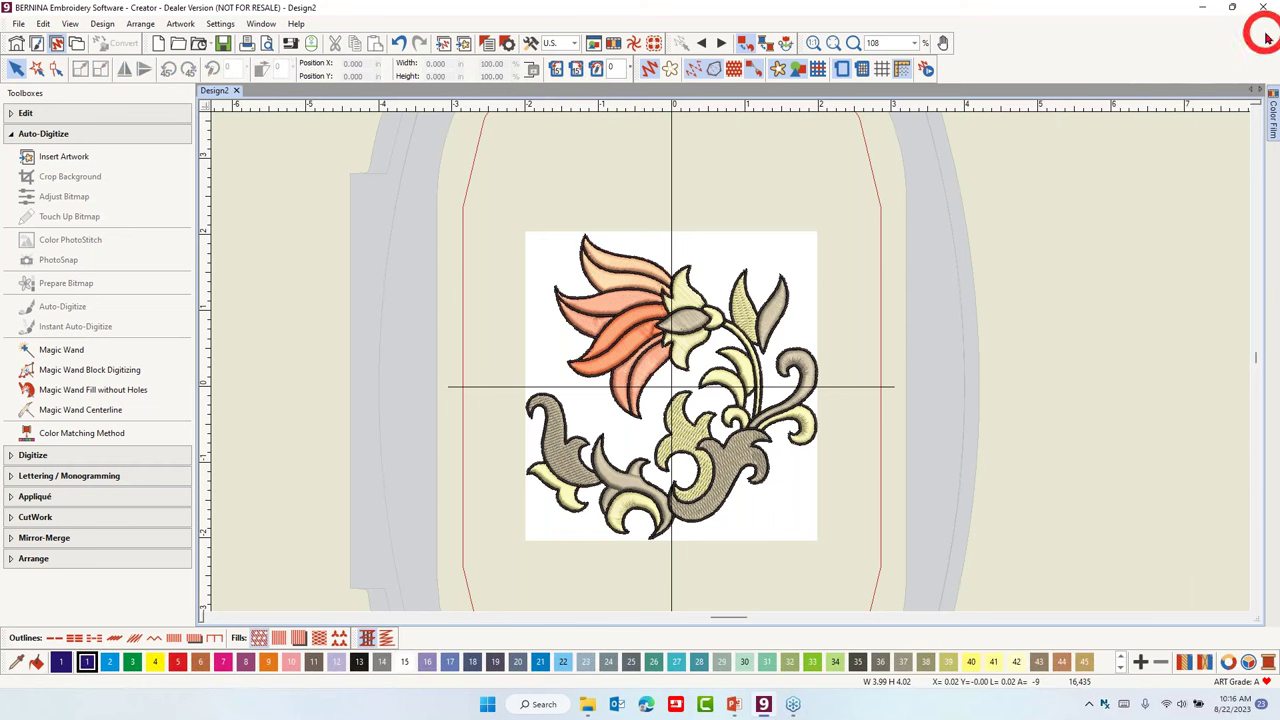
mouse_move(1272, 112)
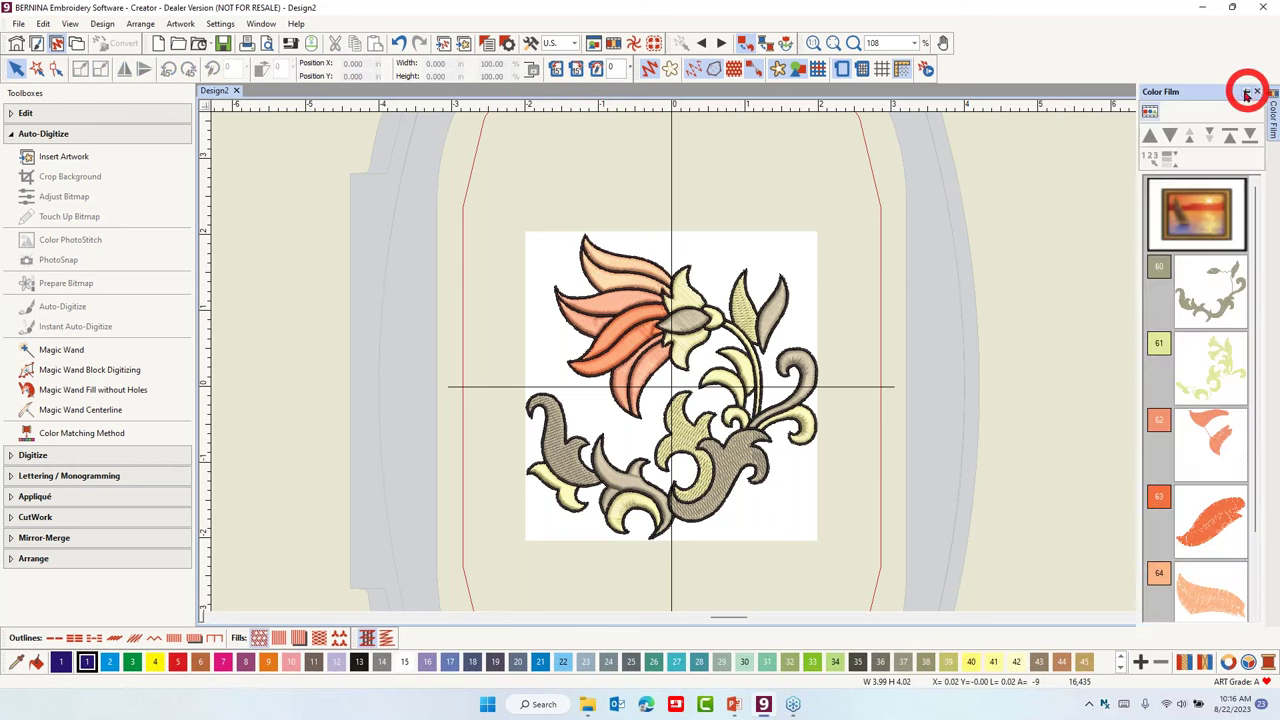
click(1245, 92)
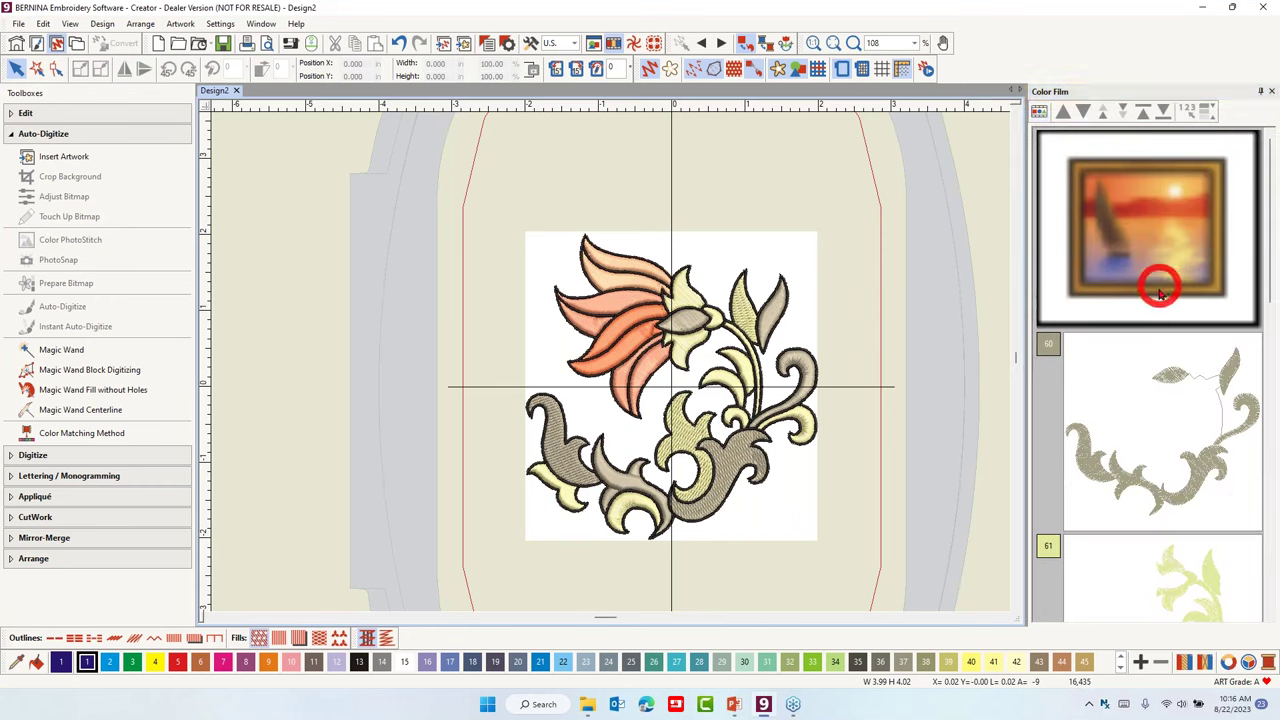
drag(1030, 400, 1170, 390)
click(1235, 348)
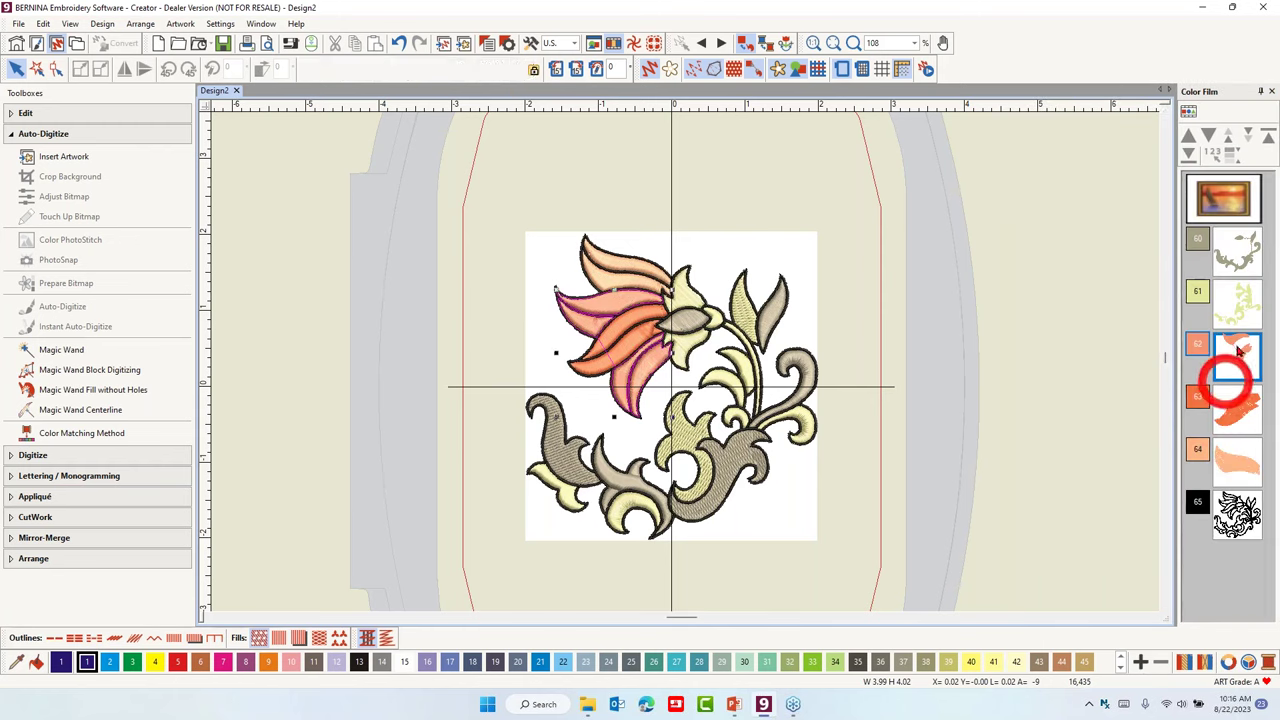
Add the petals in colors 63 and 64 to the selection, apply Fancy Fill to all selected petals and hide the bitmap artwork.
ctrl+click(1238, 405)
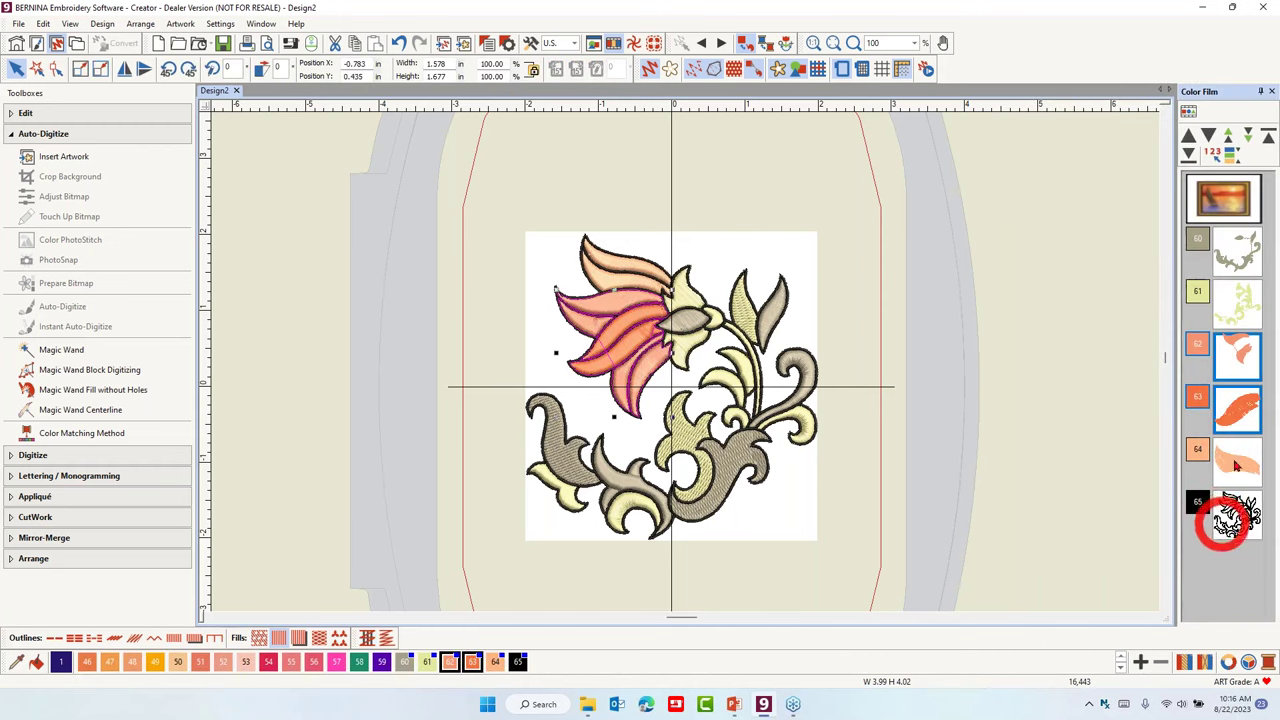
ctrl+click(1241, 468)
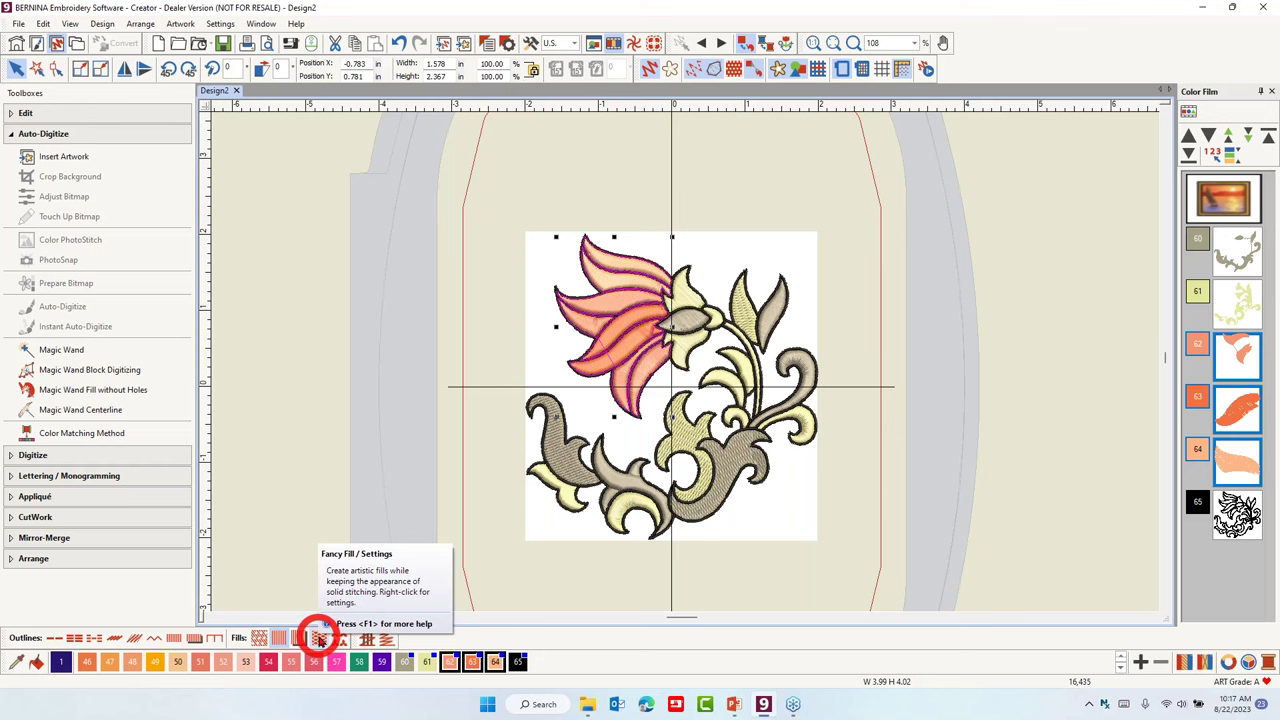
click(318, 638)
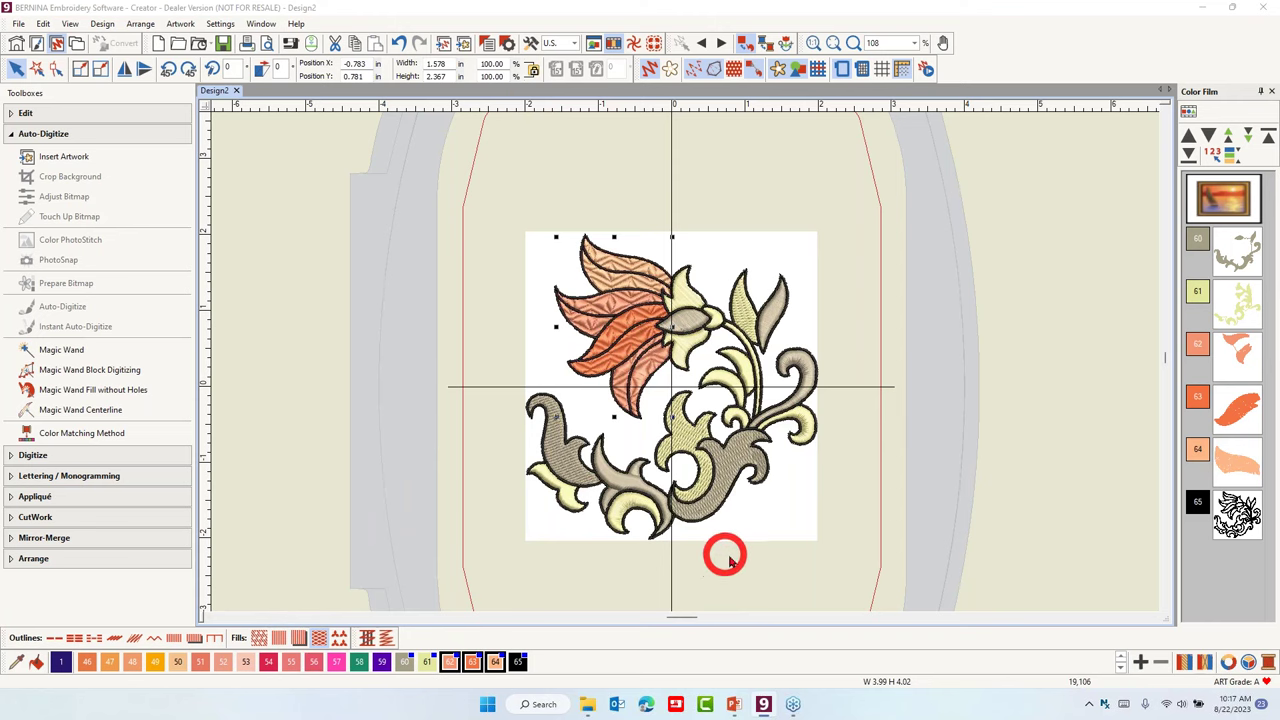
click(779, 68)
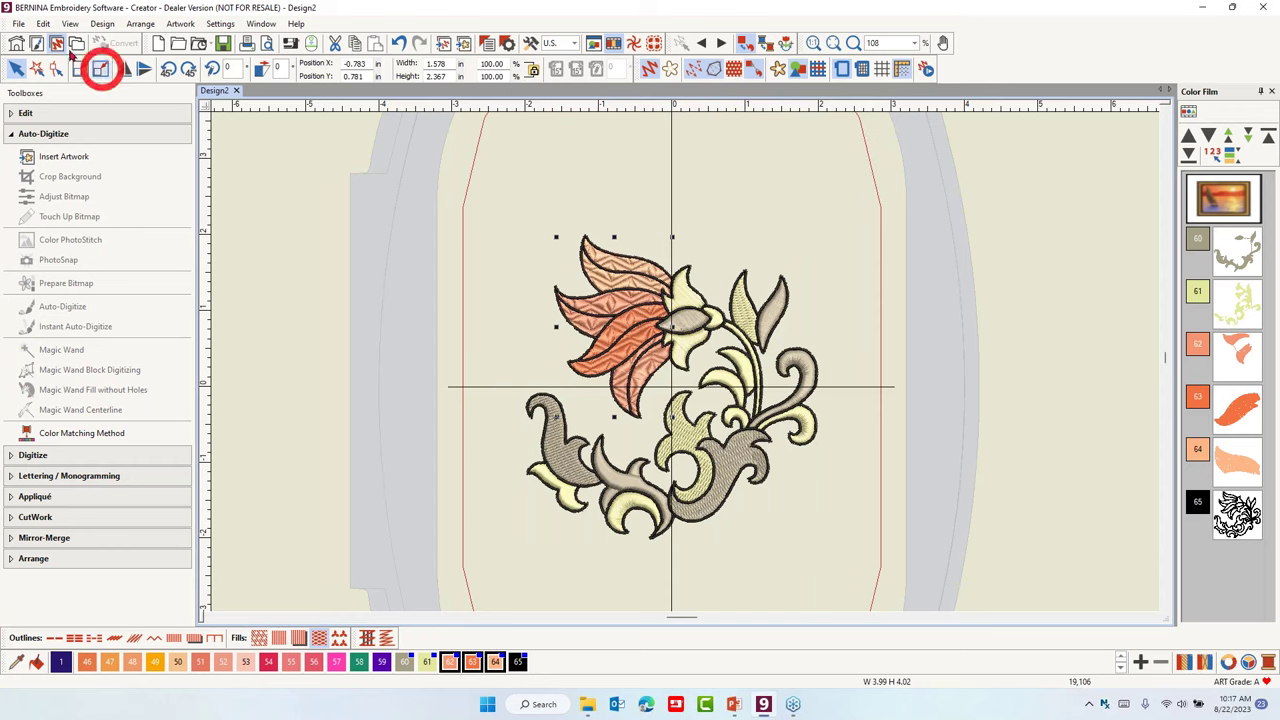
Save the design as Auto Digitizing in a new Desktop folder named Auto Digitize, and close it.
click(19, 23)
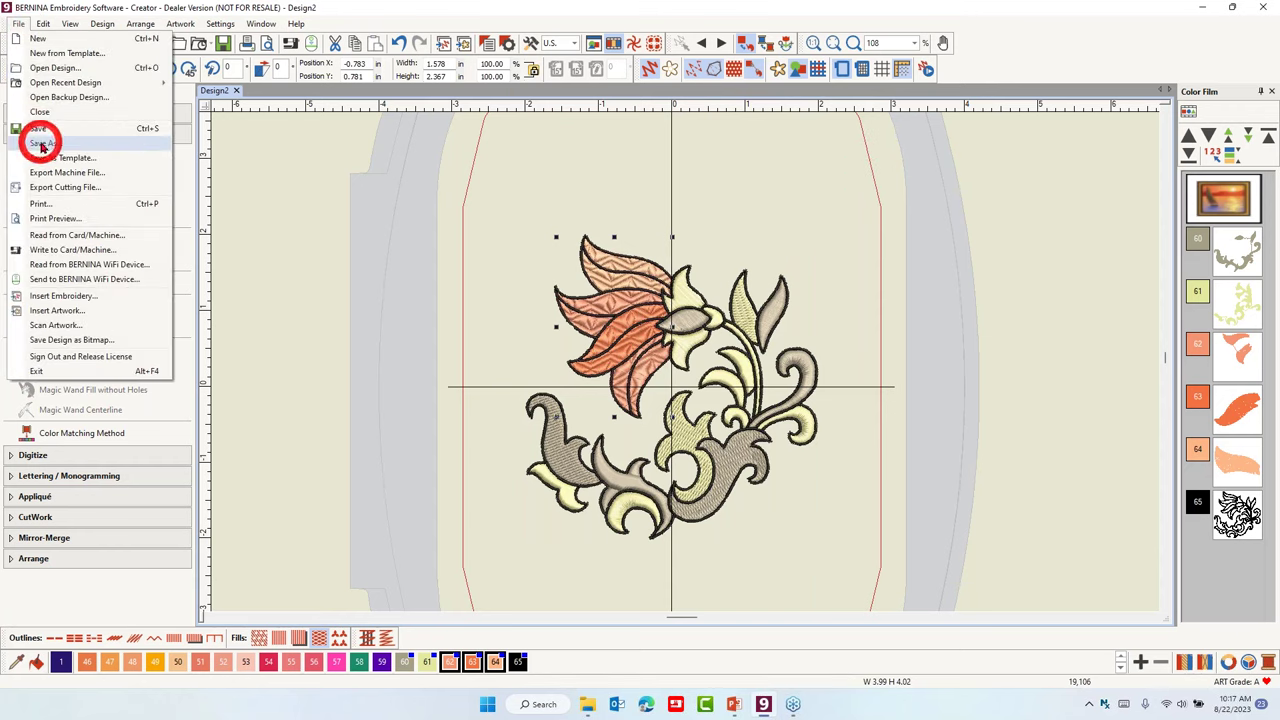
click(37, 134)
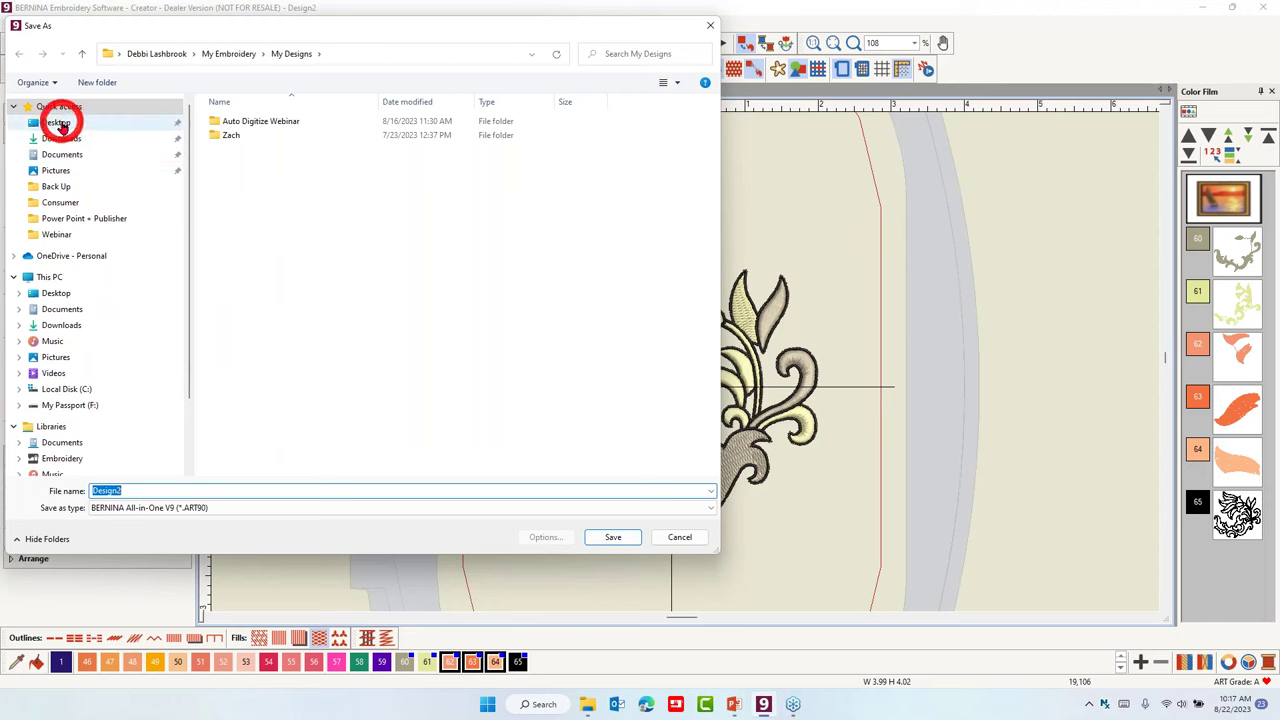
click(57, 122)
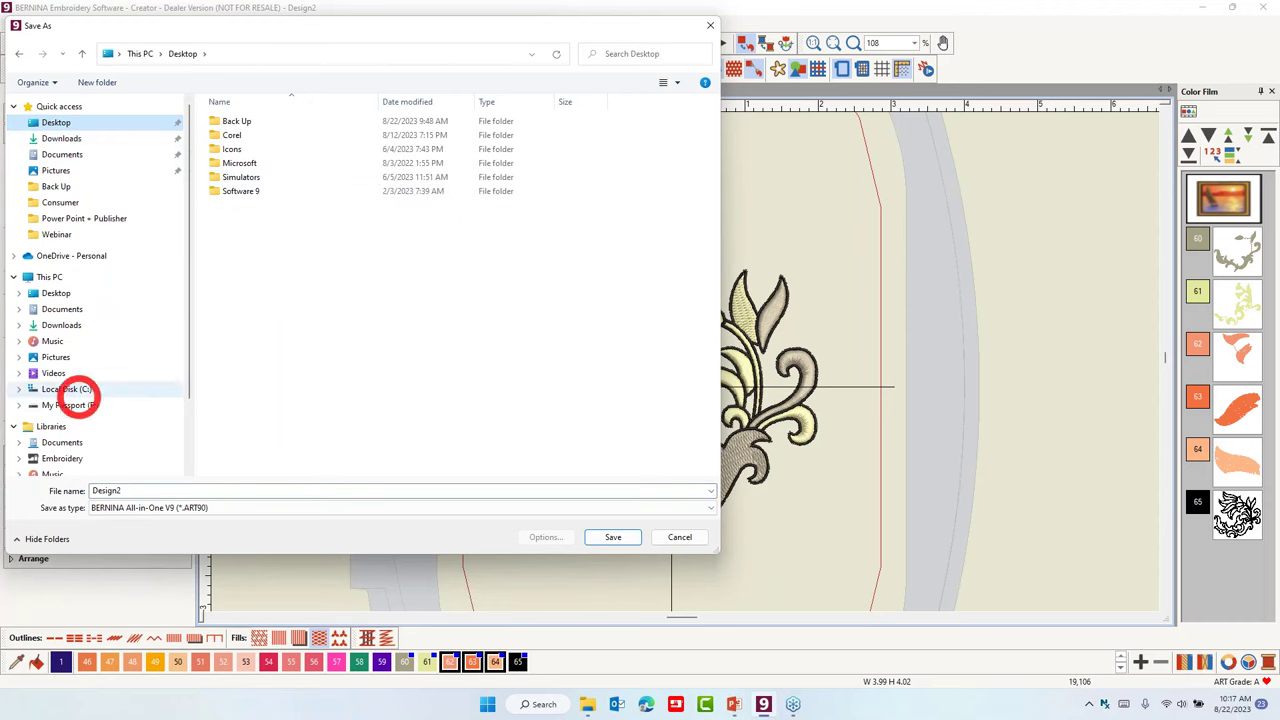
click(97, 82)
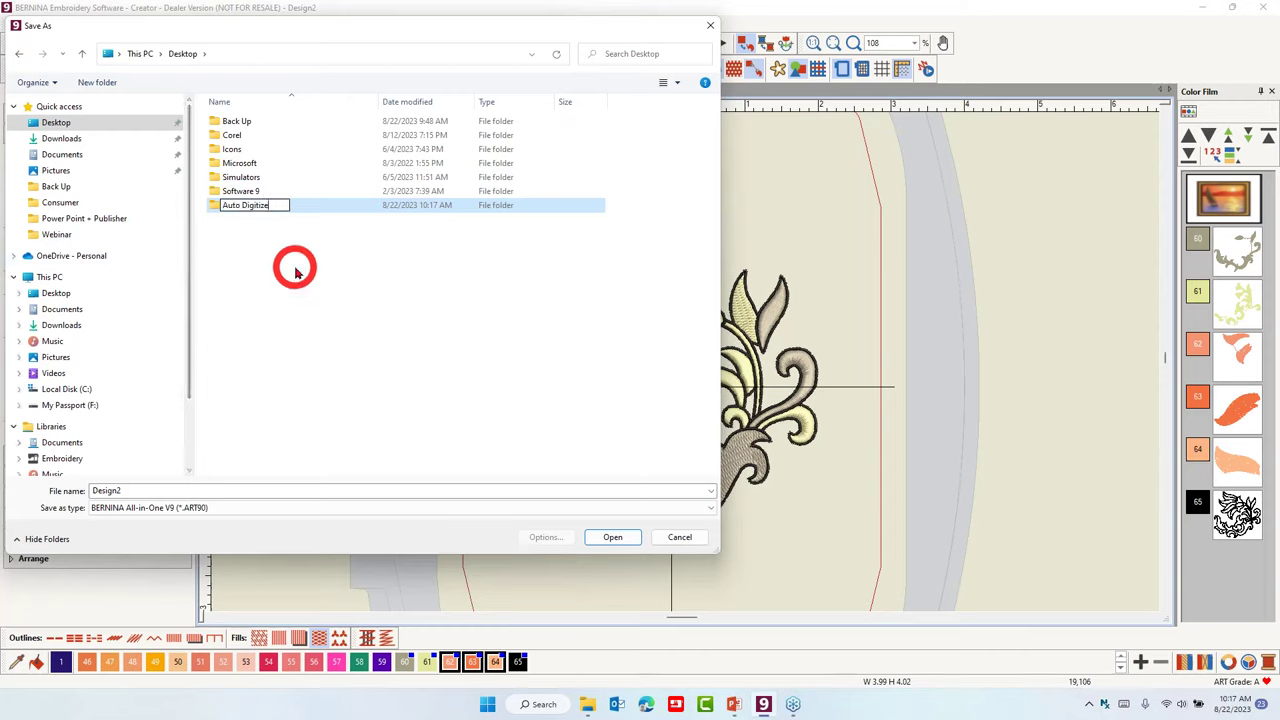
click(243, 207)
double_click(243, 207)
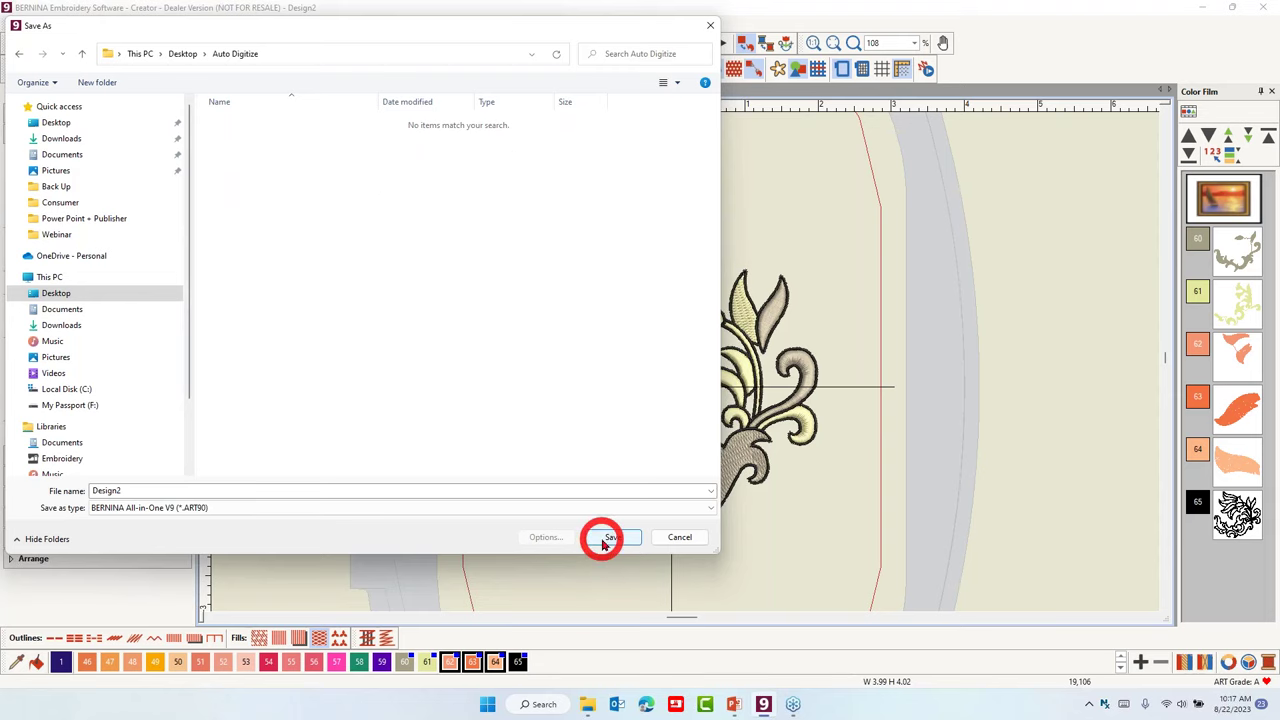
double_click(129, 491)
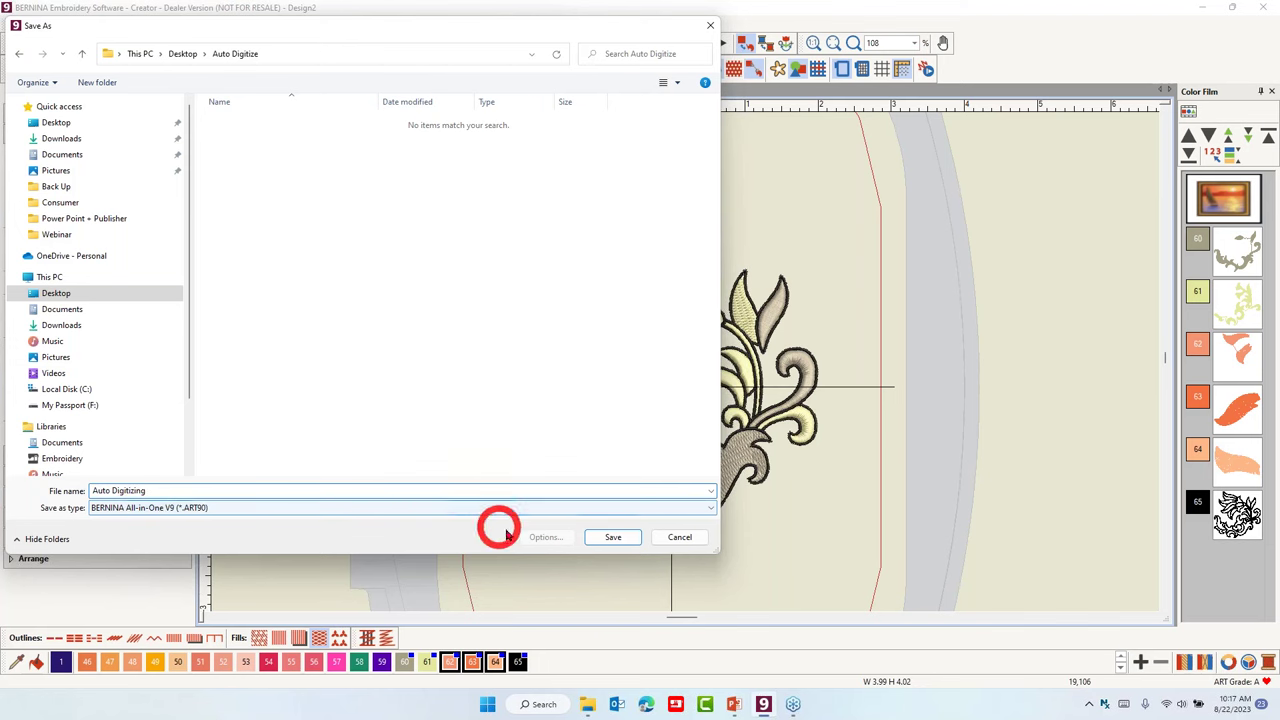
click(611, 537)
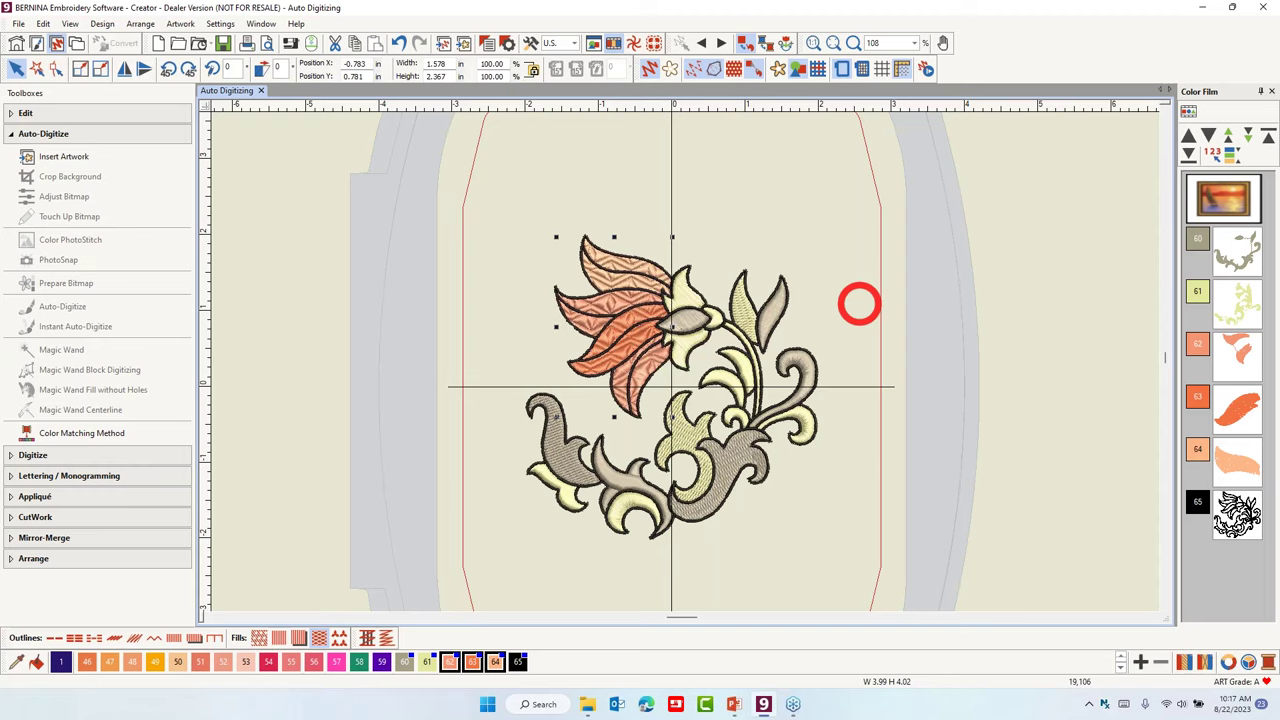
click(261, 91)
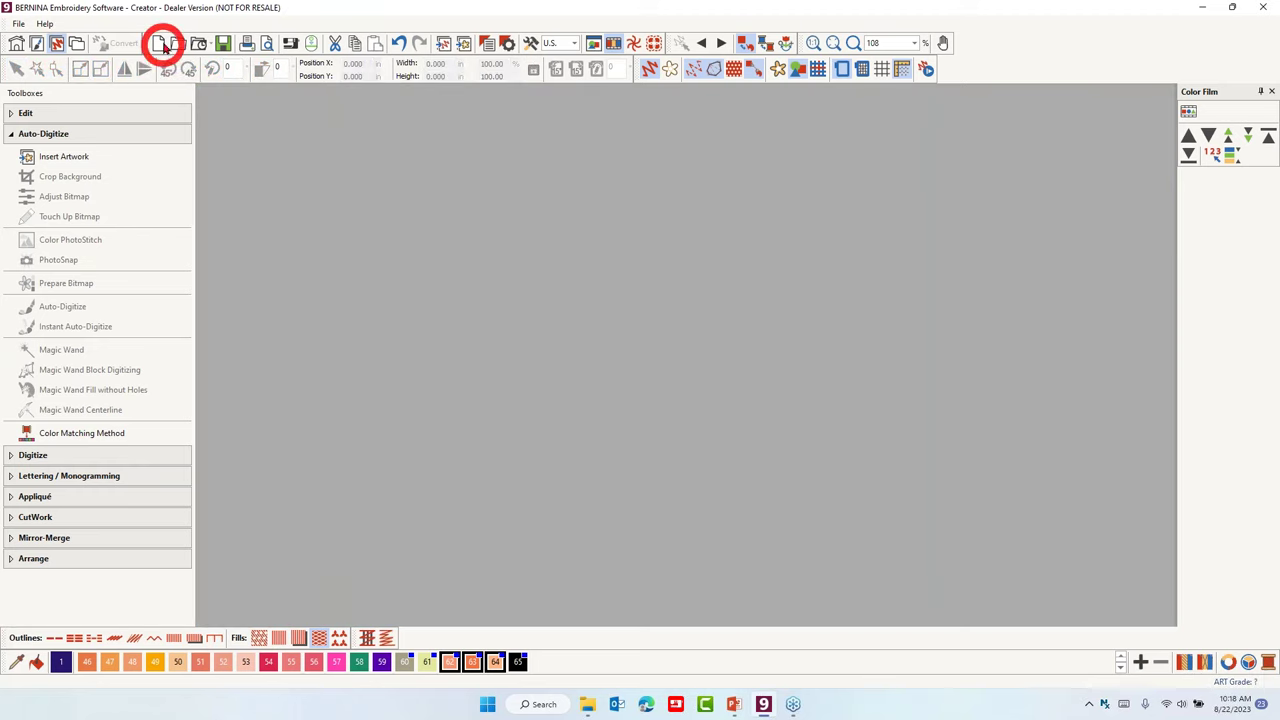
Start a new design and insert the Pinwheel Star.png artwork, with the artwork files shown in list view.
click(157, 43)
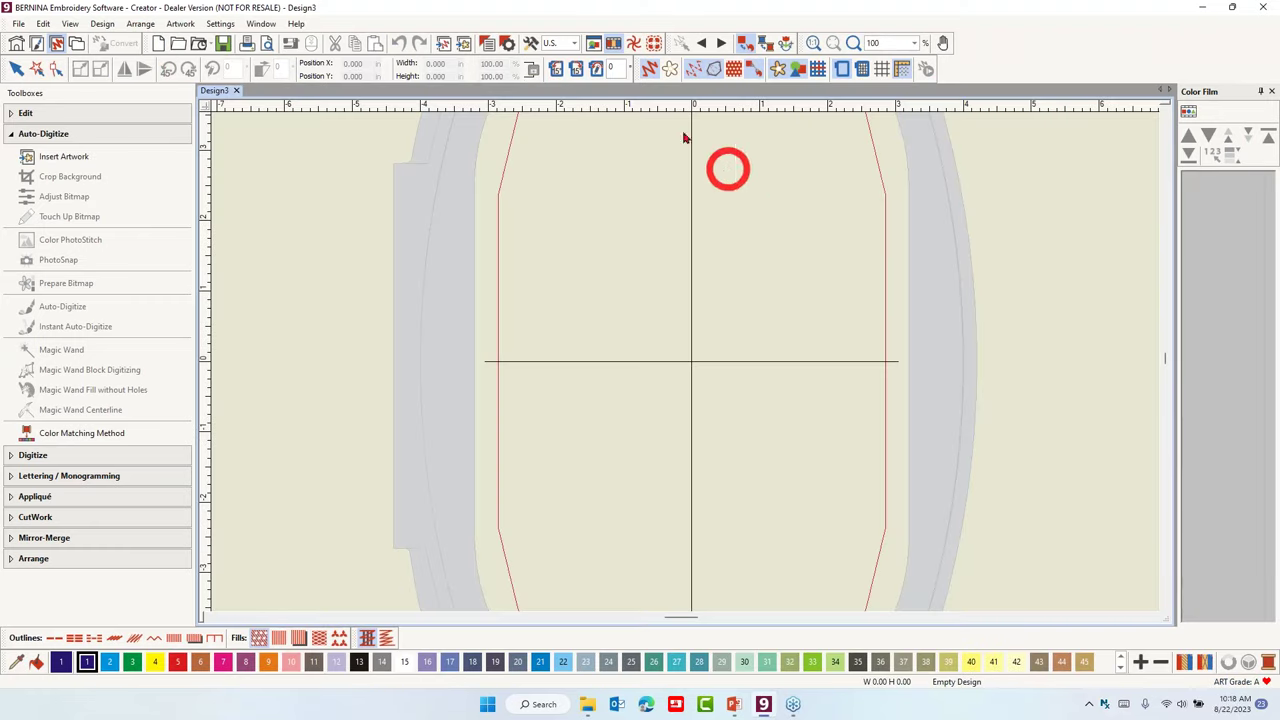
click(463, 44)
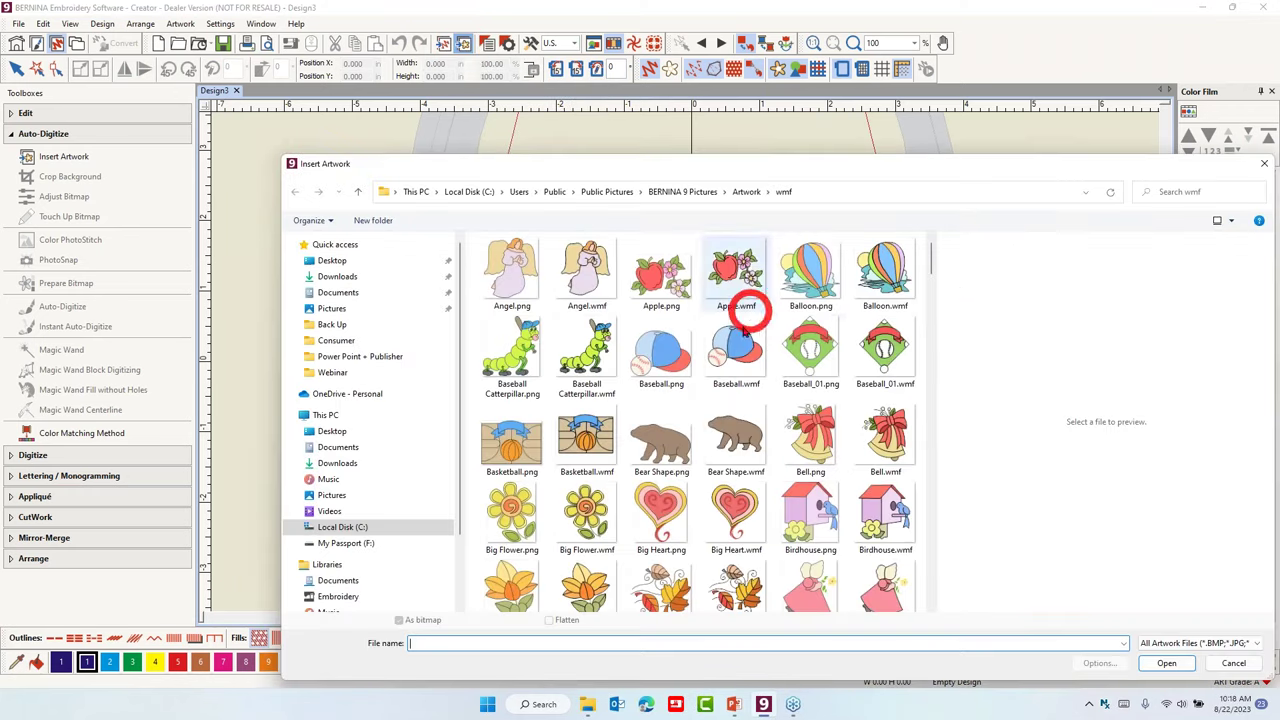
scroll(834, 370, down, 5)
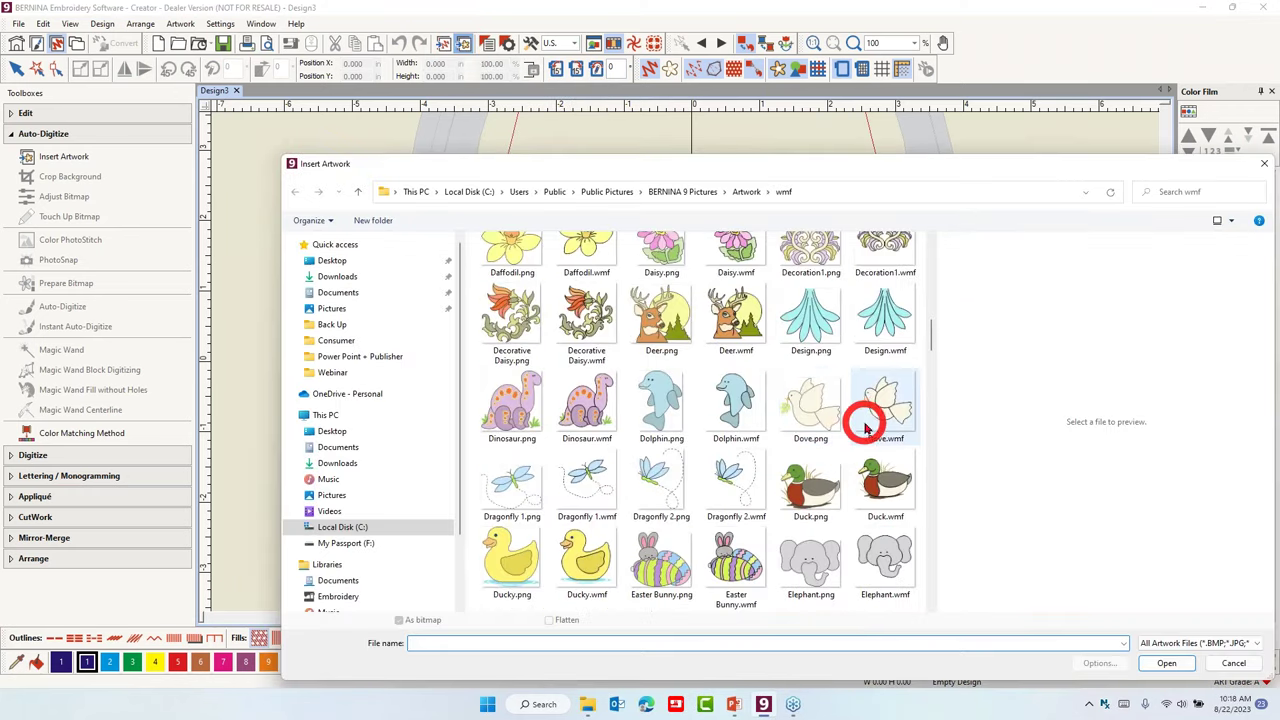
scroll(866, 428, down, 15)
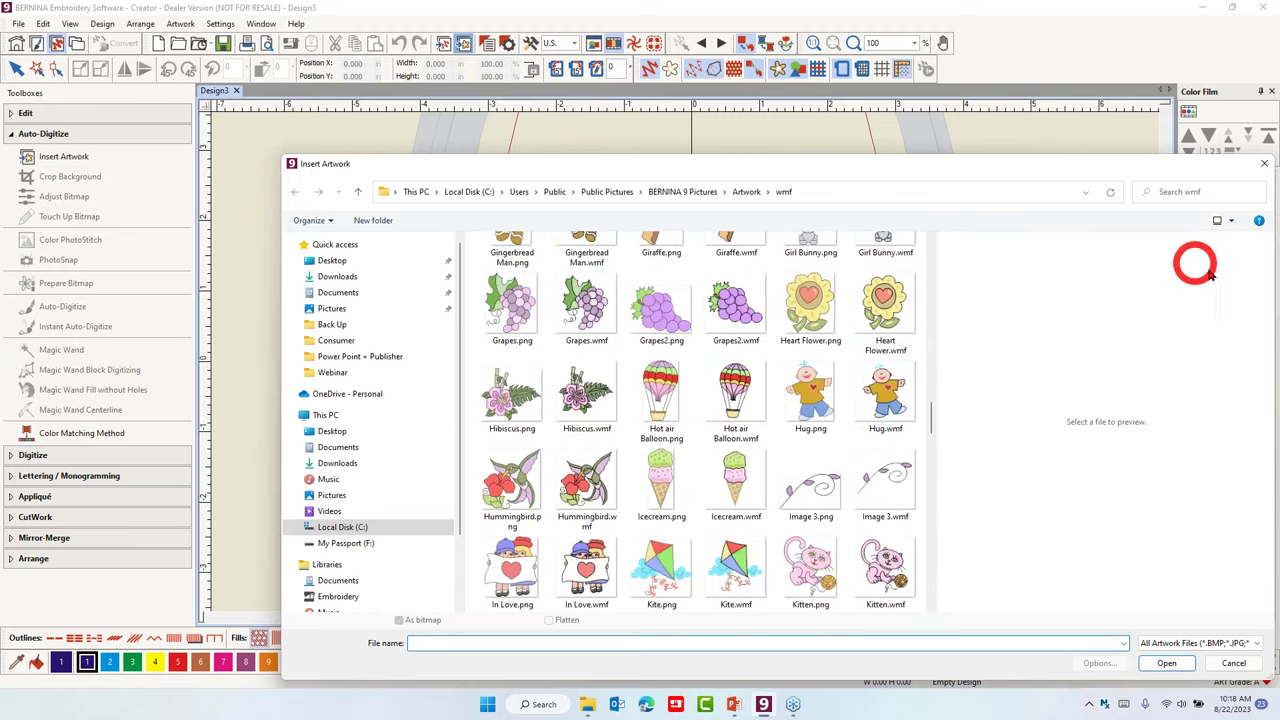
click(1231, 220)
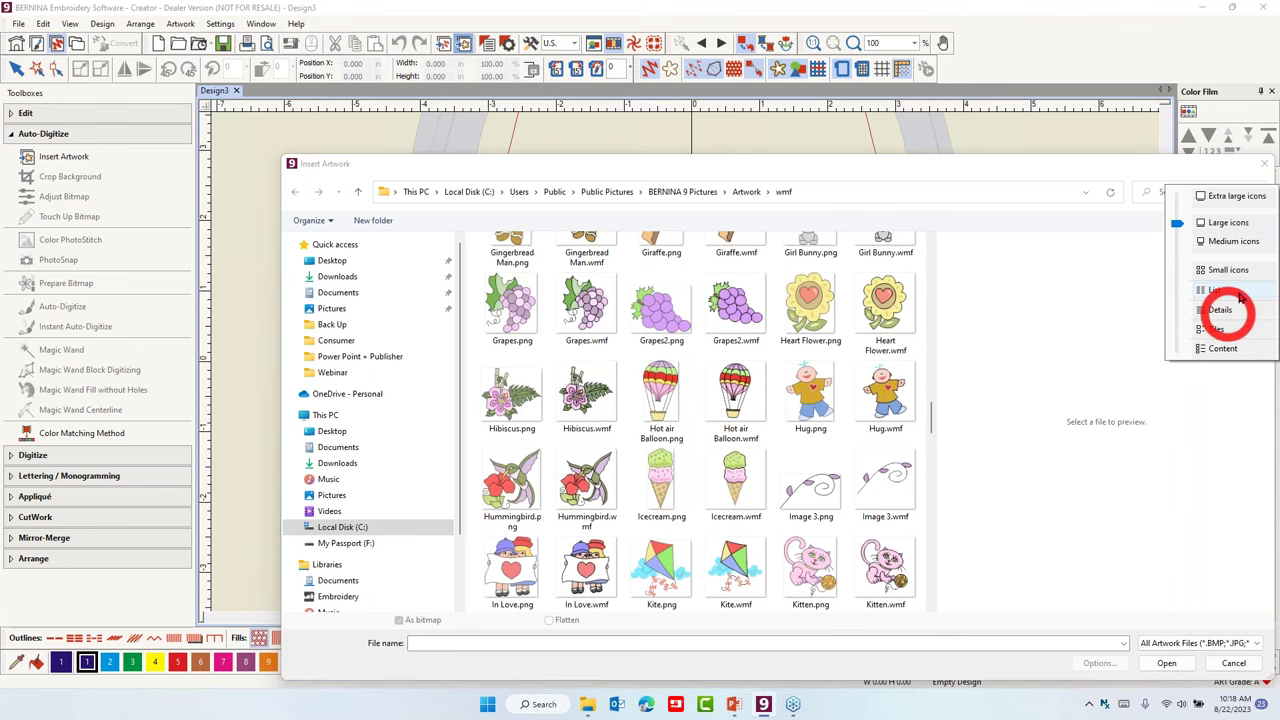
click(1236, 291)
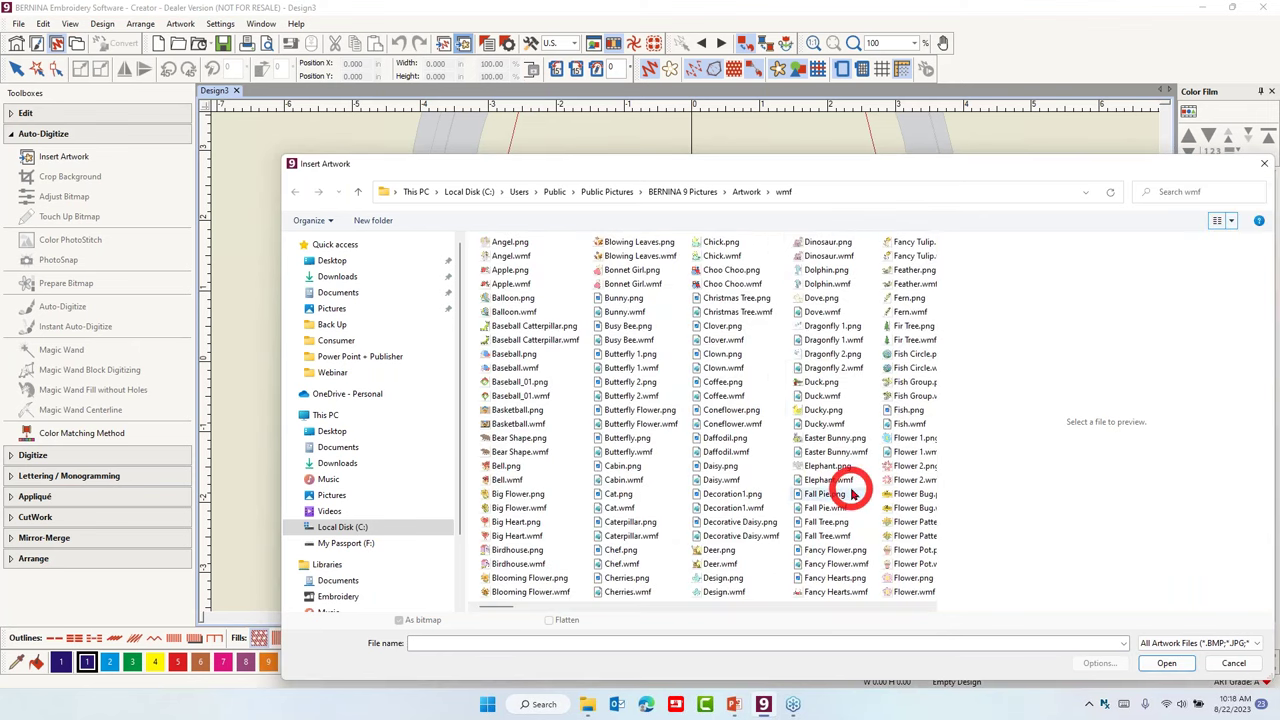
scroll(852, 494, down, 5)
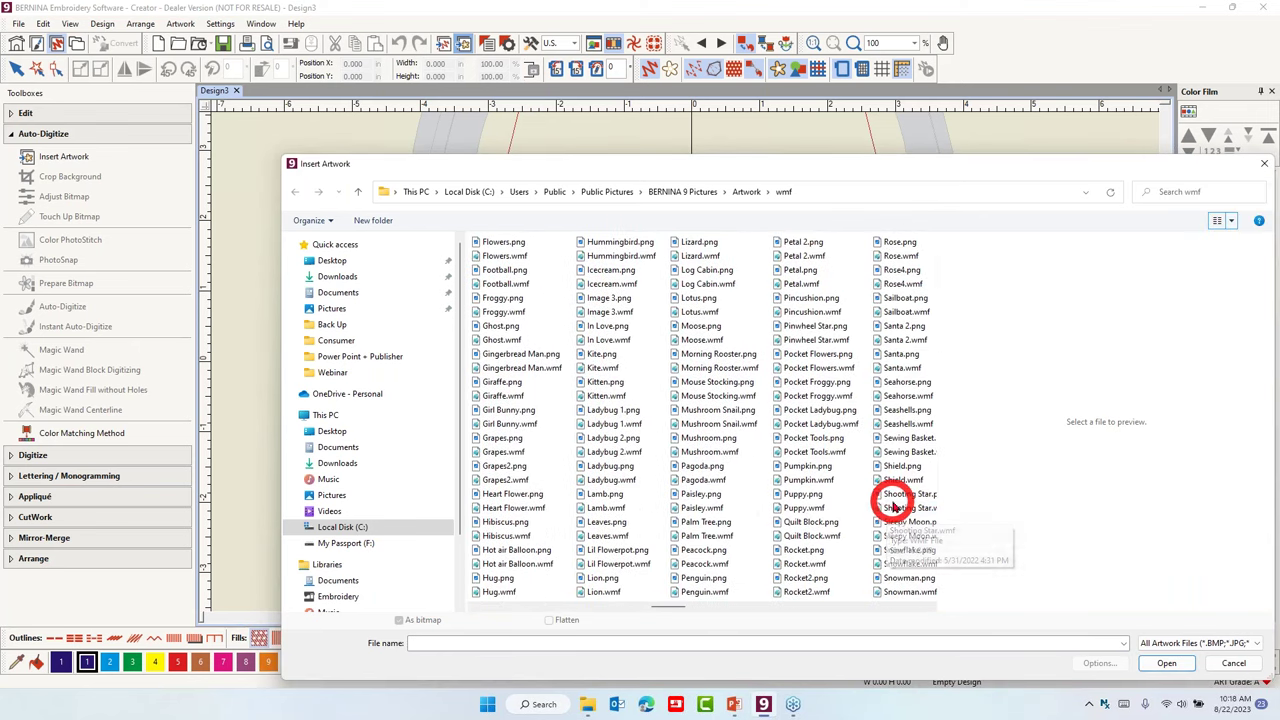
click(819, 340)
click(805, 327)
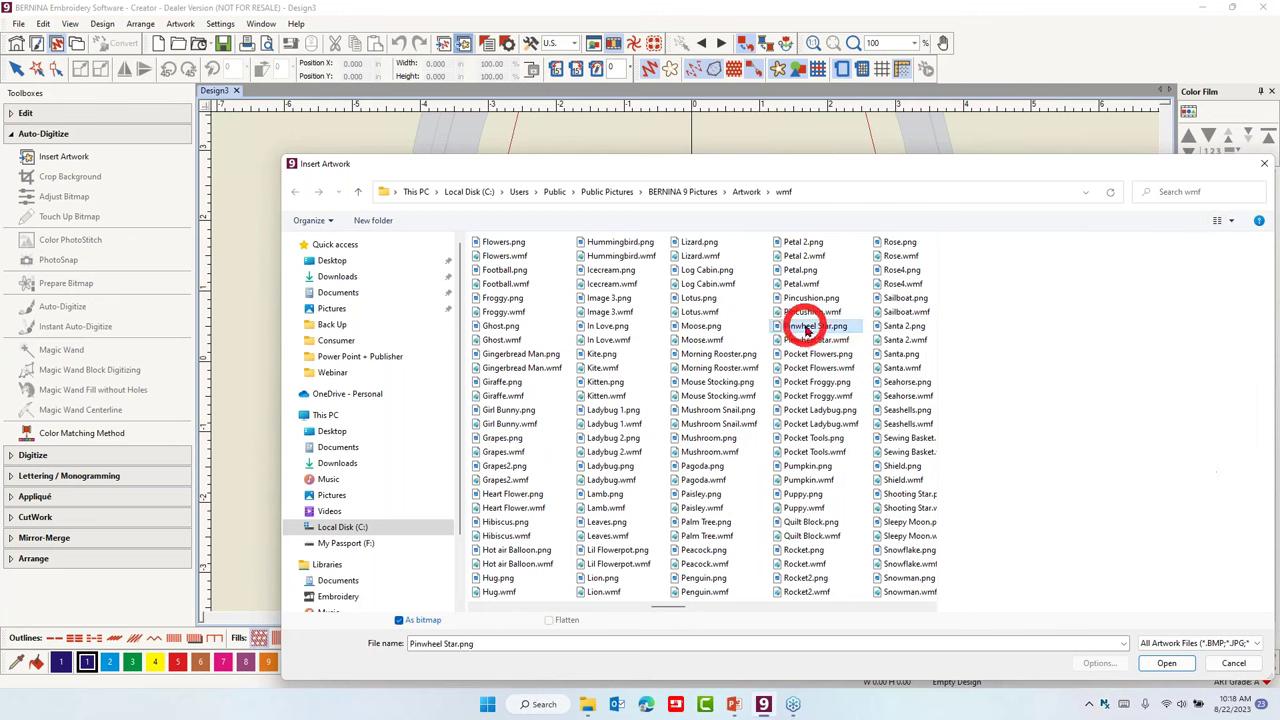
click(1166, 664)
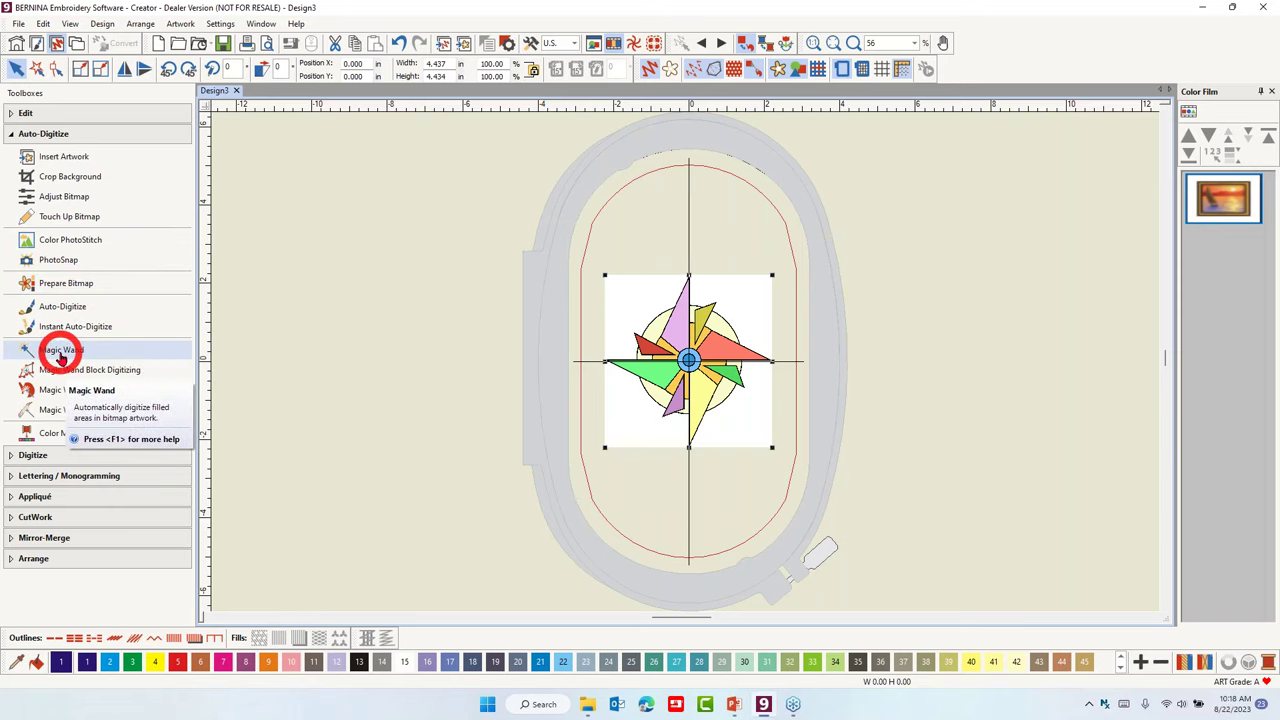
Start Prepare Bitmap on the pinwheel artwork and merge its light and dark purple colors.
click(709, 331)
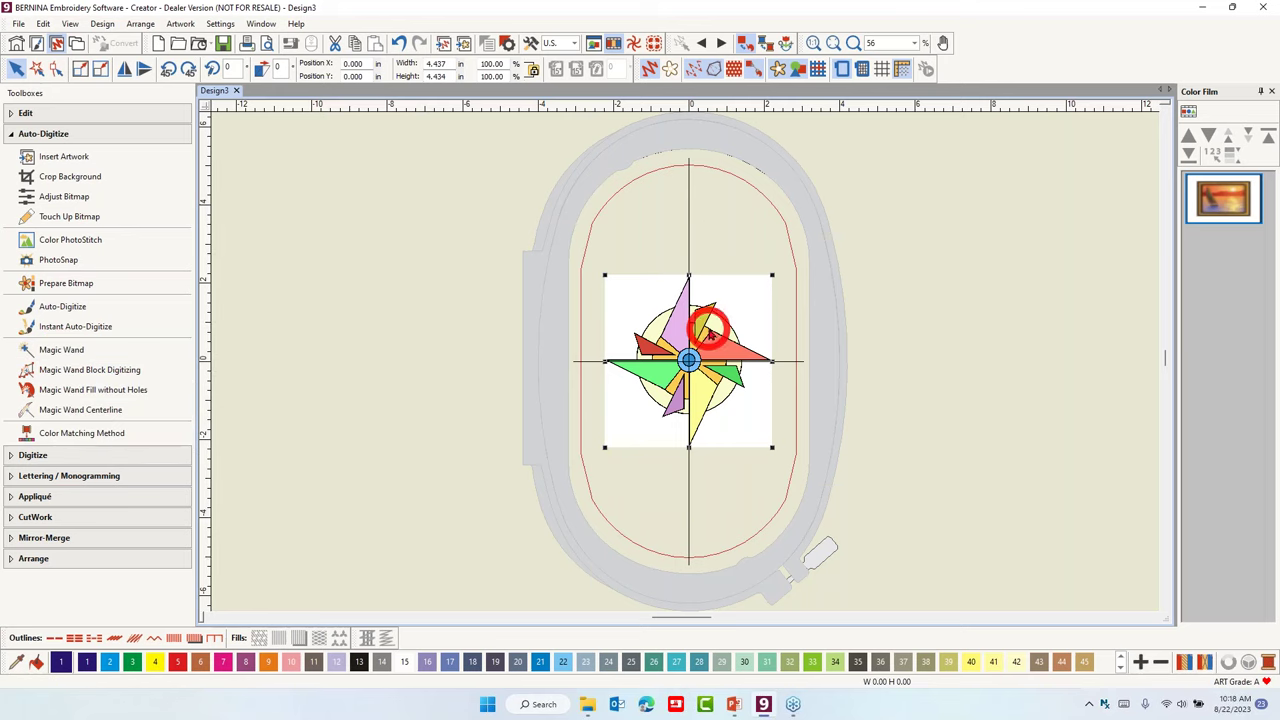
scroll(709, 331, up, 3)
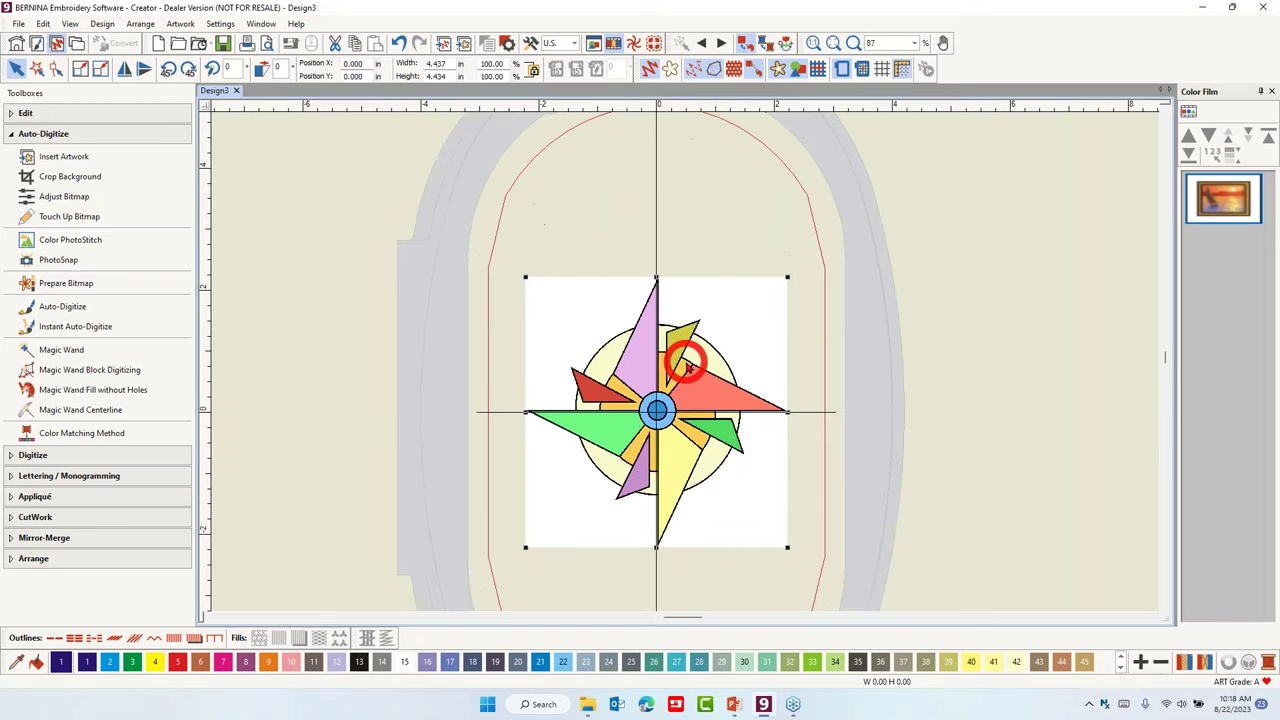
click(60, 287)
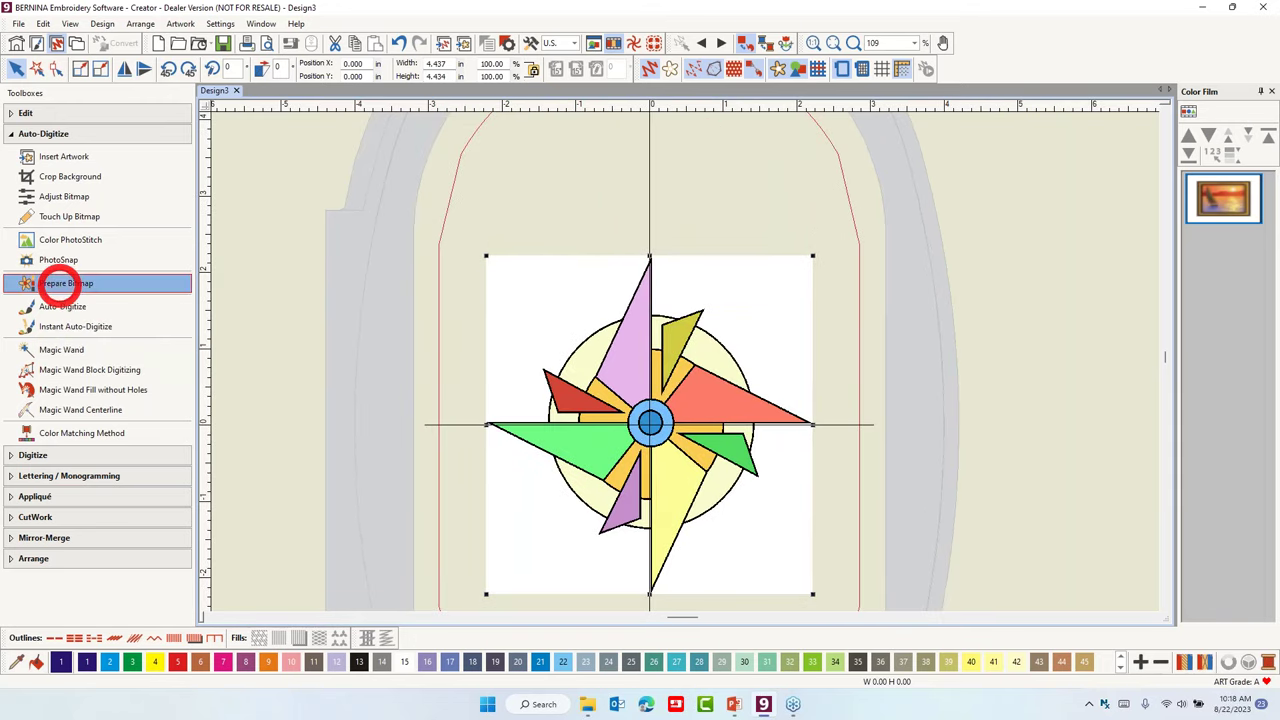
click(737, 480)
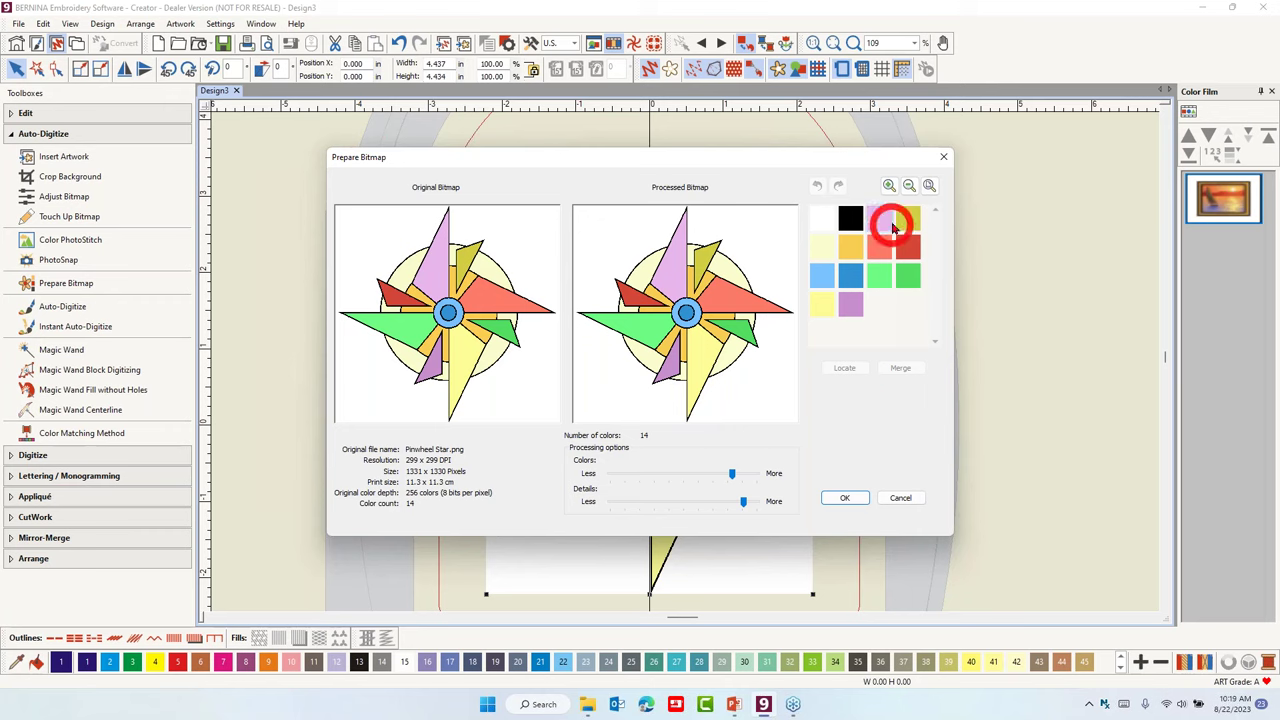
click(852, 306)
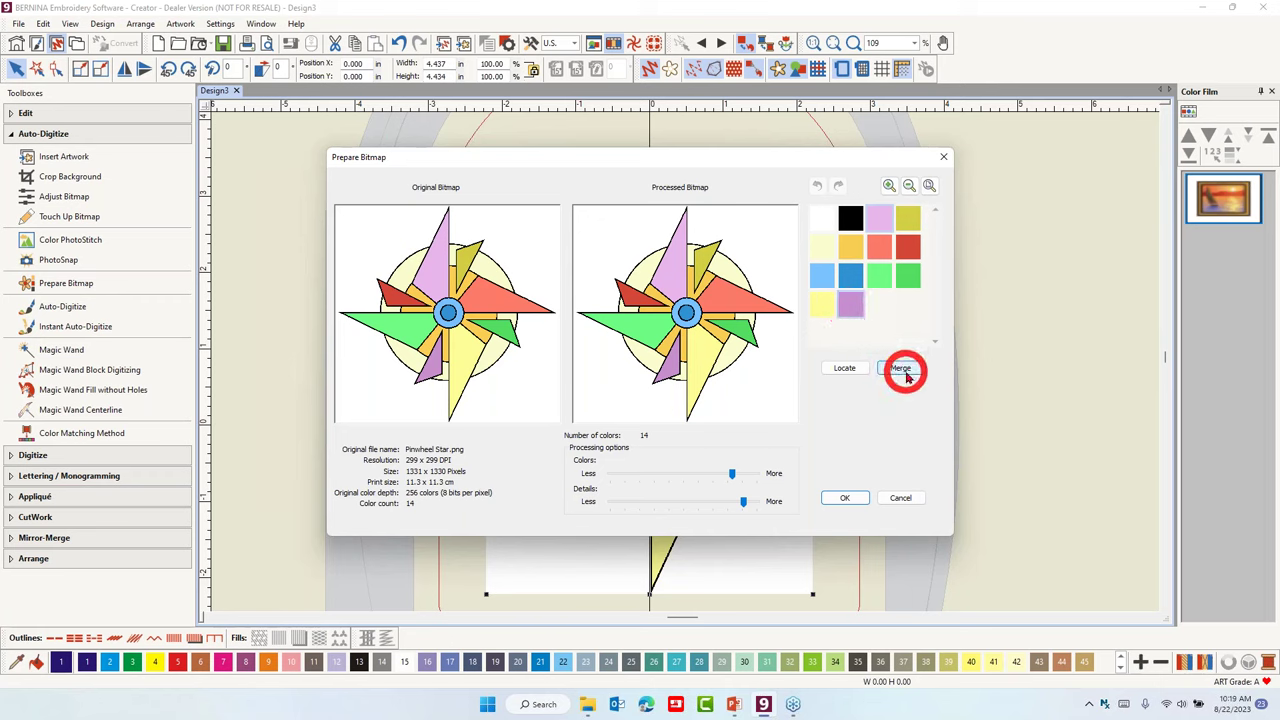
click(902, 369)
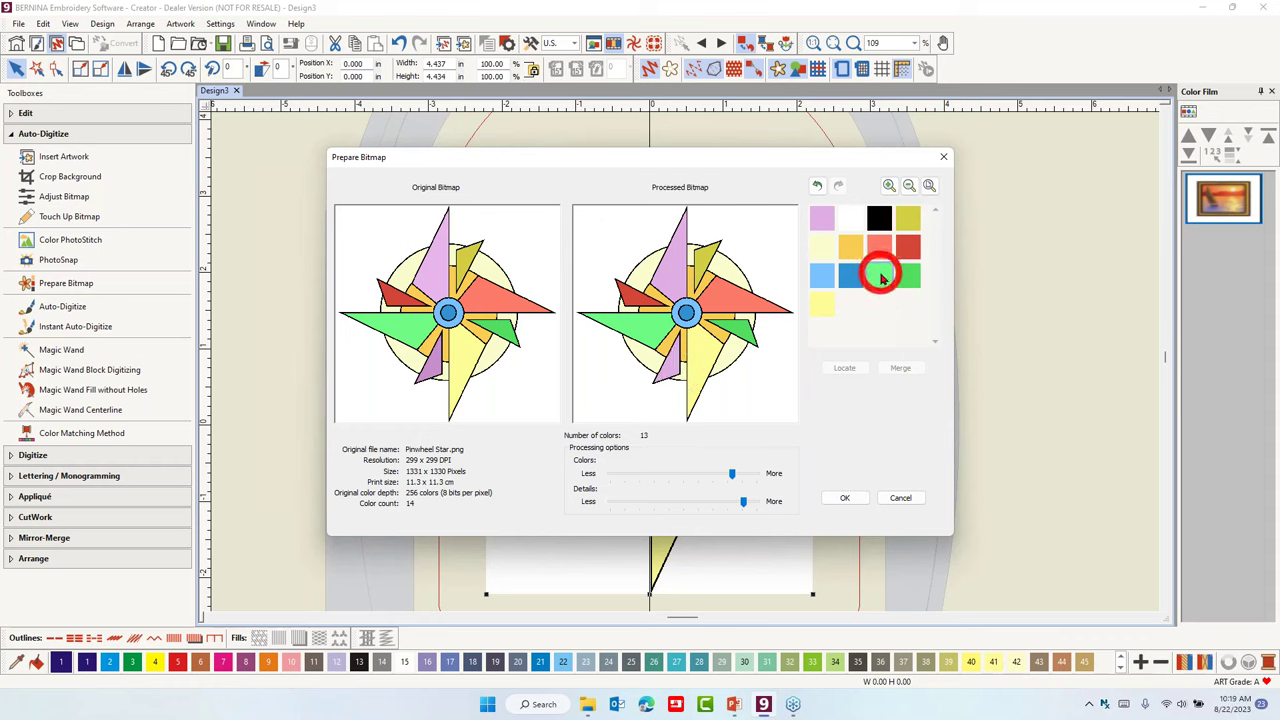
Merge the light and dark green colors of the pinwheel and accept the bitmap preparation.
click(880, 277)
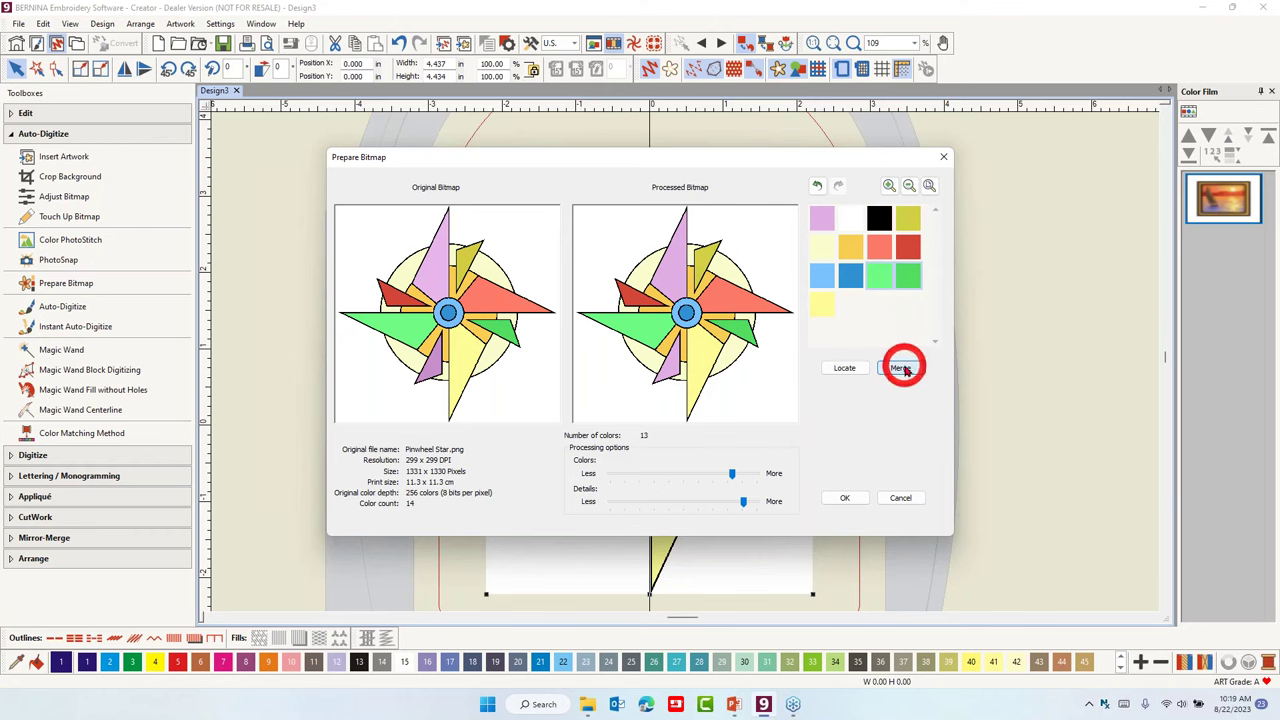
click(901, 368)
click(719, 309)
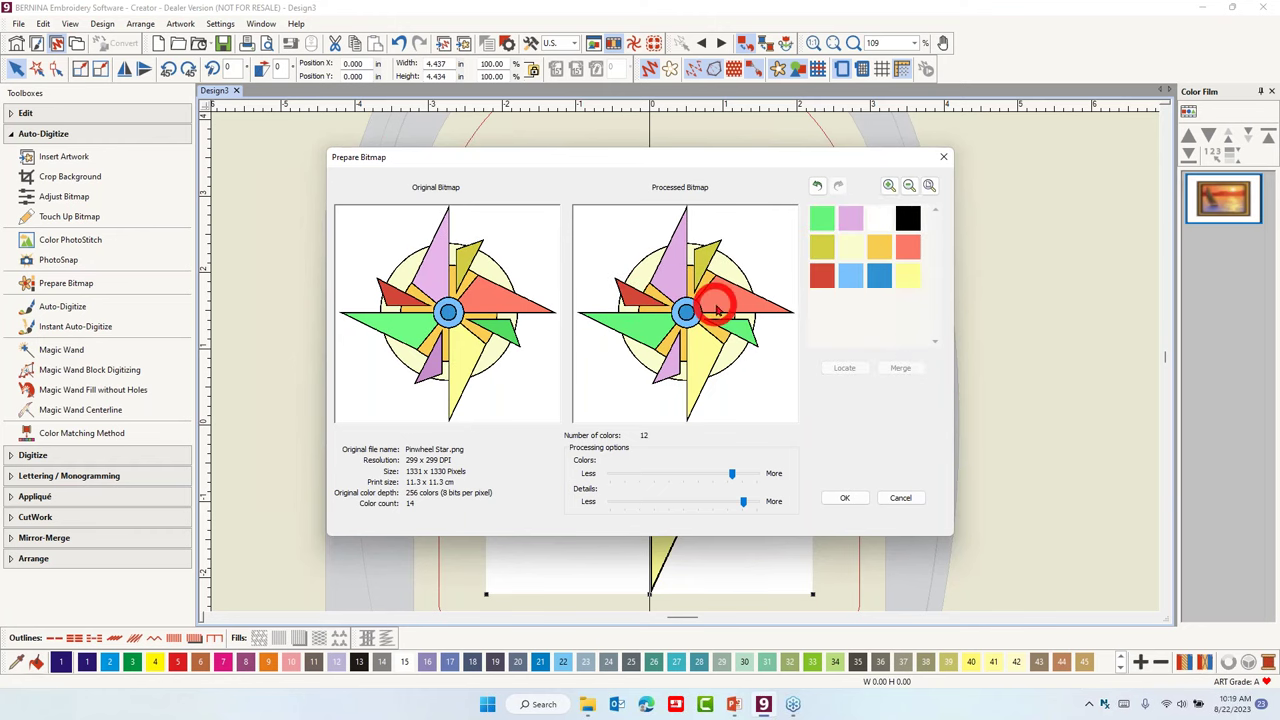
click(731, 296)
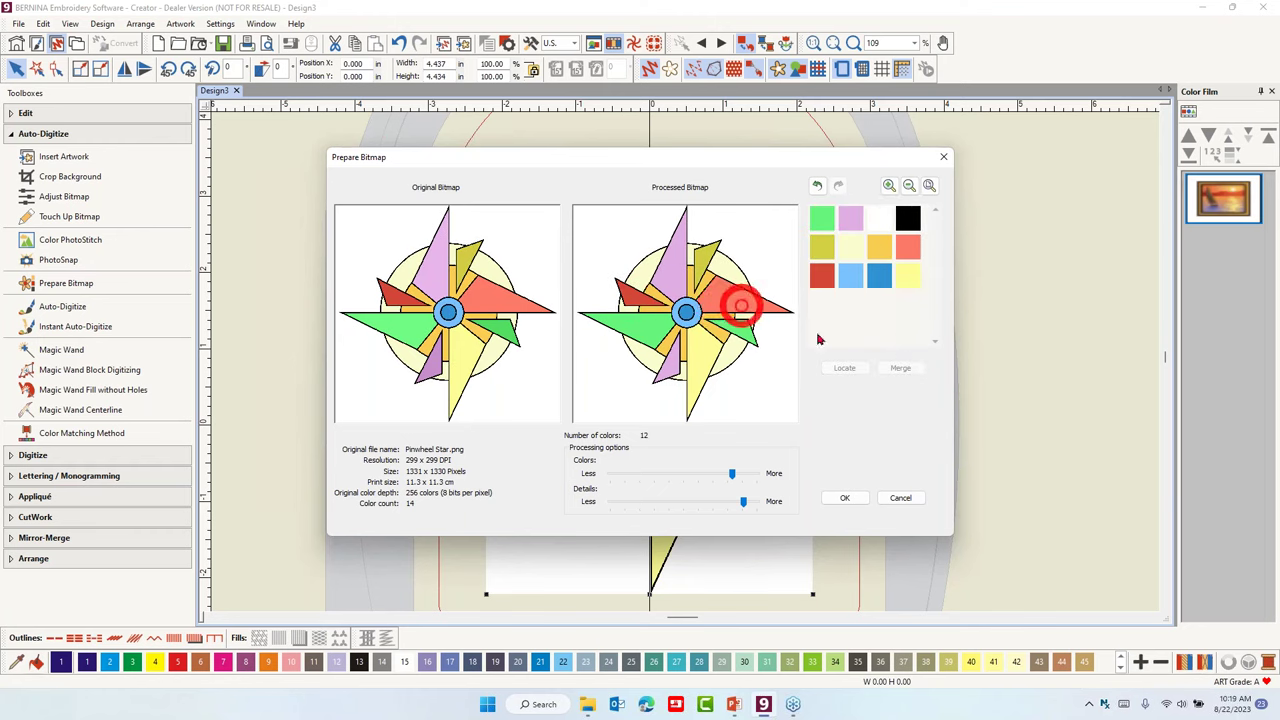
click(776, 408)
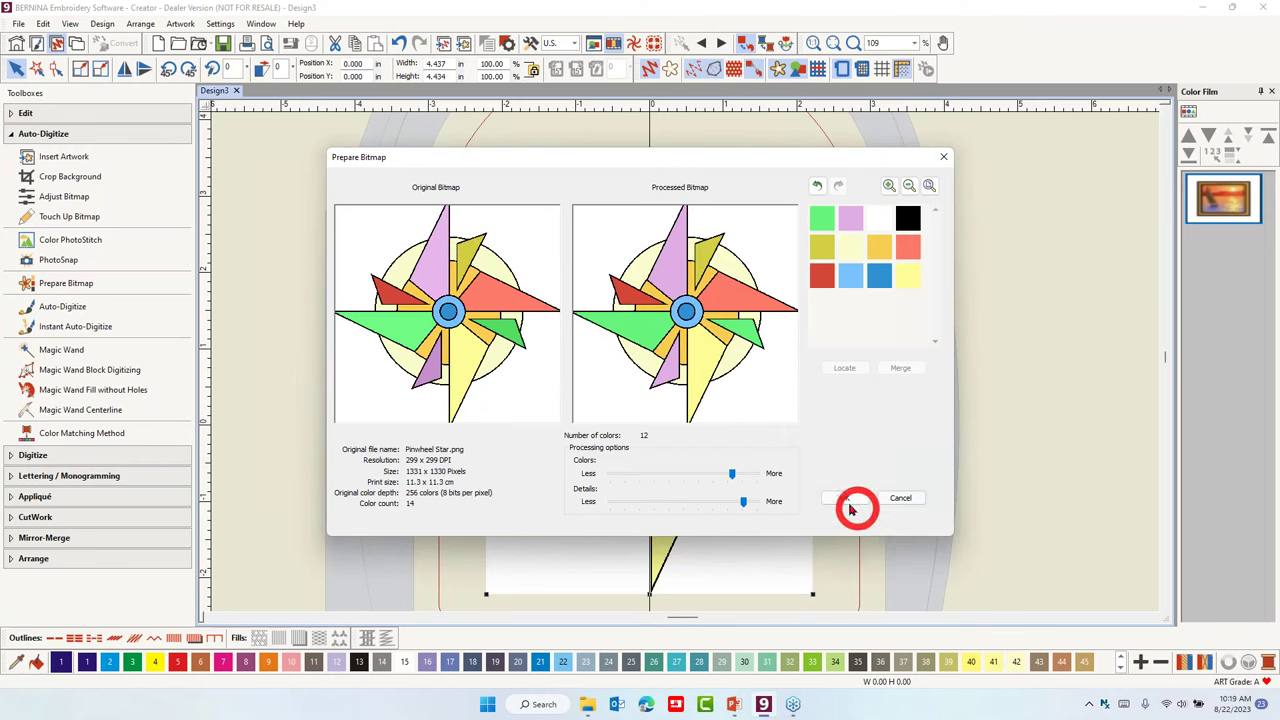
click(845, 500)
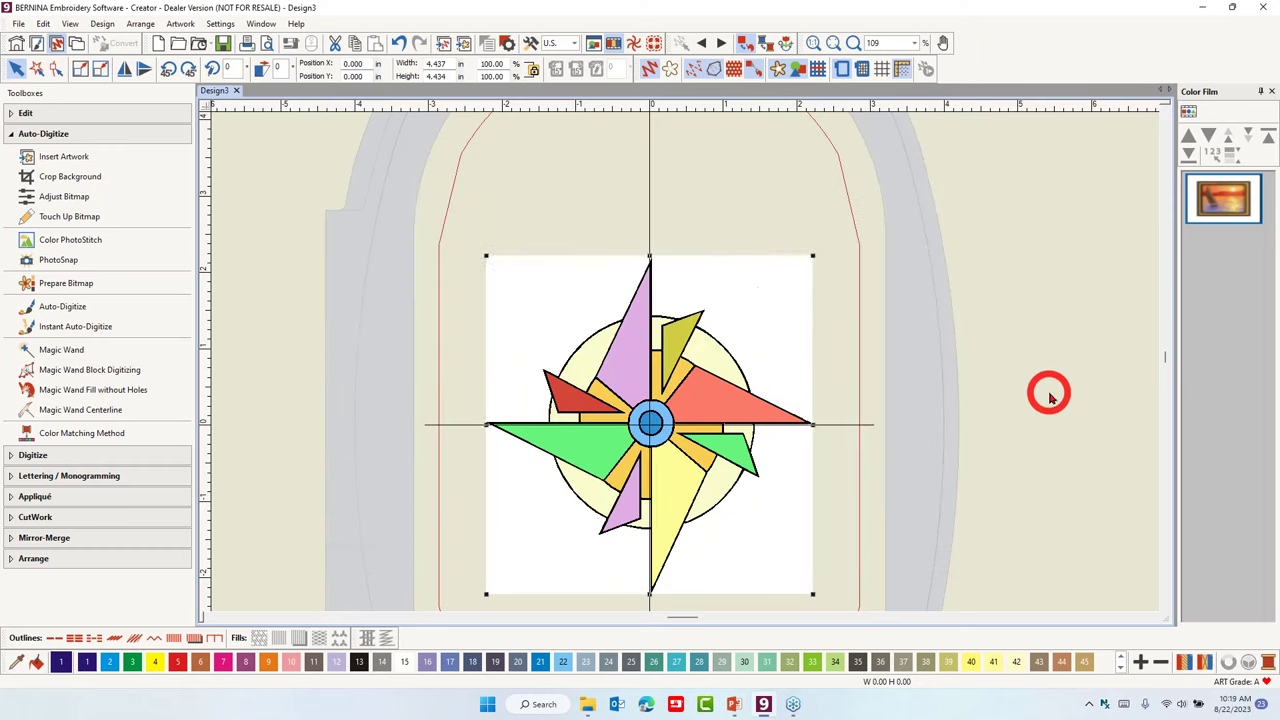
Run Prepare Bitmap on the pinwheel artwork again and merge its cream circle color with the light yellow blade color.
click(652, 370)
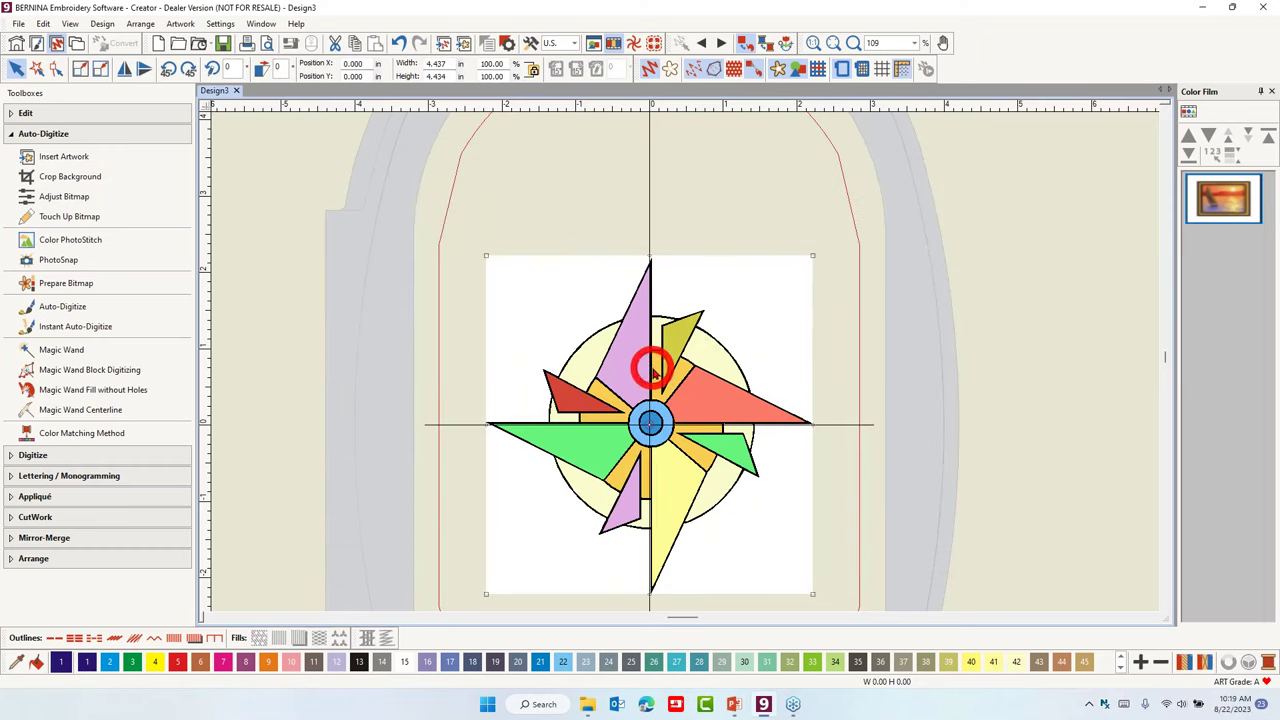
click(57, 283)
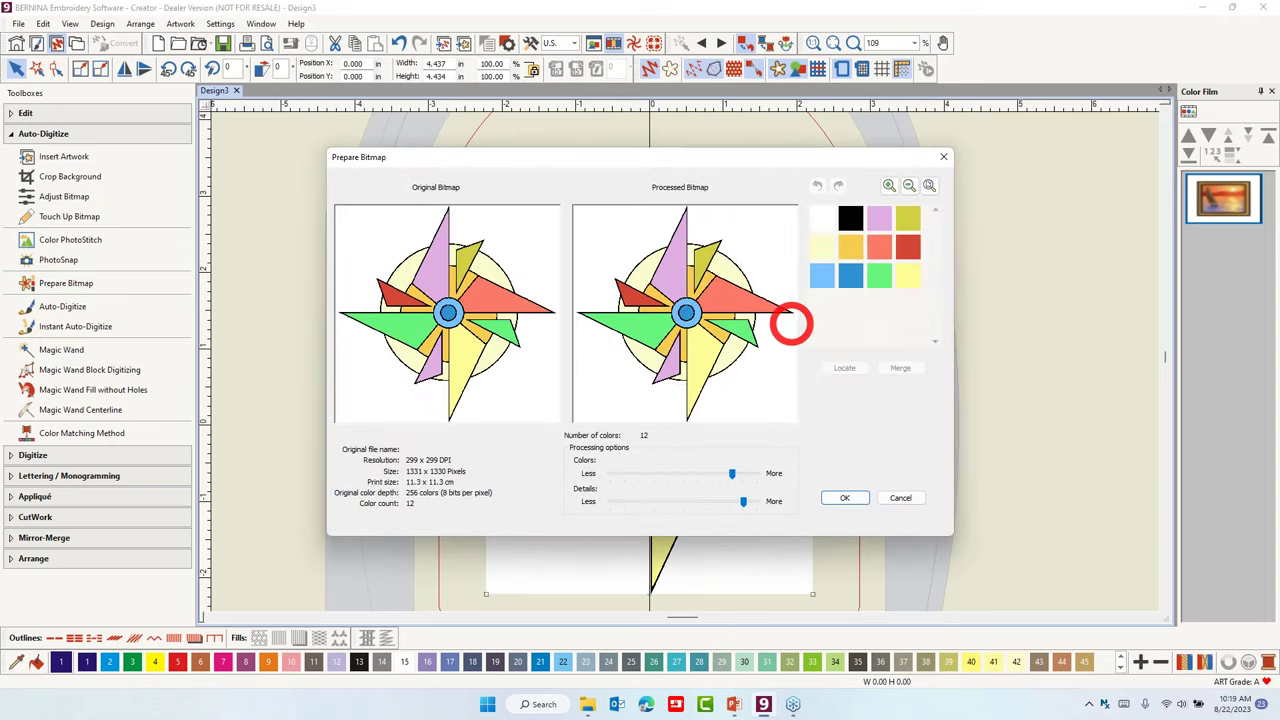
click(818, 283)
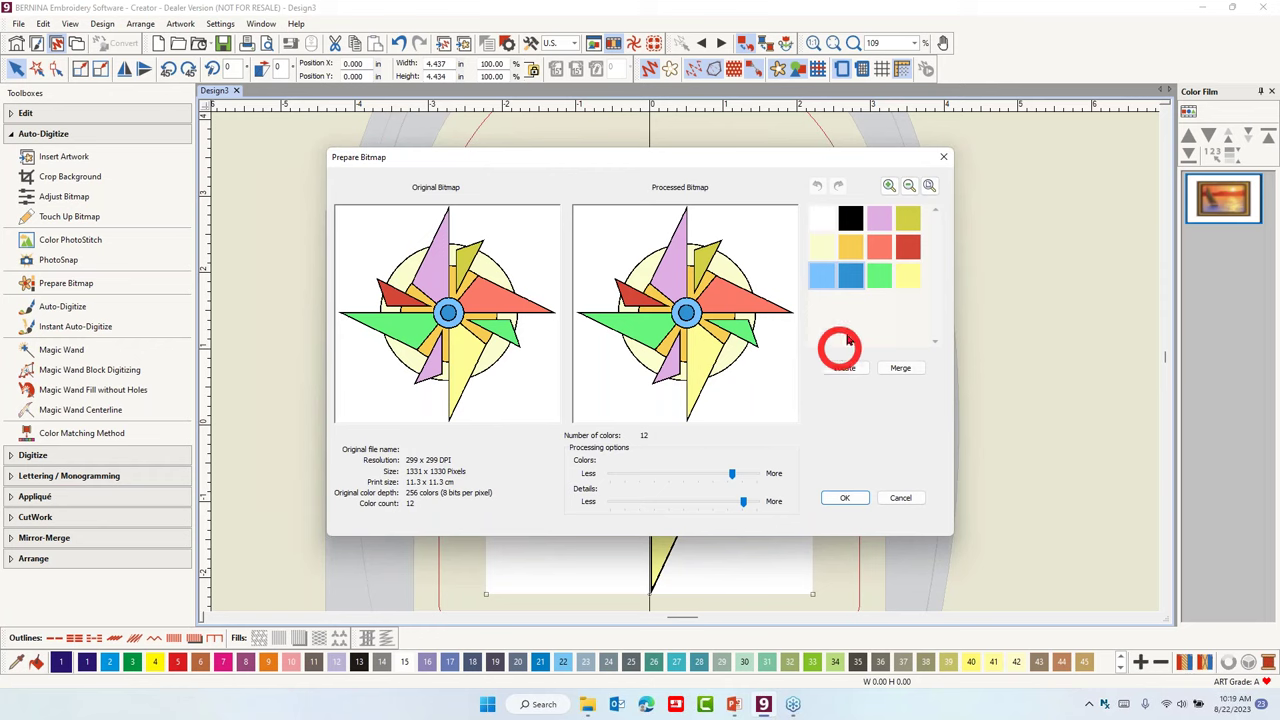
click(856, 252)
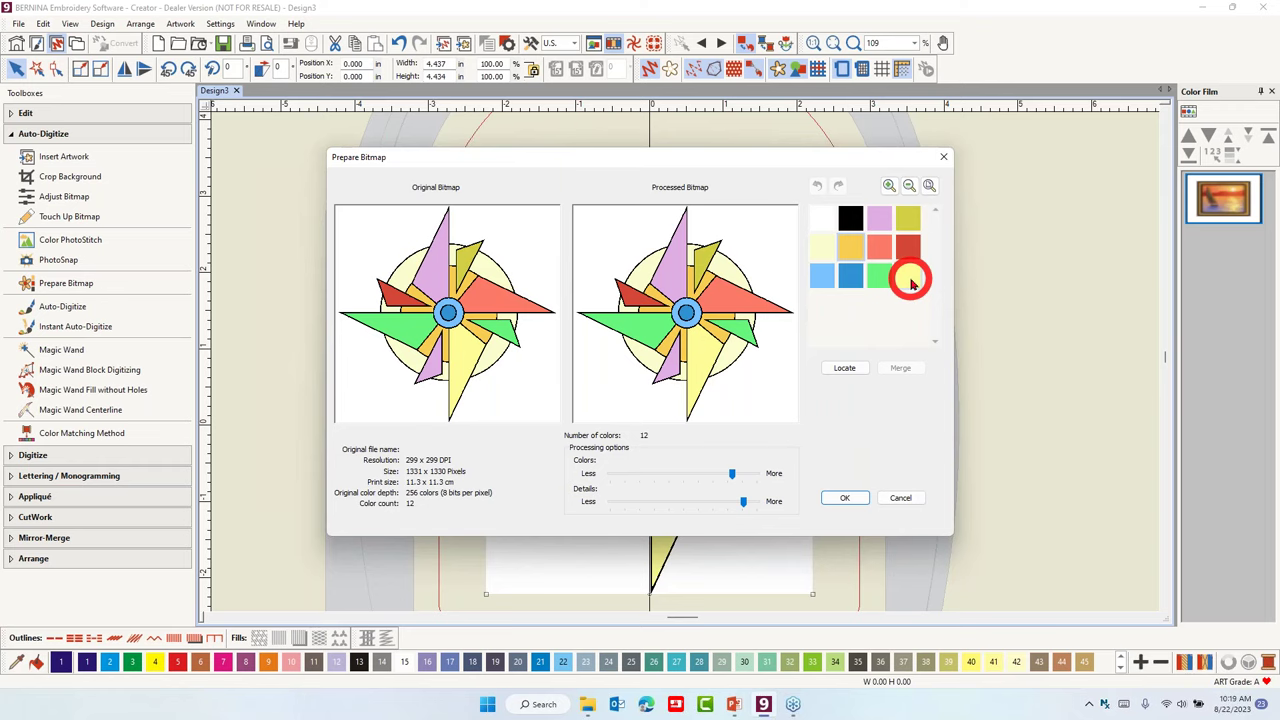
click(826, 252)
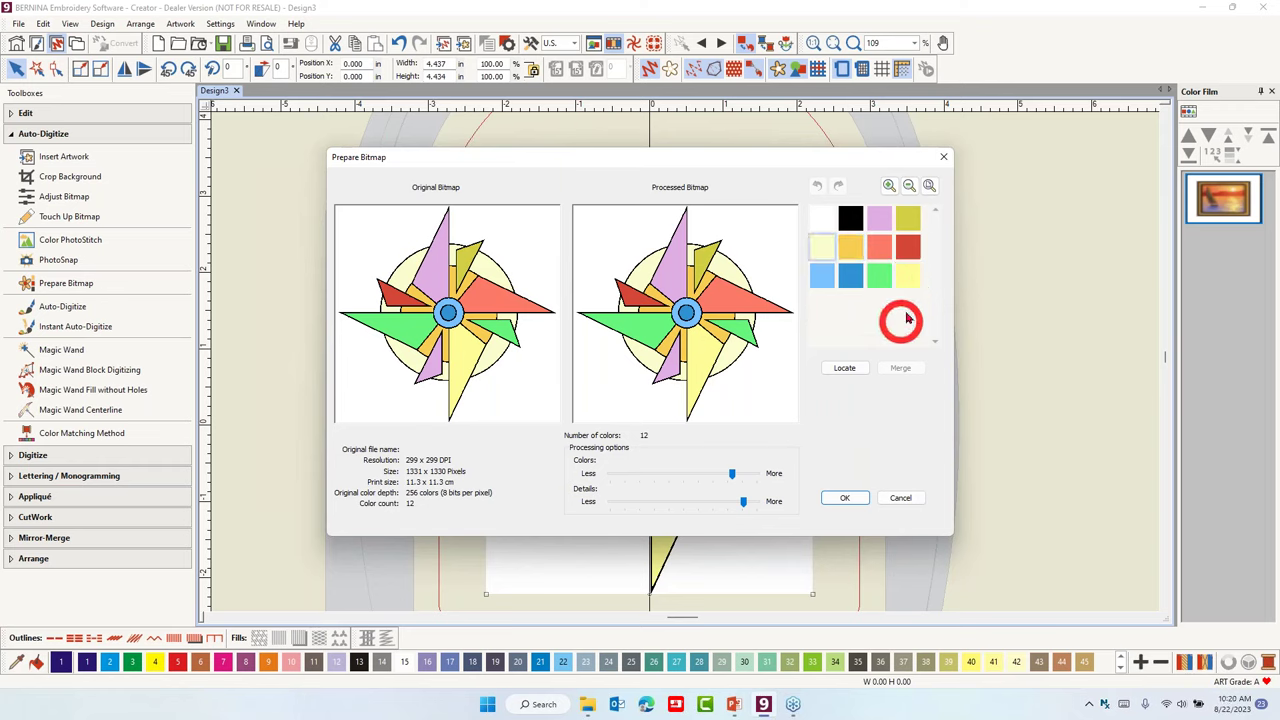
ctrl+click(907, 276)
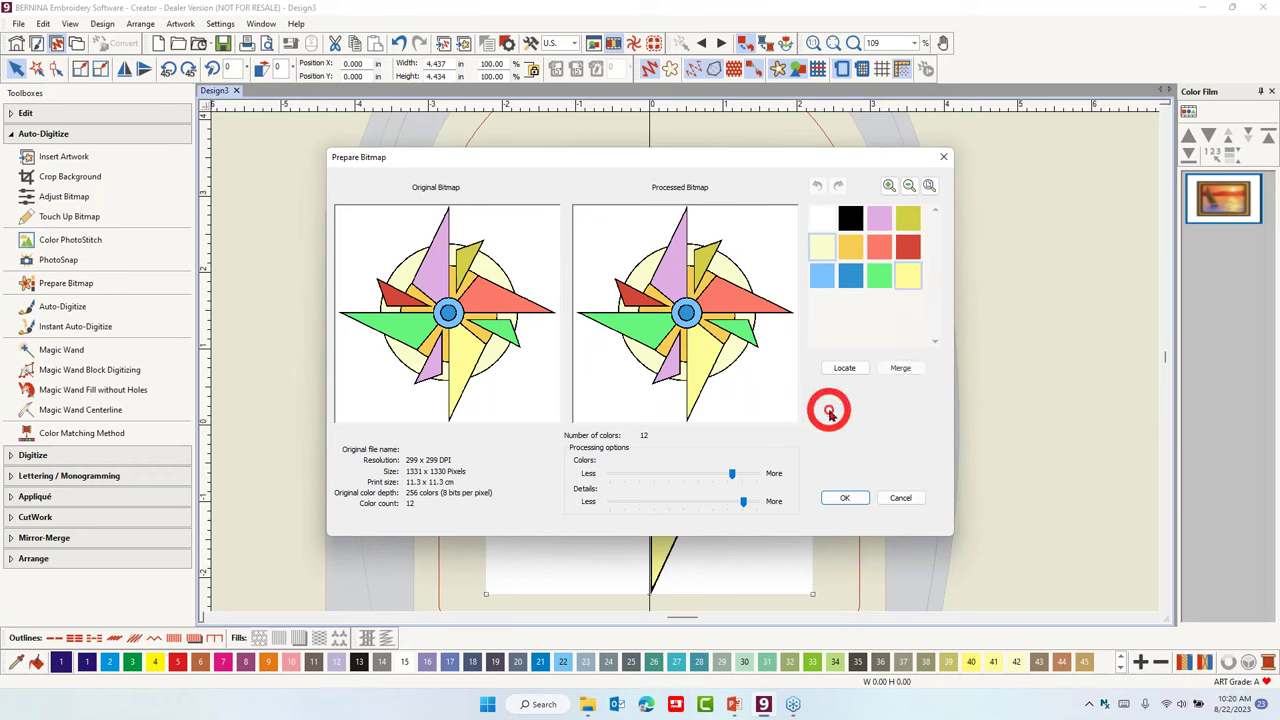
click(897, 367)
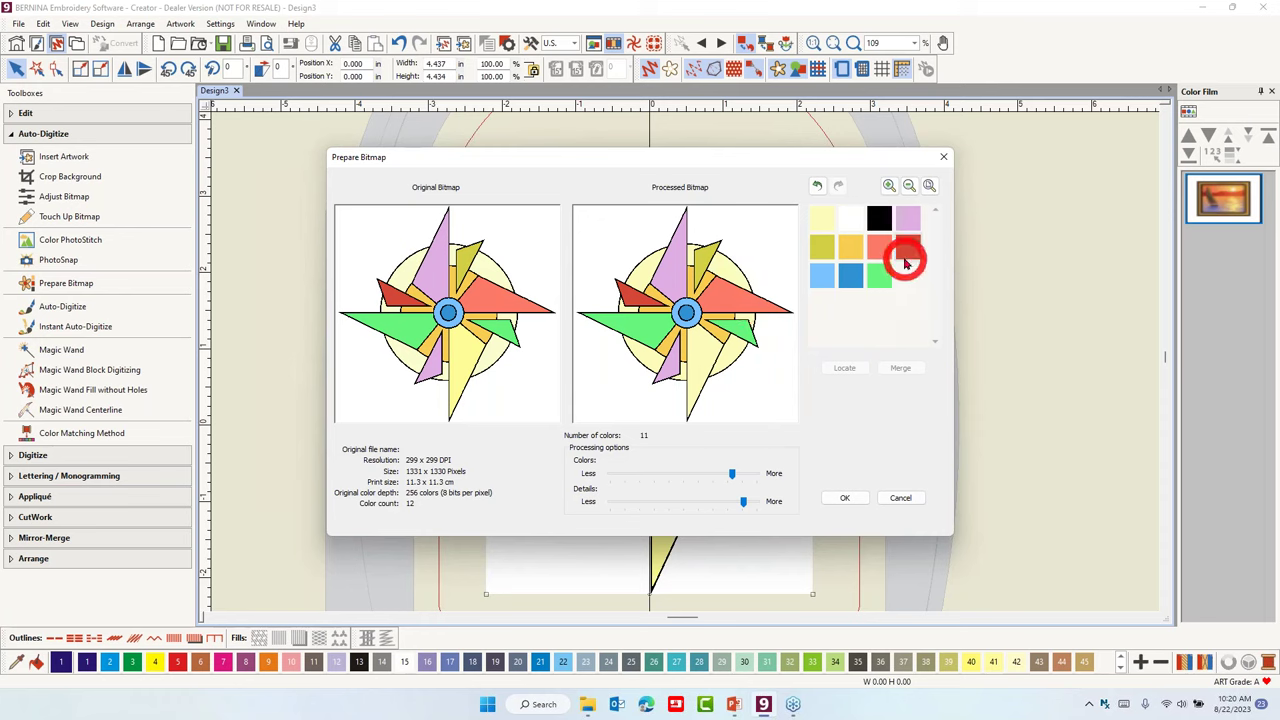
Merge the light and dark red colors of the pinwheel and accept the bitmap preparation.
click(880, 252)
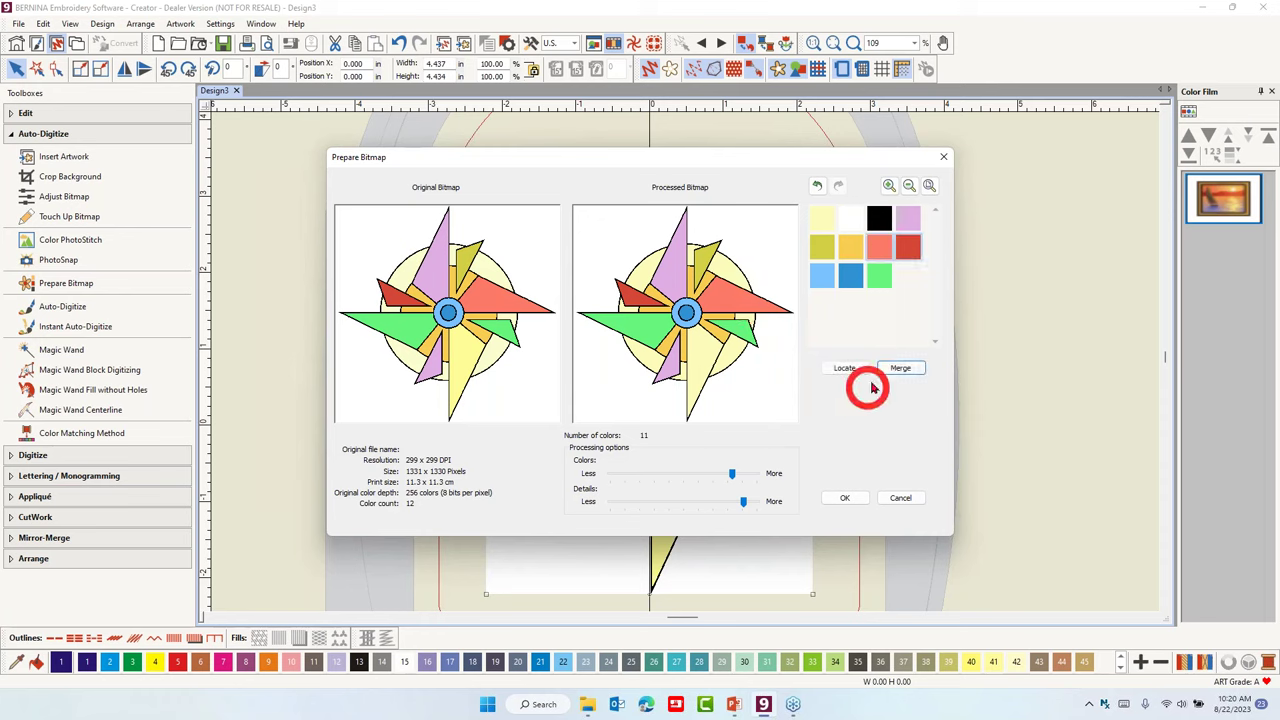
click(895, 370)
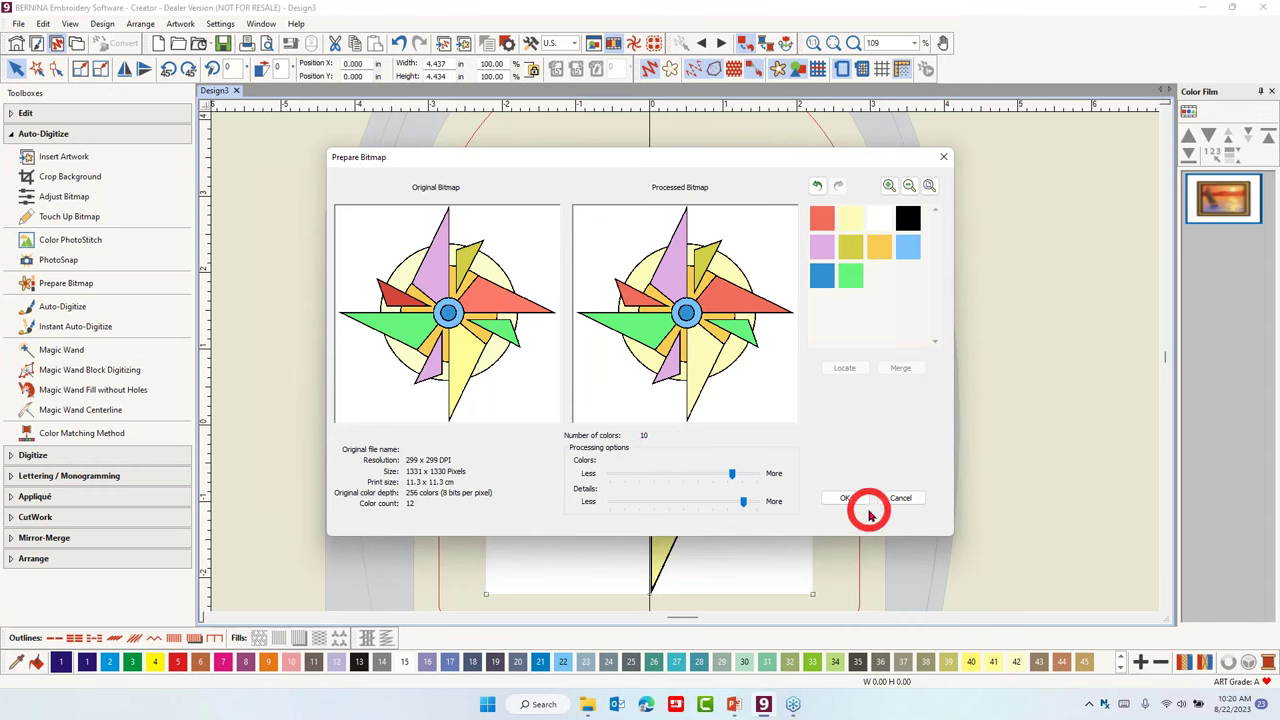
click(835, 499)
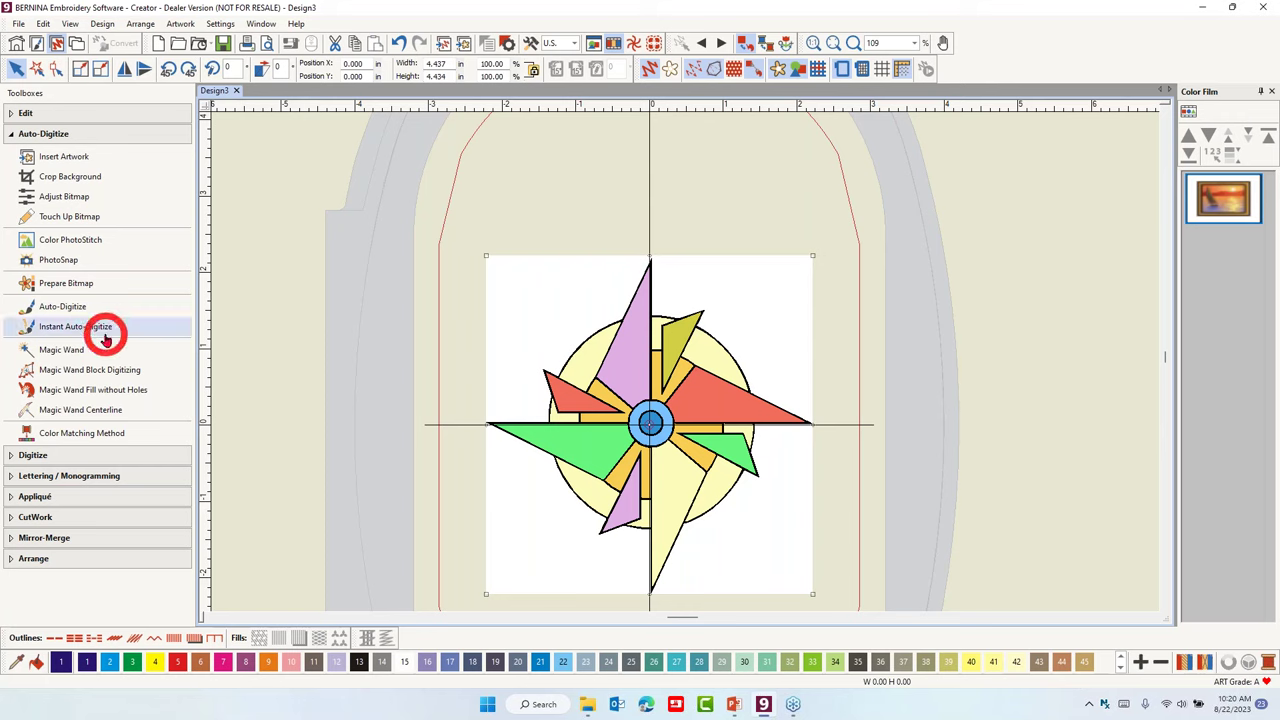
click(81, 351)
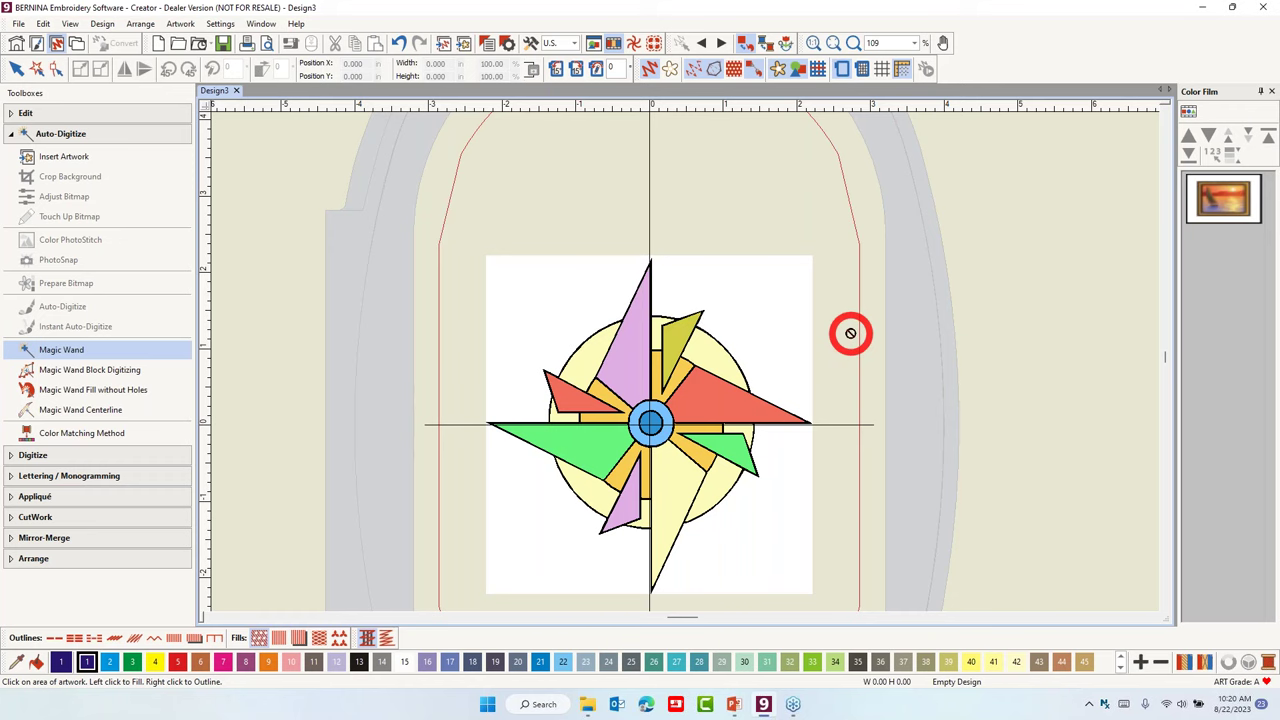
click(61, 350)
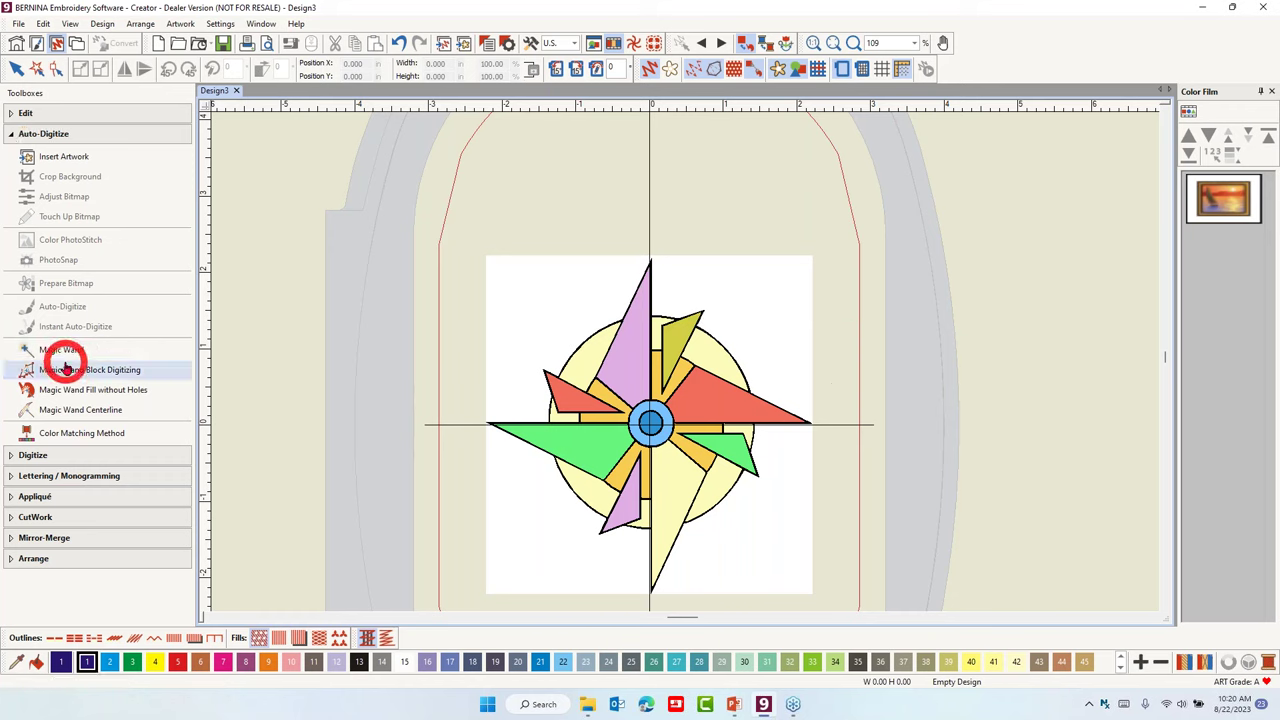
click(540, 352)
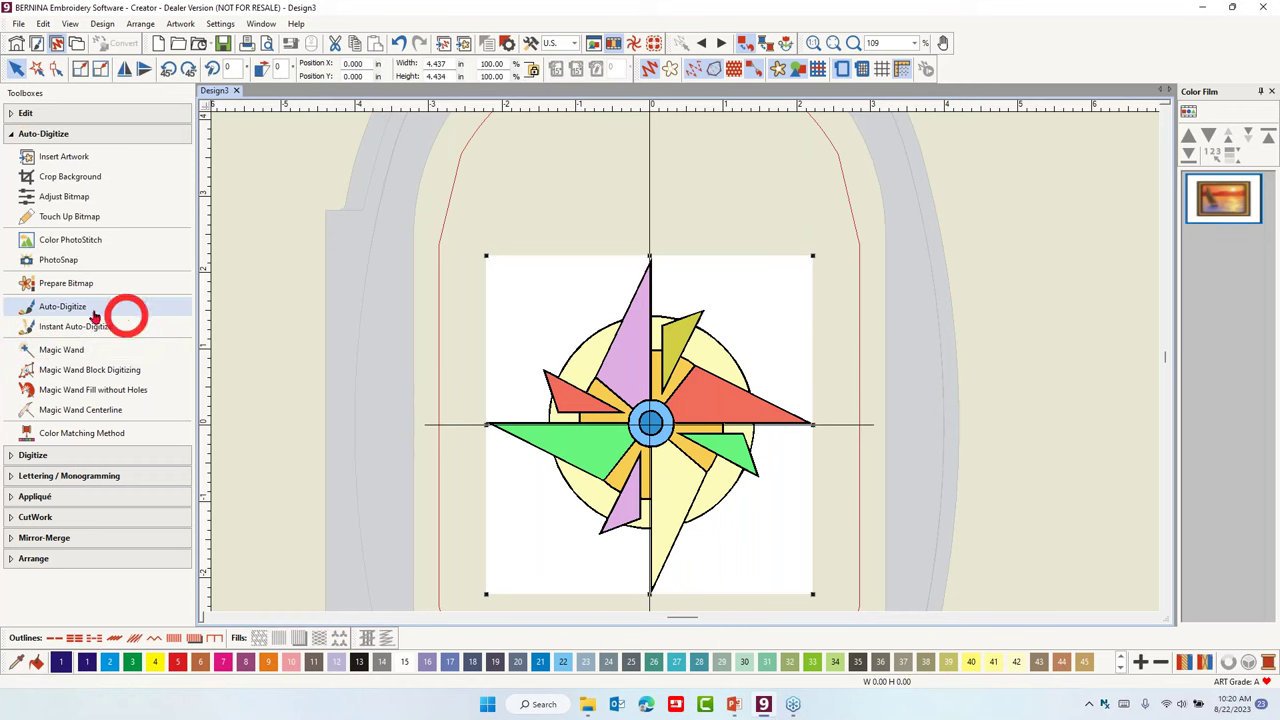
click(55, 285)
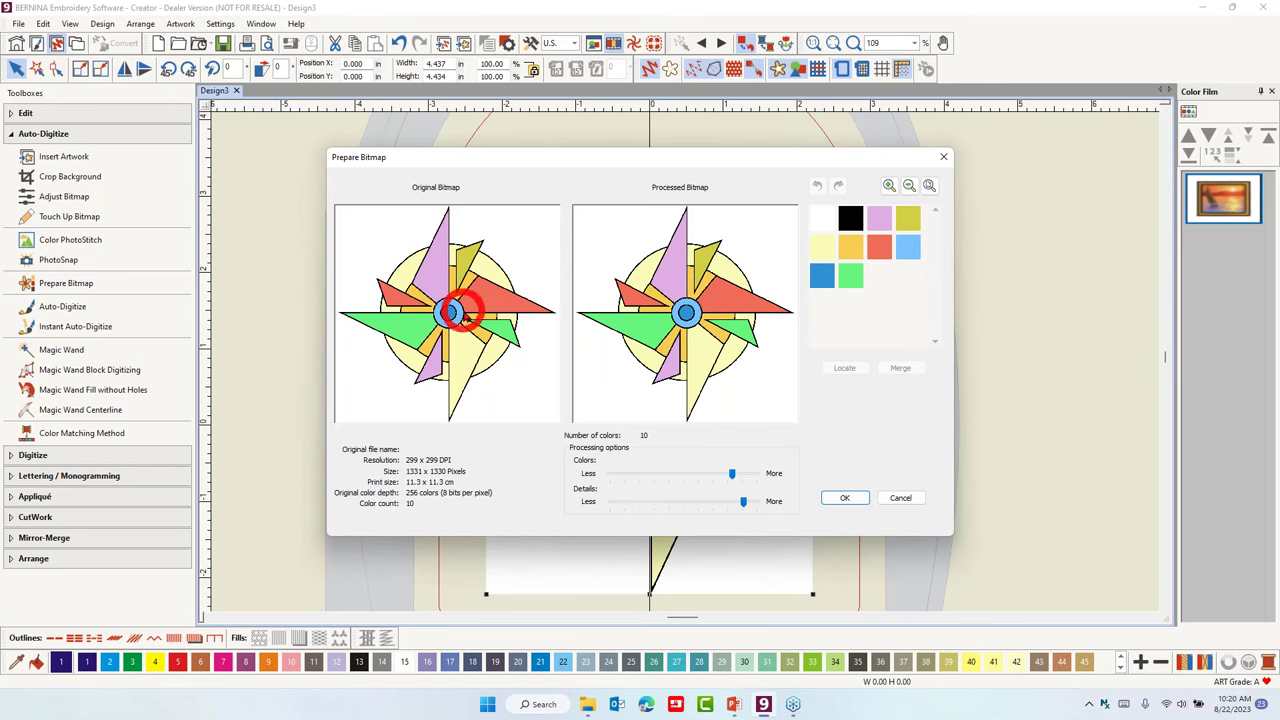
click(945, 158)
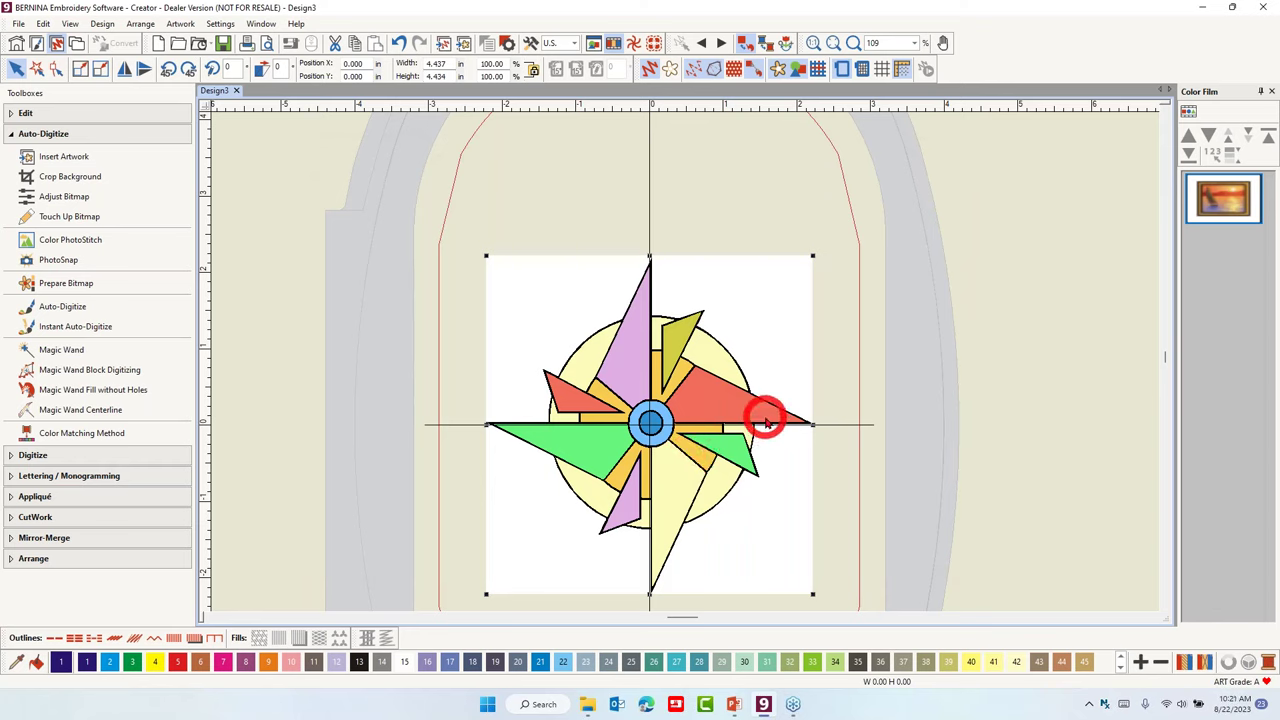
Delete the color-reduced pinwheel artwork and insert a fresh copy of Pinwheel Star.png from the wmf artwork folder.
key(Delete)
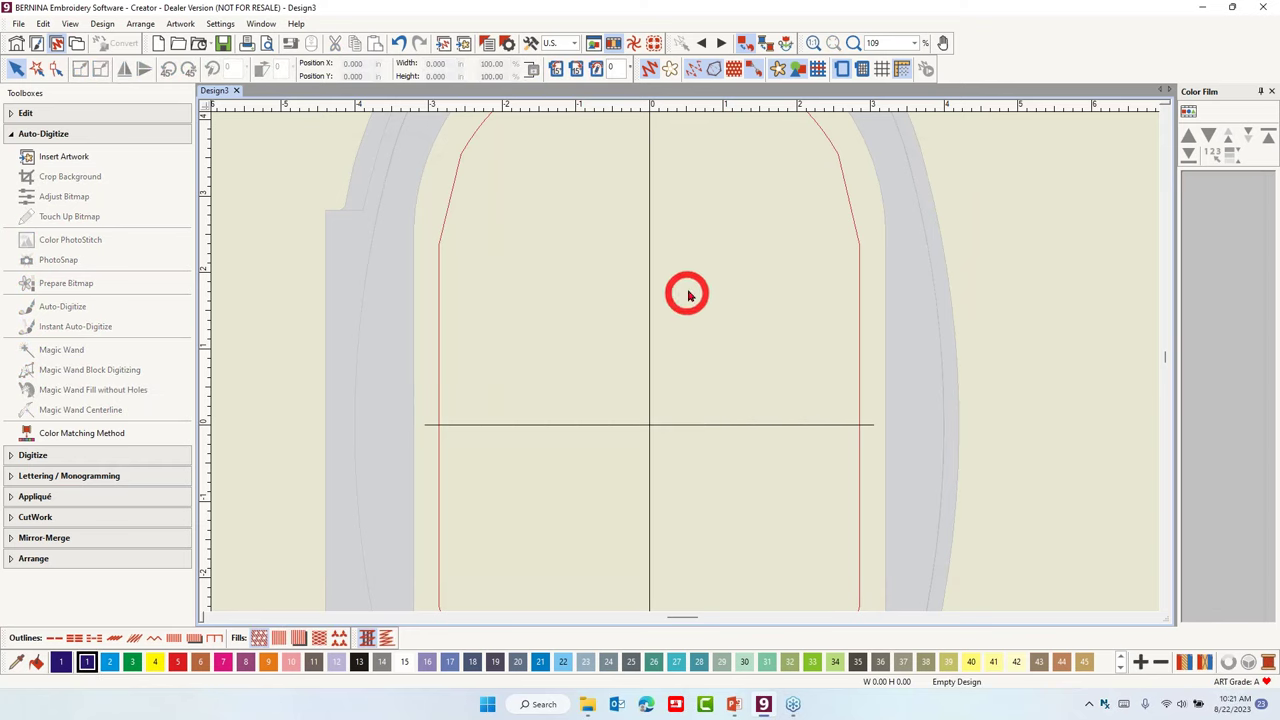
click(463, 44)
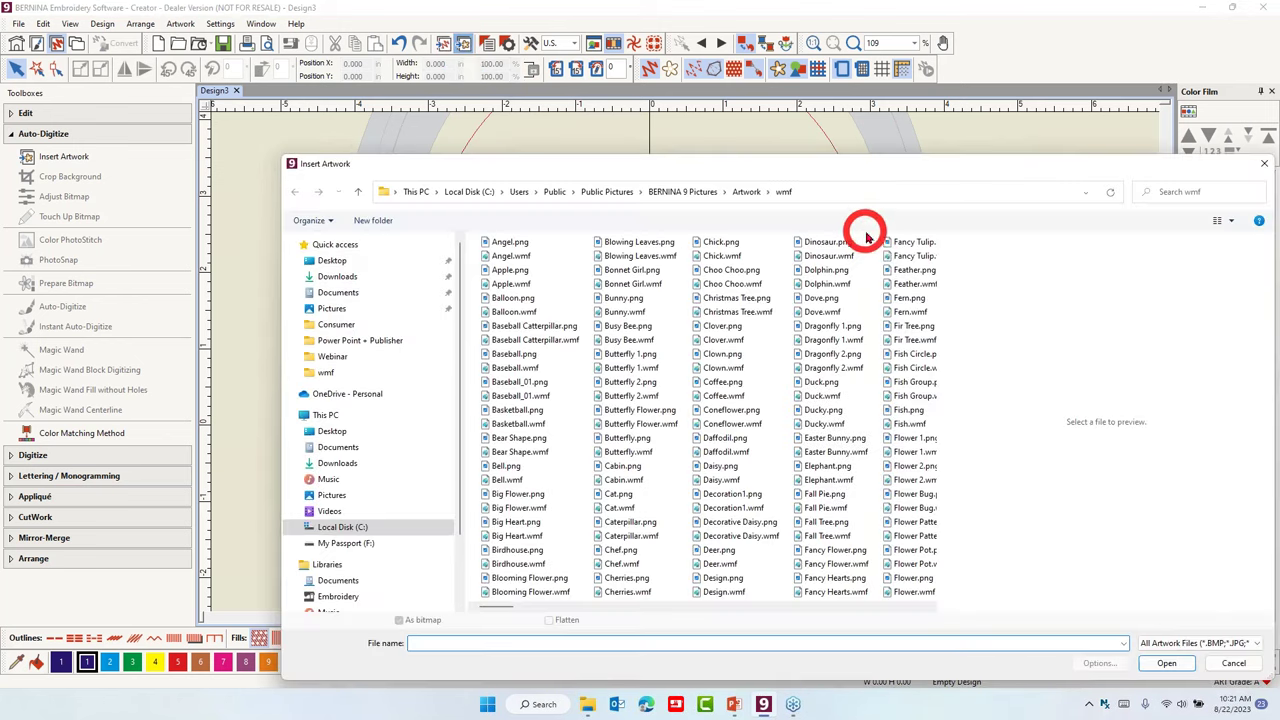
scroll(905, 440, down, 4)
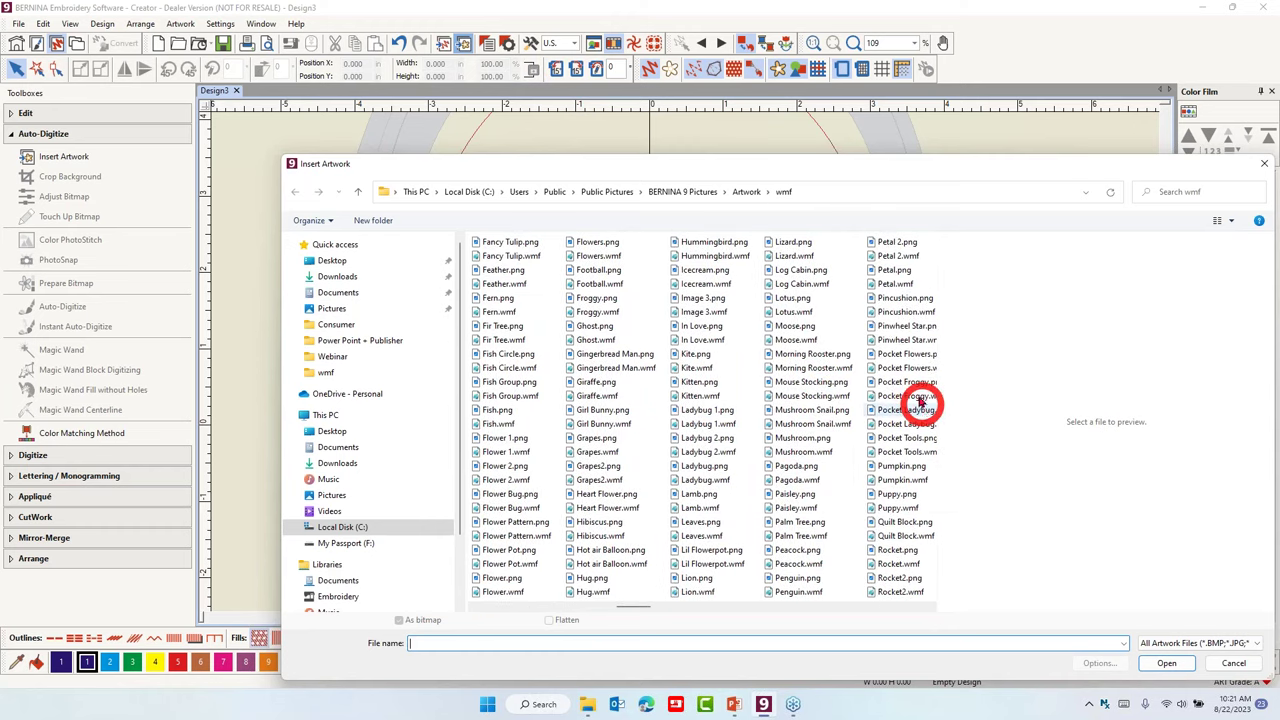
click(912, 326)
click(1163, 664)
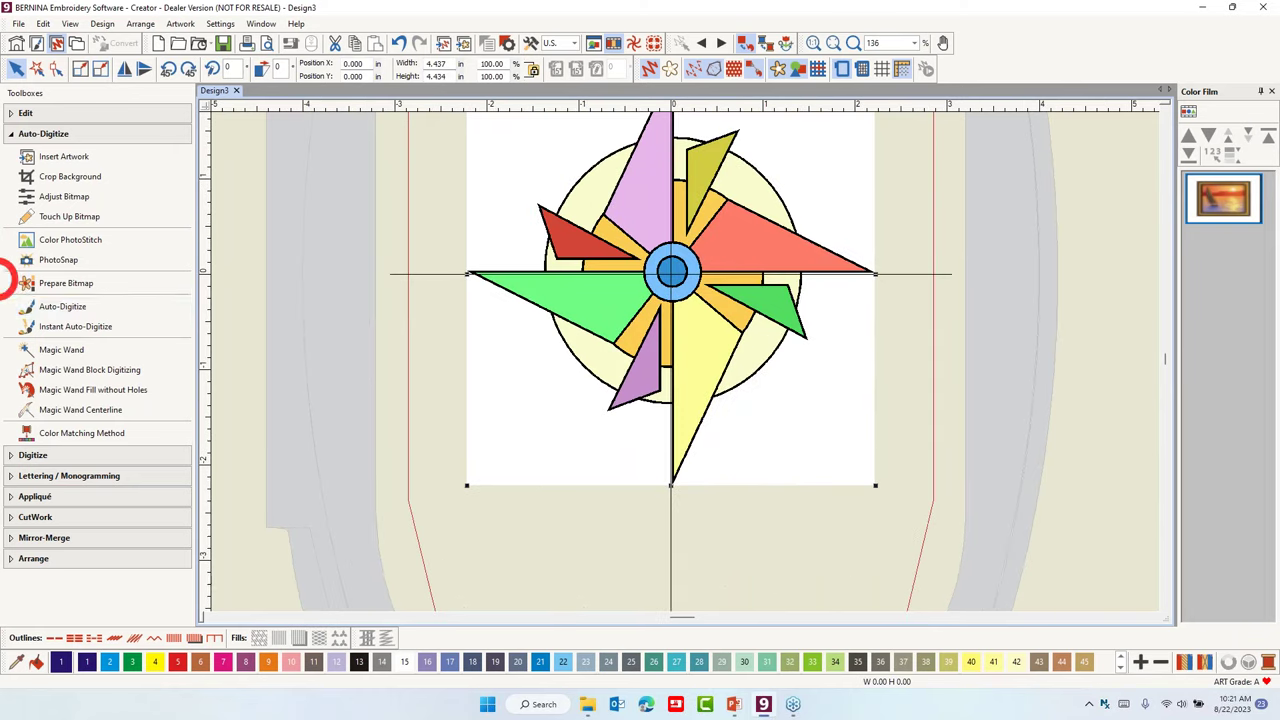
Try to merge the light and dark purple colors of the reinserted pinwheel with Prepare Bitmap.
click(72, 286)
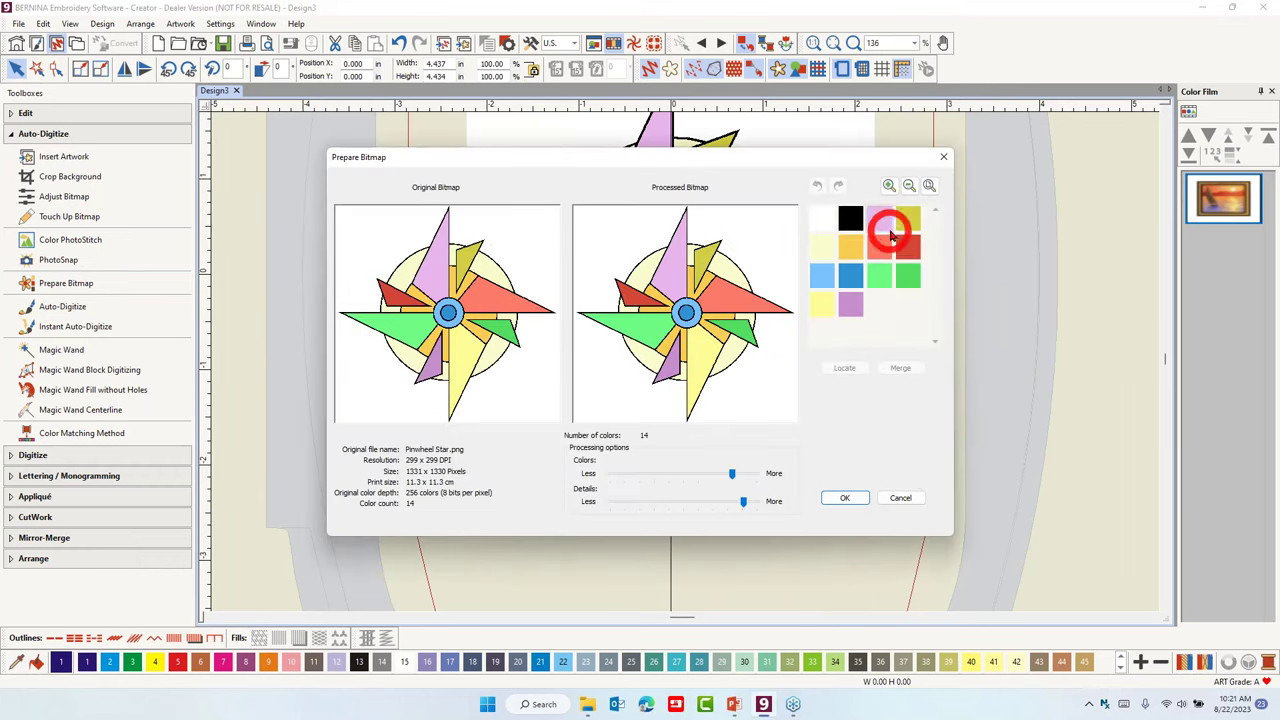
ctrl+click(849, 308)
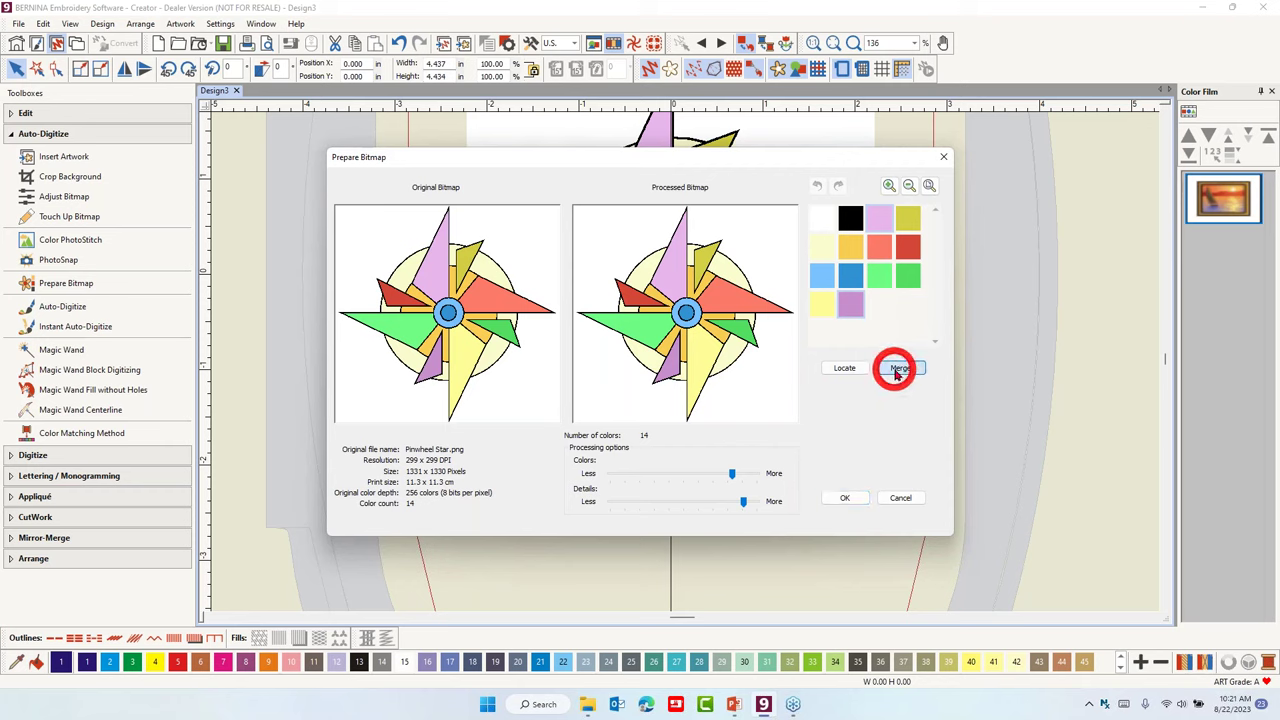
click(897, 370)
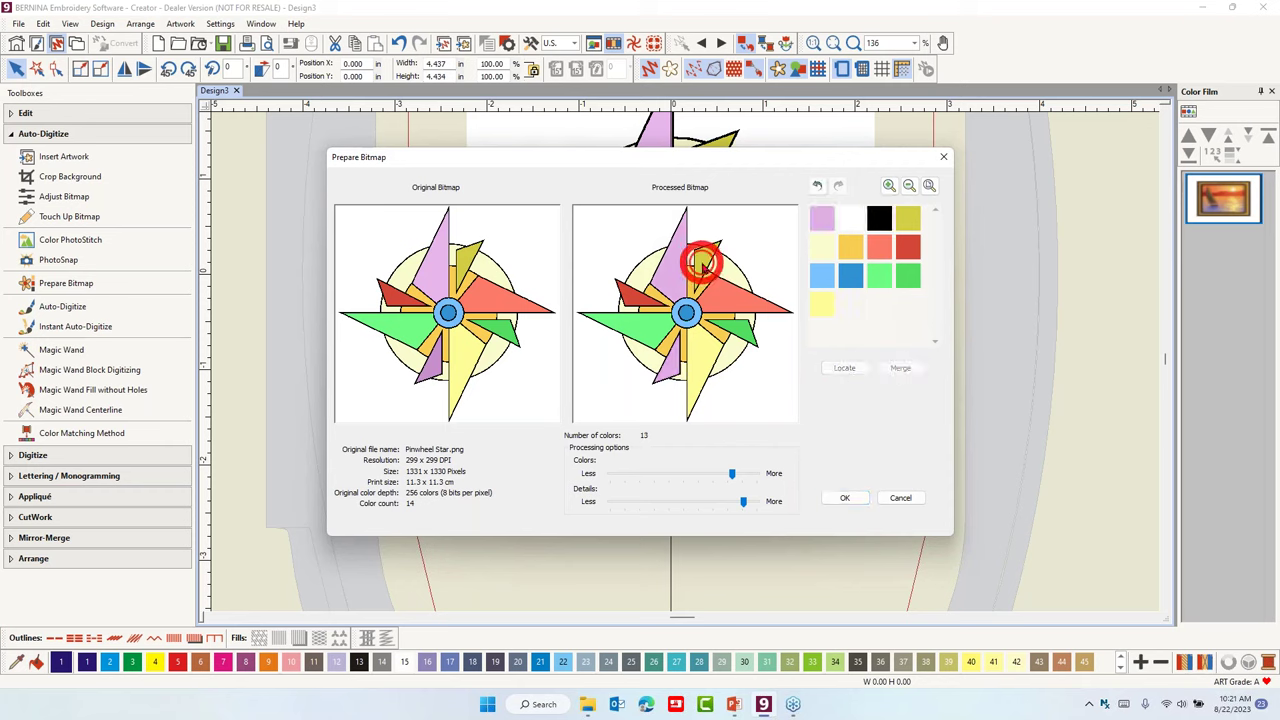
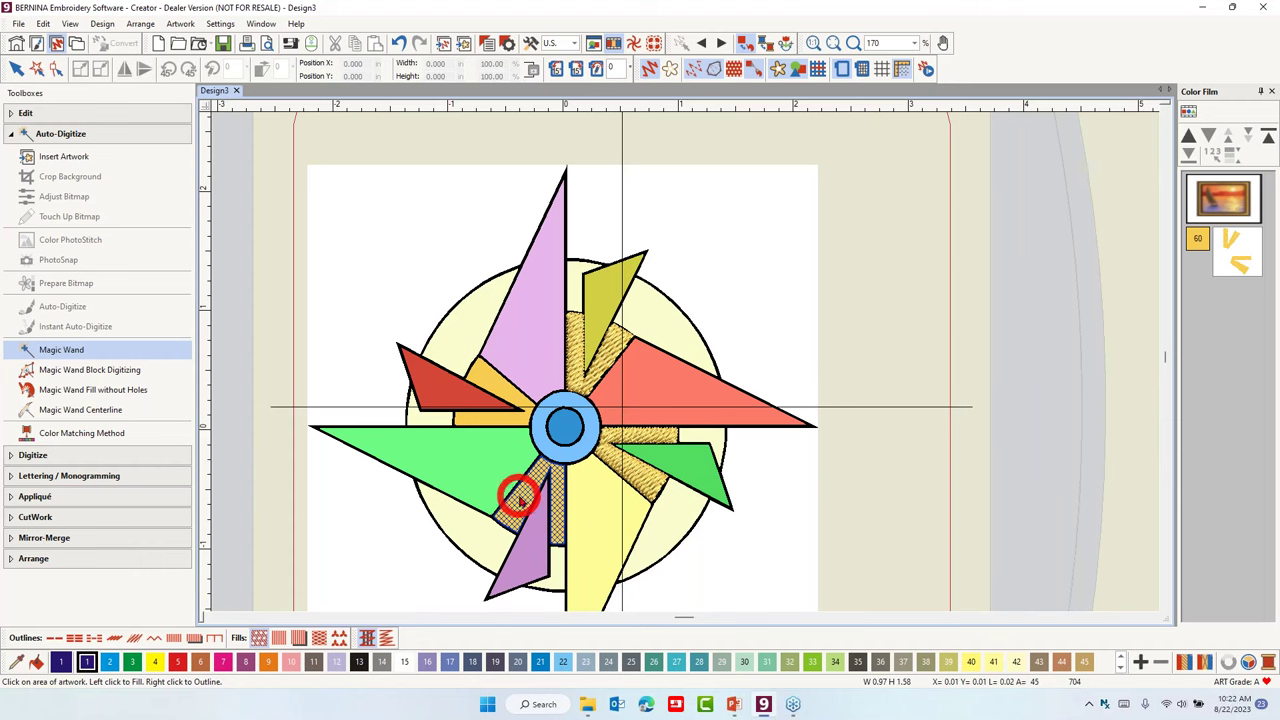
Fill the remaining orange spoke area and the light and dark purple pinwheel blades with Magic Wand stitching.
click(484, 423)
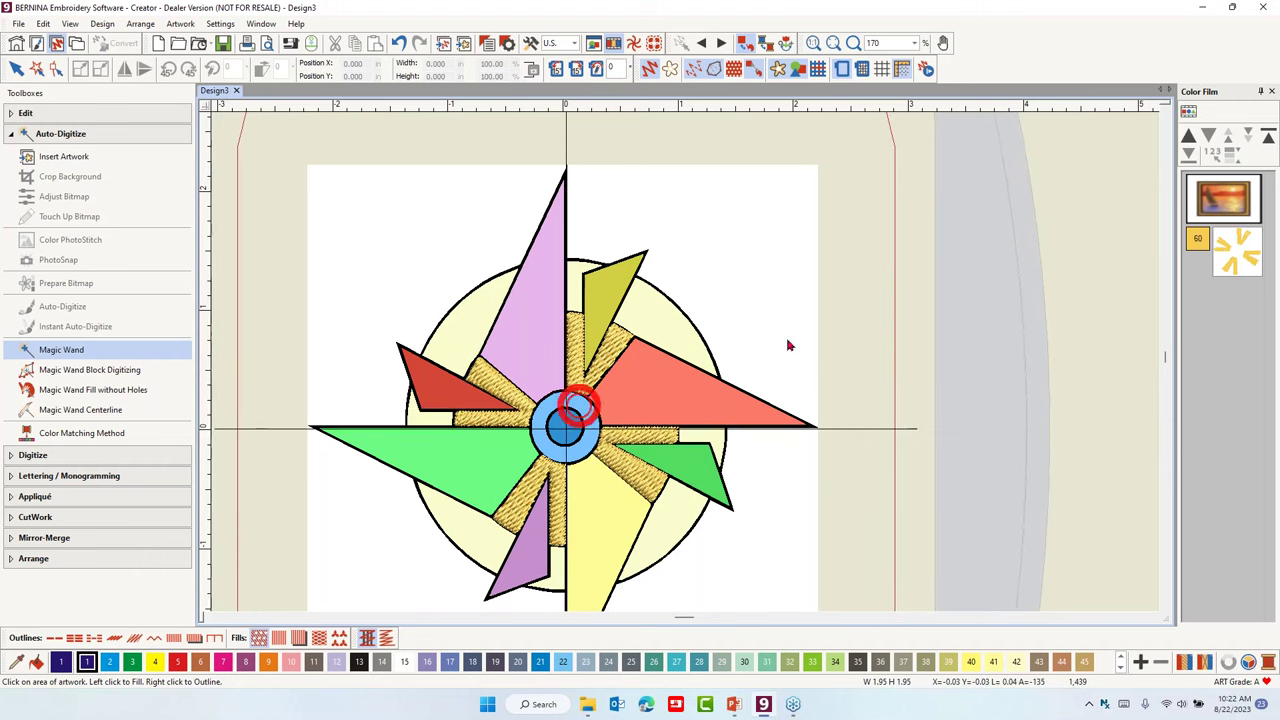
click(755, 258)
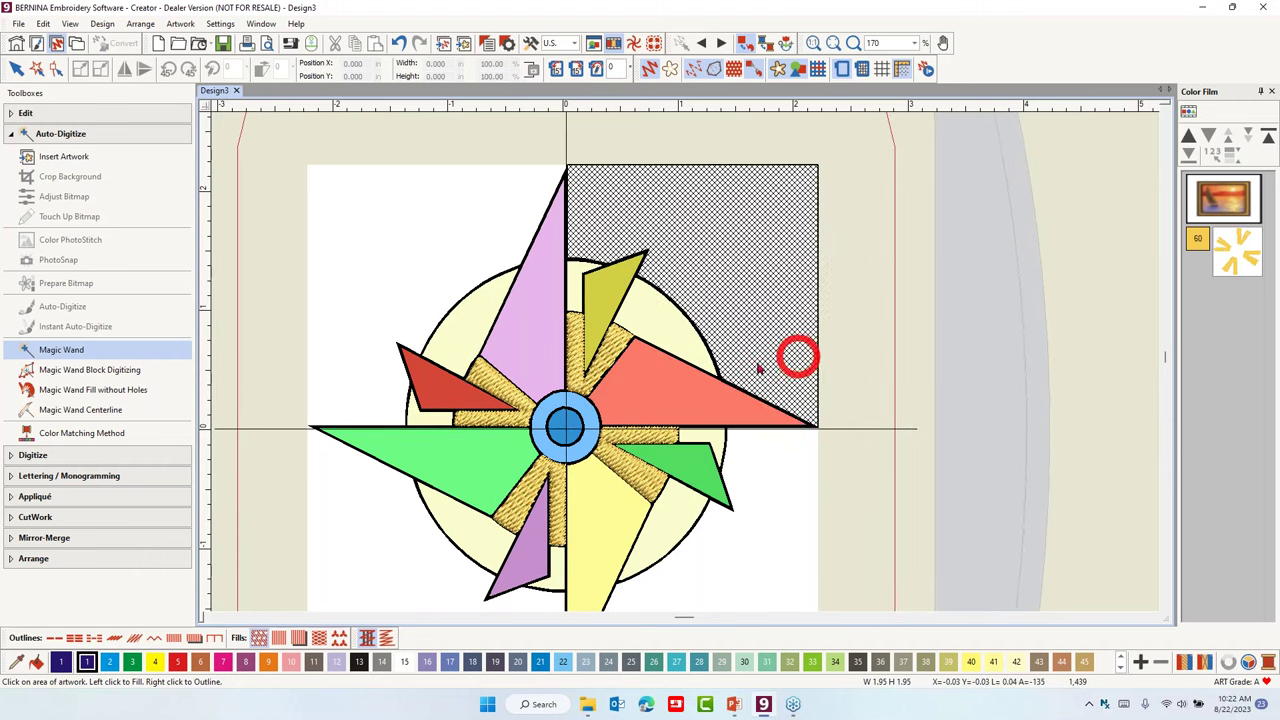
click(611, 308)
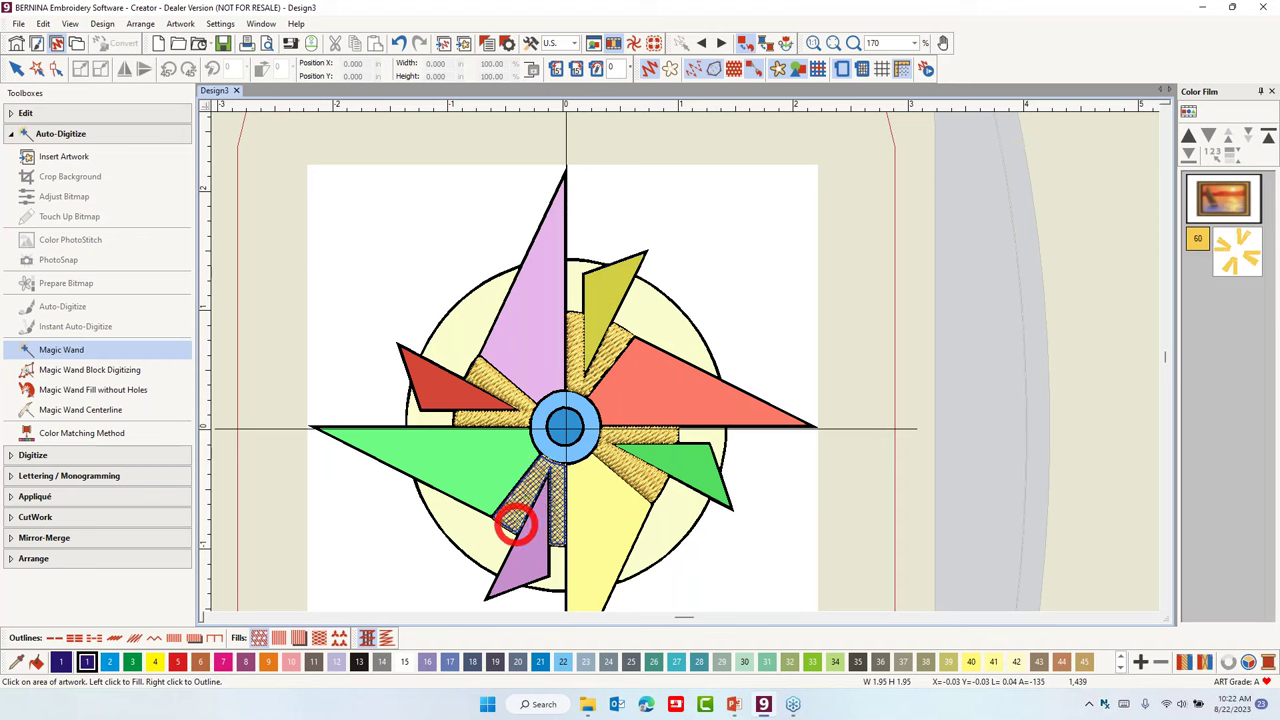
click(533, 355)
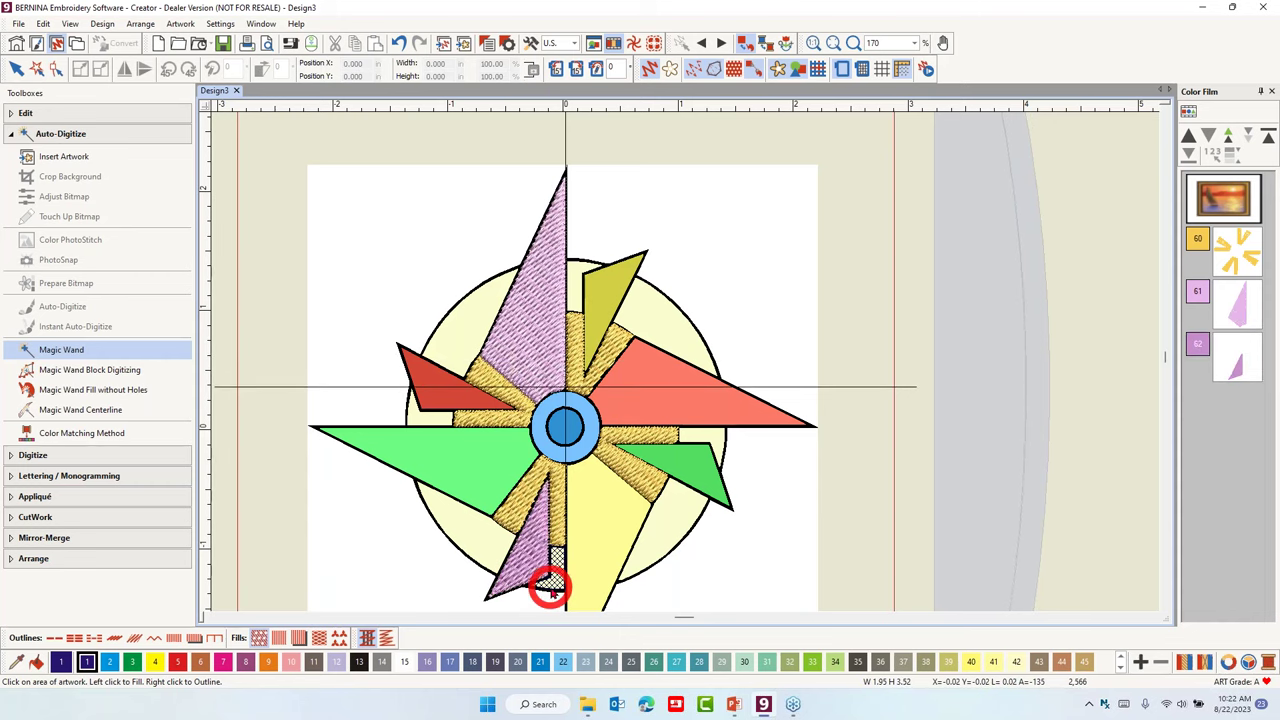
click(522, 558)
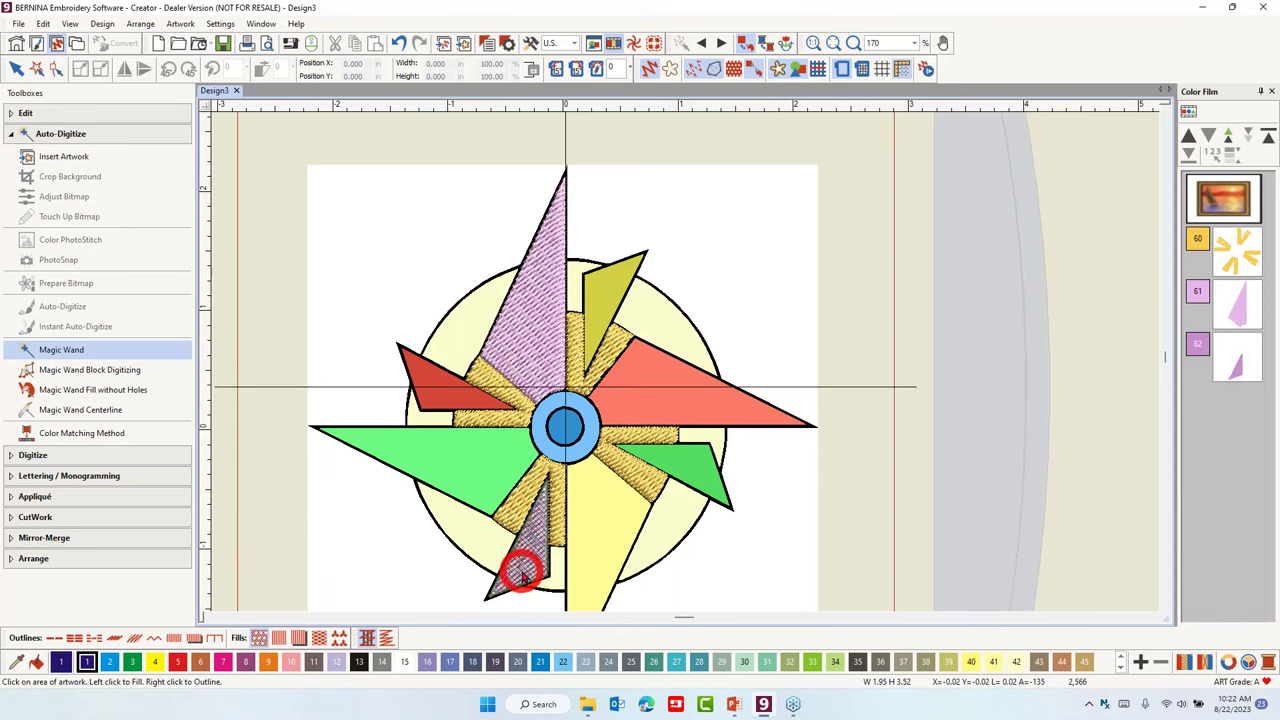
Fill the two red, two green, olive and light yellow pinwheel blades with Magic Wand stitching.
click(443, 390)
click(674, 394)
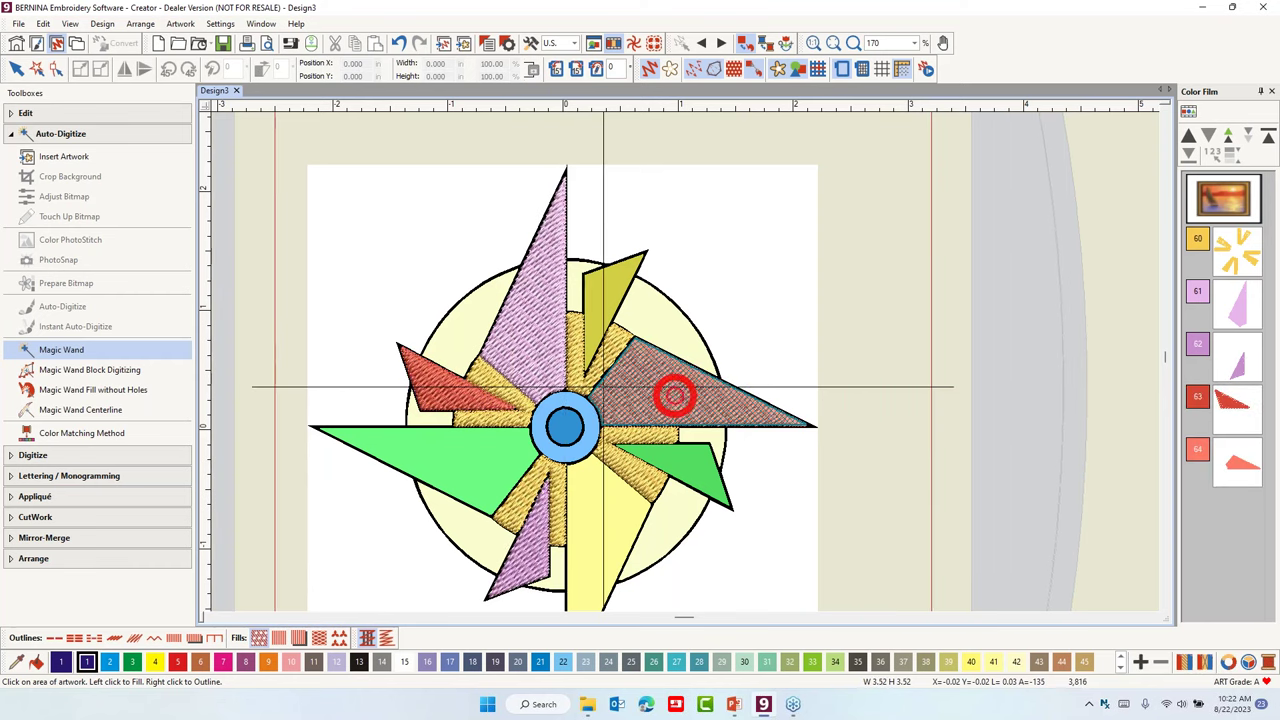
click(688, 461)
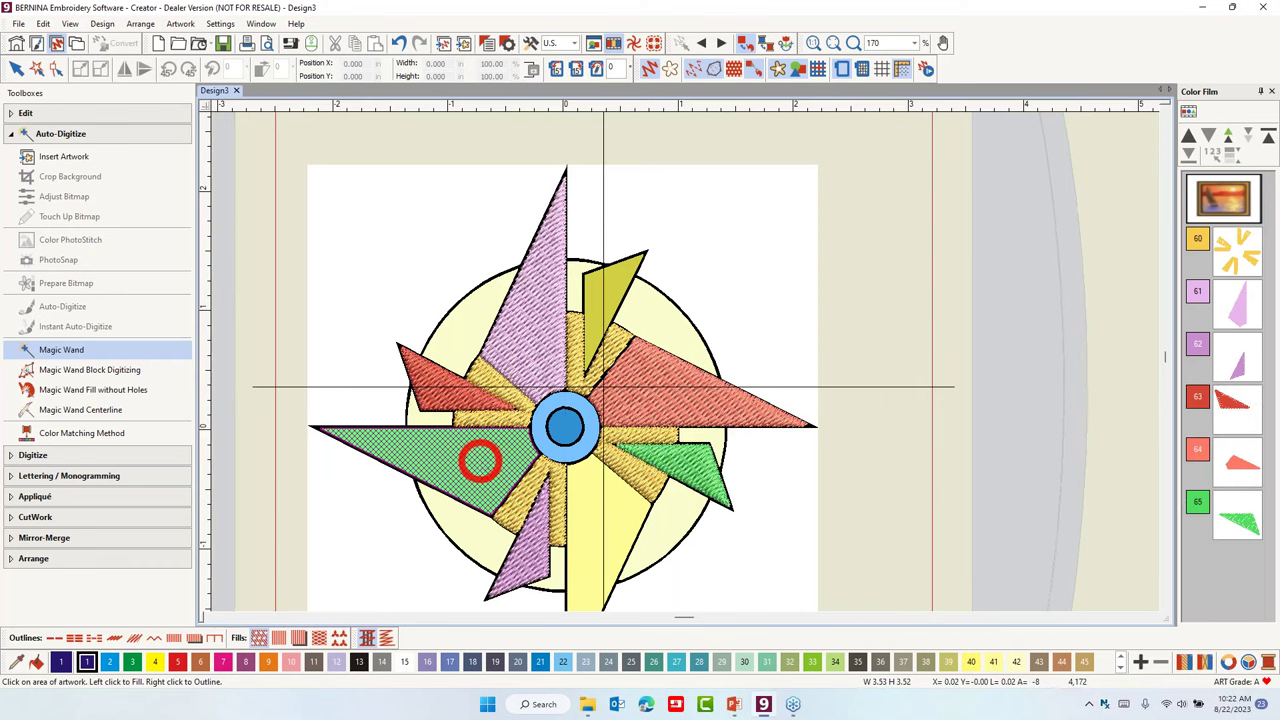
click(480, 460)
click(604, 290)
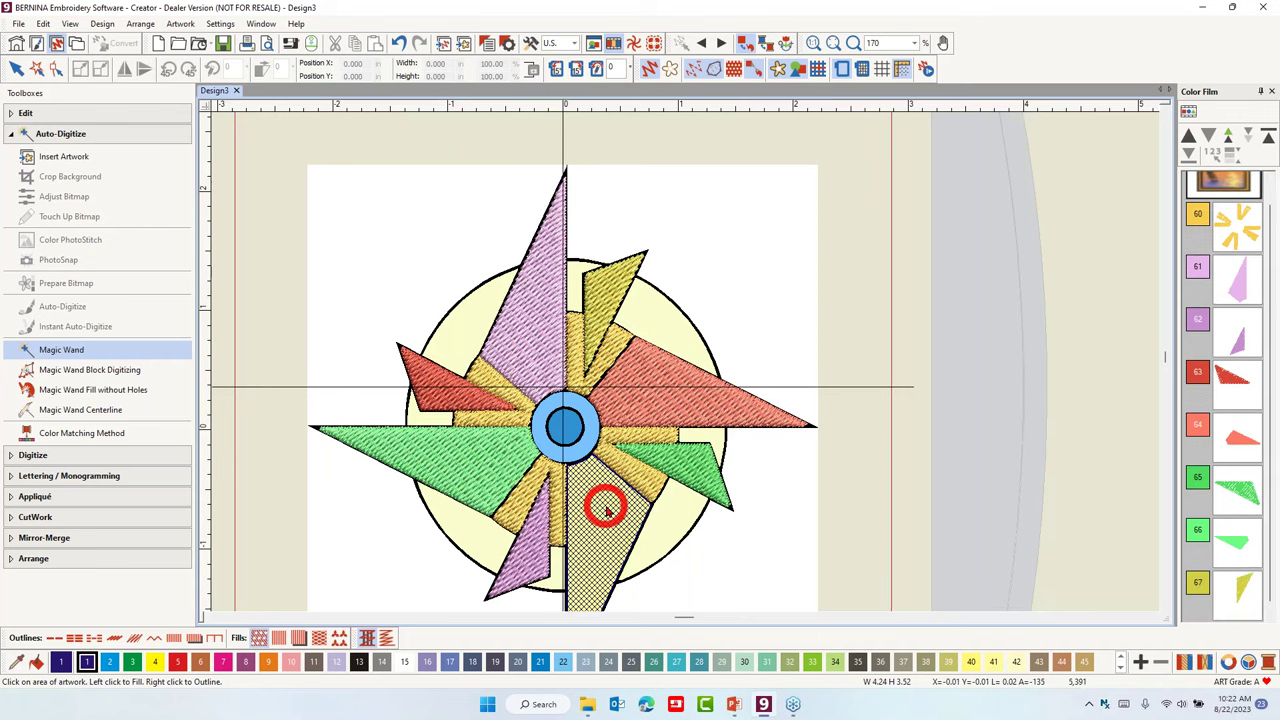
click(606, 508)
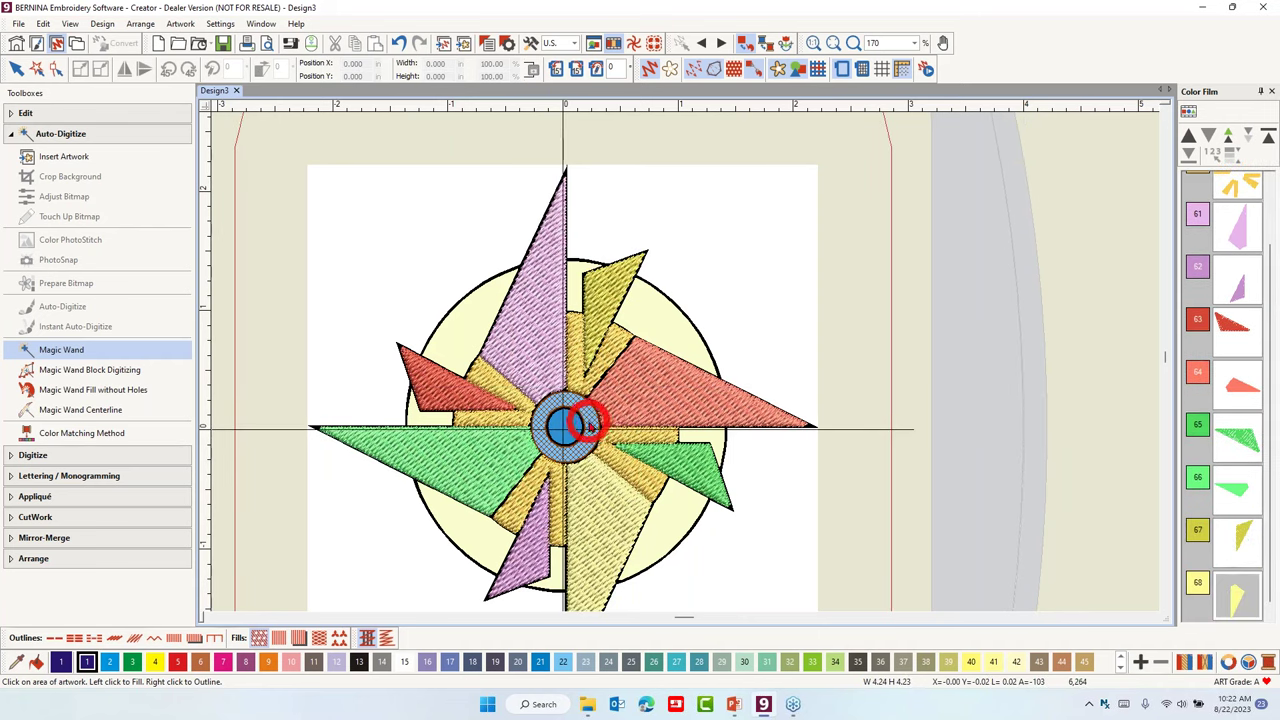
Fill the light blue ring and dark blue center circle with stitches and exit Magic Wand.
click(590, 424)
click(564, 428)
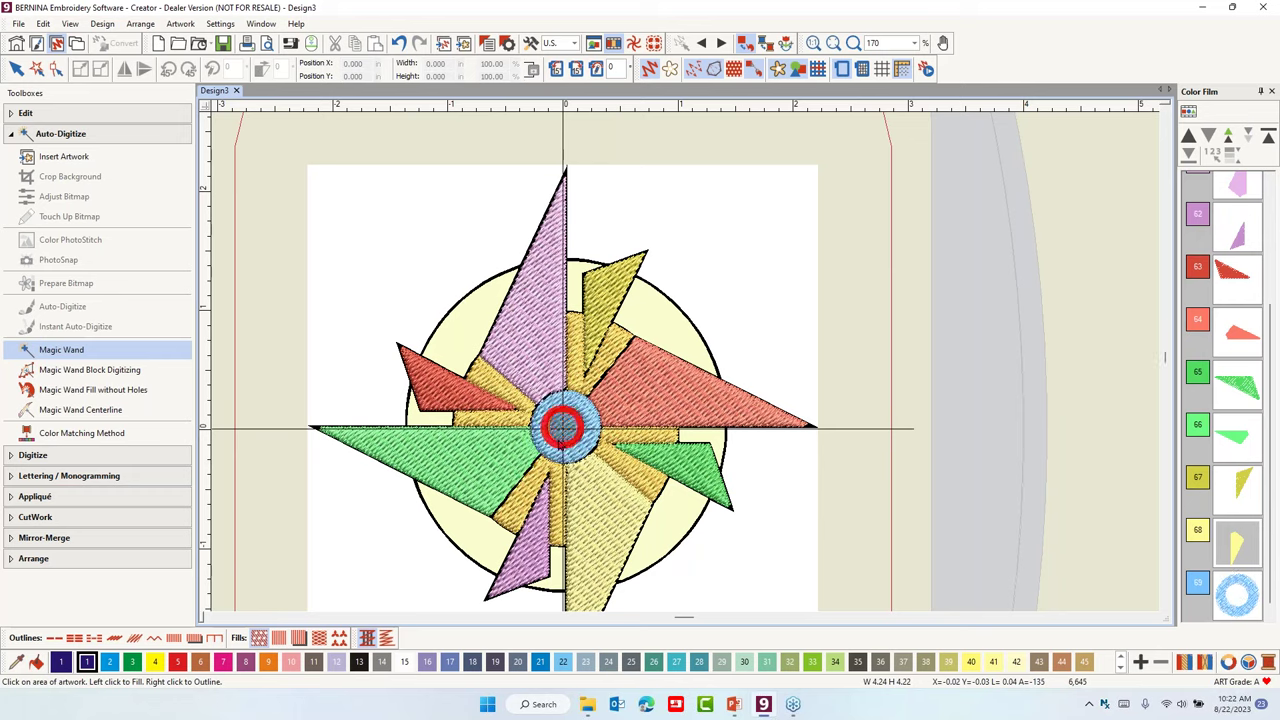
scroll(597, 571, down, 1)
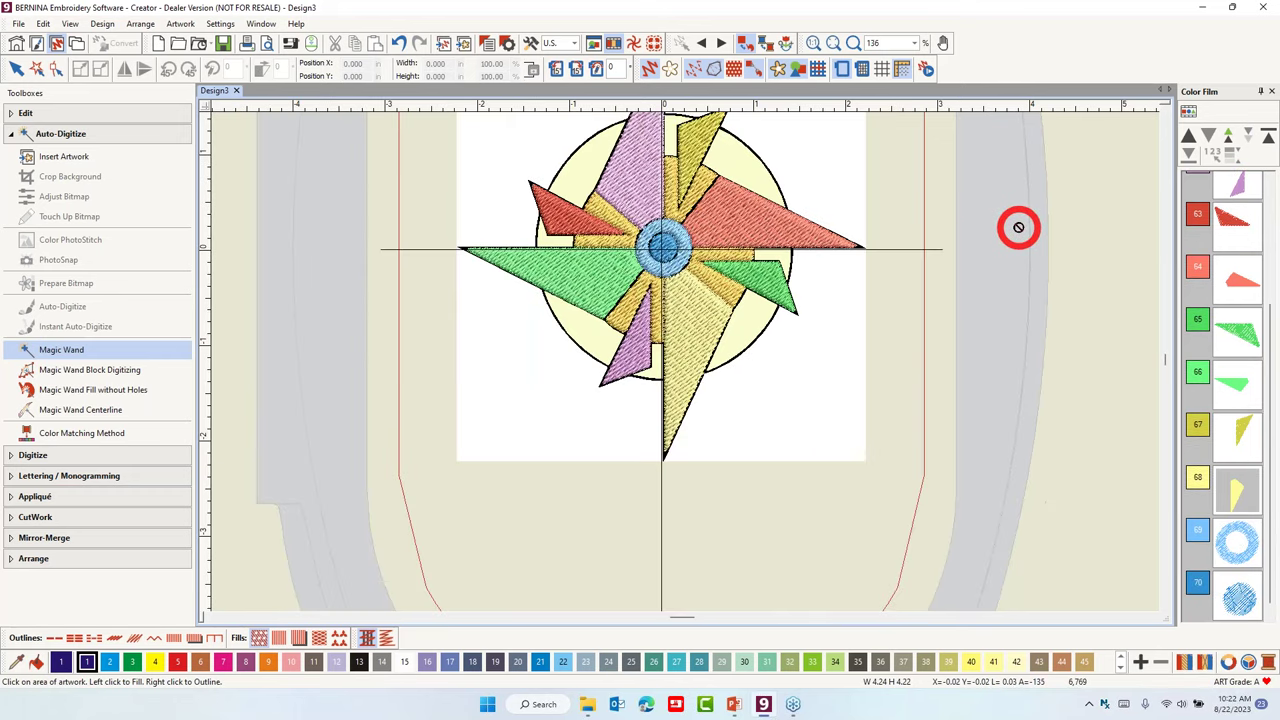
key(Escape)
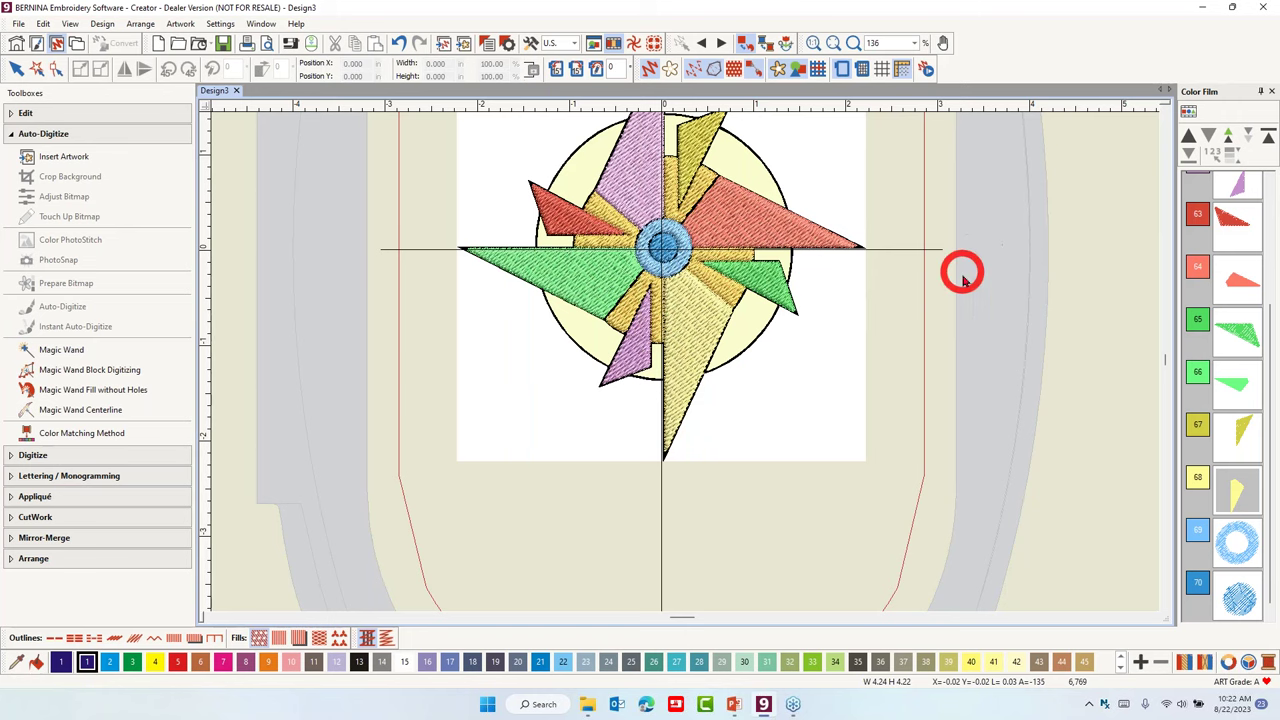
Recolor the small red blade with color 64 and the small green blade with color 66.
scroll(700, 373, up, 1)
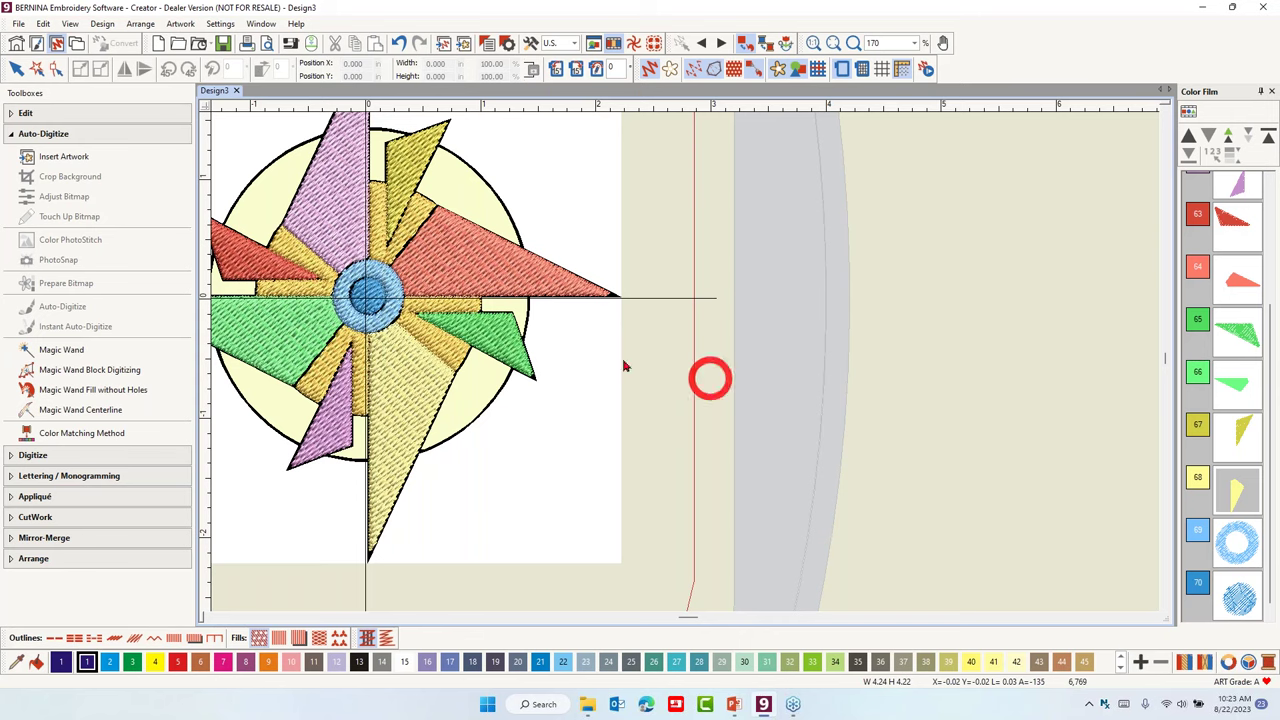
scroll(466, 371, down, 1)
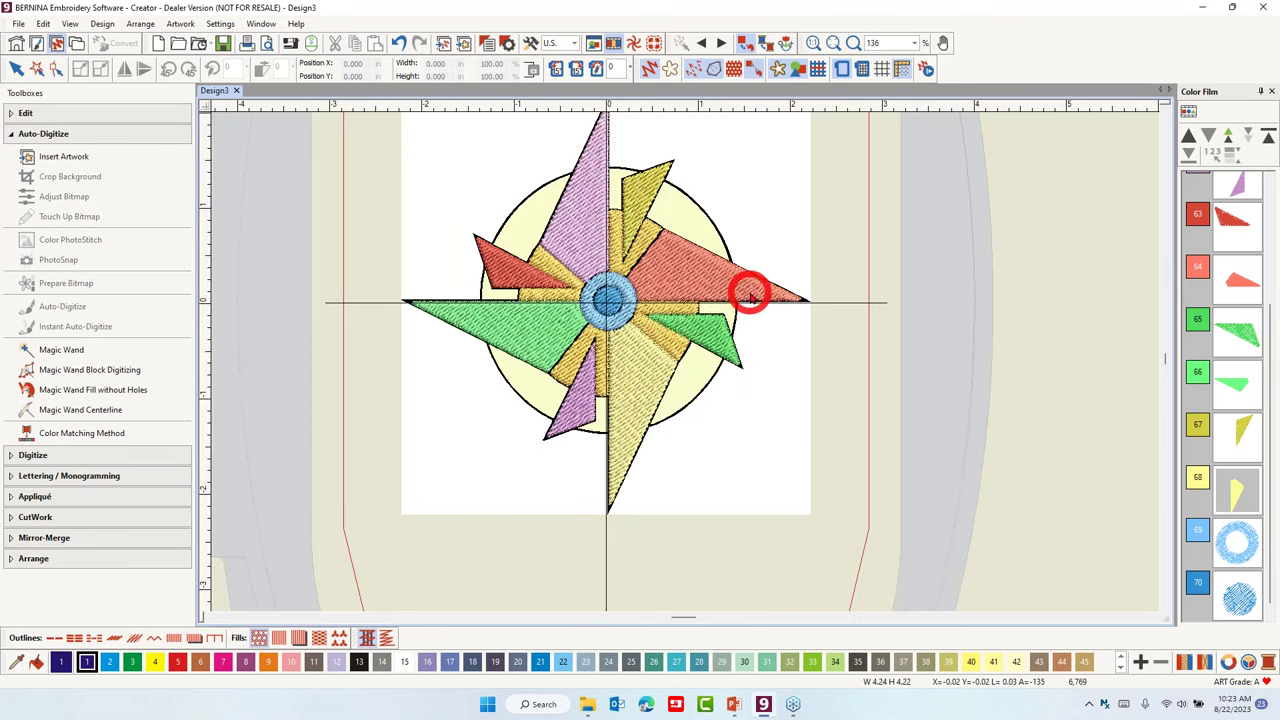
click(1232, 225)
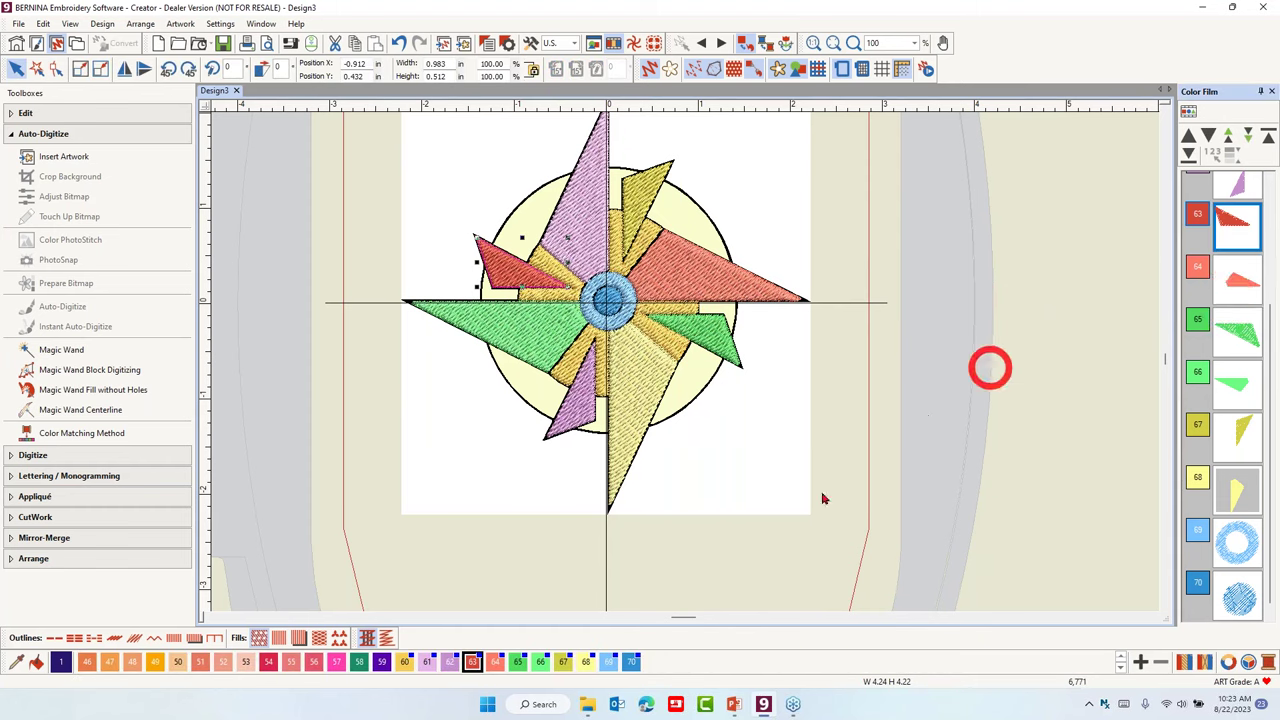
click(495, 662)
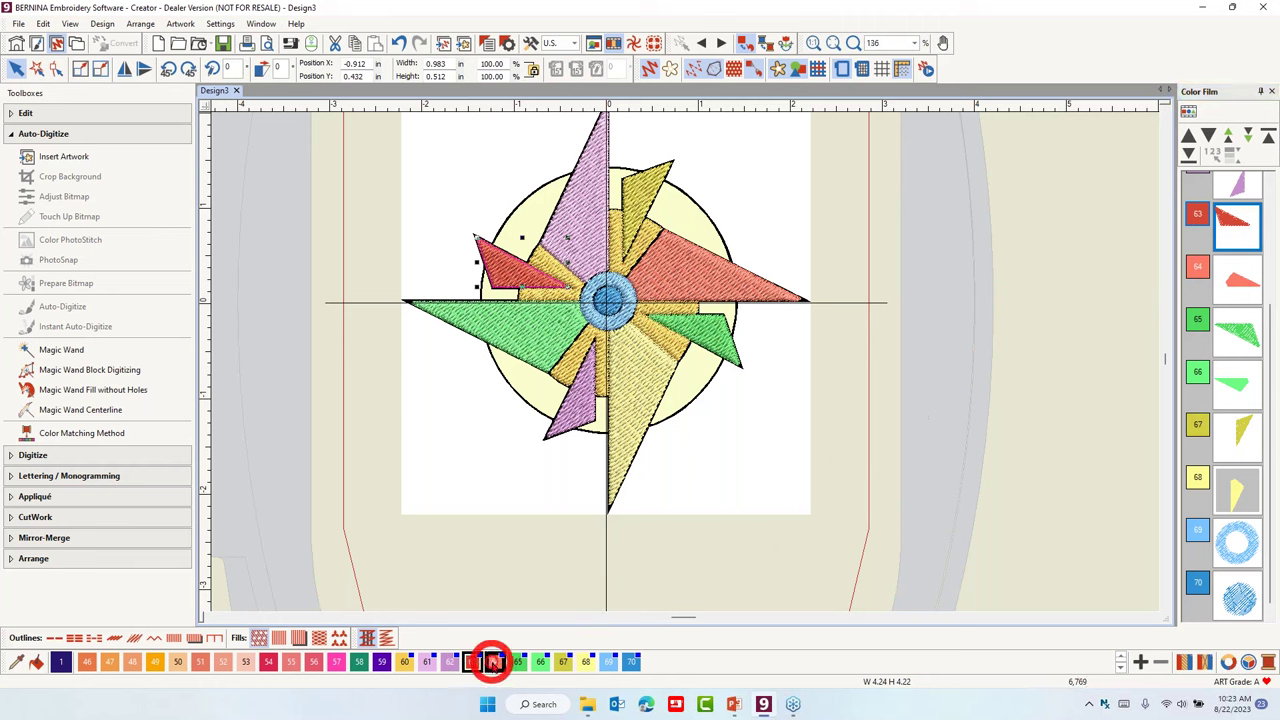
click(1242, 338)
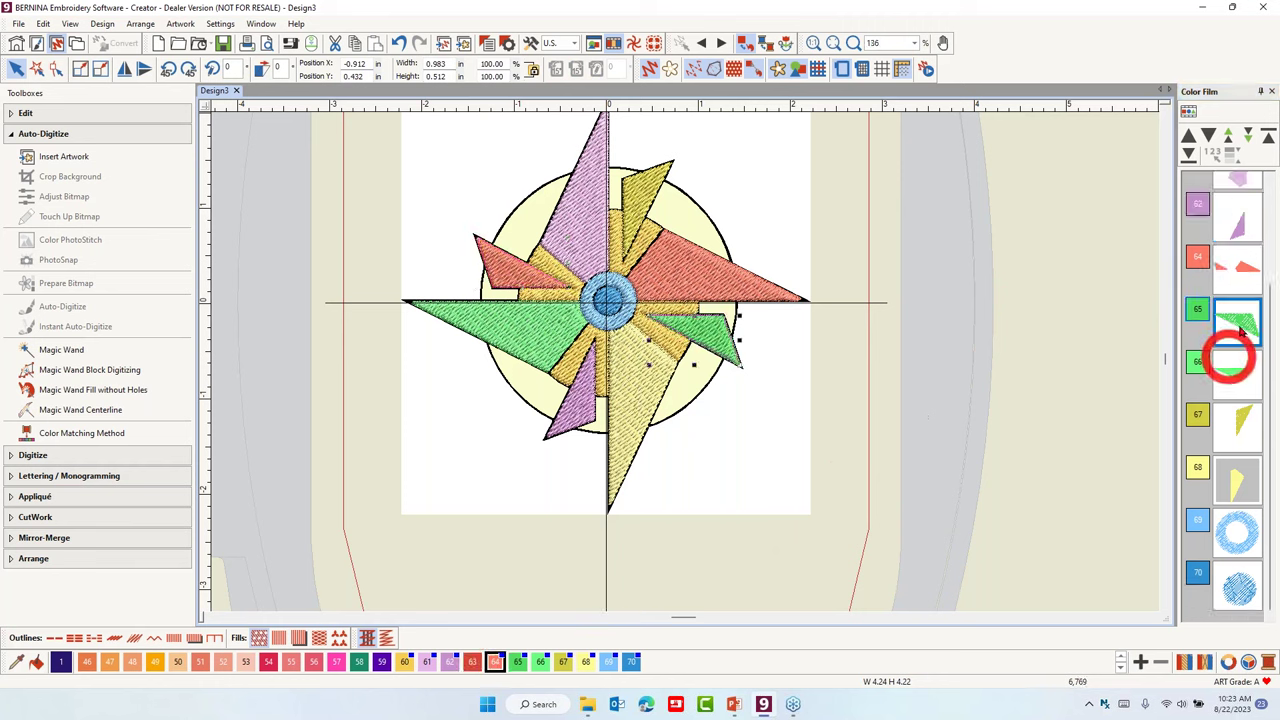
click(538, 662)
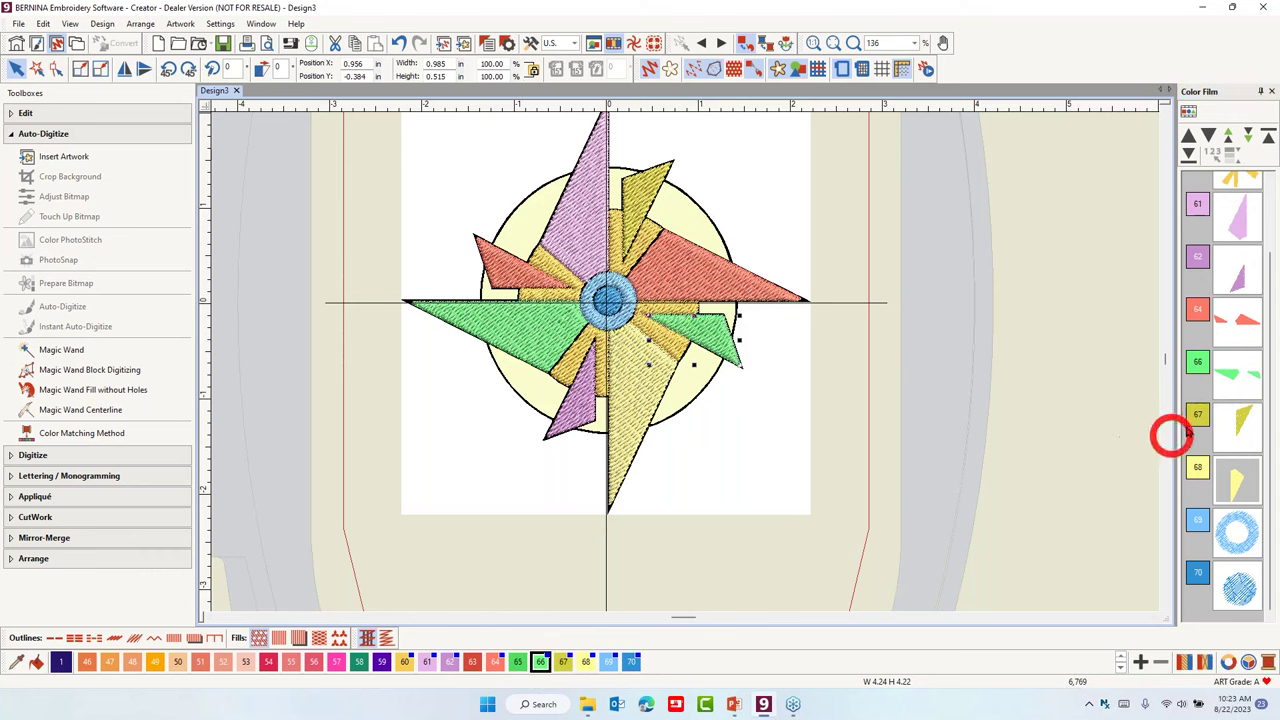
Recolor the light yellow blade with olive color 67 and the light purple blade with color 62.
click(1235, 484)
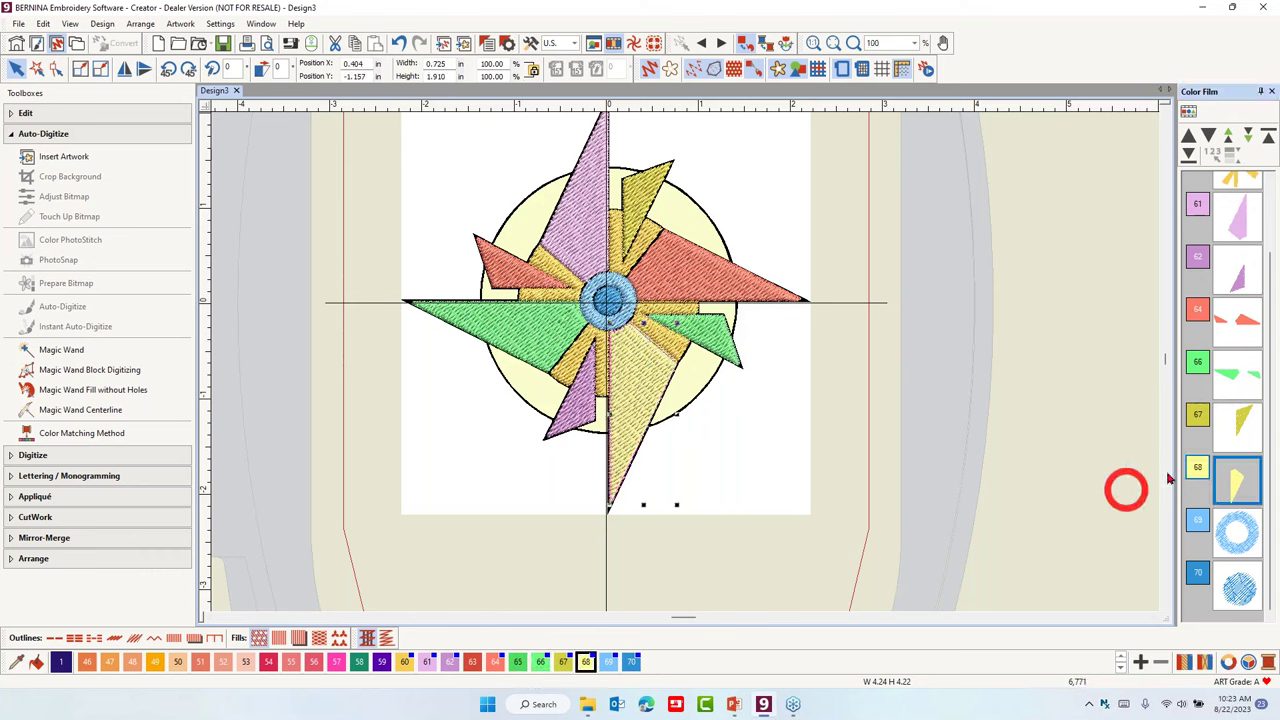
click(562, 662)
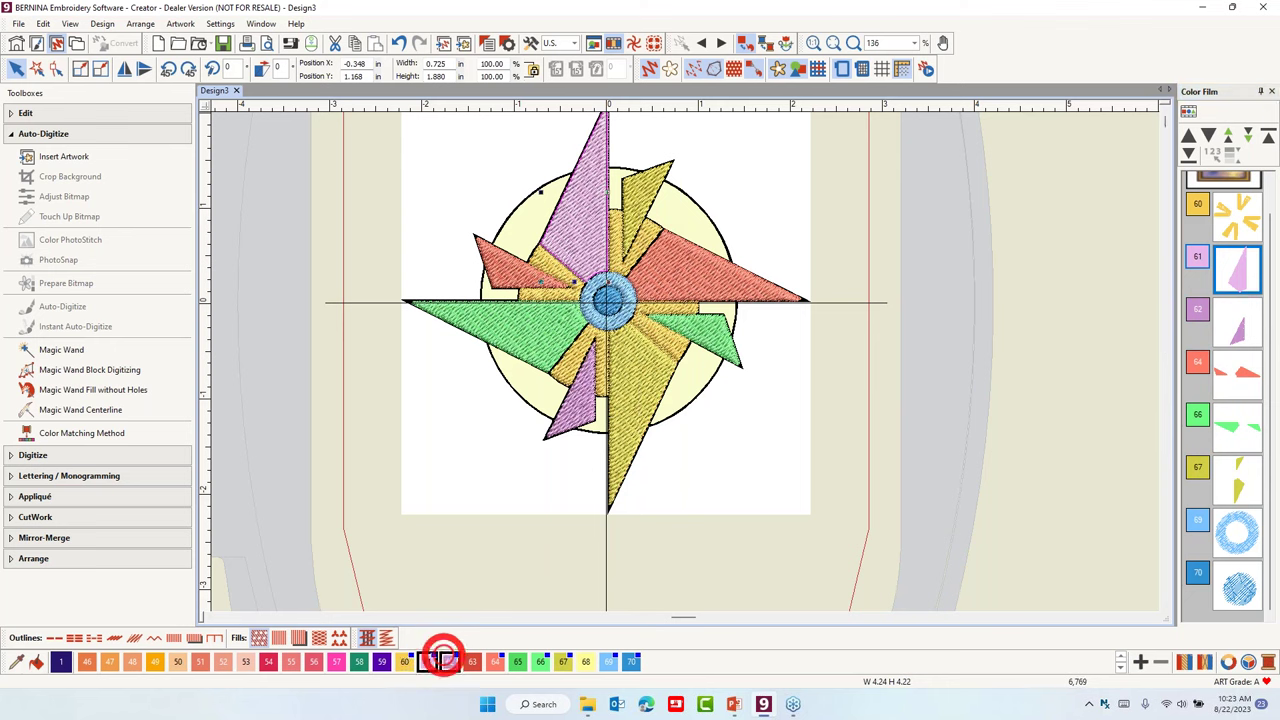
click(946, 299)
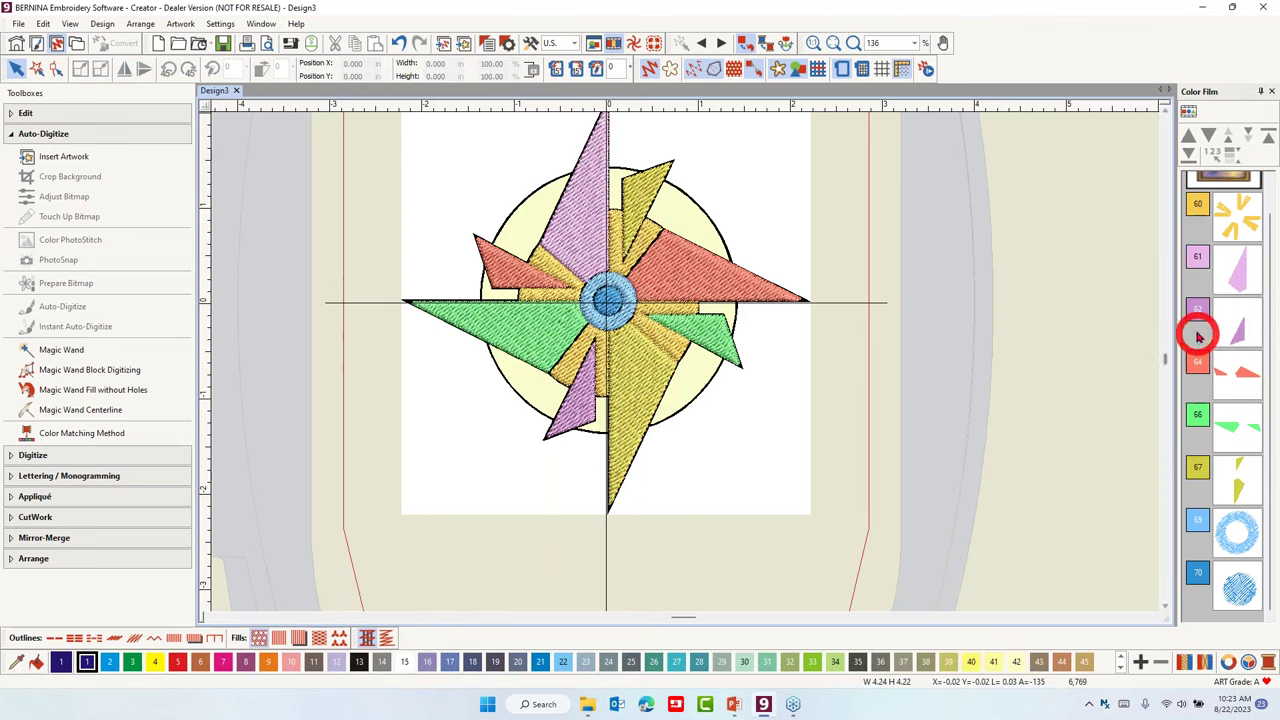
click(570, 238)
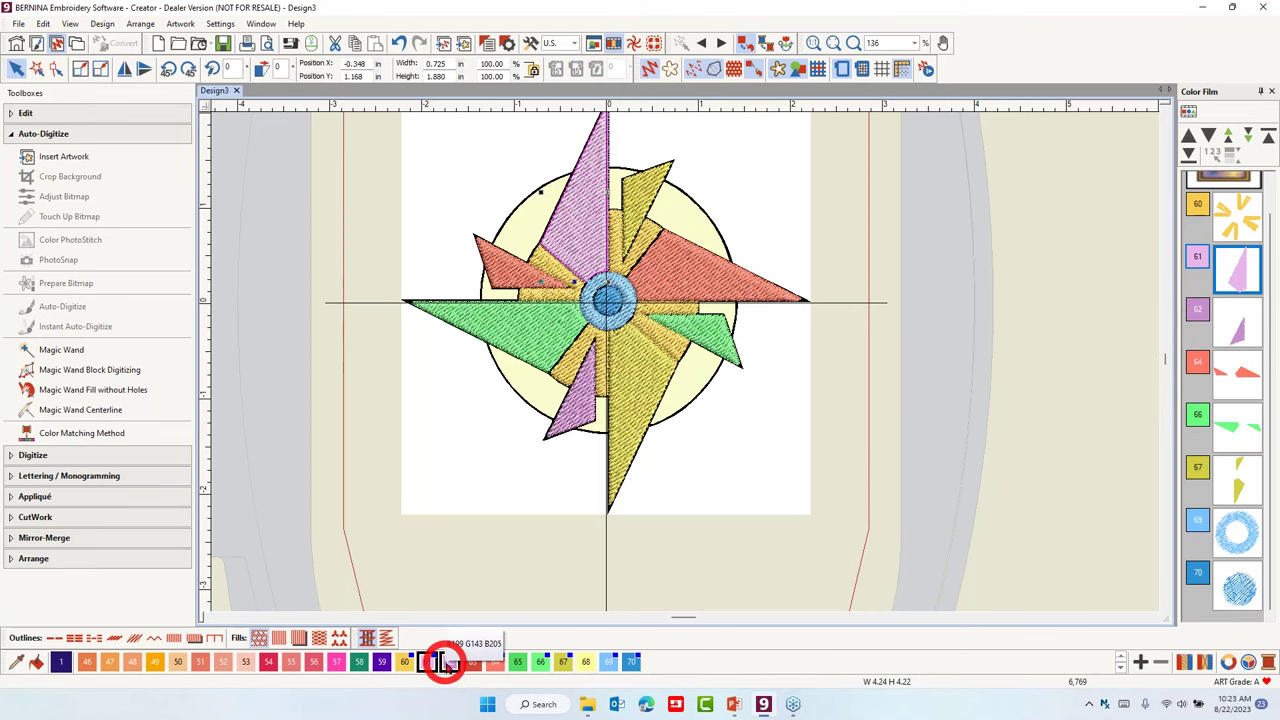
click(449, 662)
click(955, 215)
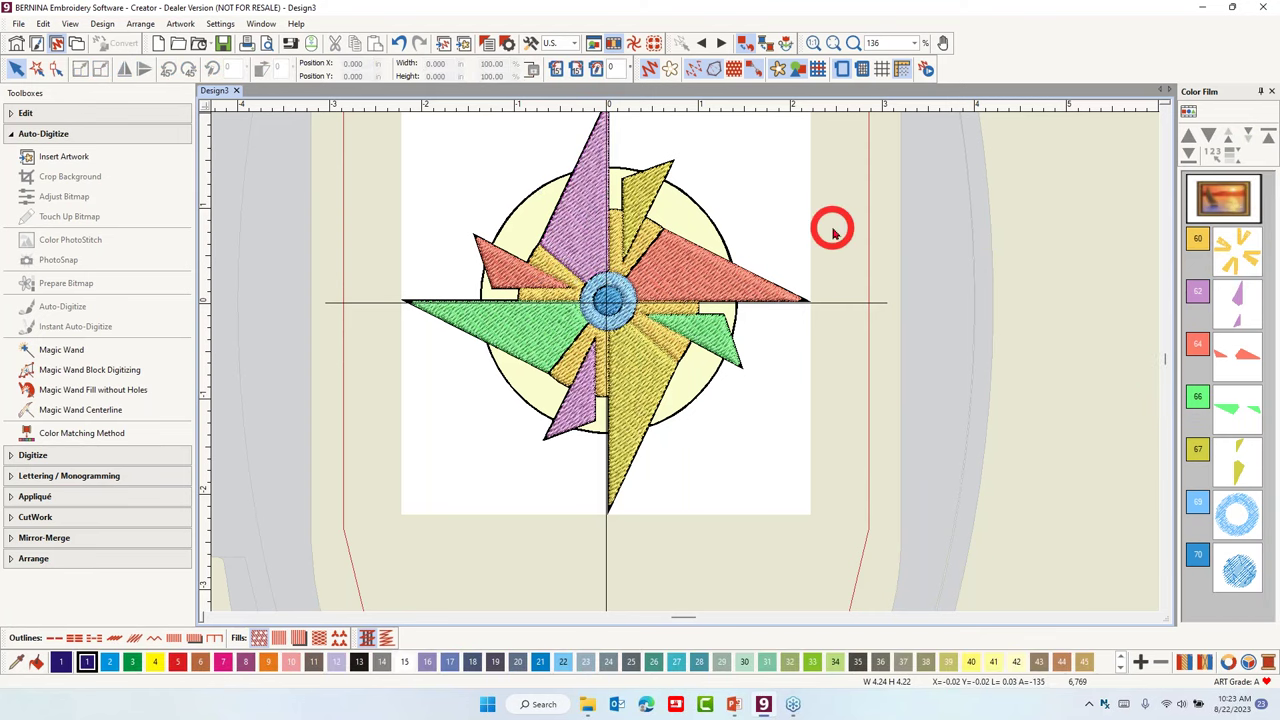
Delete the background pinwheel artwork, keeping only the stitched objects.
scroll(829, 229, down, 1)
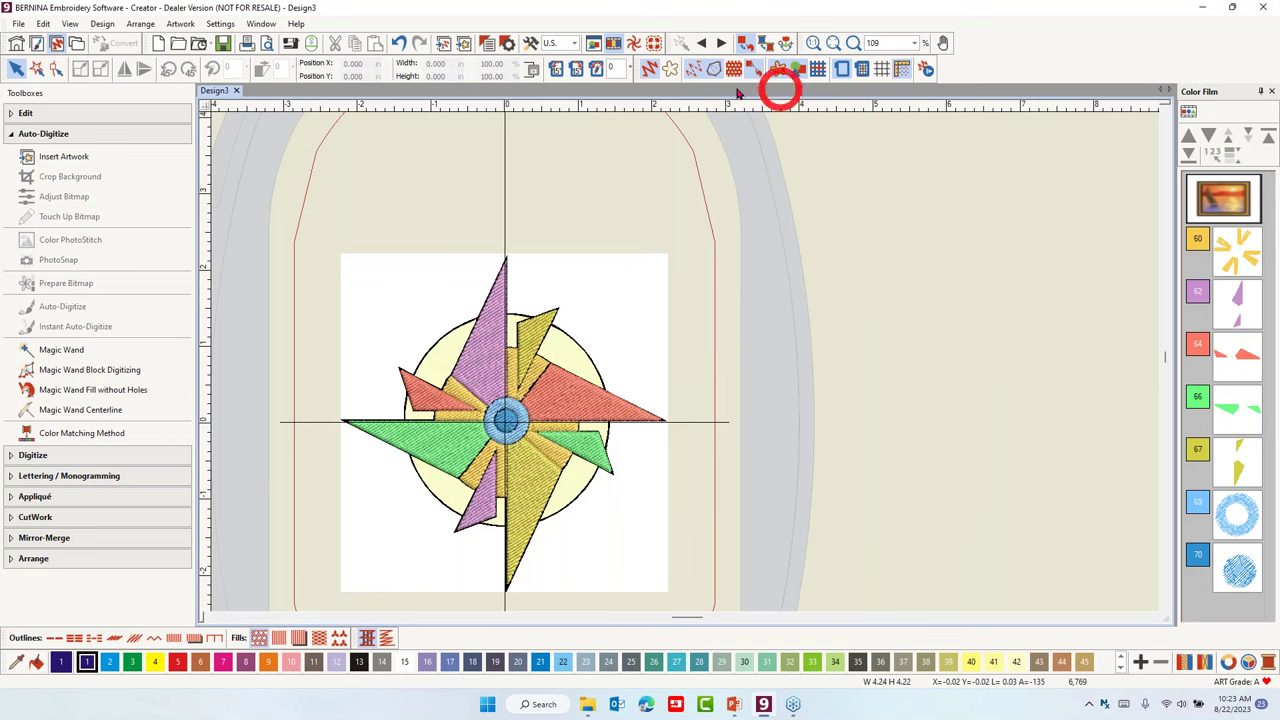
click(615, 278)
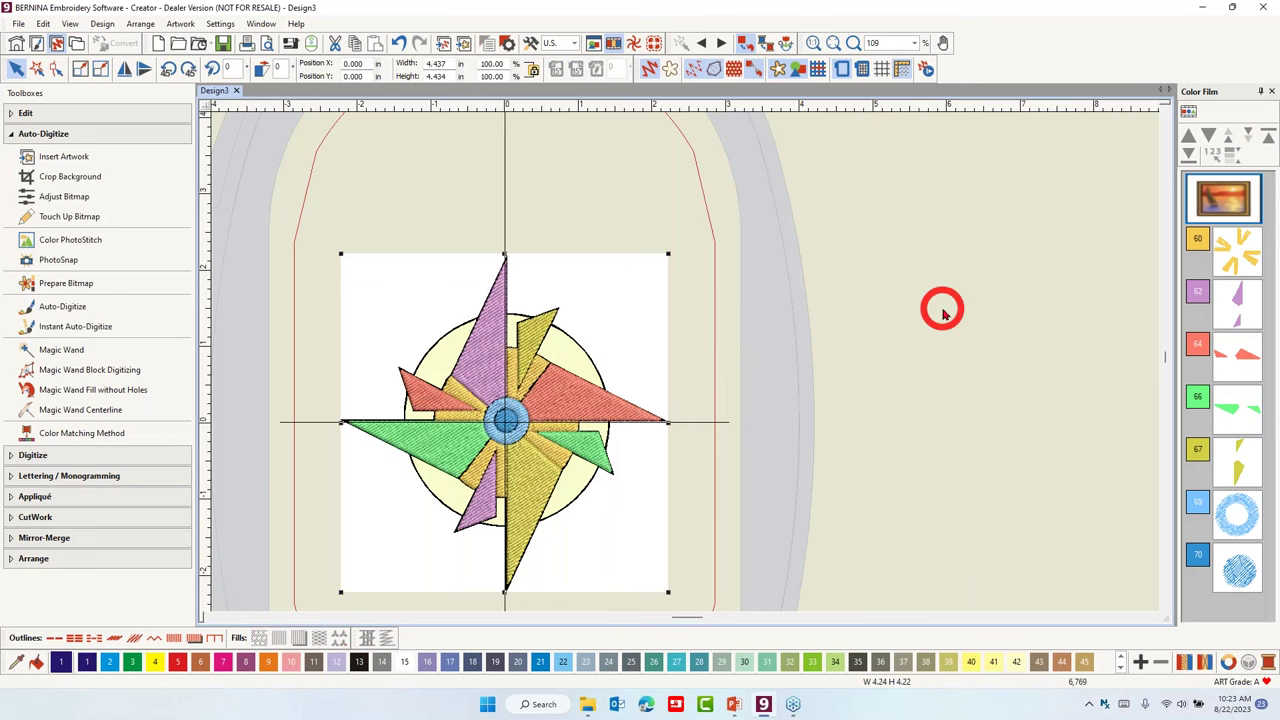
key(Delete)
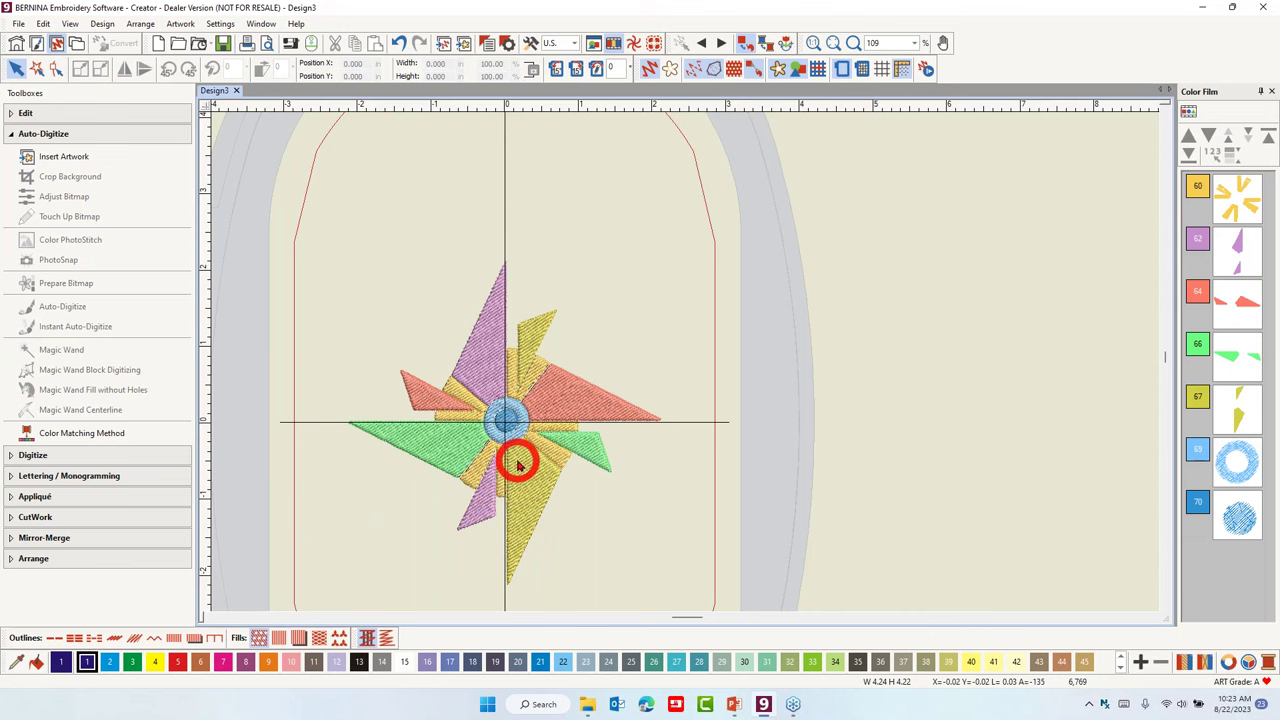
Convert all purple, red, green and olive blades to Pattern fill and show their fill stitch properties.
scroll(531, 377, up, 2)
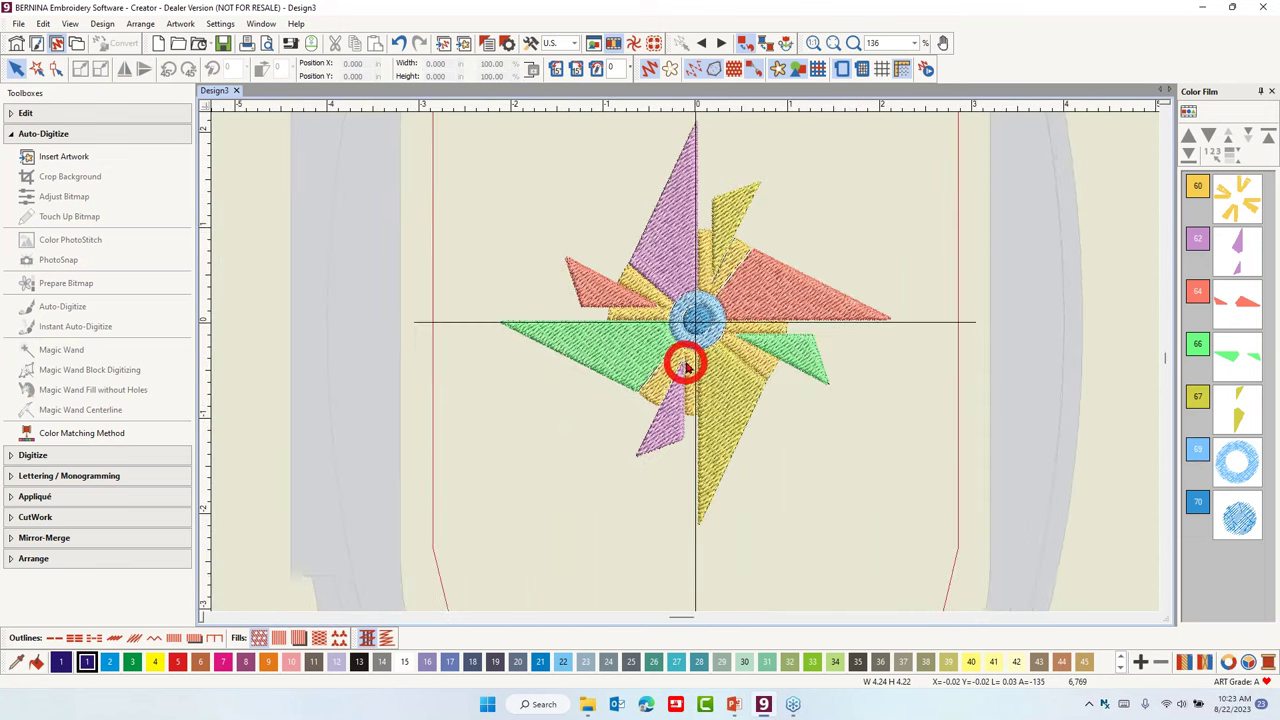
scroll(685, 368, up, 1)
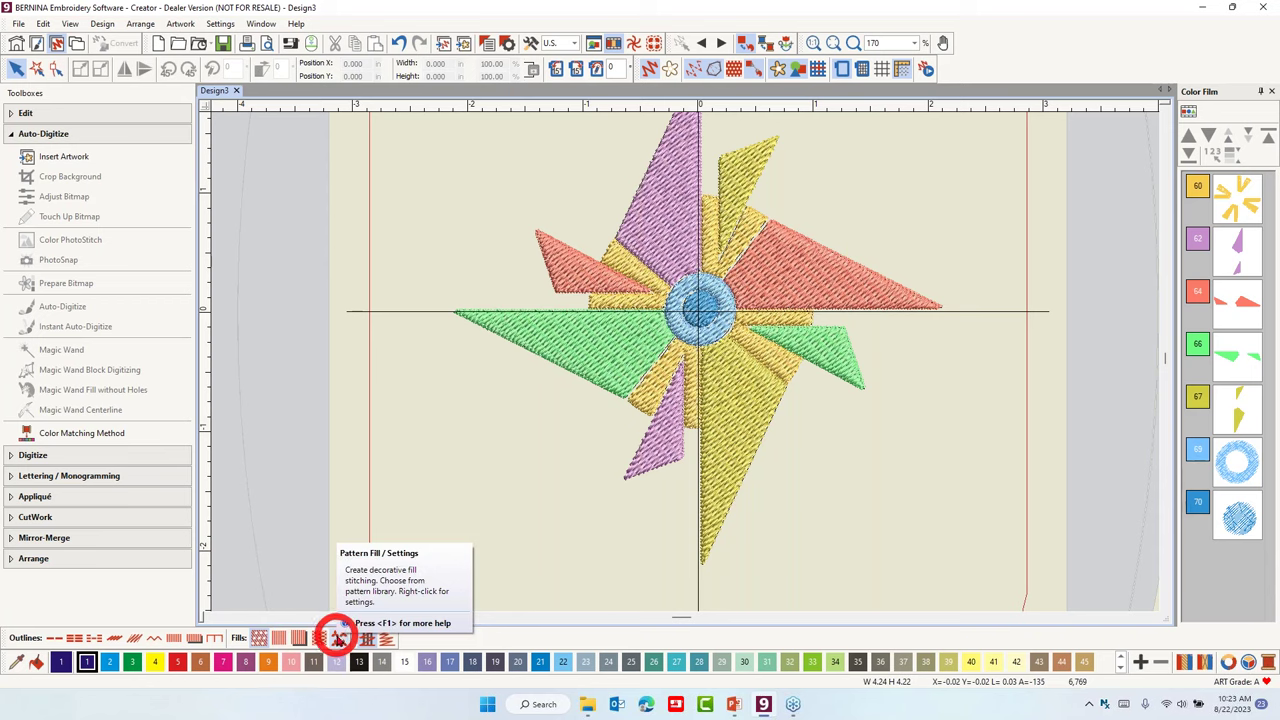
click(1228, 262)
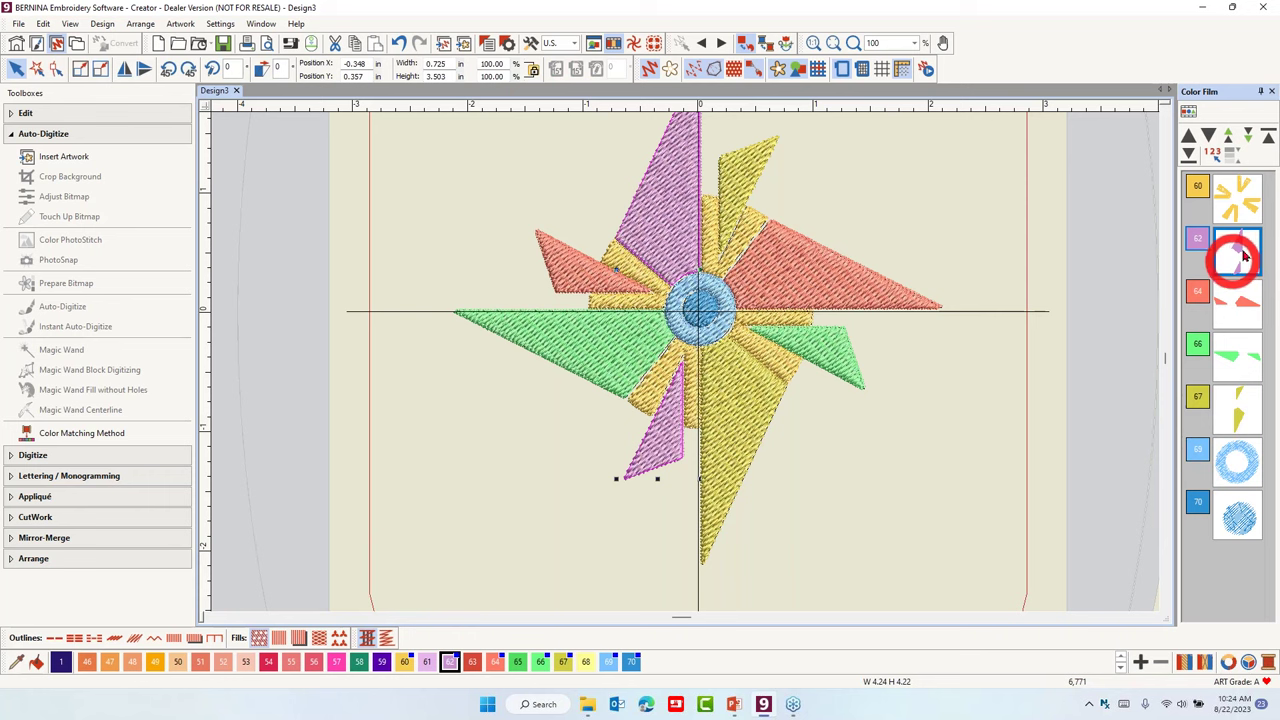
shift+click(1238, 410)
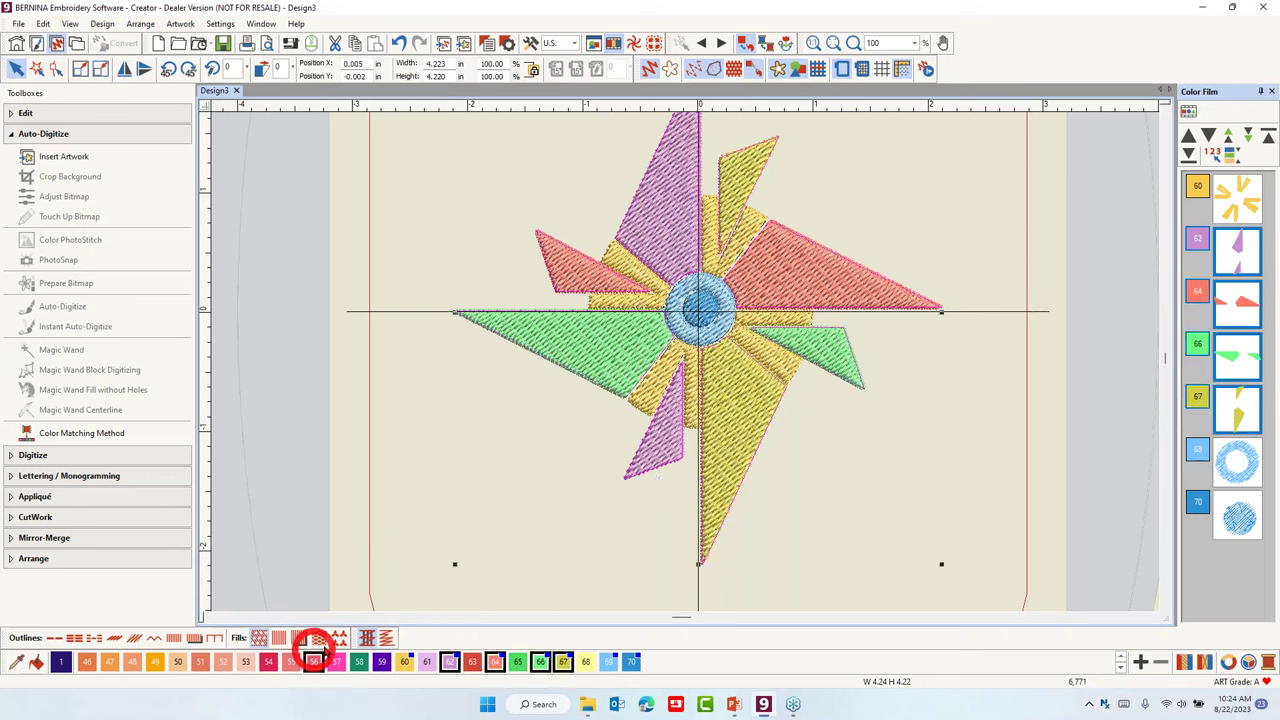
click(339, 637)
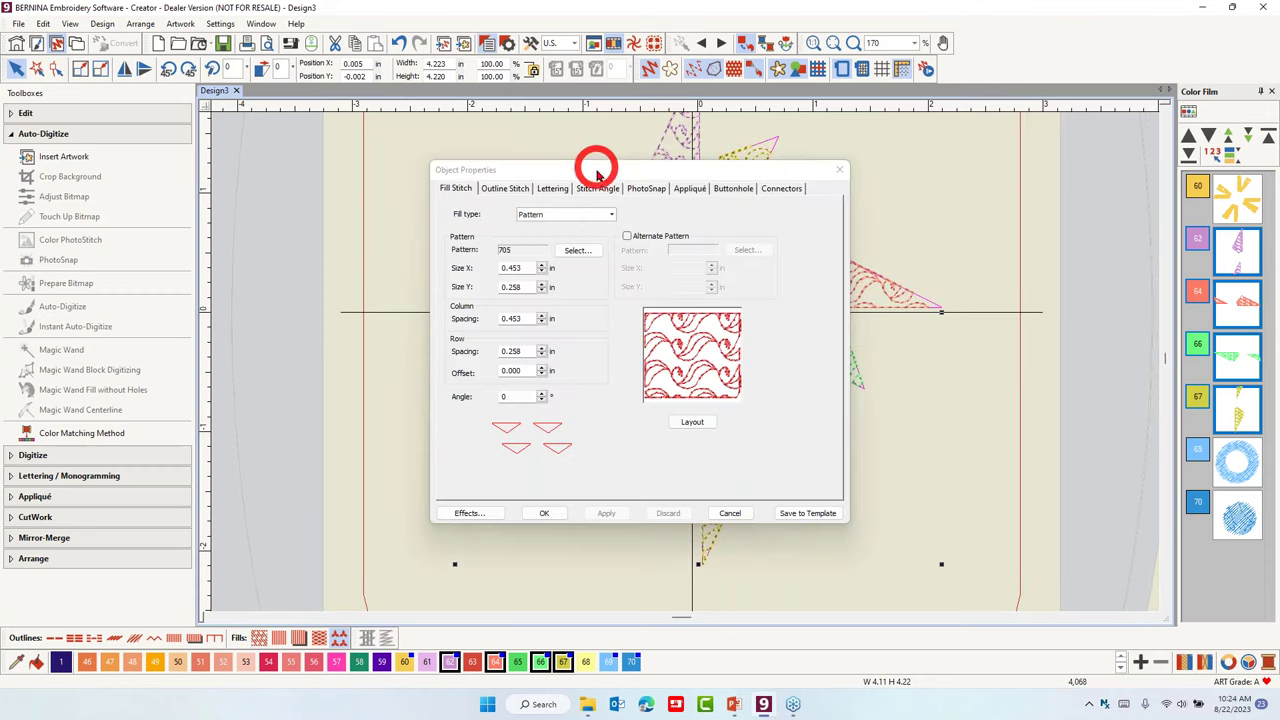
Change the blades' fill pattern to 738 from the Heirloom set.
drag(594, 177, 1005, 123)
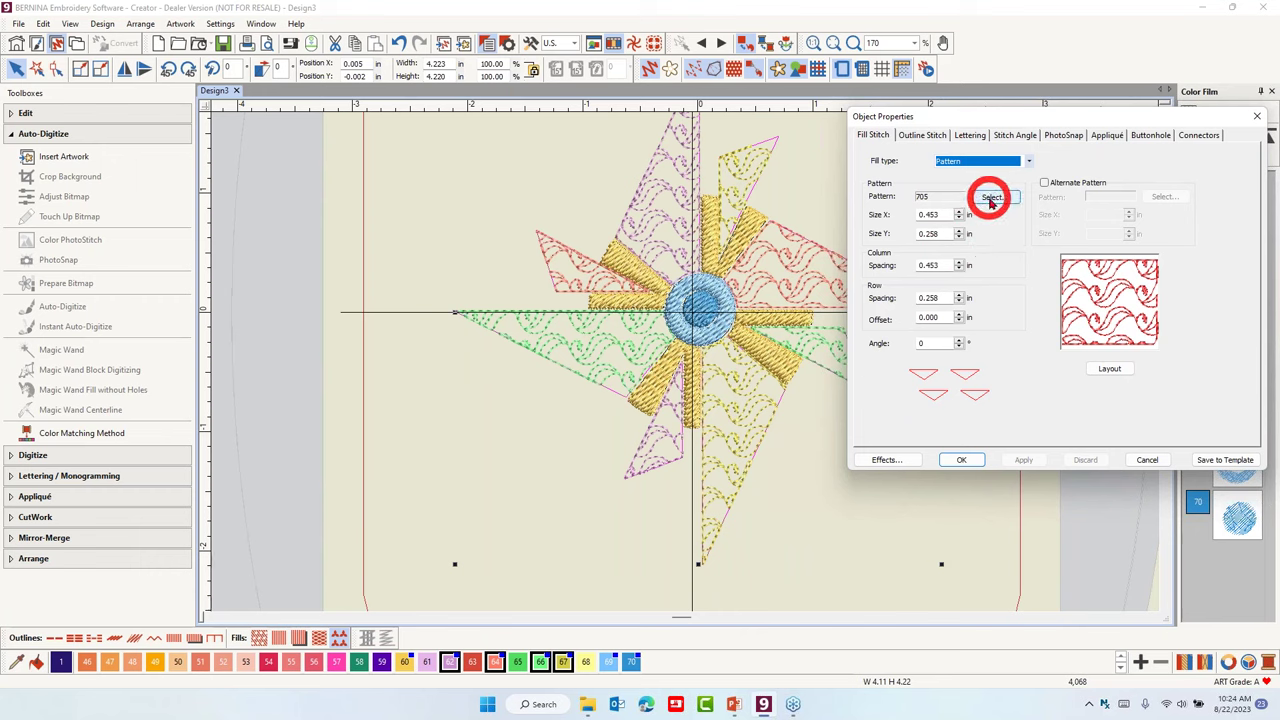
click(990, 198)
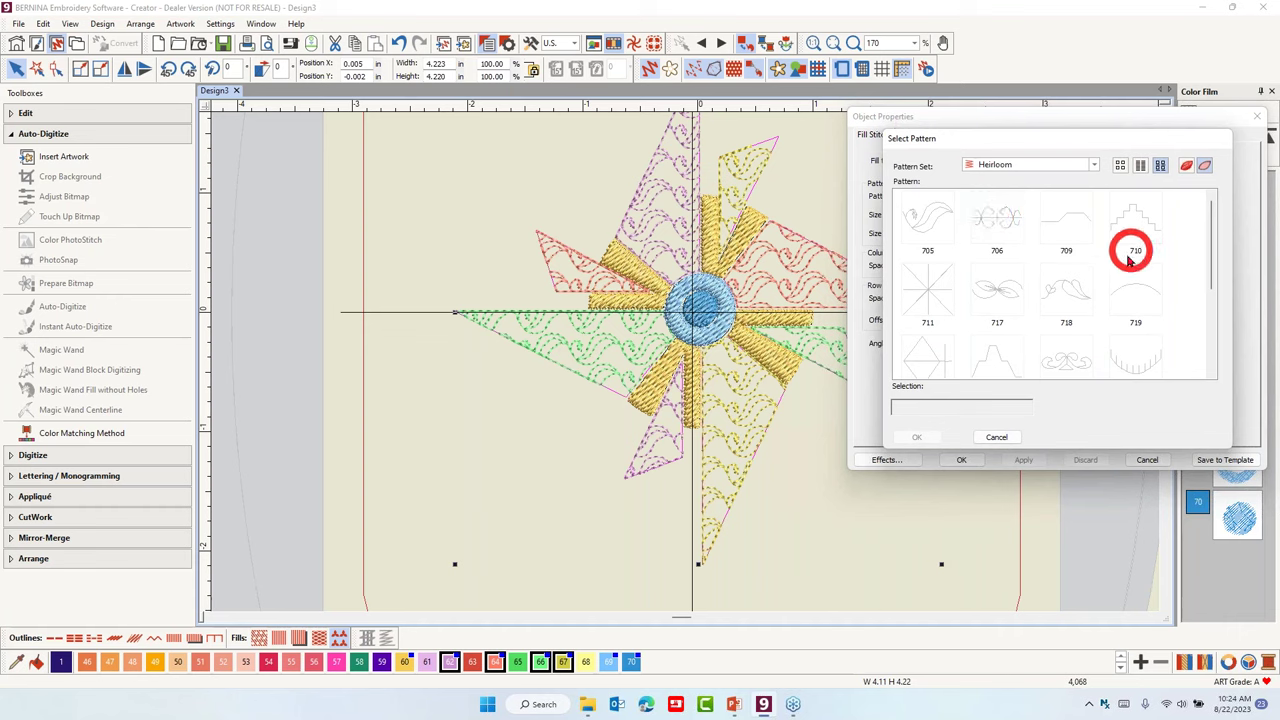
scroll(1100, 300, down, 2)
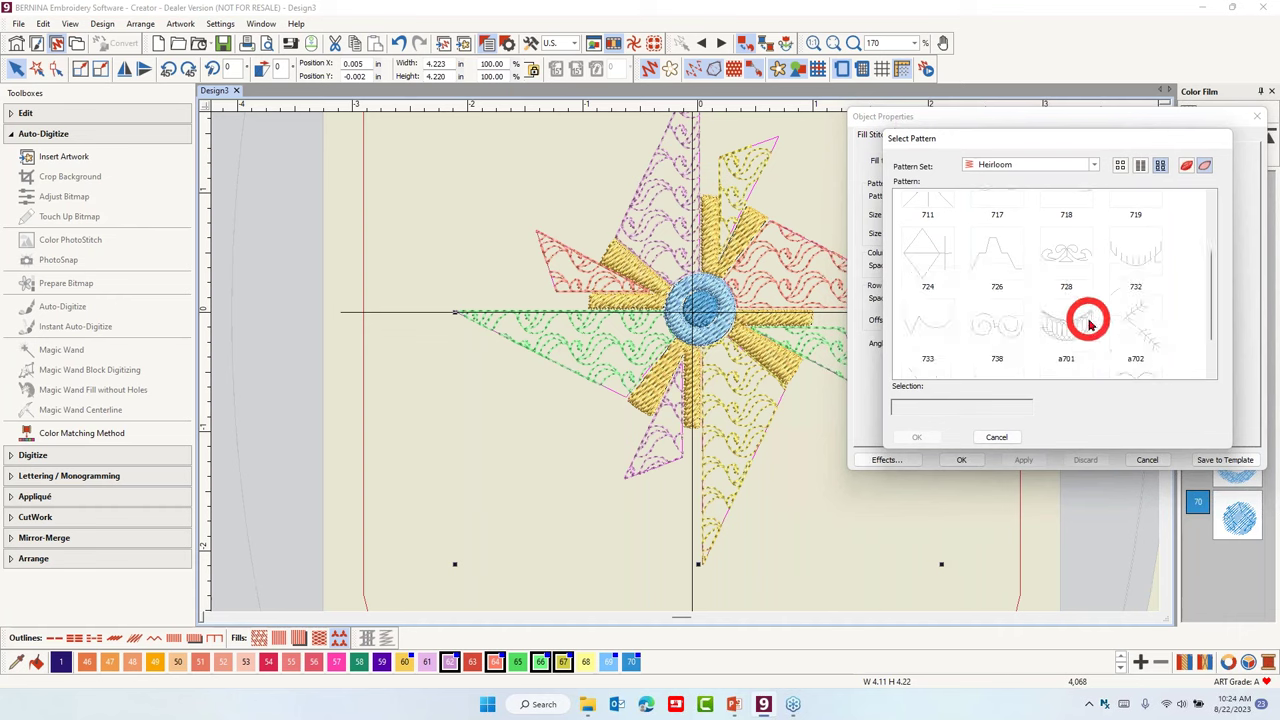
click(995, 345)
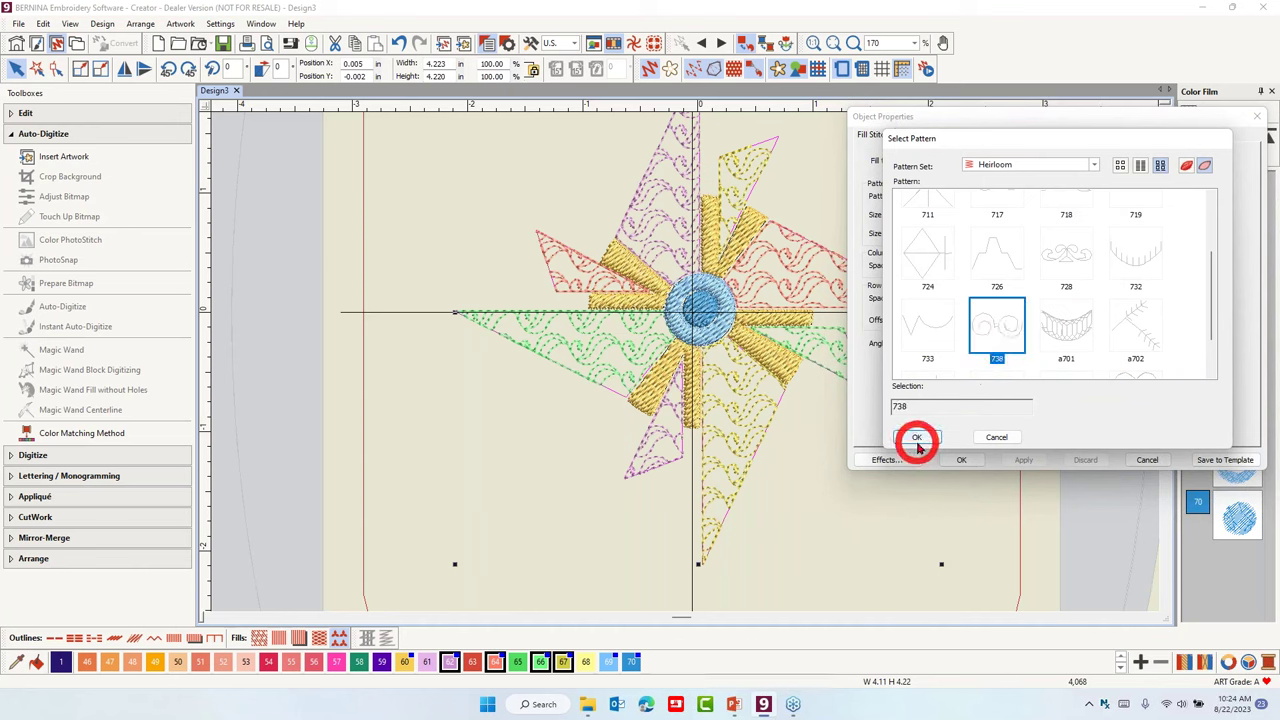
click(917, 440)
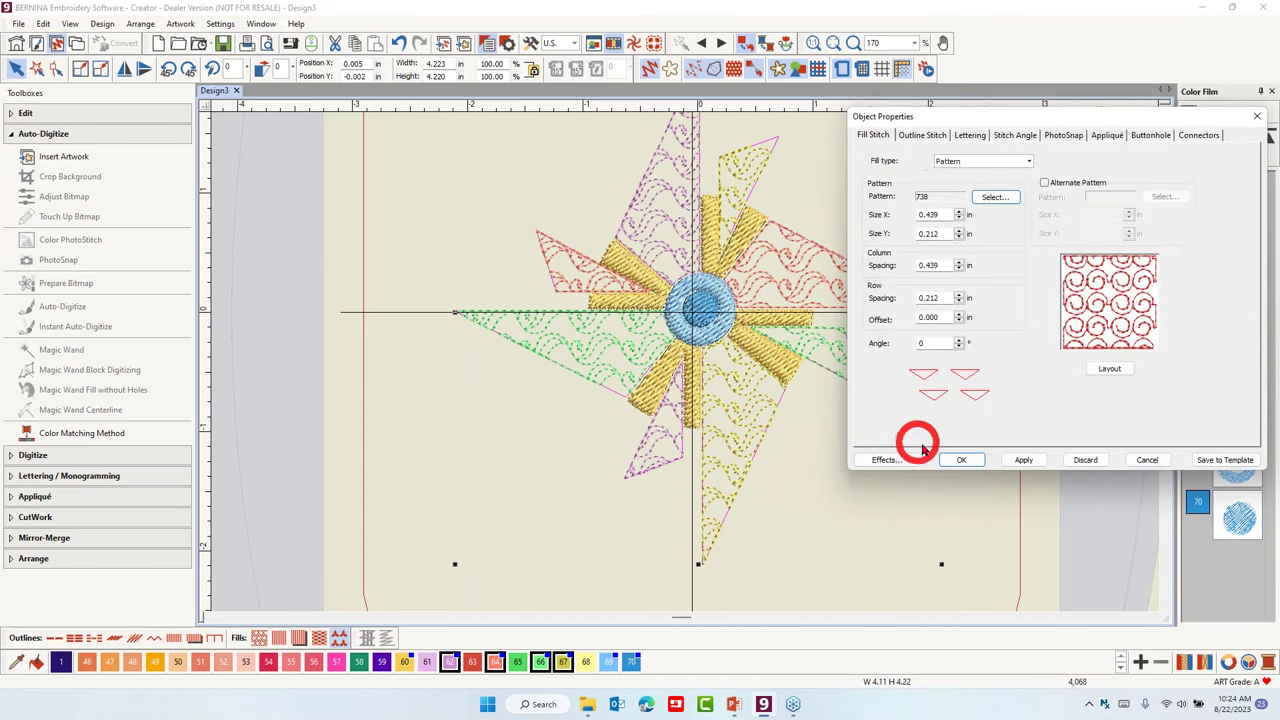
click(957, 466)
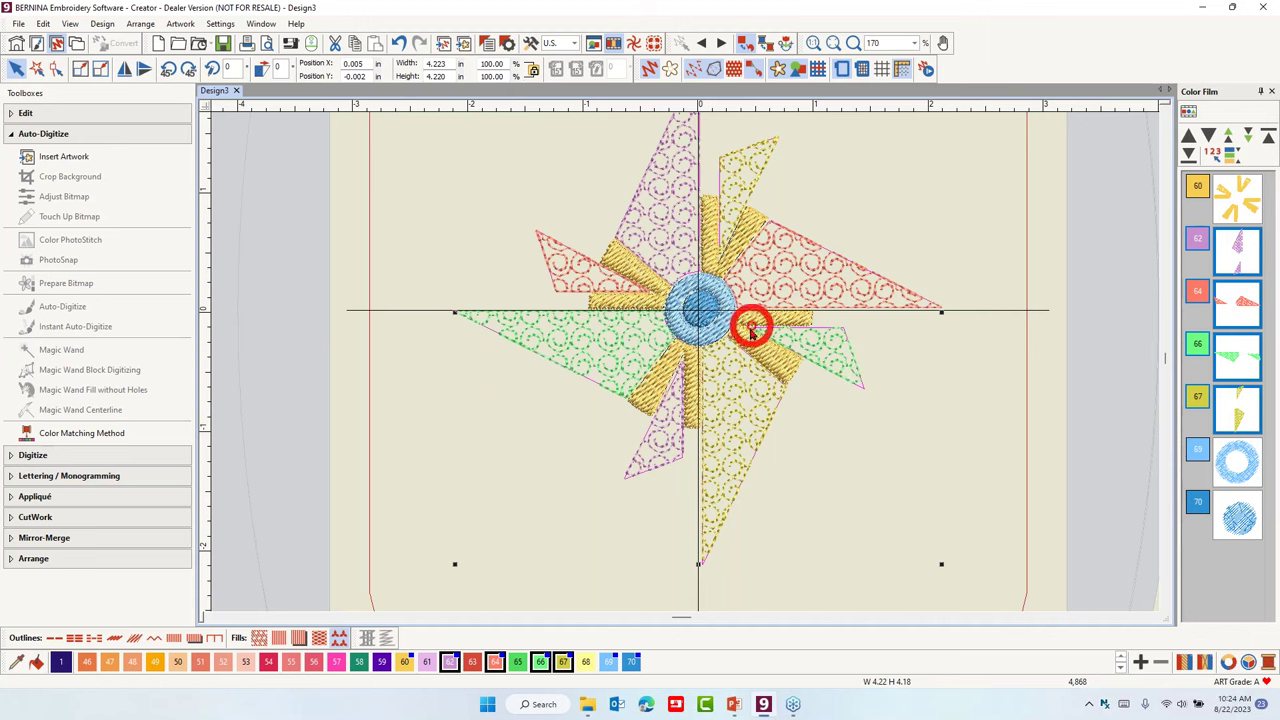
Convert the light blue ring and the dark blue center circle to Satin fill.
click(714, 337)
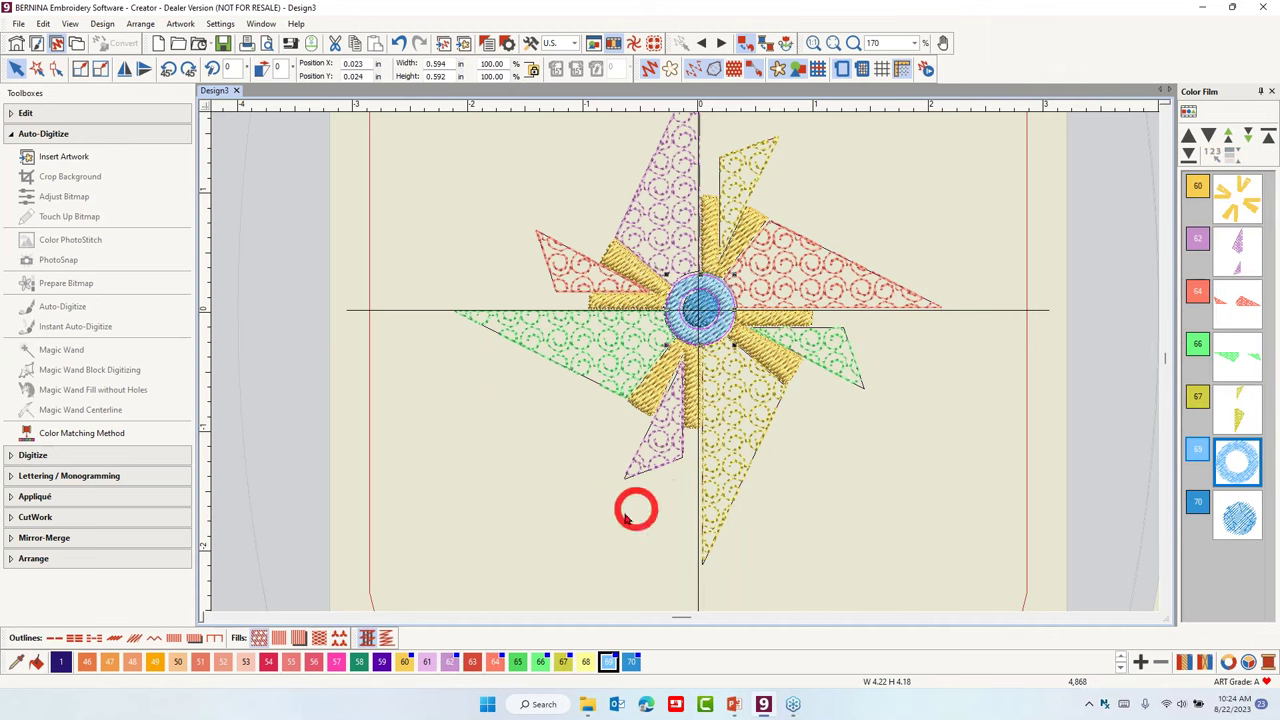
click(695, 312)
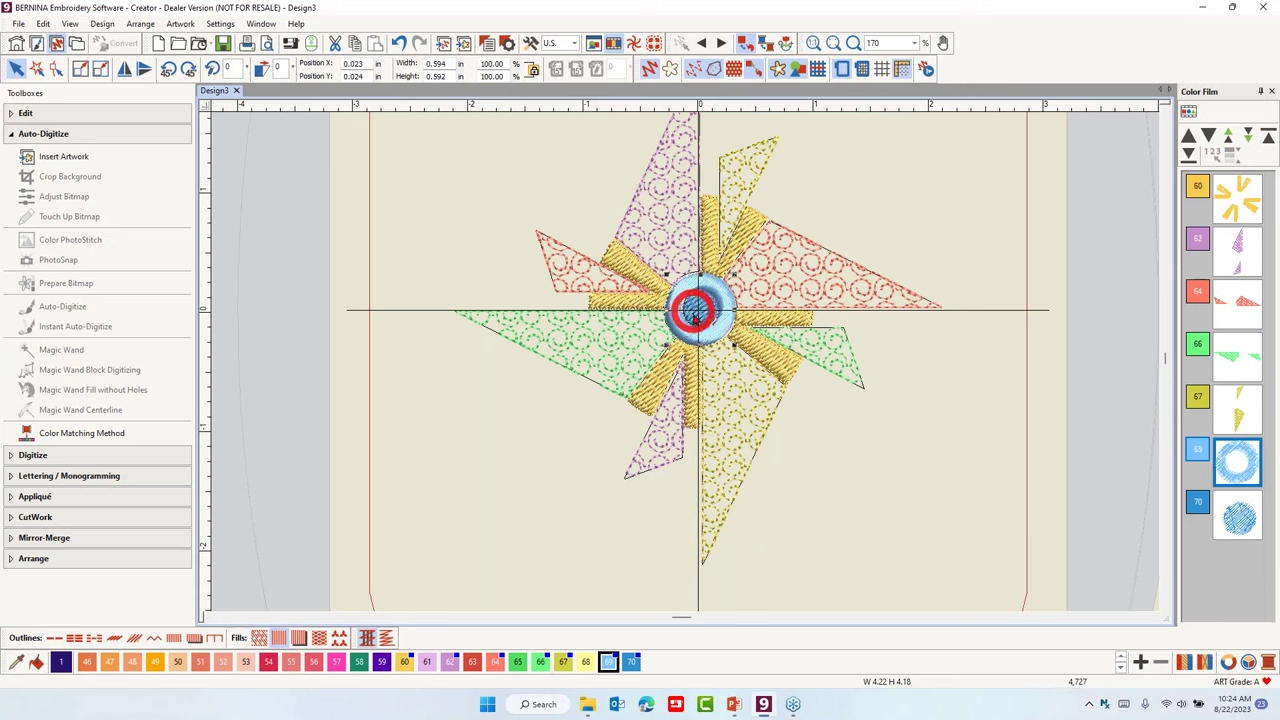
click(690, 318)
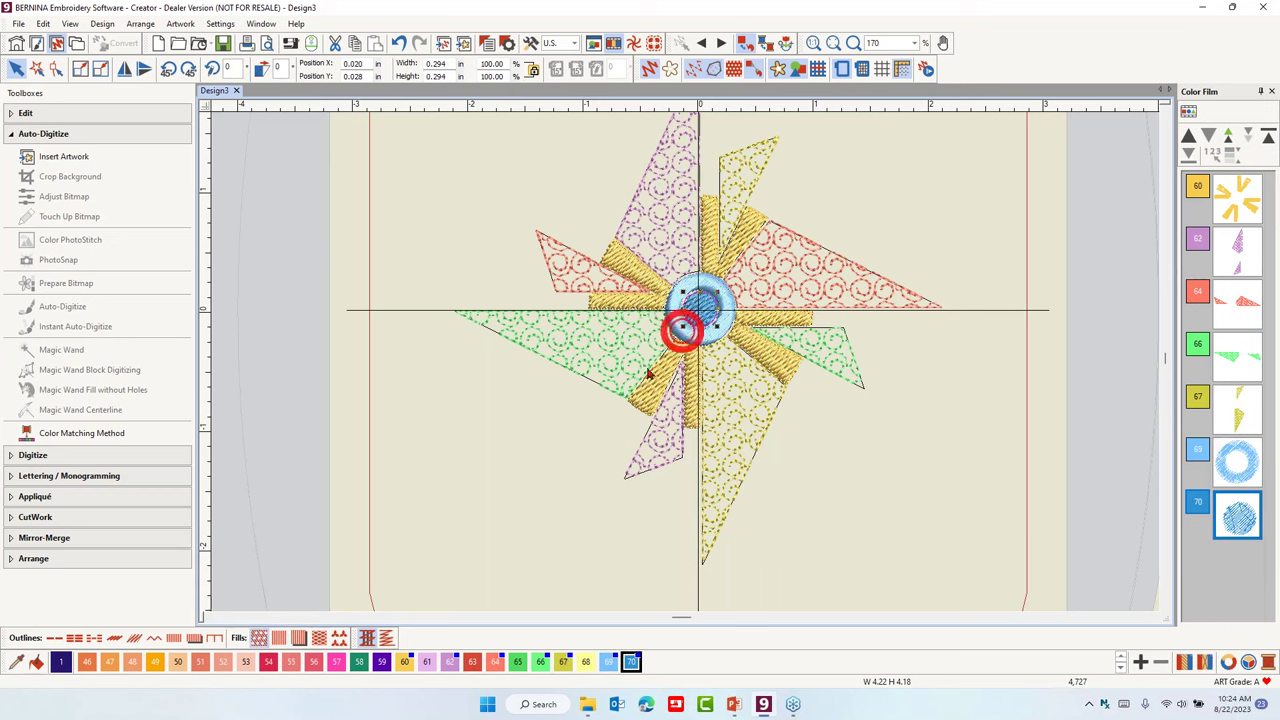
click(279, 638)
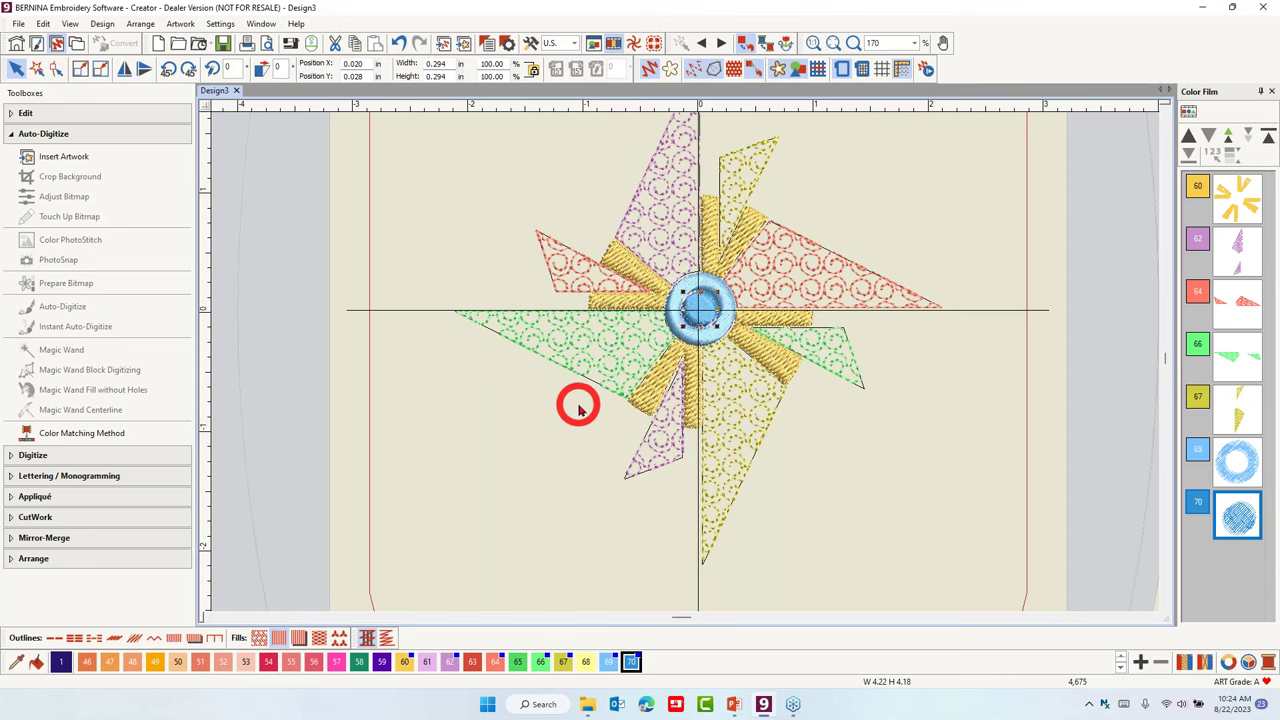
click(932, 235)
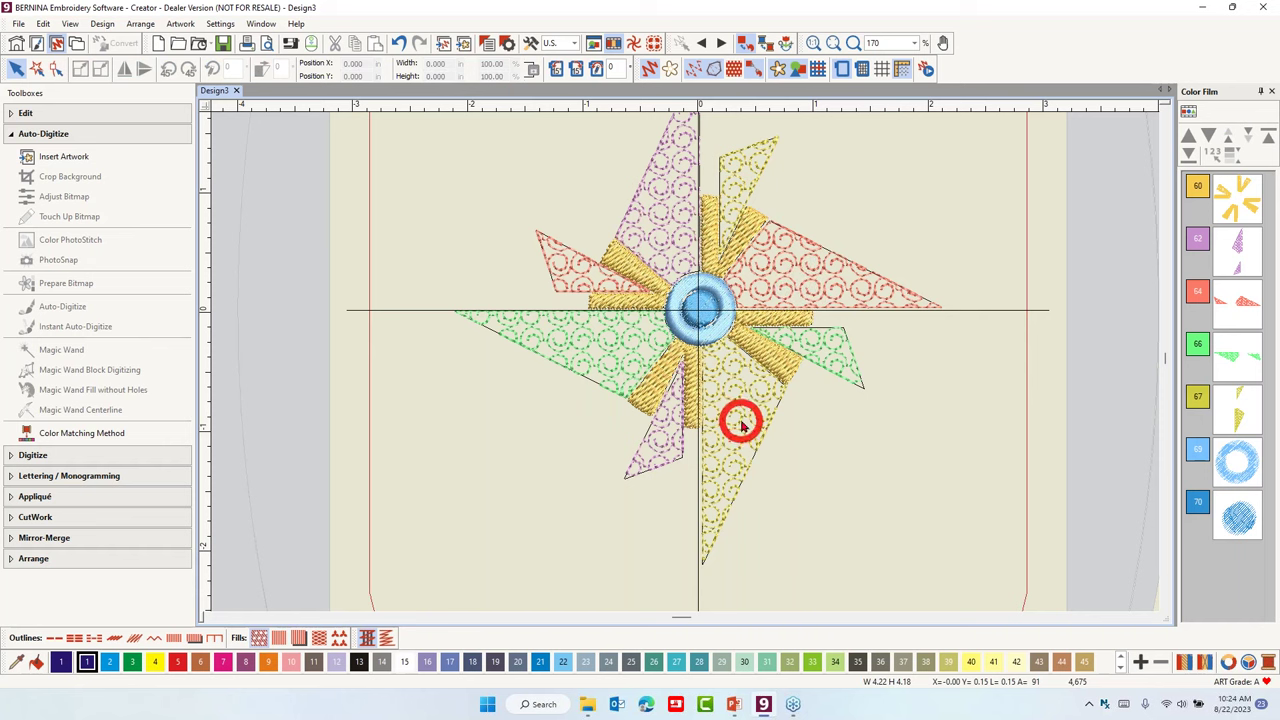
Select all purple, red, green and olive blades for Outlines and Offsets and set the object outline color to olive.
click(1229, 253)
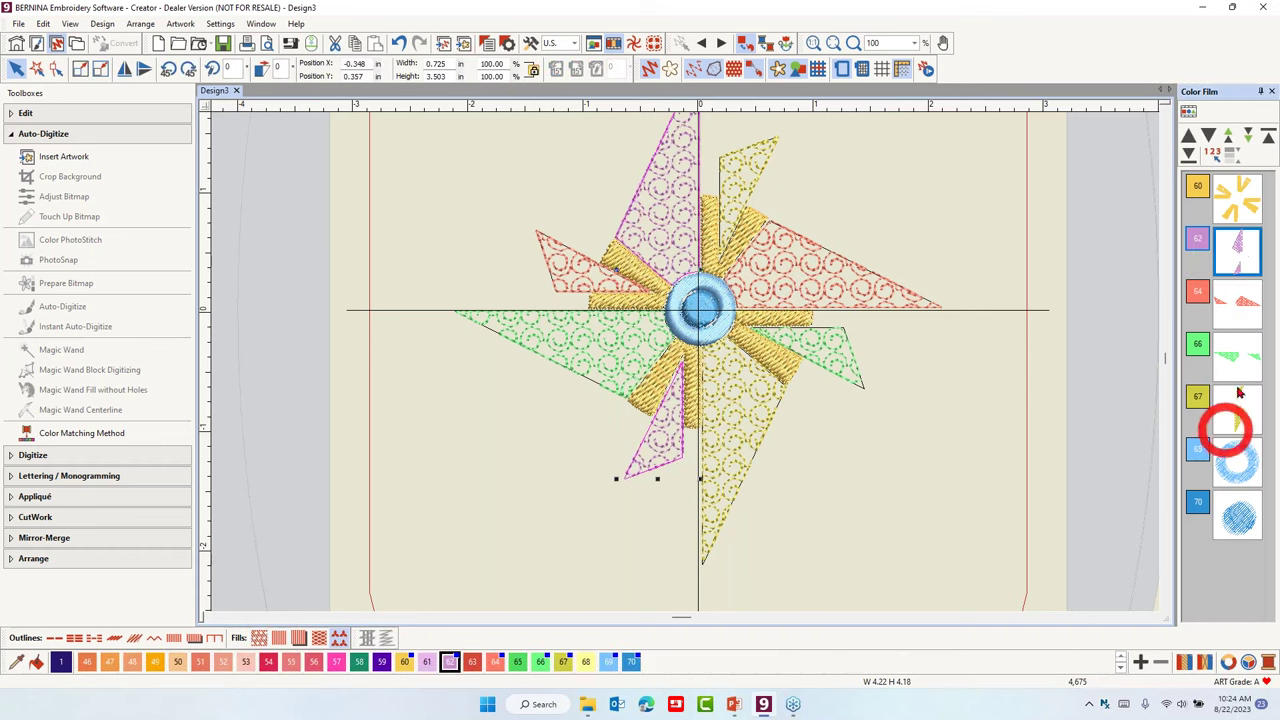
shift+click(1236, 408)
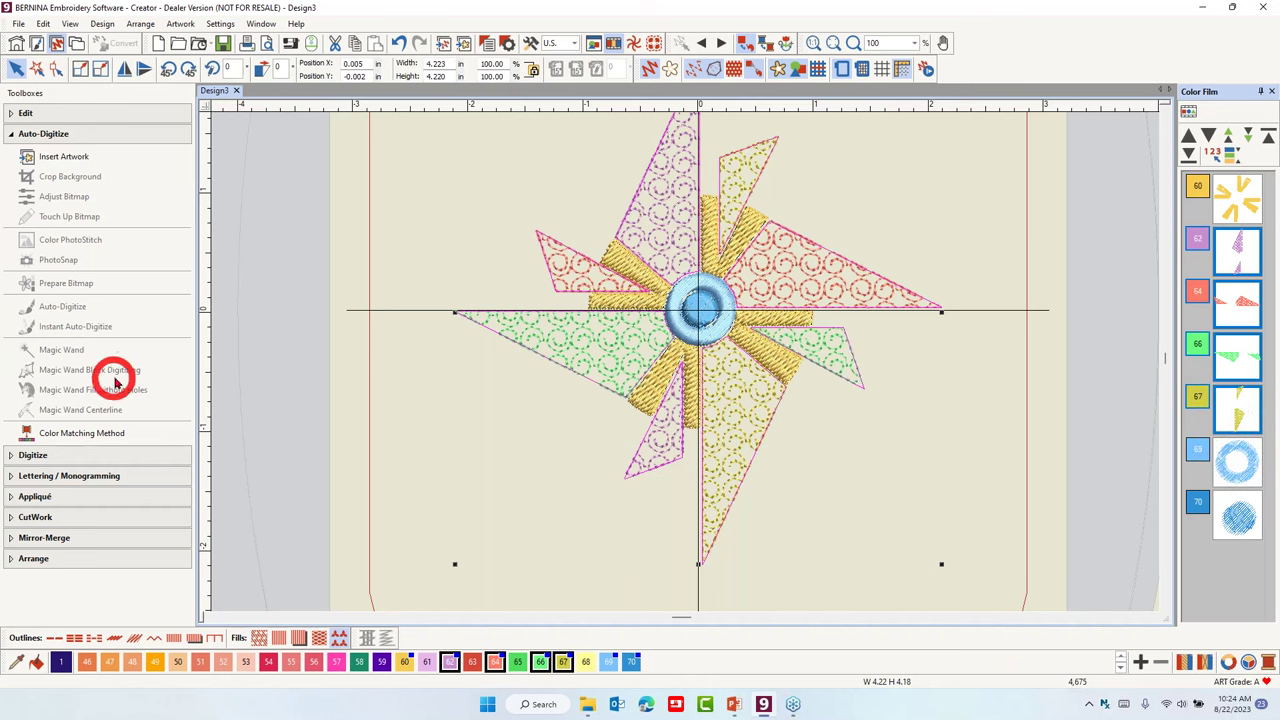
click(45, 118)
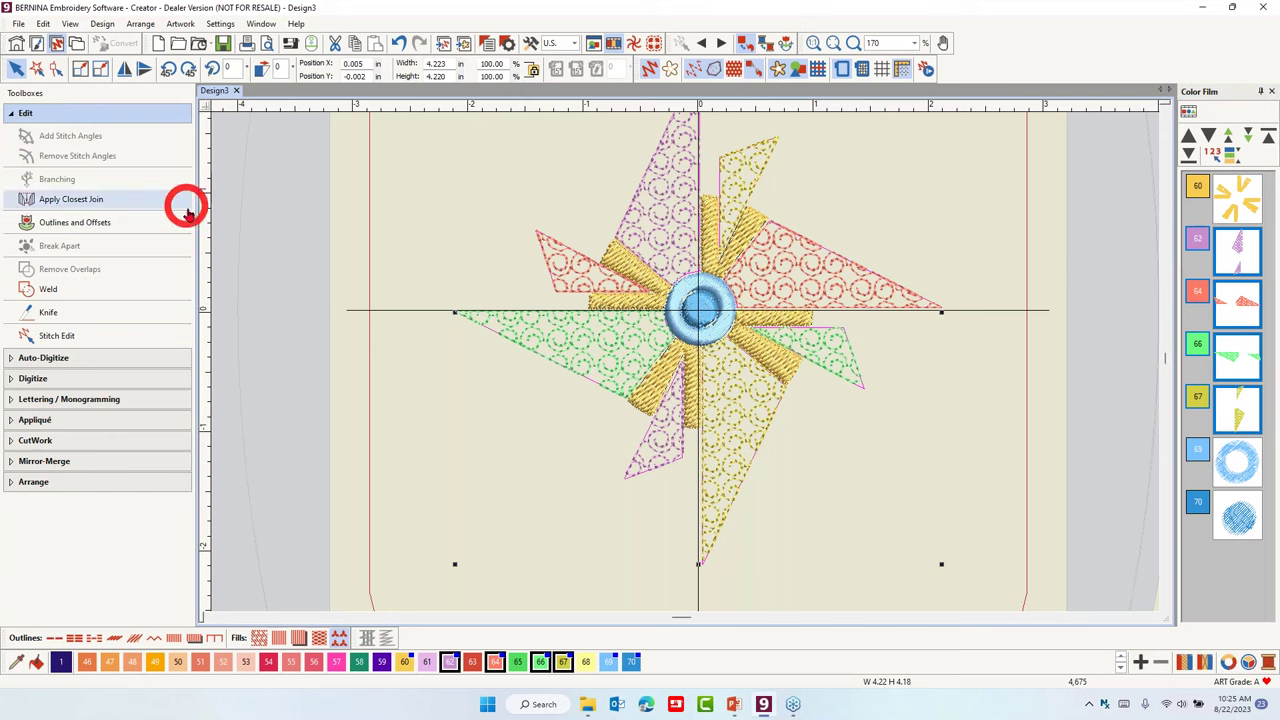
click(62, 224)
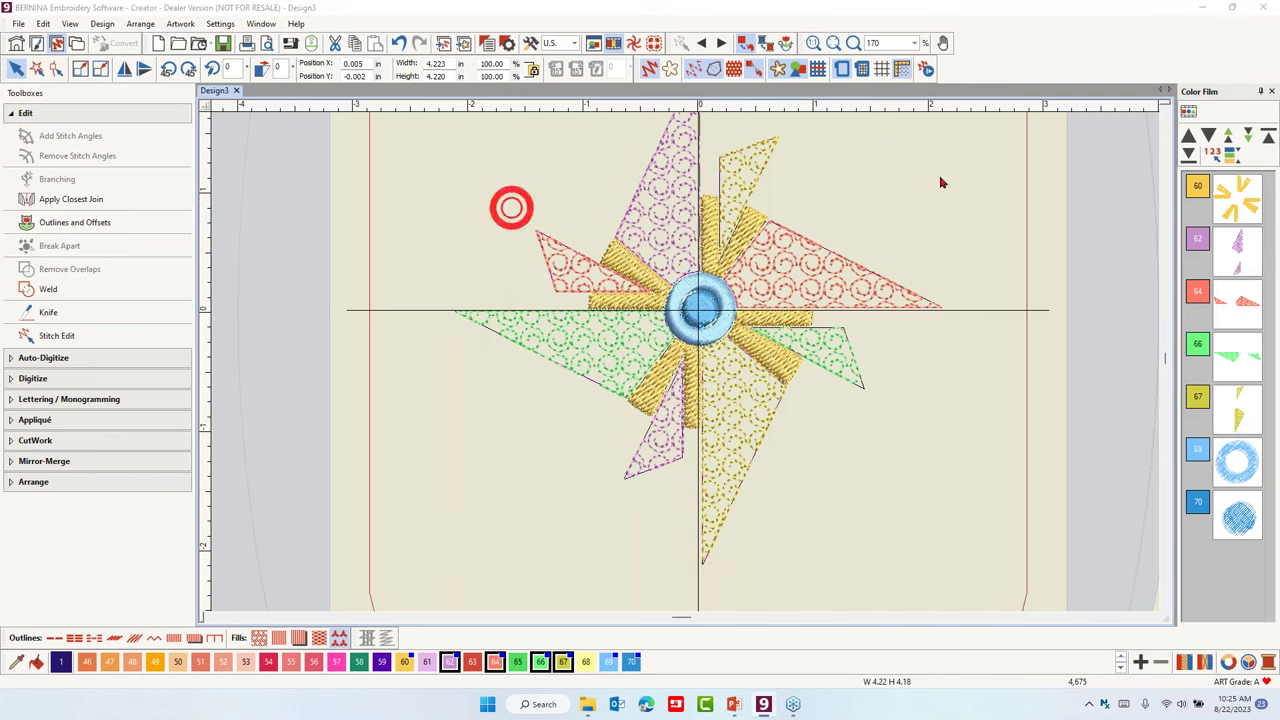
click(682, 219)
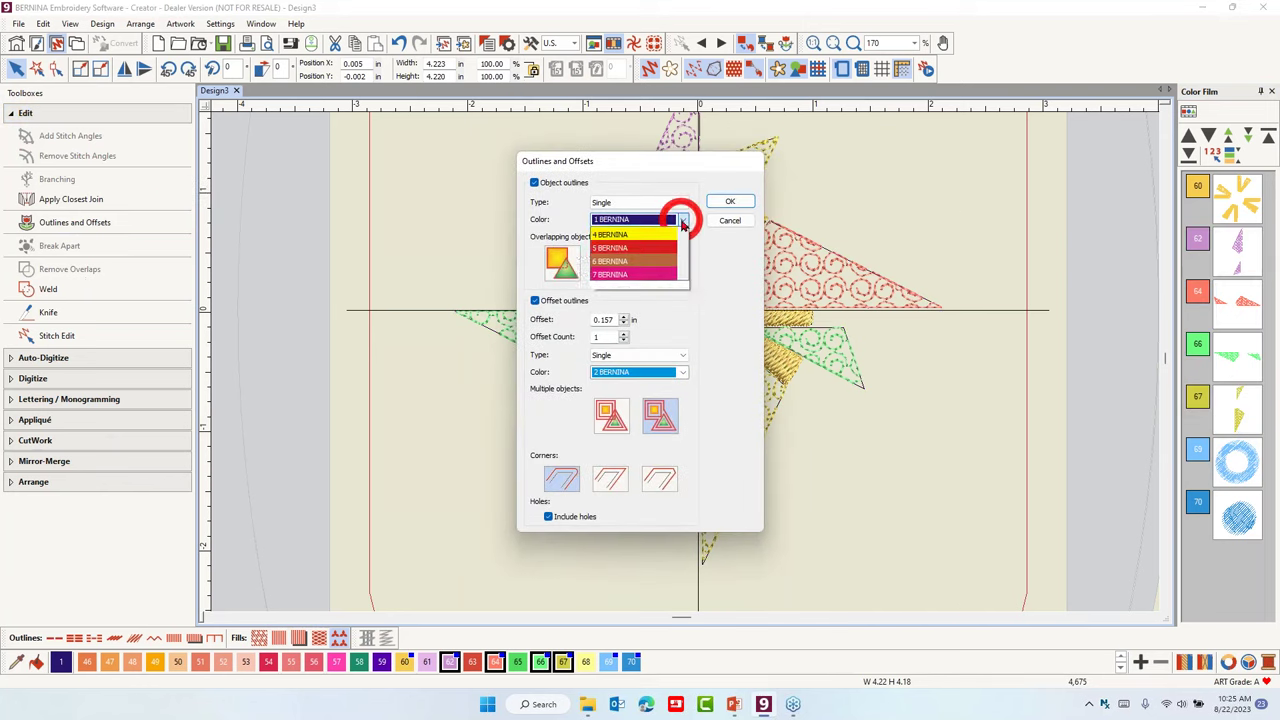
drag(684, 247, 634, 292)
click(634, 292)
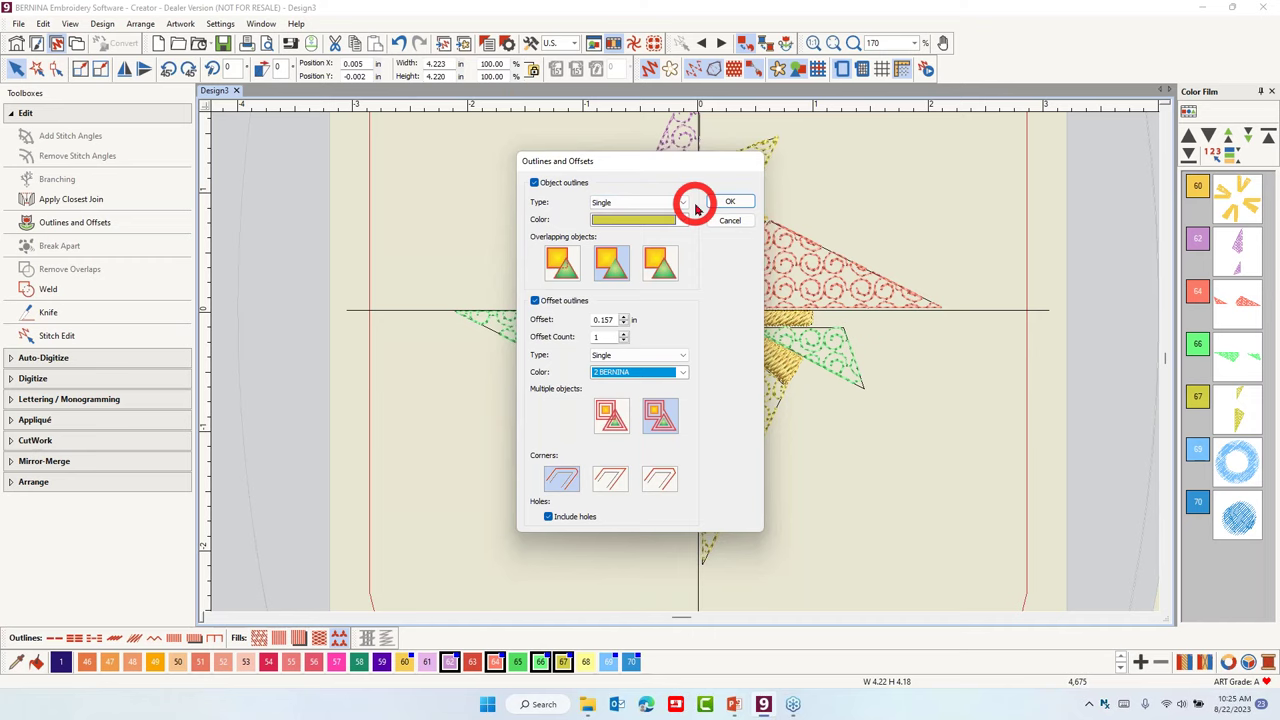
click(682, 219)
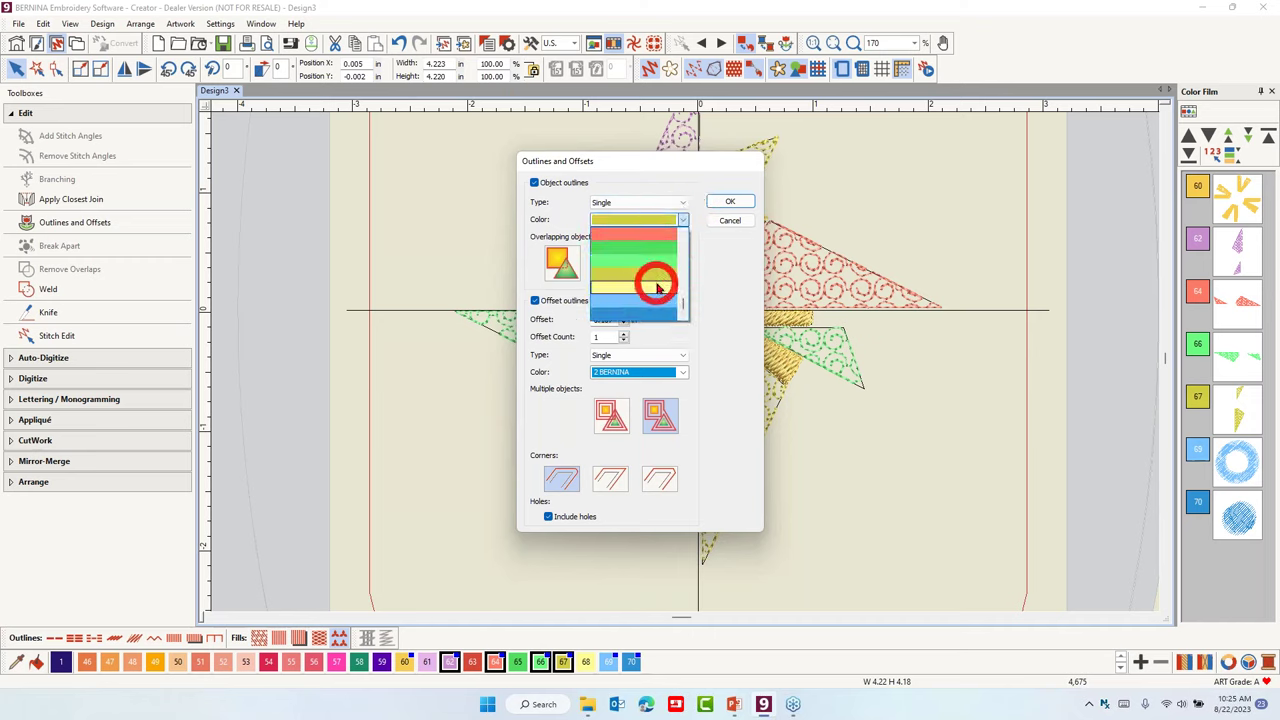
click(690, 212)
Try the blade outlines together with a 0.157 in offset outline, and undo the result.
click(728, 204)
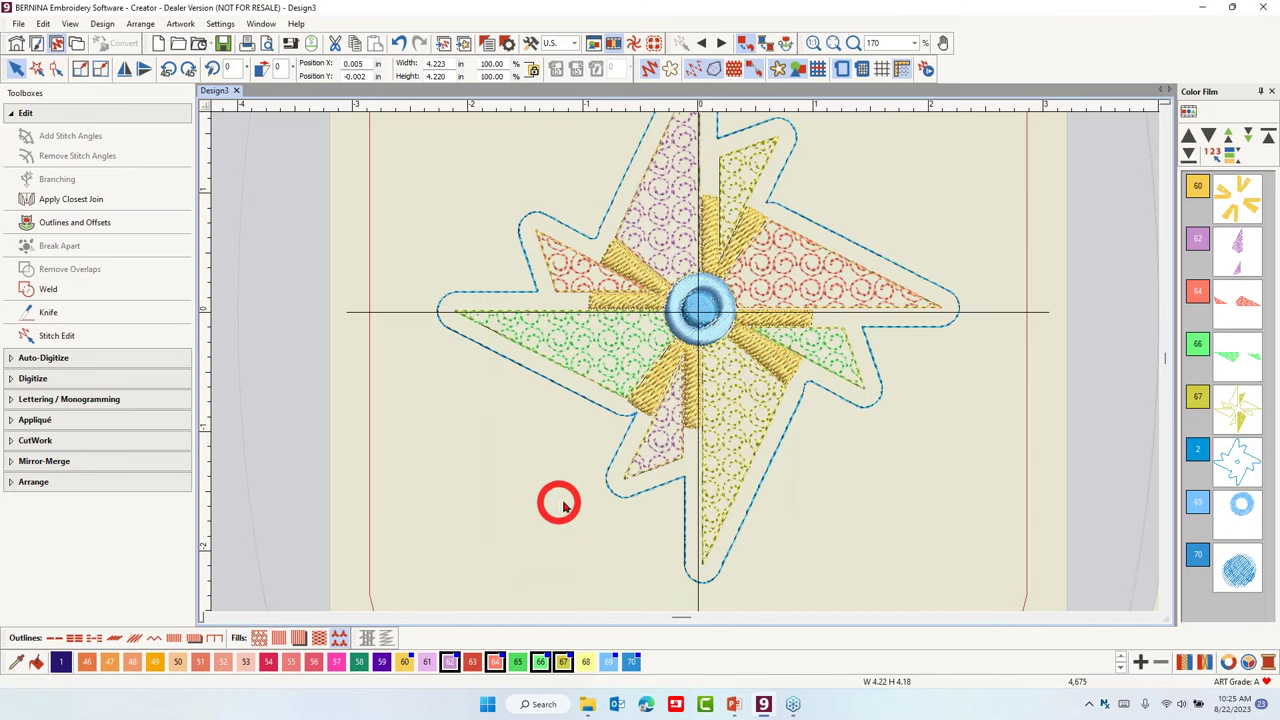
click(565, 505)
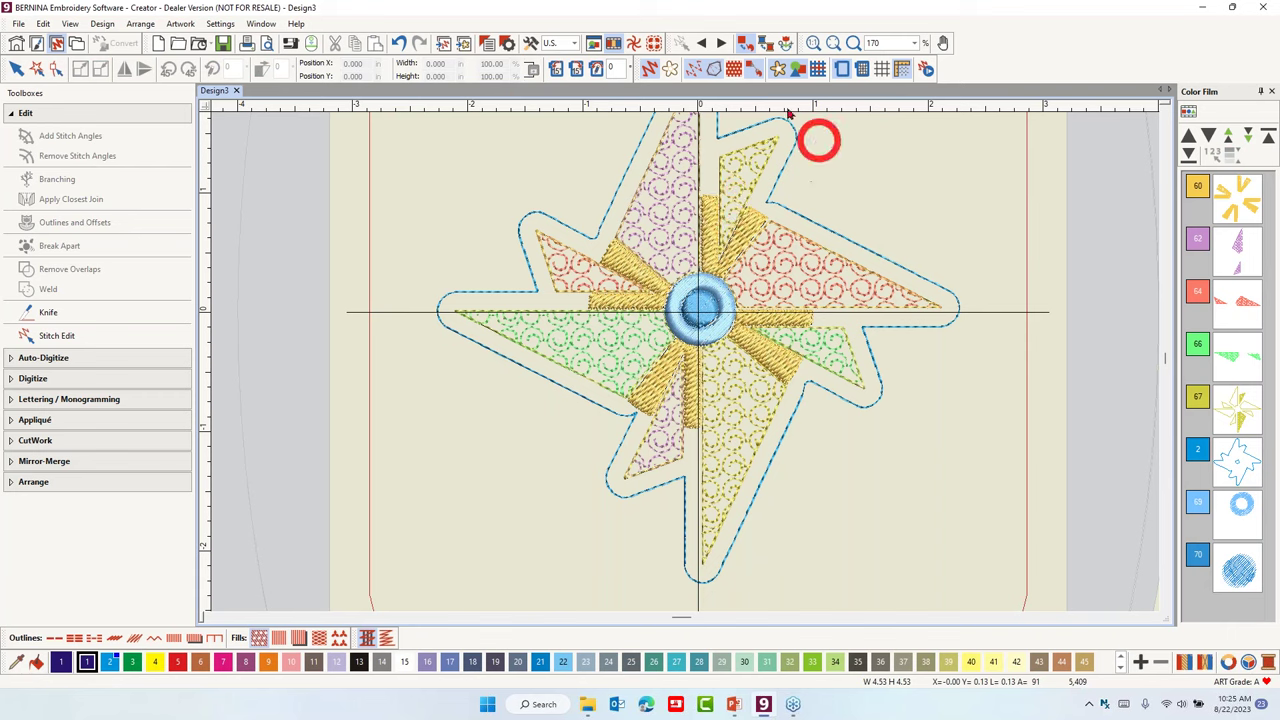
click(397, 45)
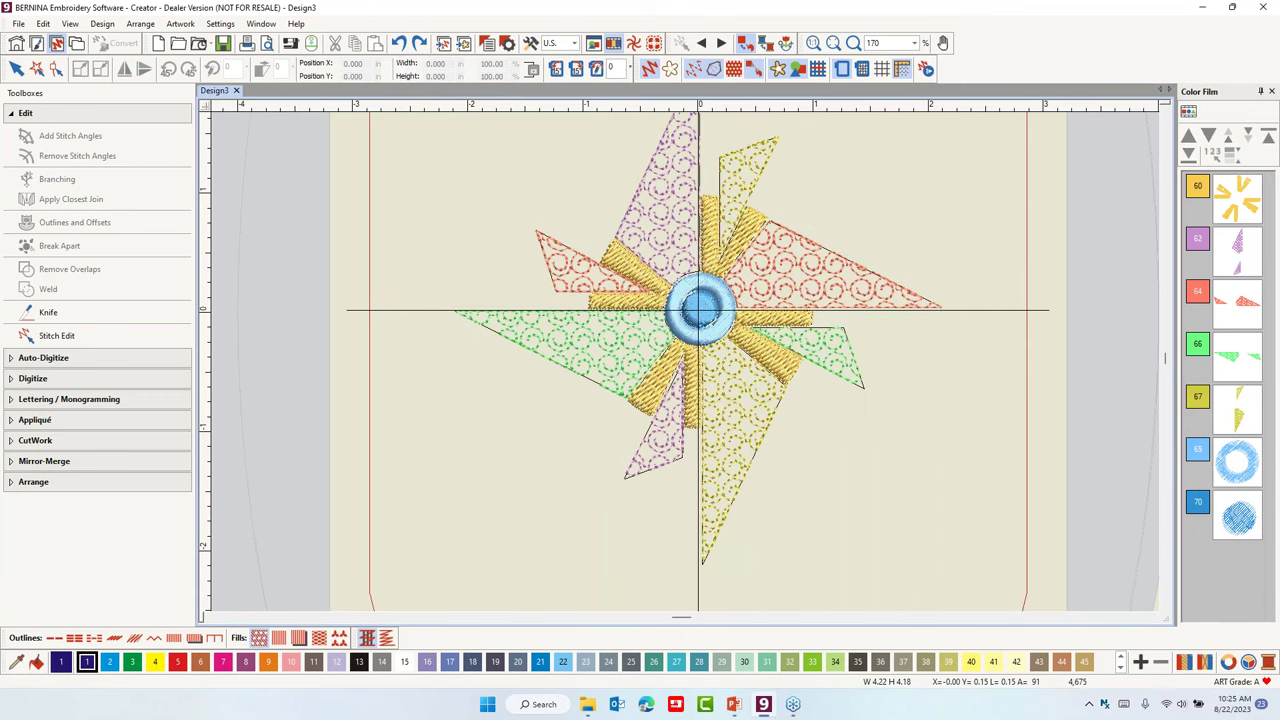
Add single olive object outlines to all purple, red, green and olive blades, with offset outlines turned off.
click(1237, 252)
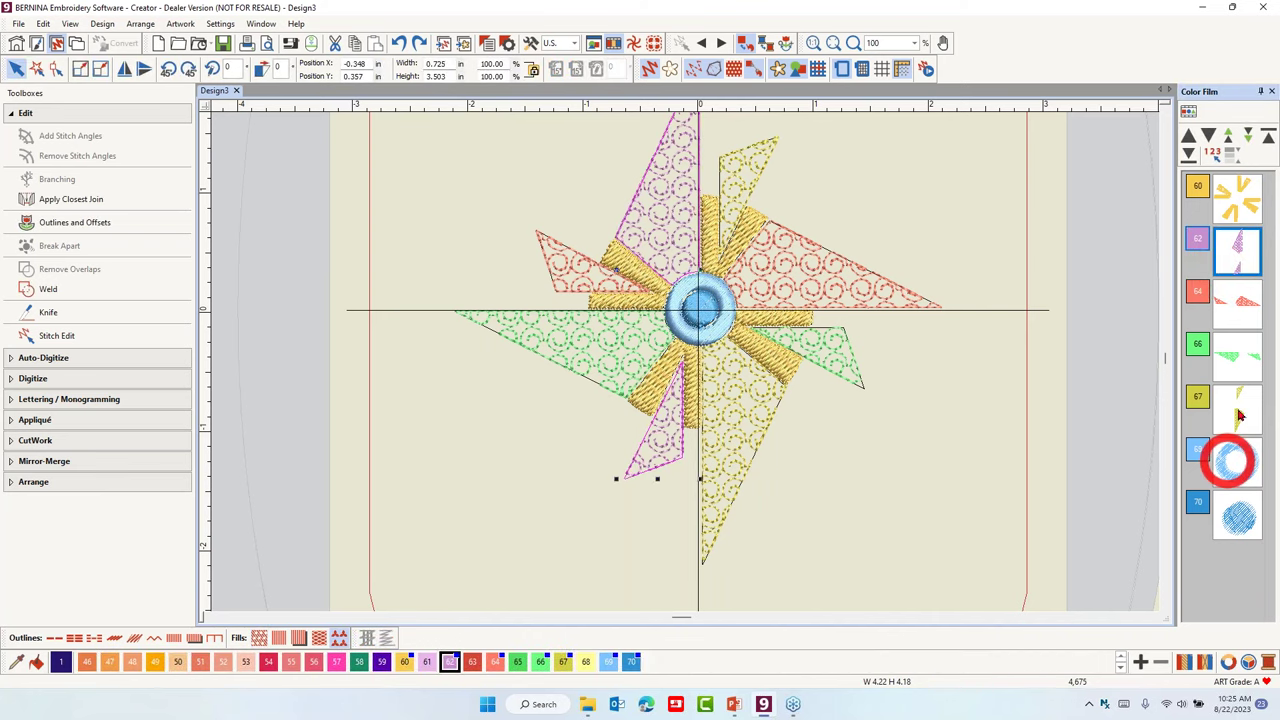
shift+click(1238, 415)
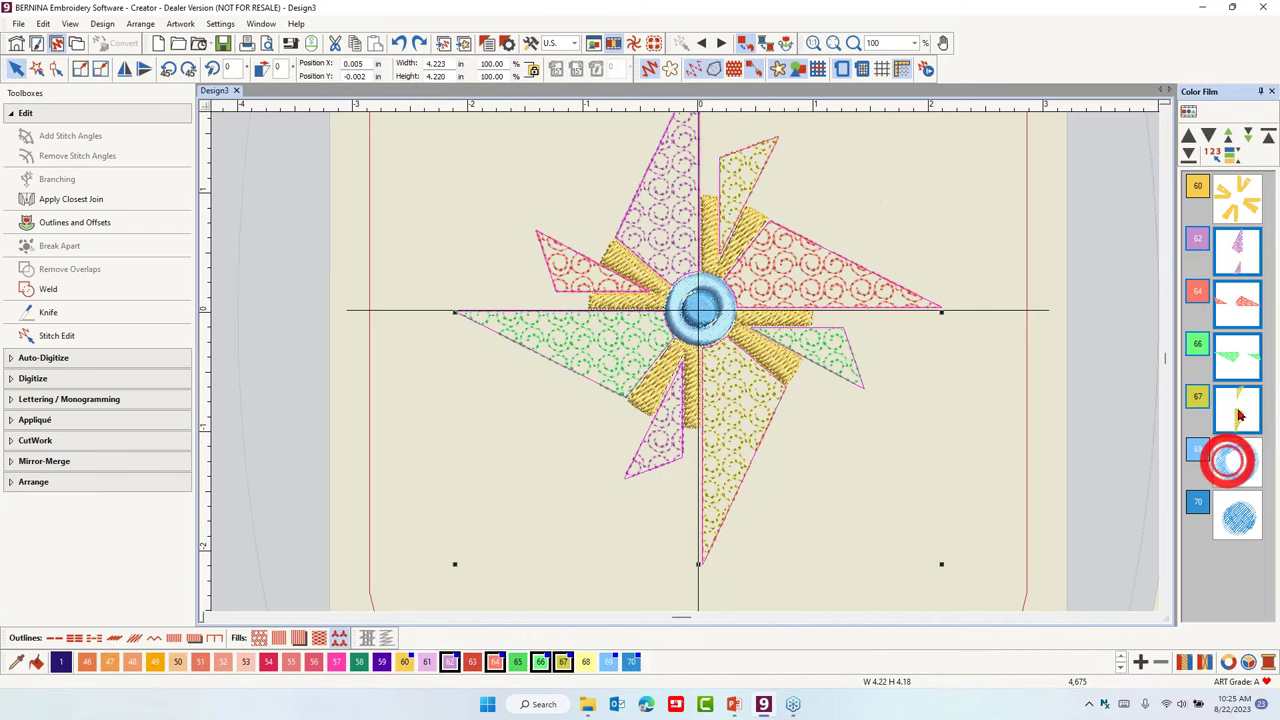
click(75, 222)
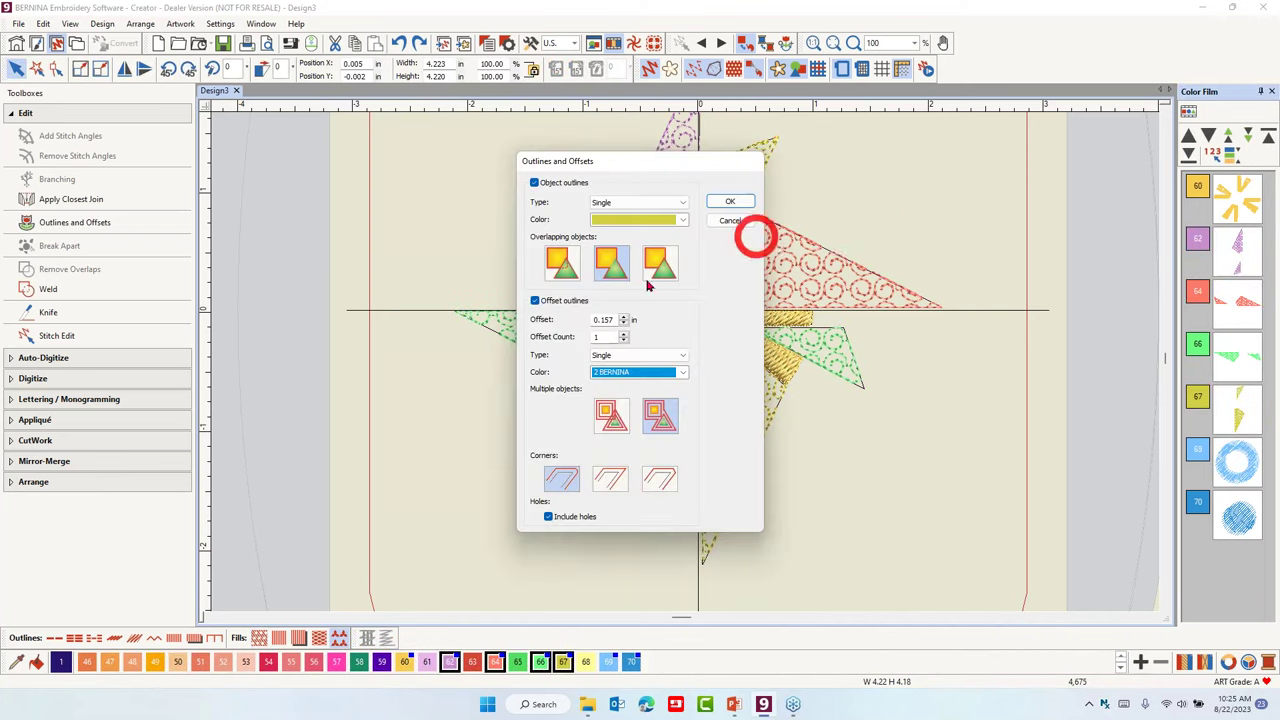
click(535, 301)
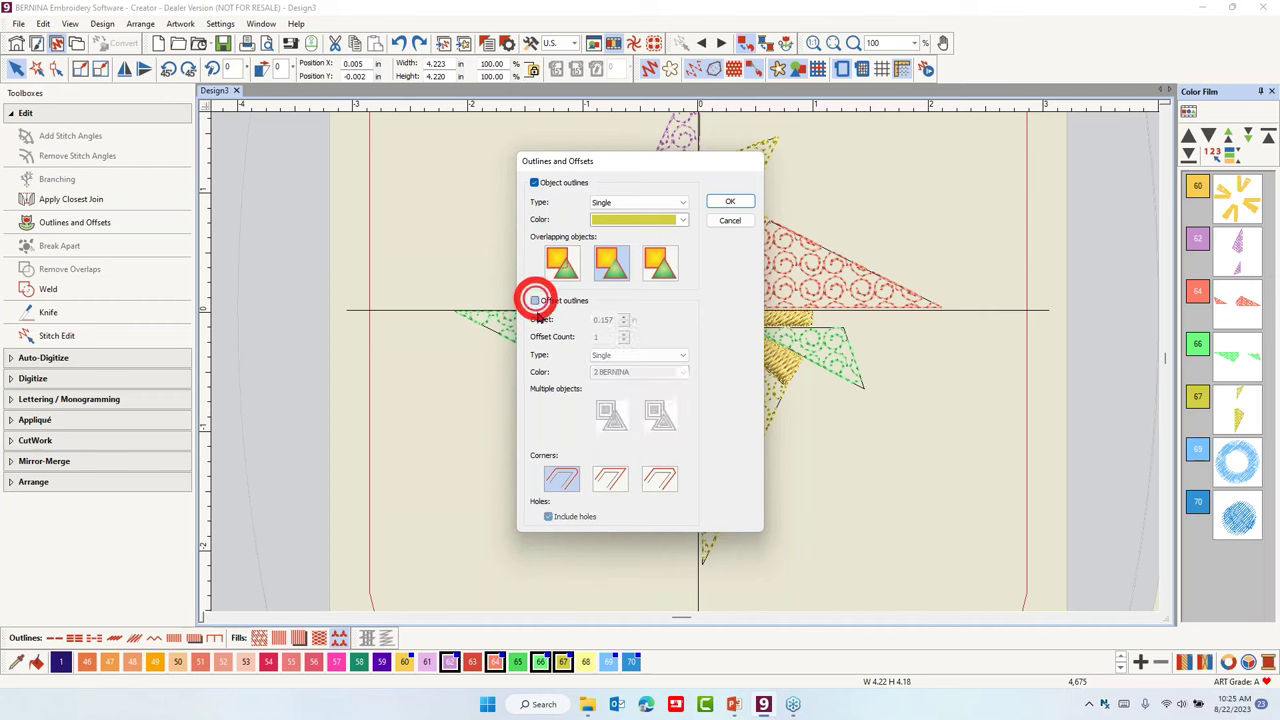
click(743, 202)
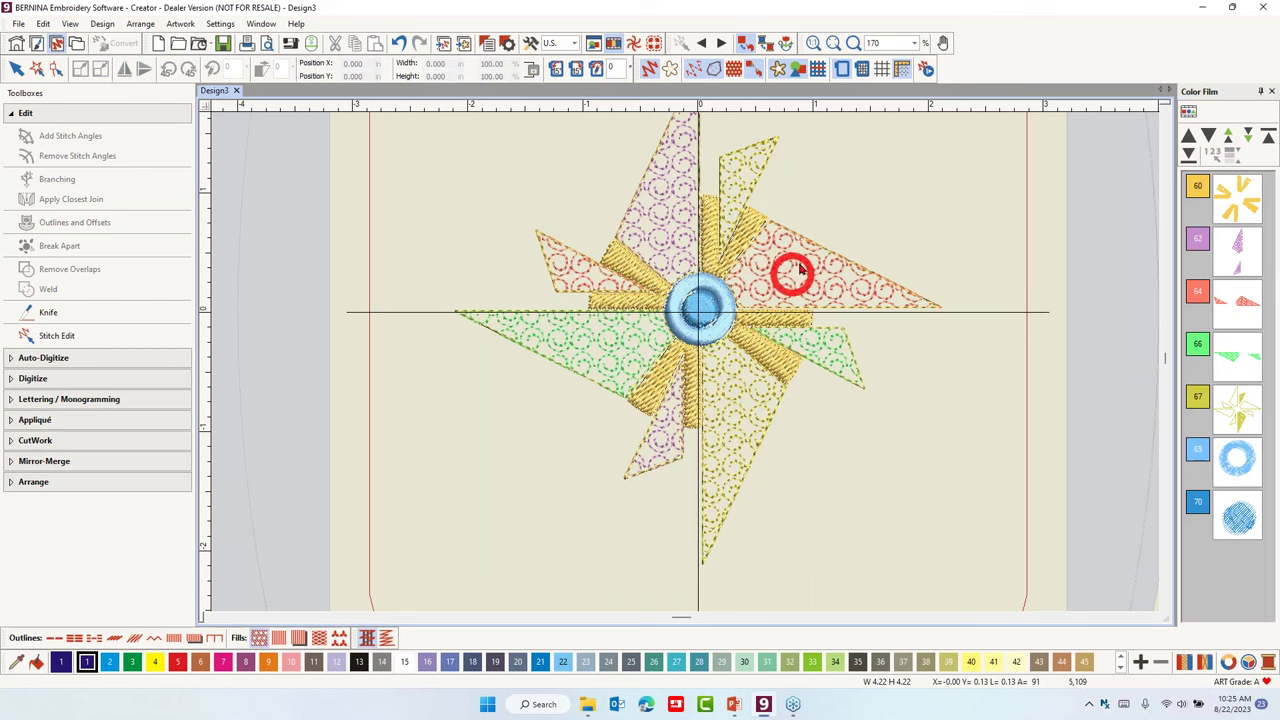
Add stitch angles across the light blue ring at its upper, right, lower and left sides so the satin radiates around it.
scroll(763, 357, up, 5)
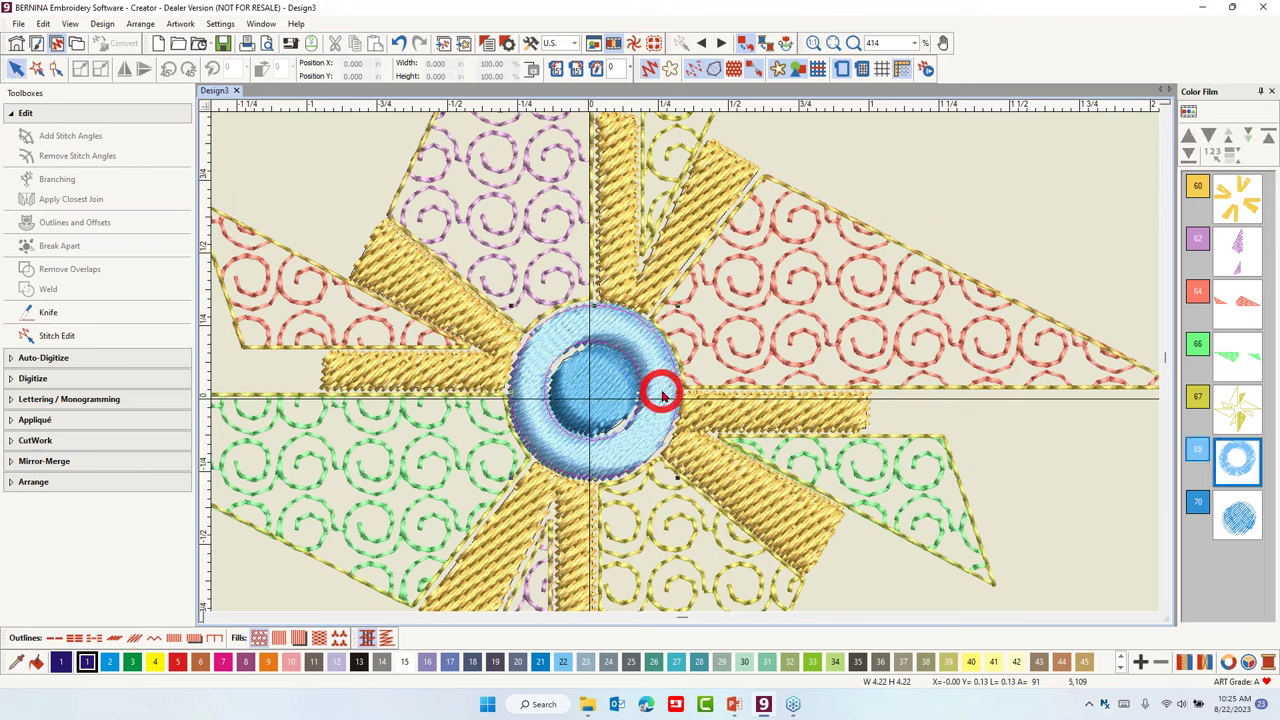
click(622, 446)
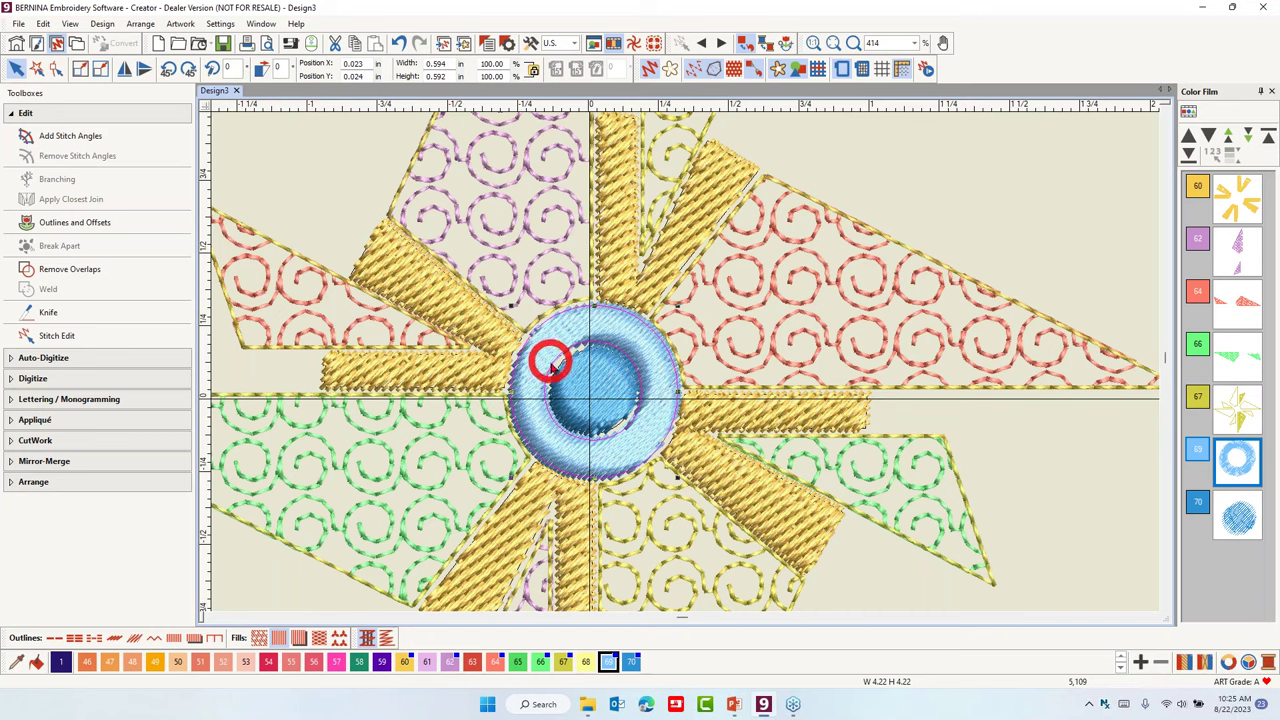
click(70, 143)
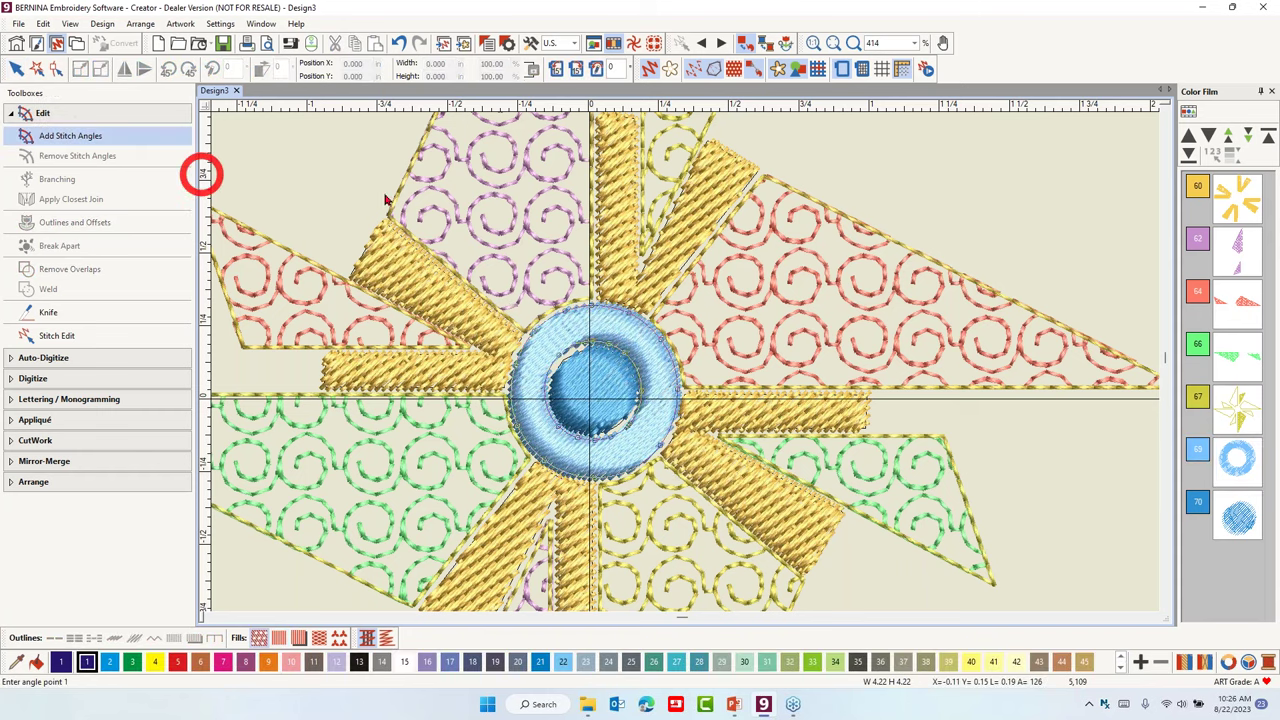
click(590, 275)
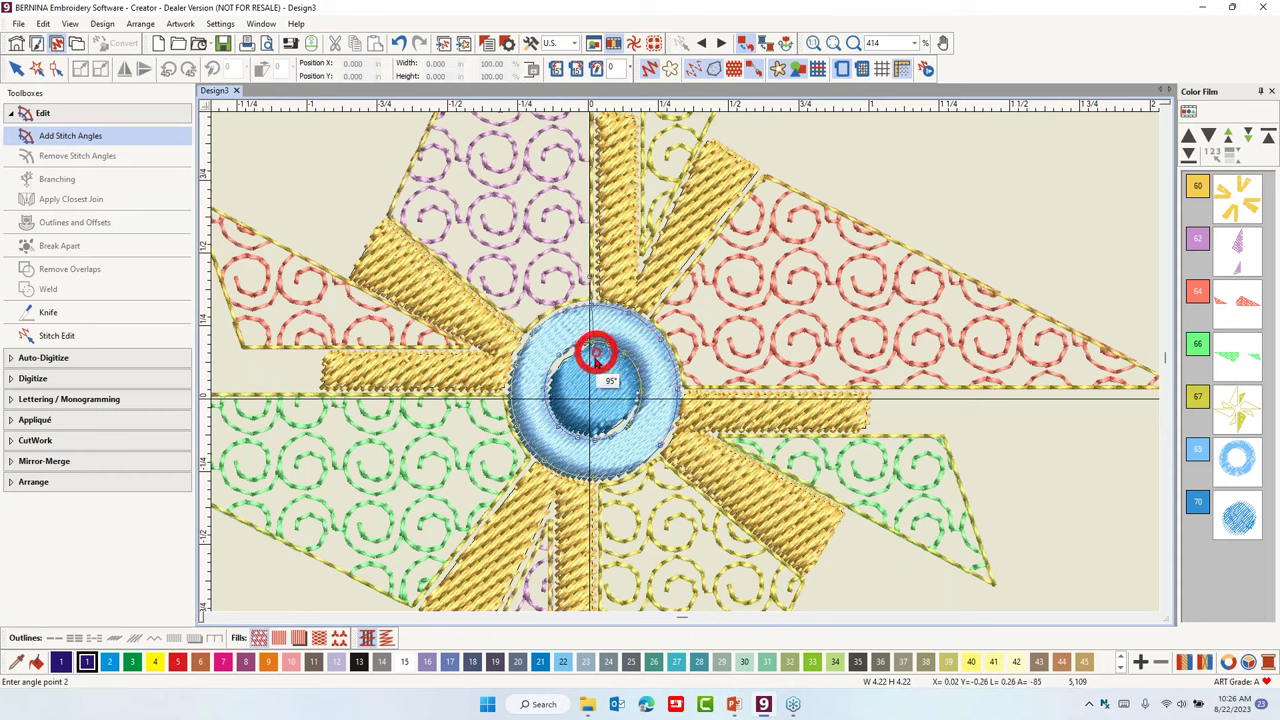
click(595, 368)
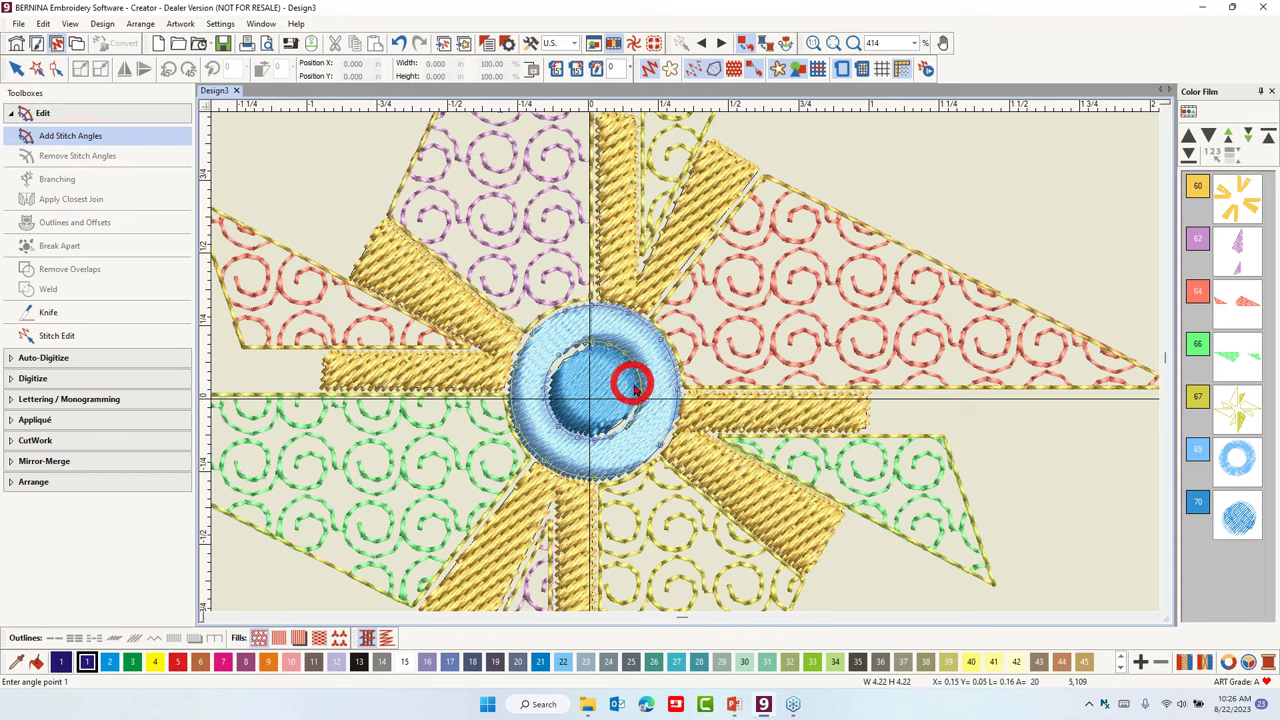
click(684, 381)
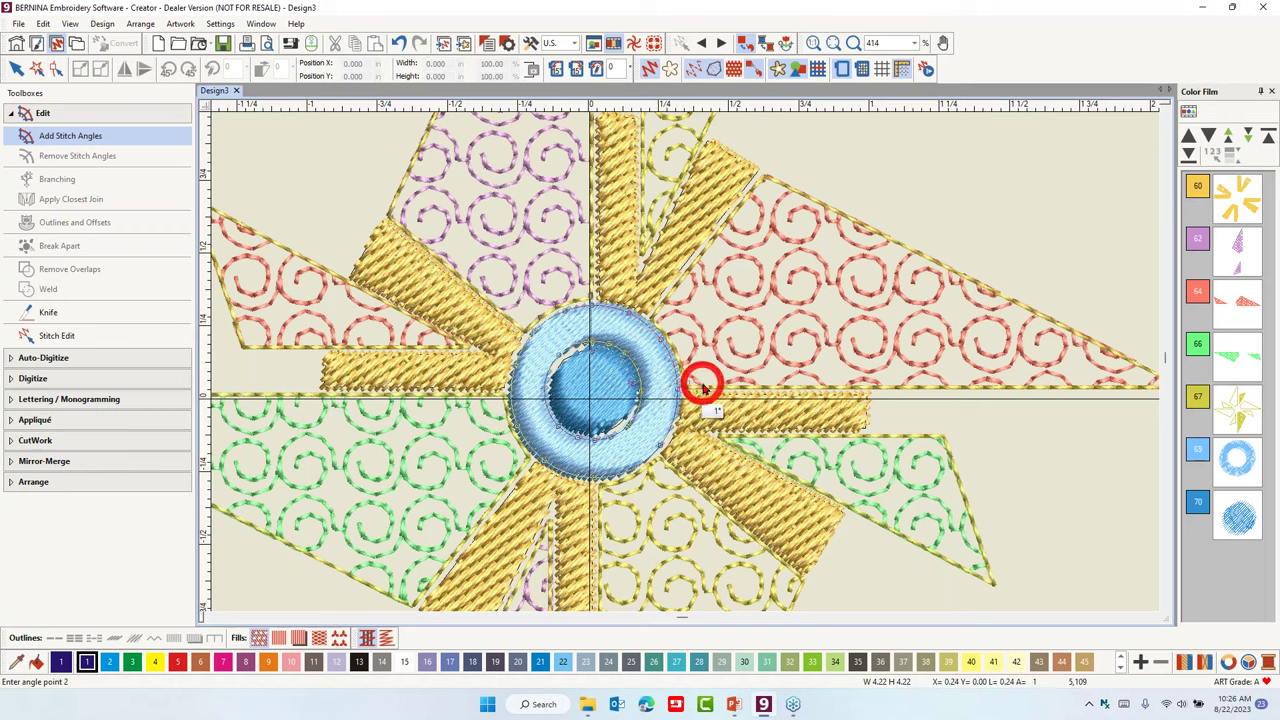
click(642, 420)
click(591, 423)
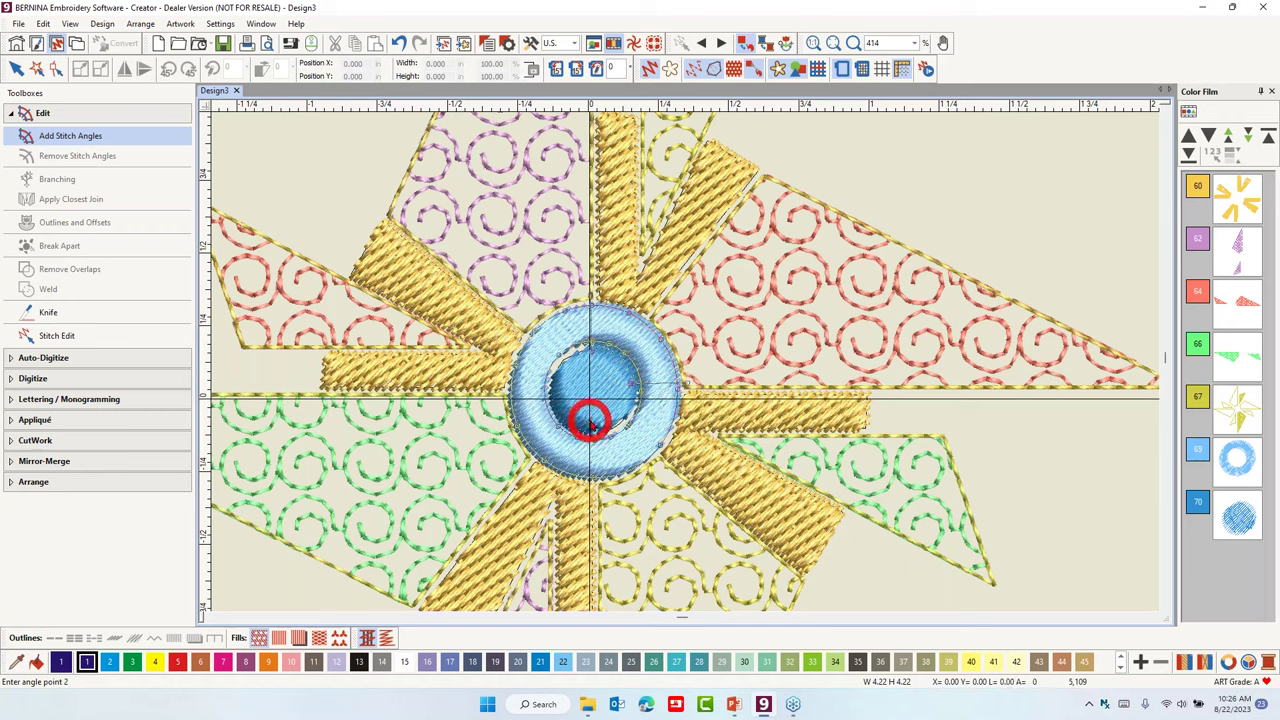
click(589, 491)
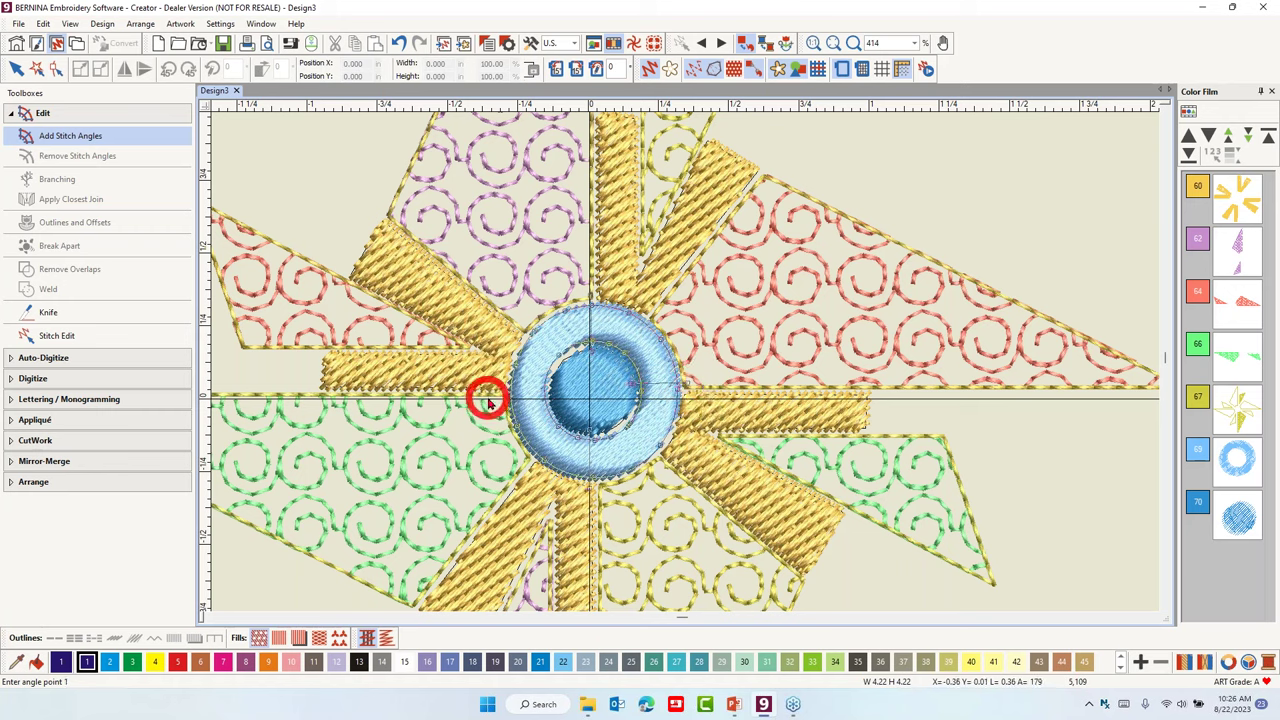
click(489, 400)
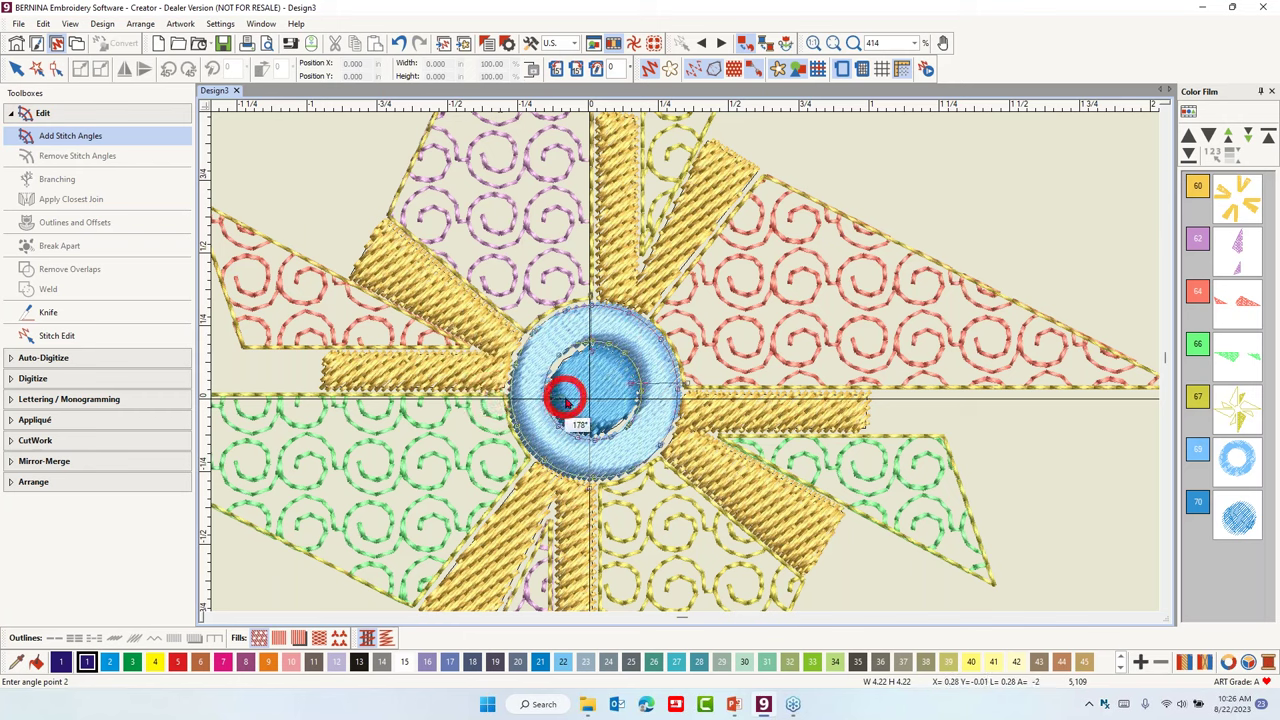
click(565, 400)
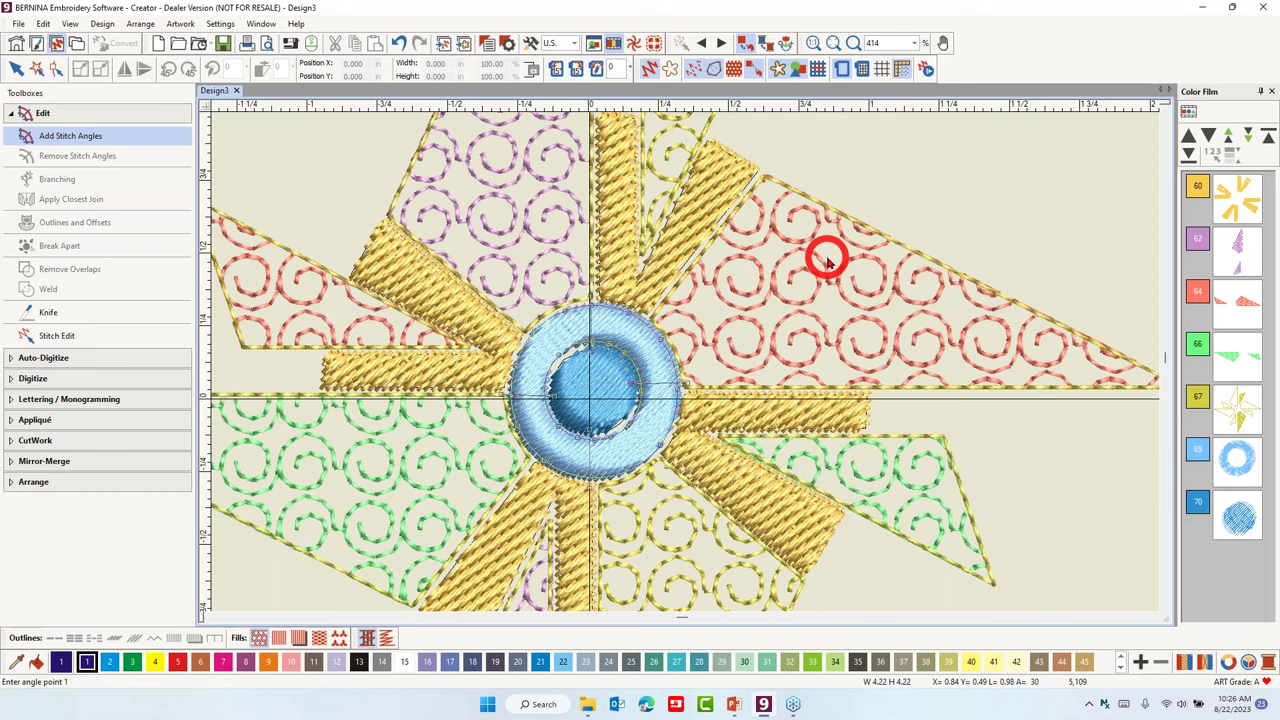
key(h)
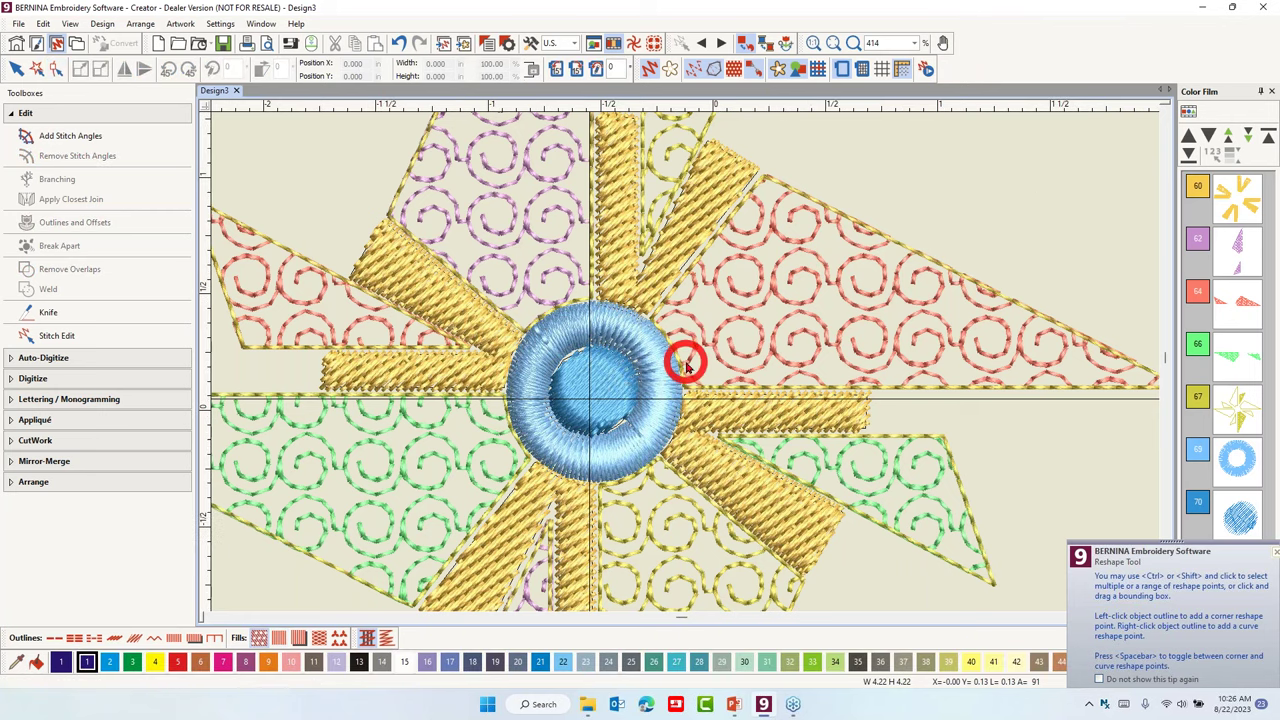
key(Escape)
Save the design as Magic Wand in the Auto Digitize folder and close it.
key(shift+z)
click(18, 23)
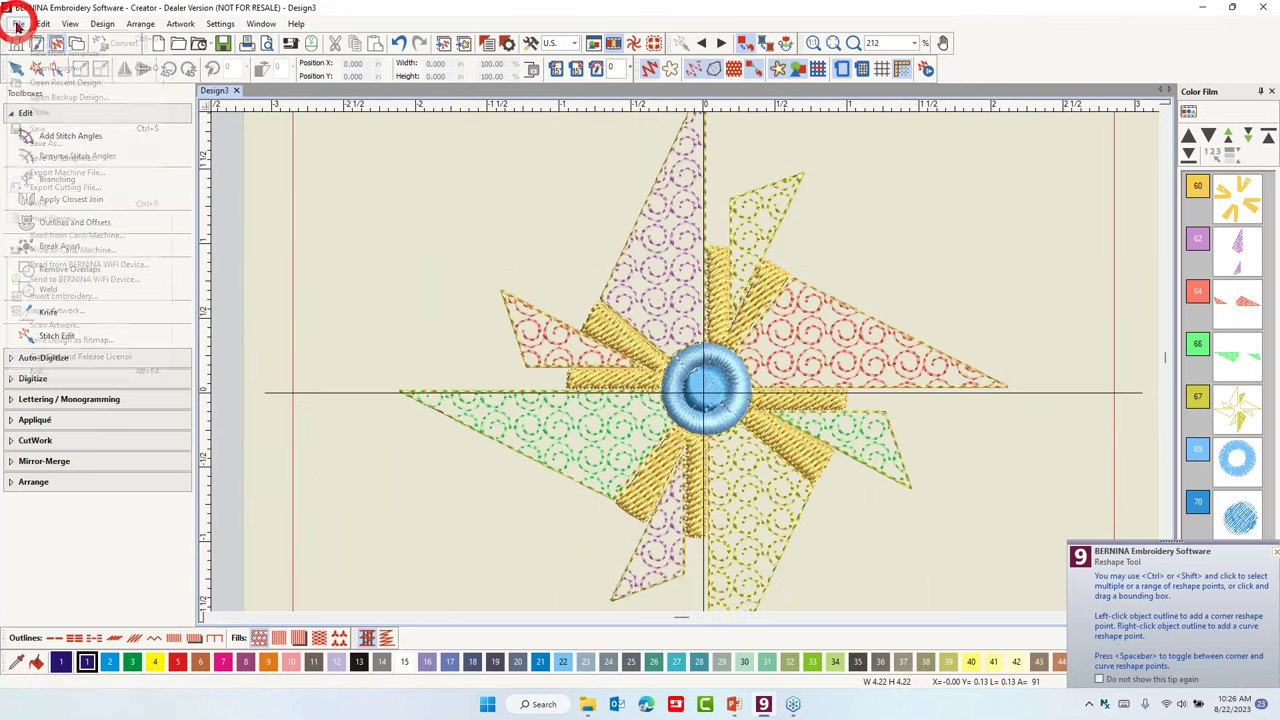
click(40, 138)
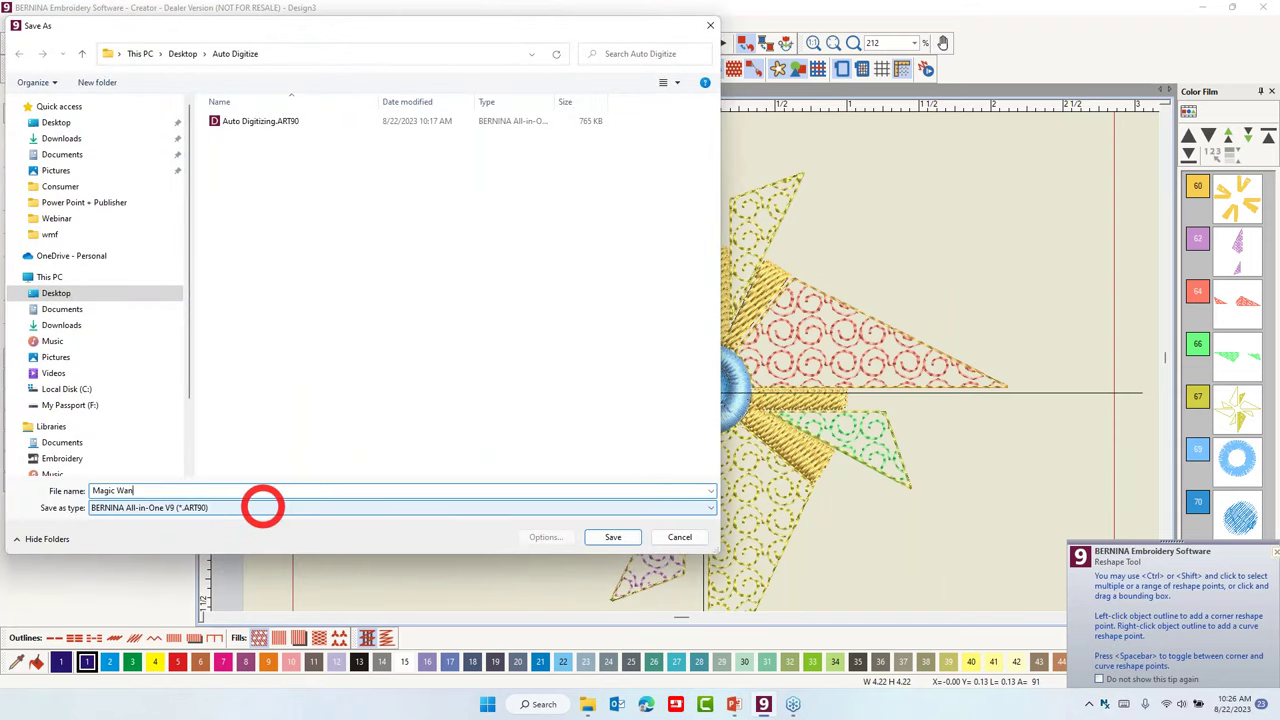
click(600, 536)
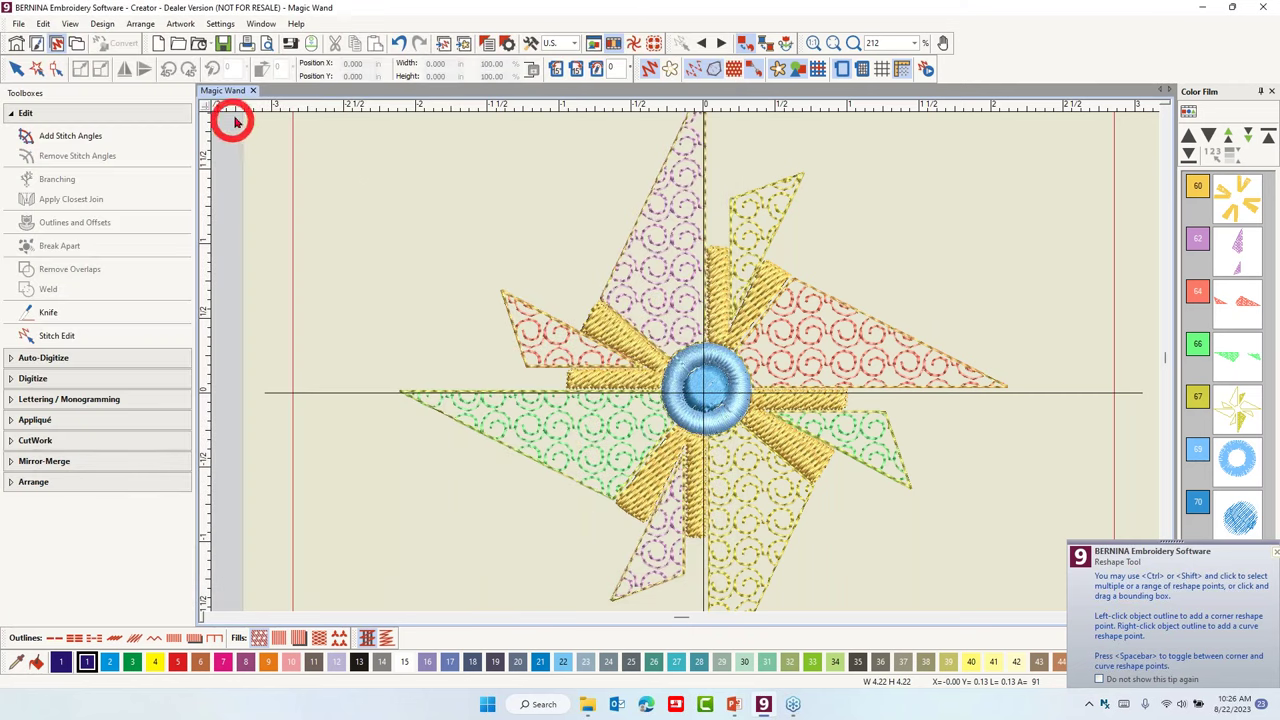
click(254, 91)
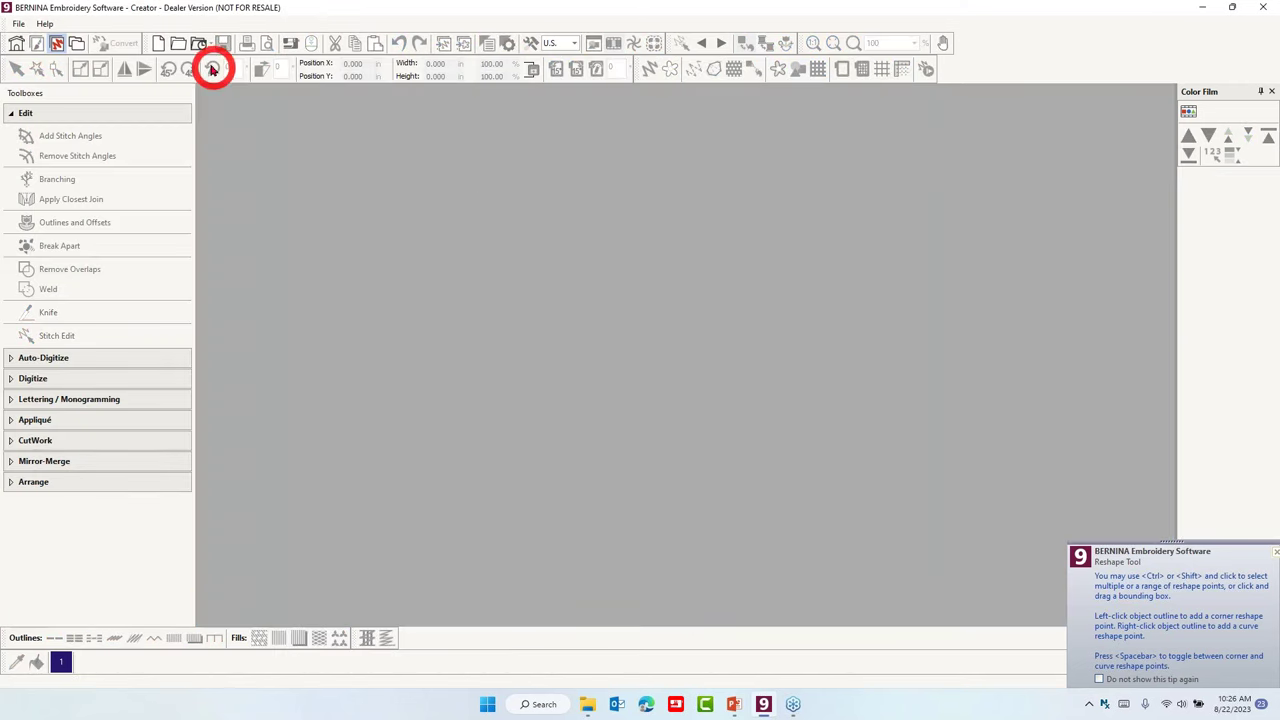
Start a new design and insert the Flower Pattern.wmf artwork as a bitmap.
click(160, 44)
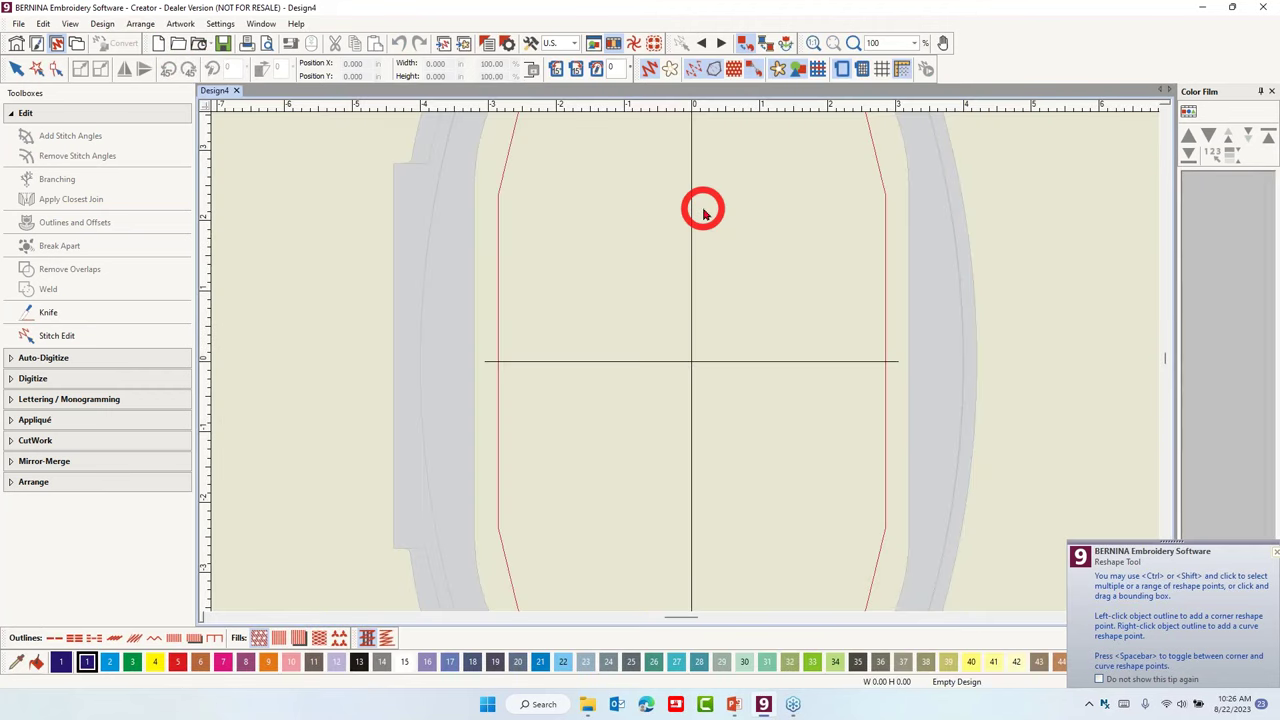
click(464, 46)
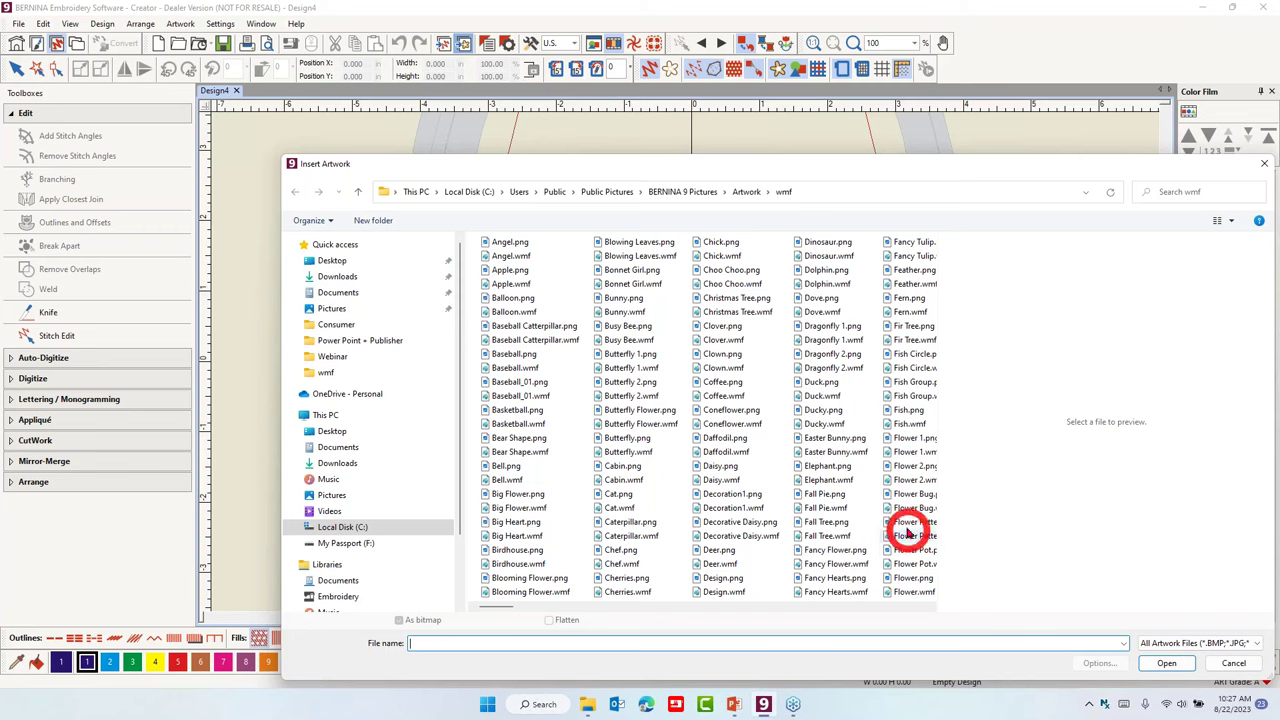
click(908, 522)
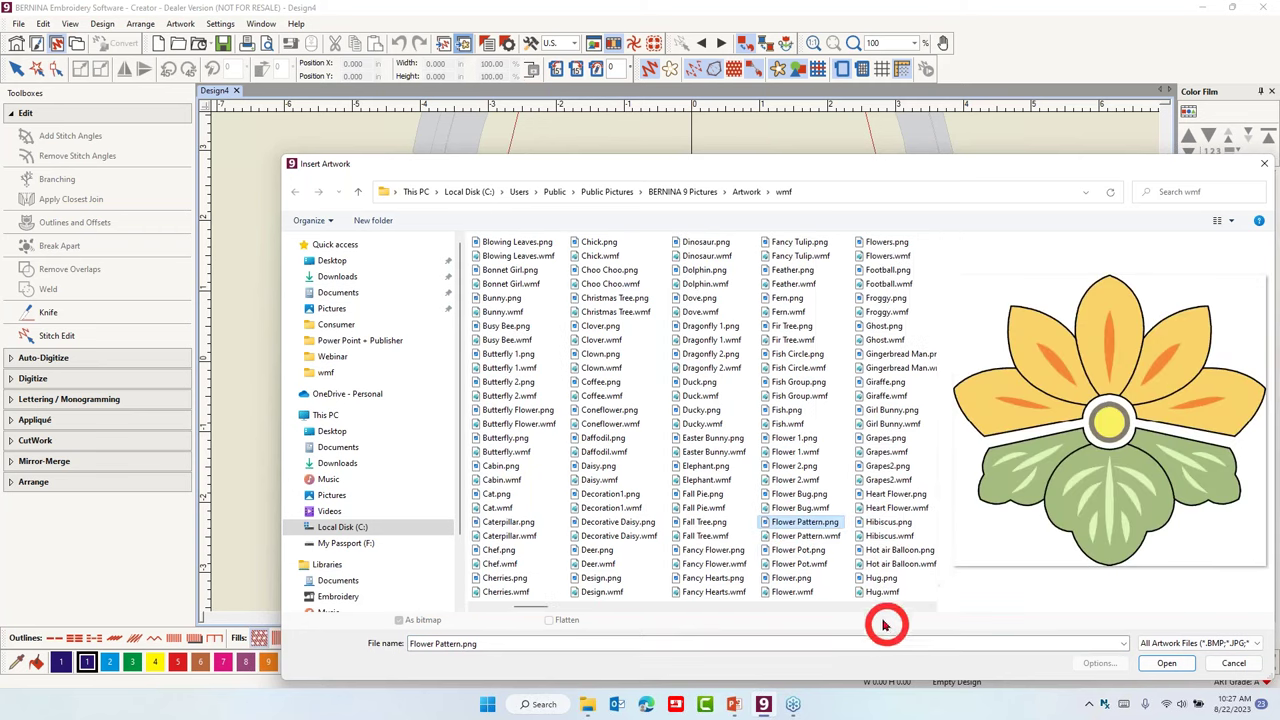
click(820, 536)
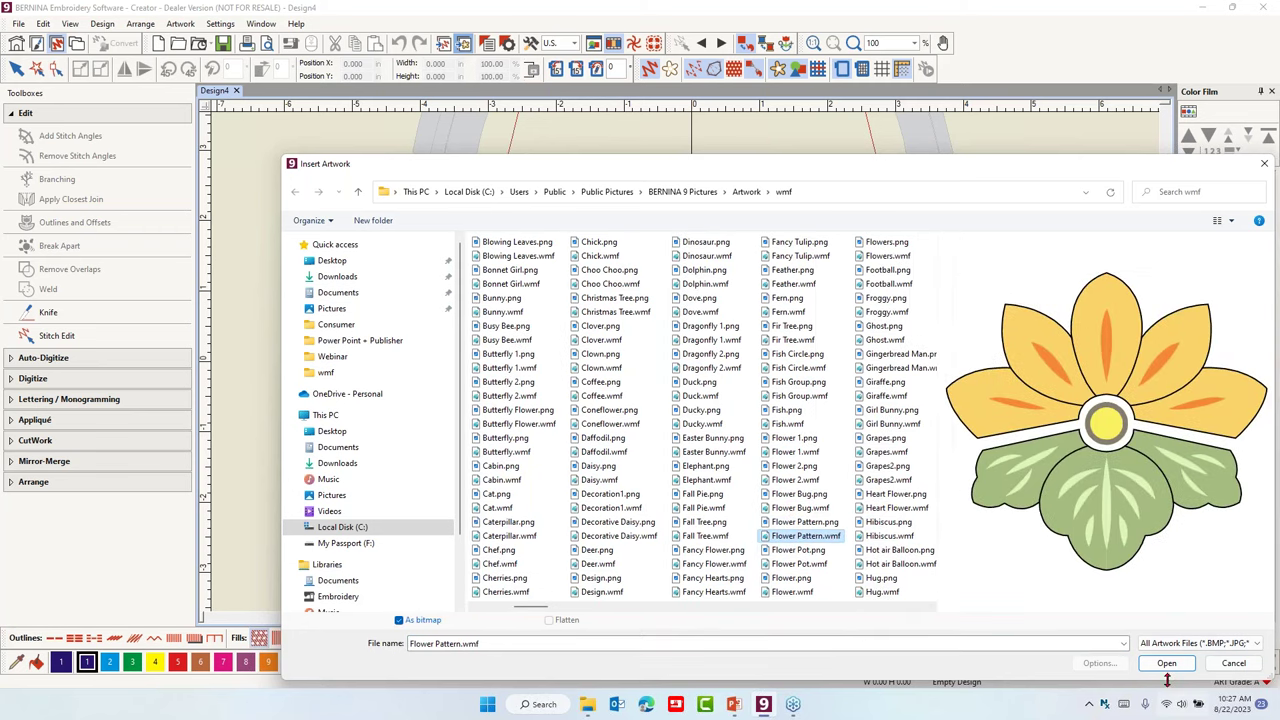
click(1165, 664)
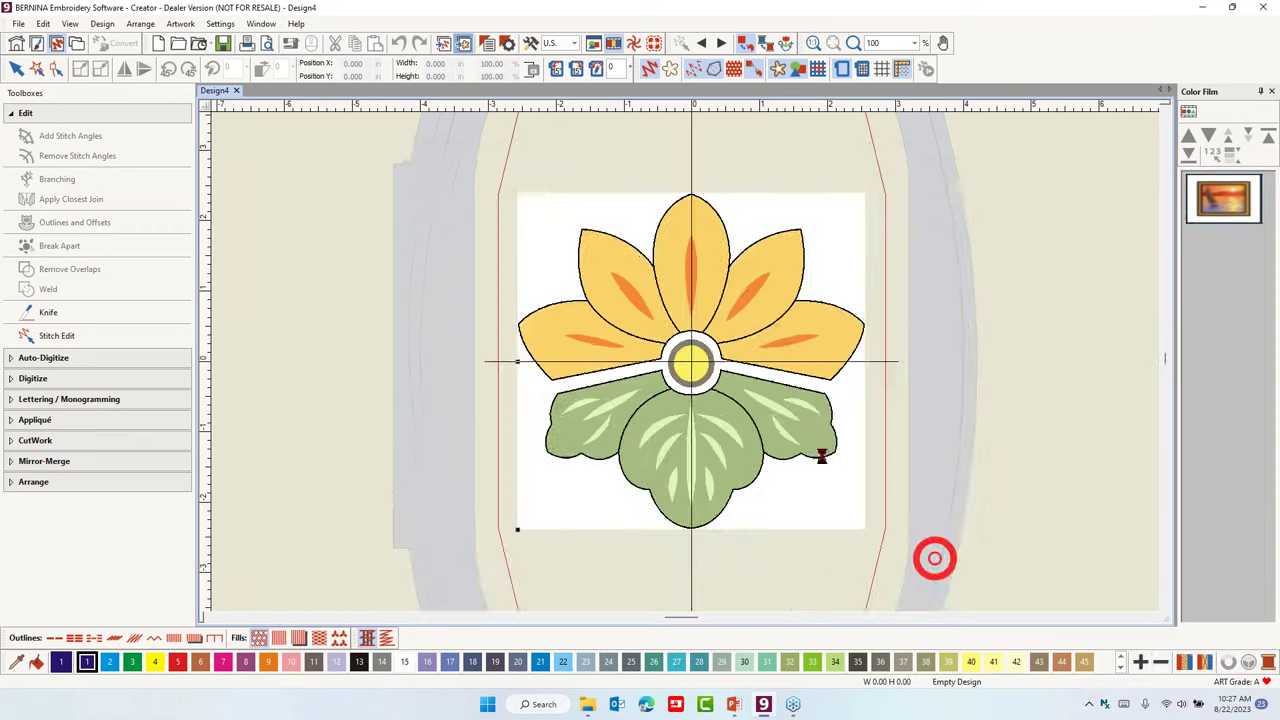
Bring up the auto-digitizing tools for the inserted flower bitmap.
scroll(686, 368, up, 2)
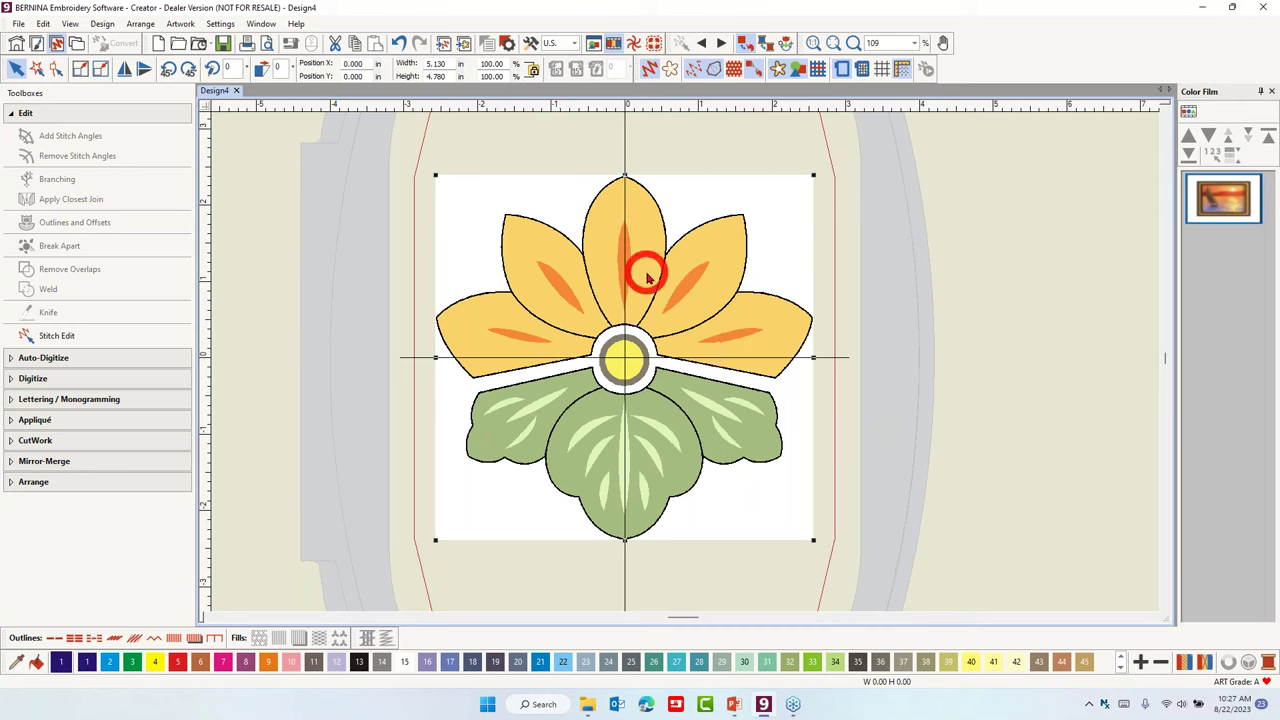
click(34, 357)
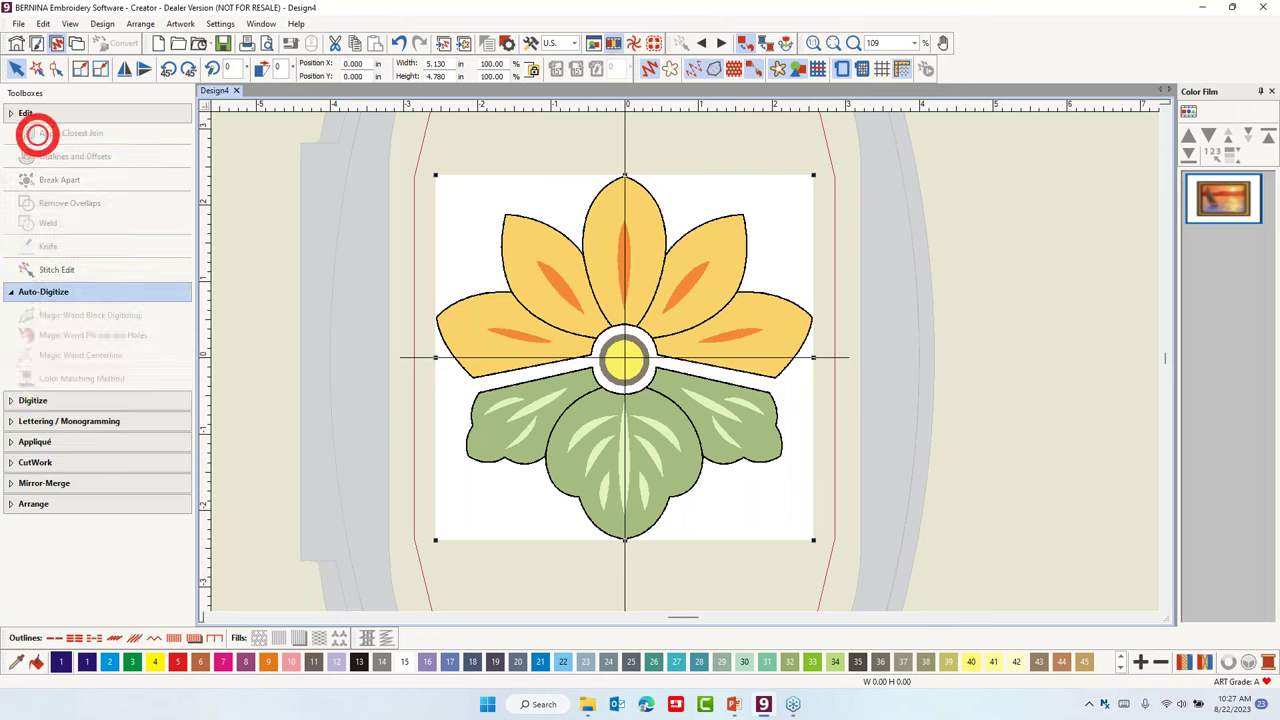
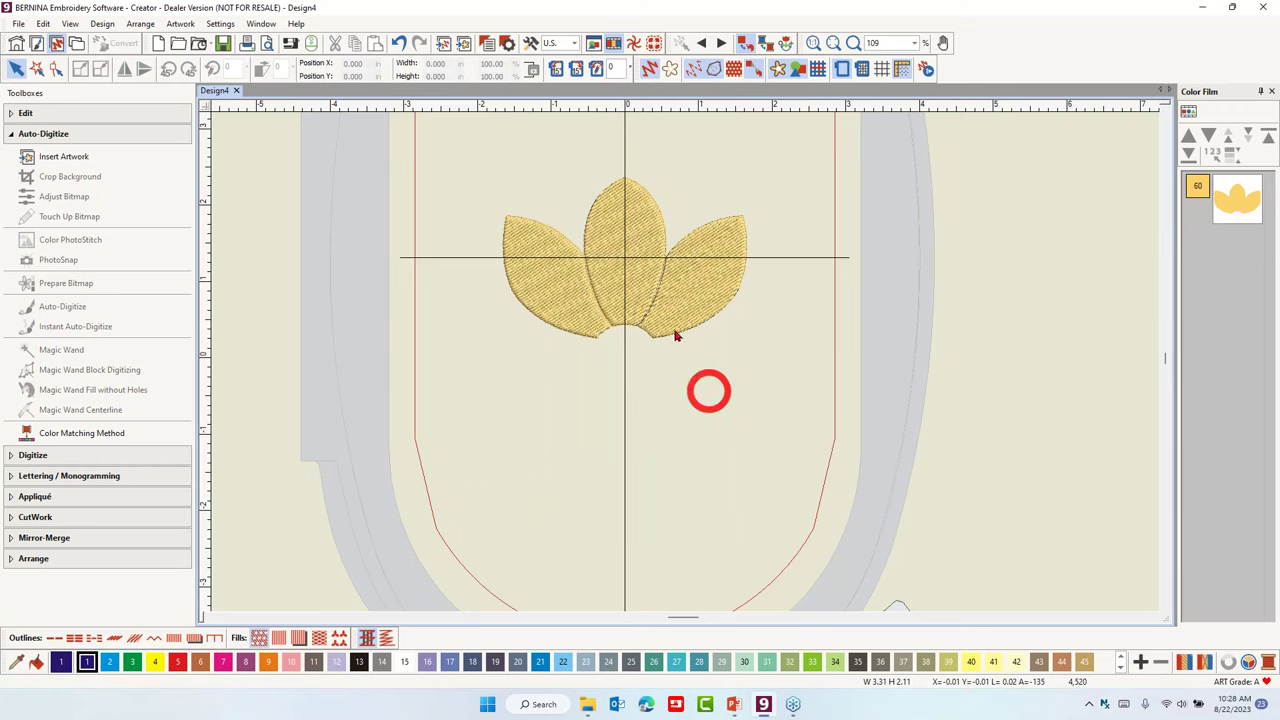
Make a five-copy wreath of the three gold petals around the centre point just below them.
click(1238, 204)
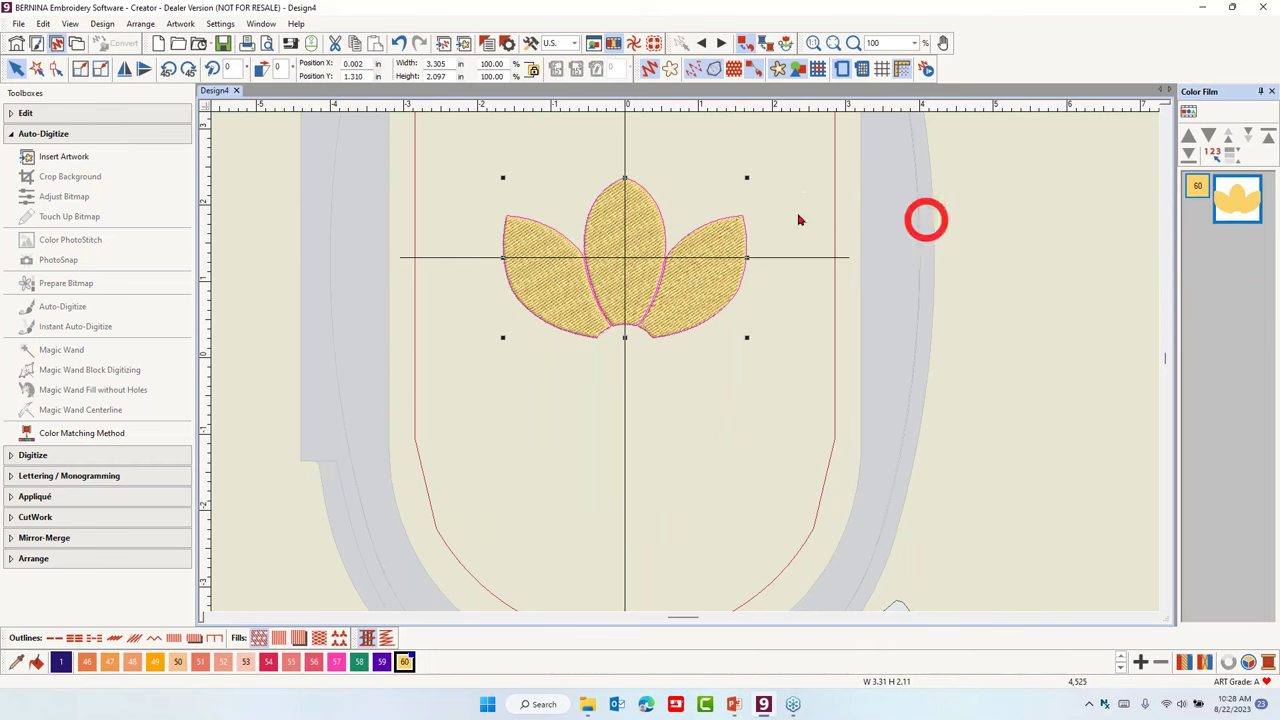
click(58, 538)
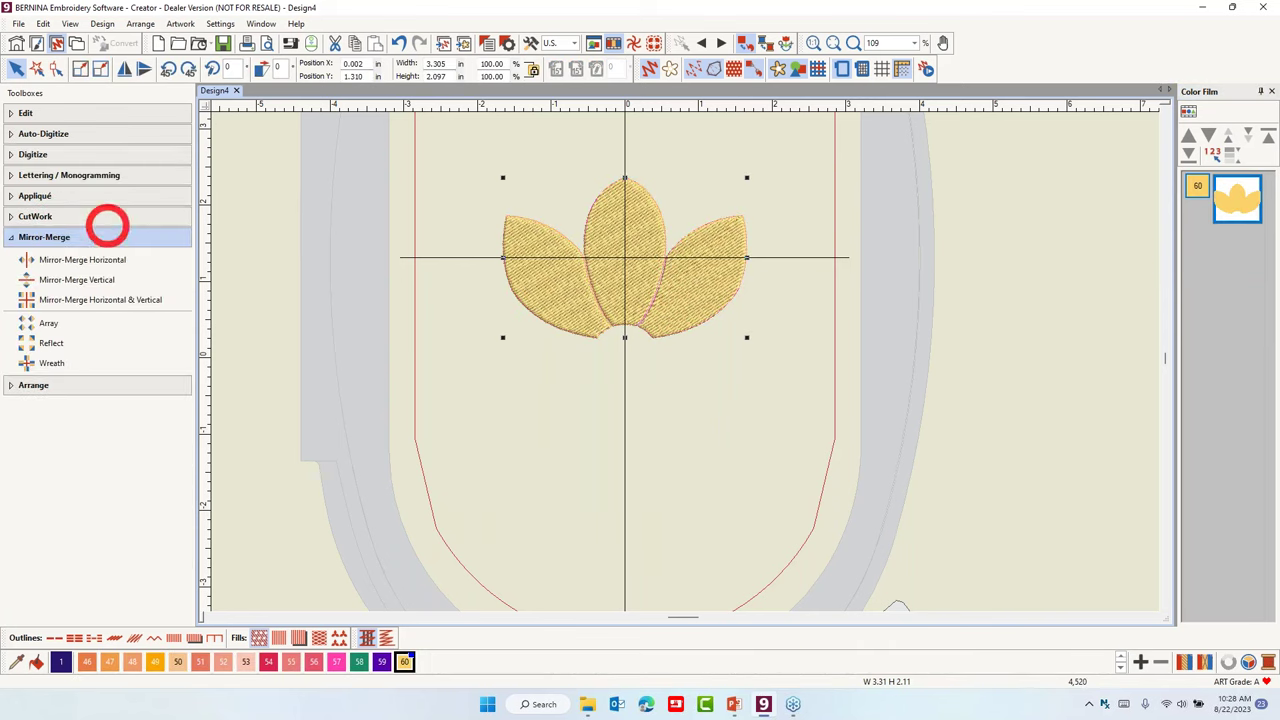
click(52, 364)
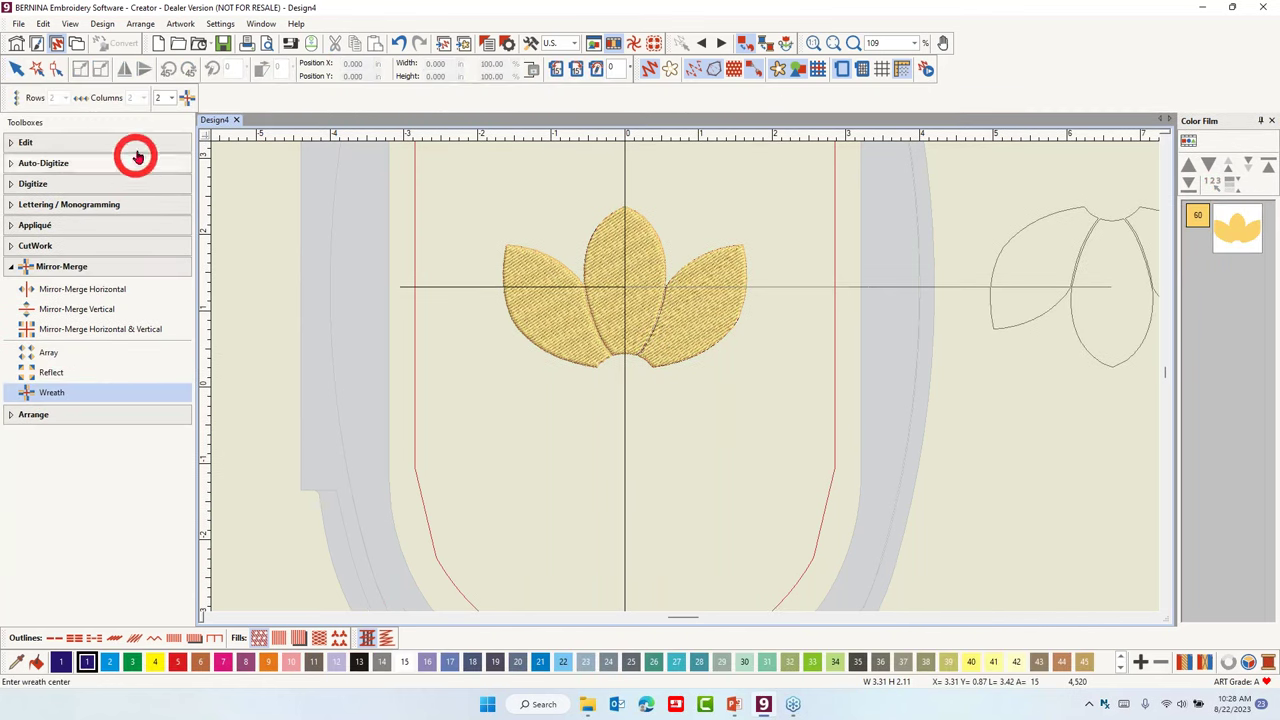
click(173, 99)
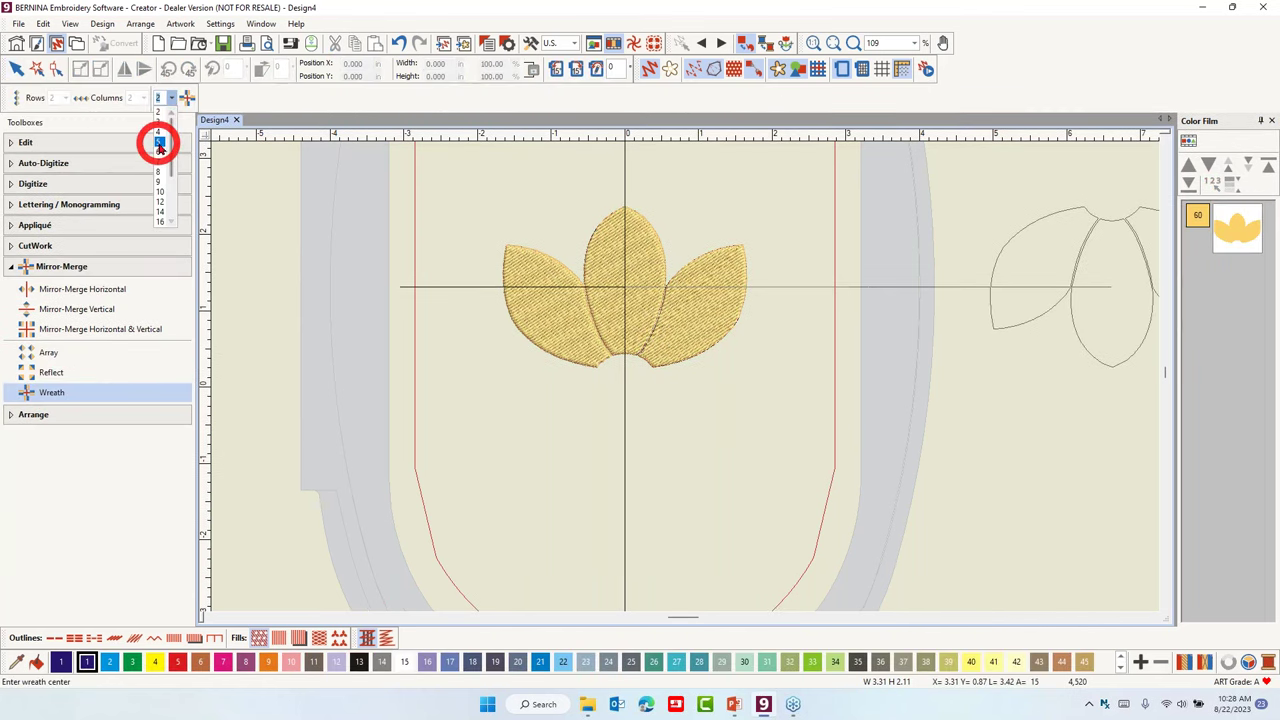
click(160, 144)
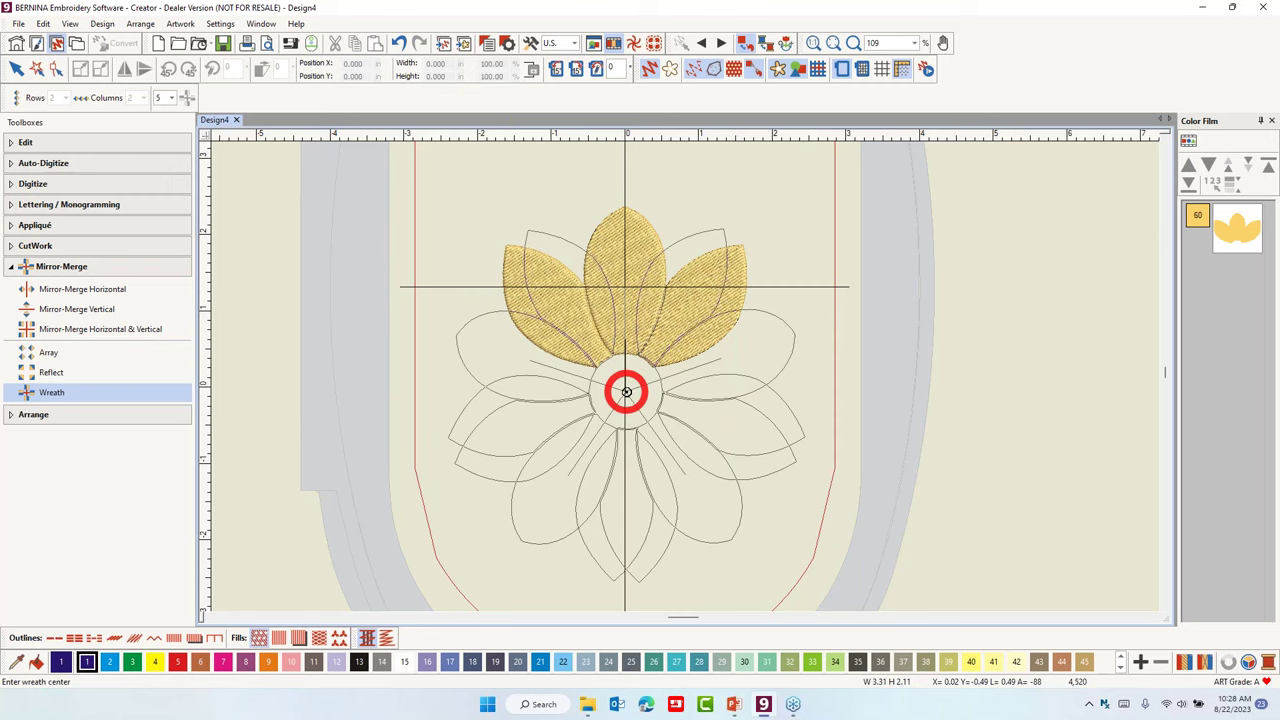
click(626, 391)
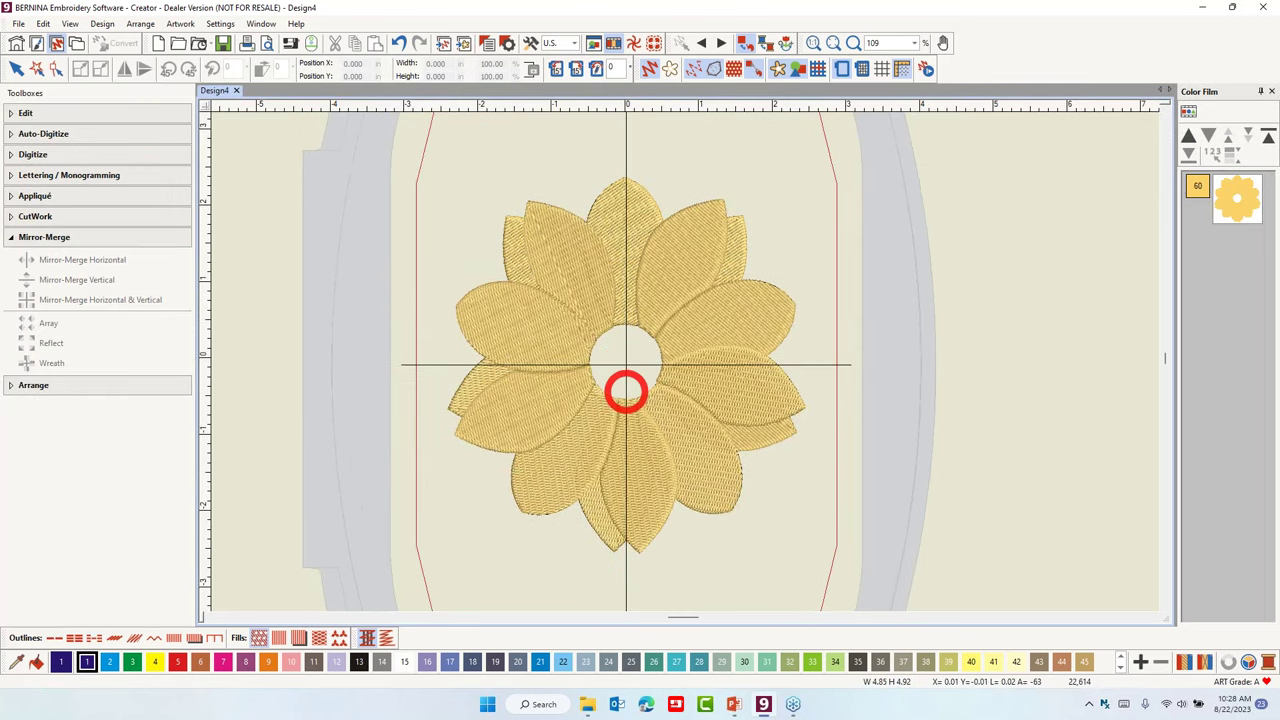
Convert all wreath petals from fills to backstitch outlines and branch them into a single object.
click(943, 357)
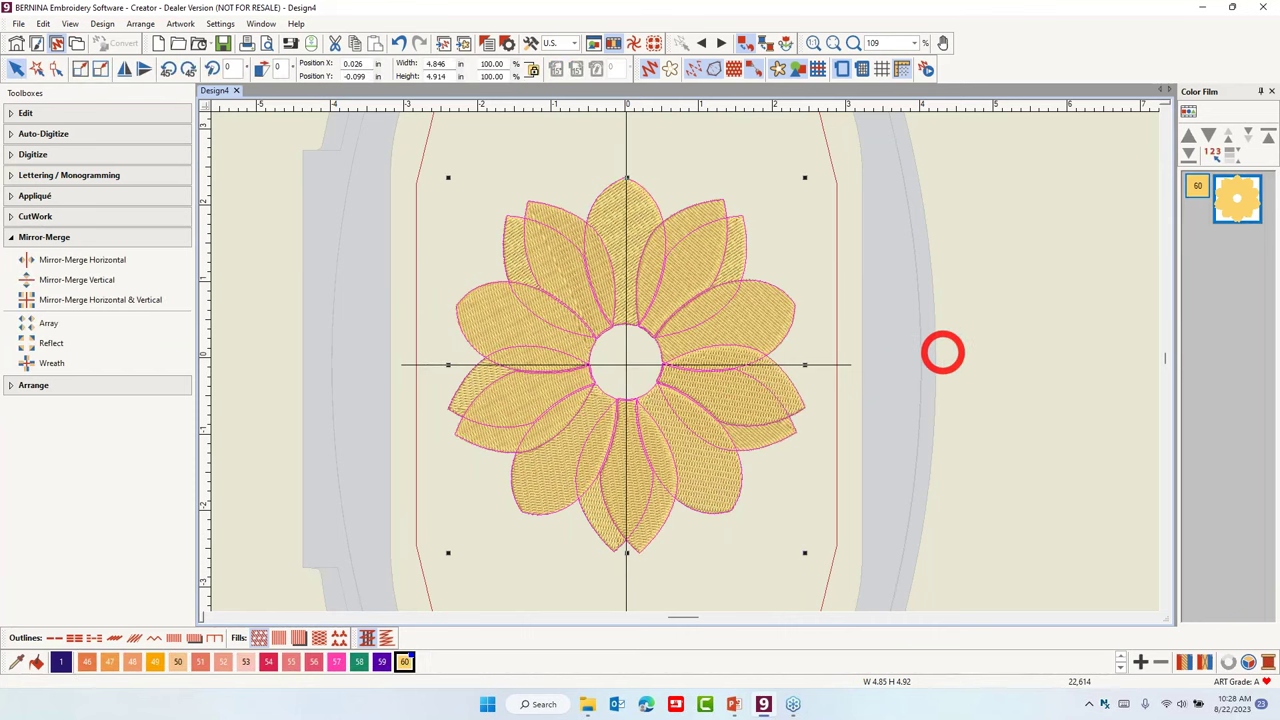
click(113, 640)
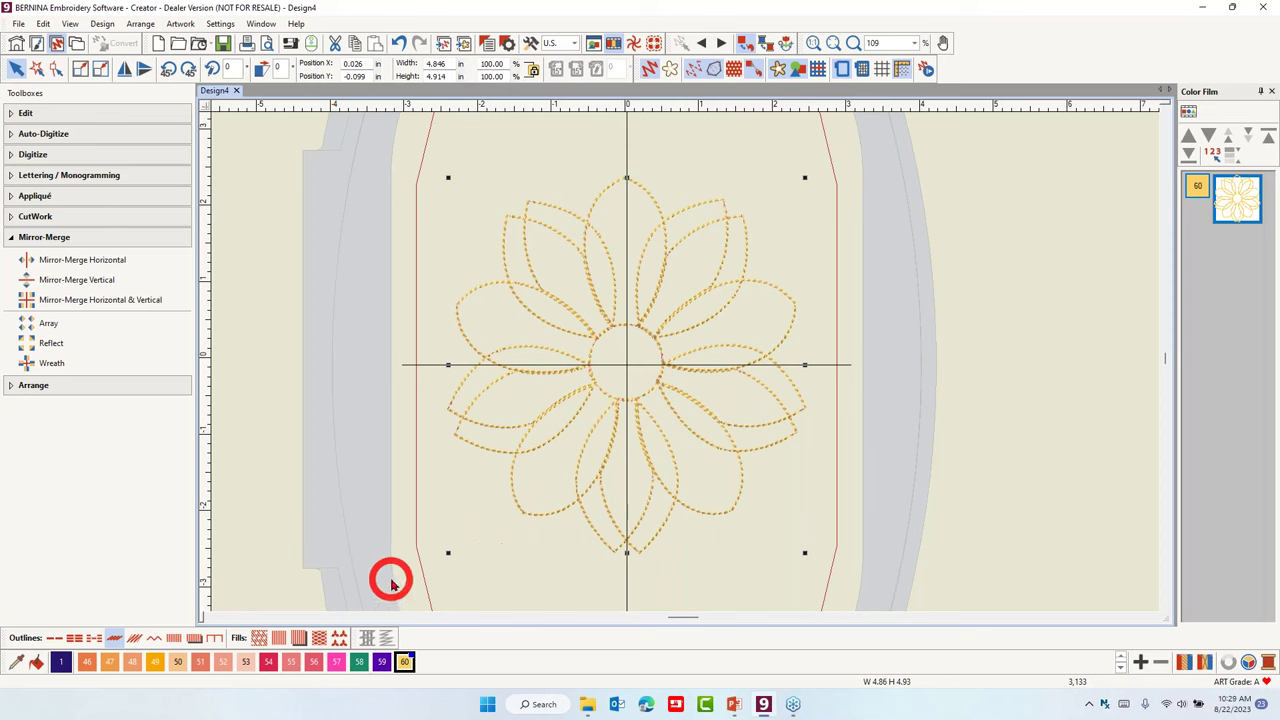
key(h)
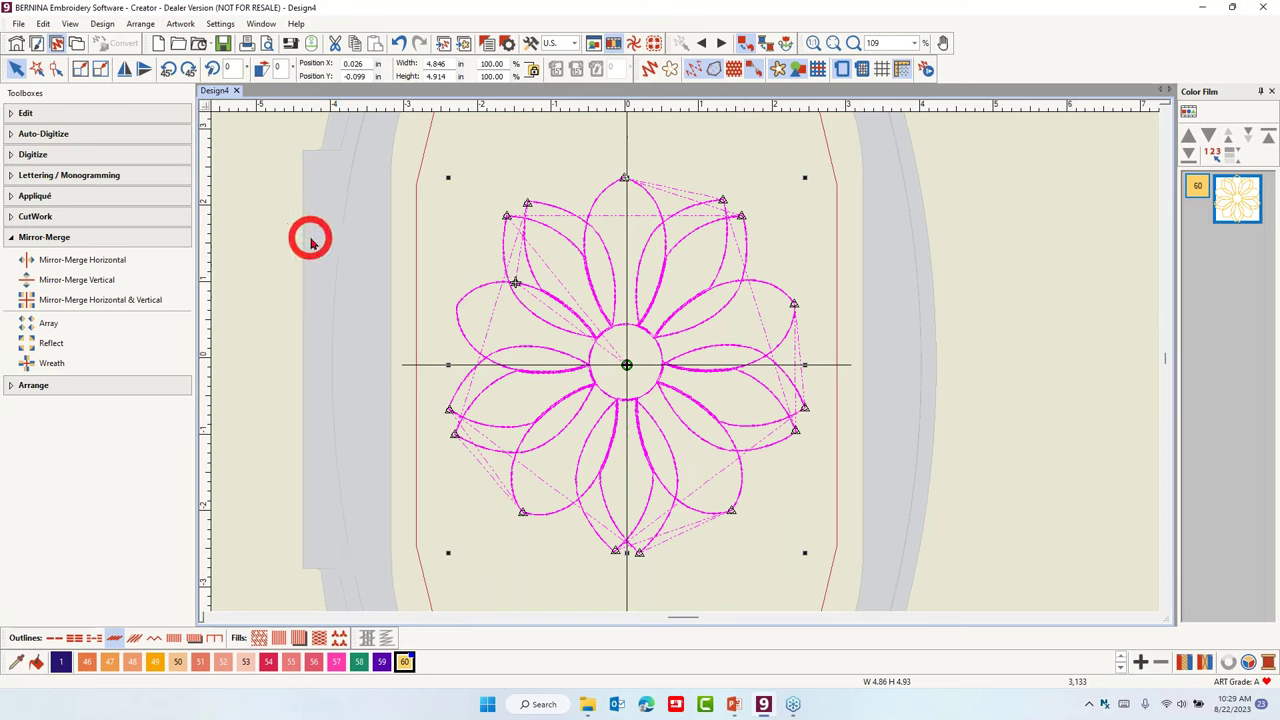
click(38, 114)
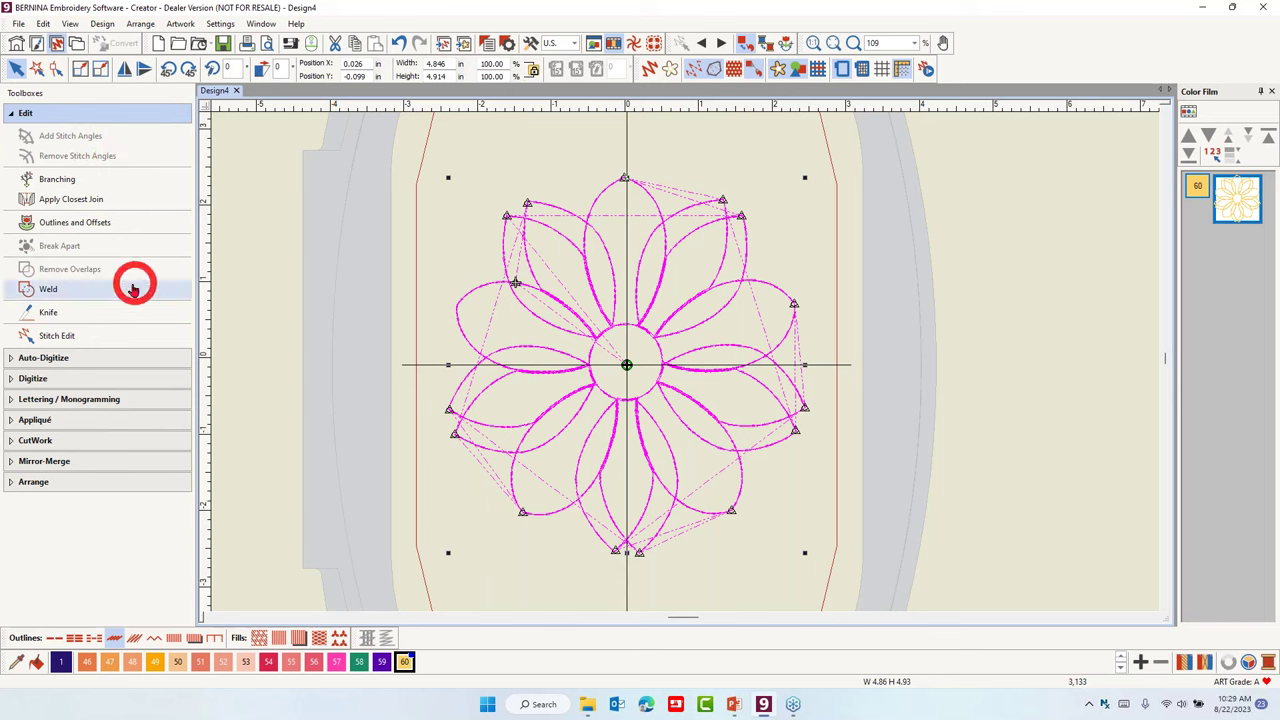
click(60, 184)
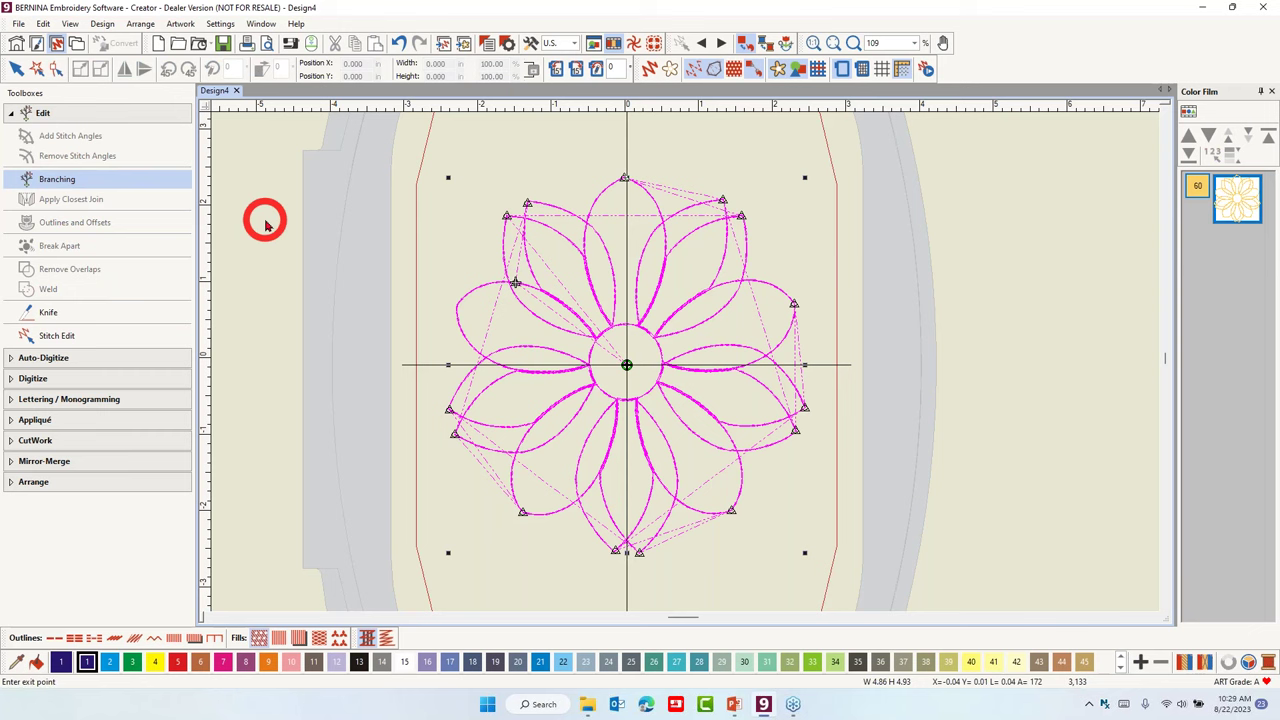
click(266, 225)
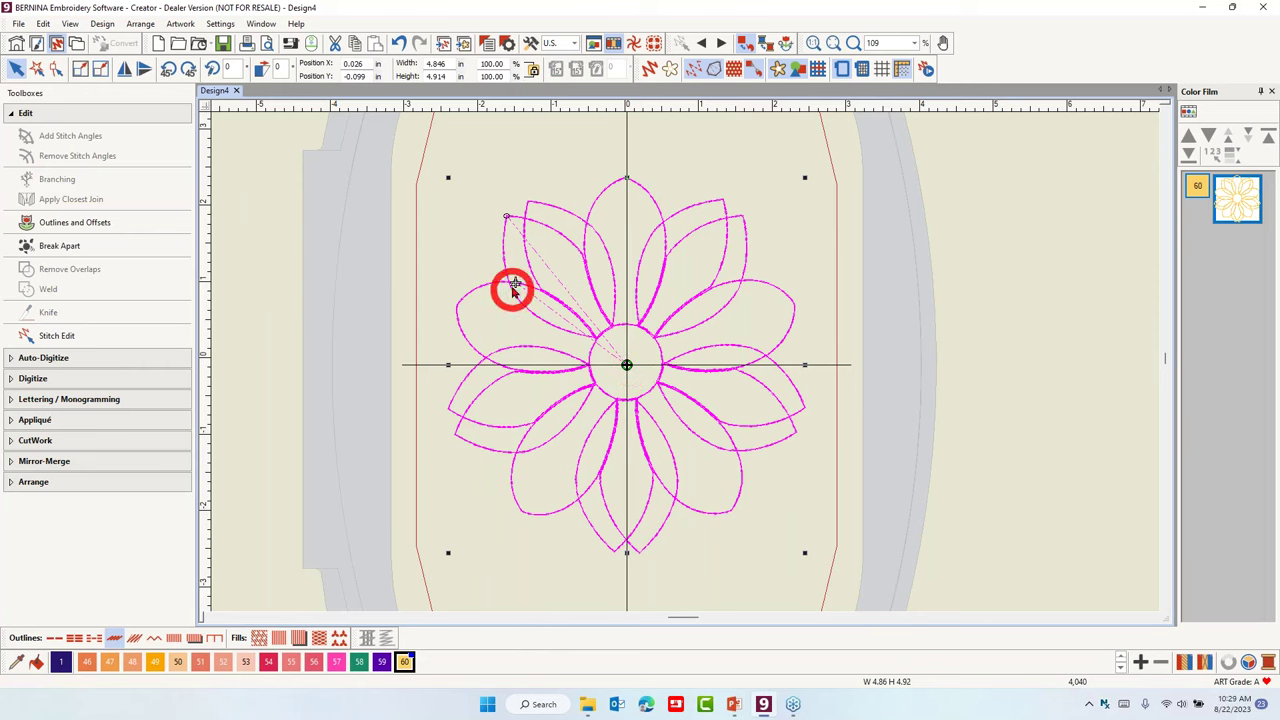
click(626, 366)
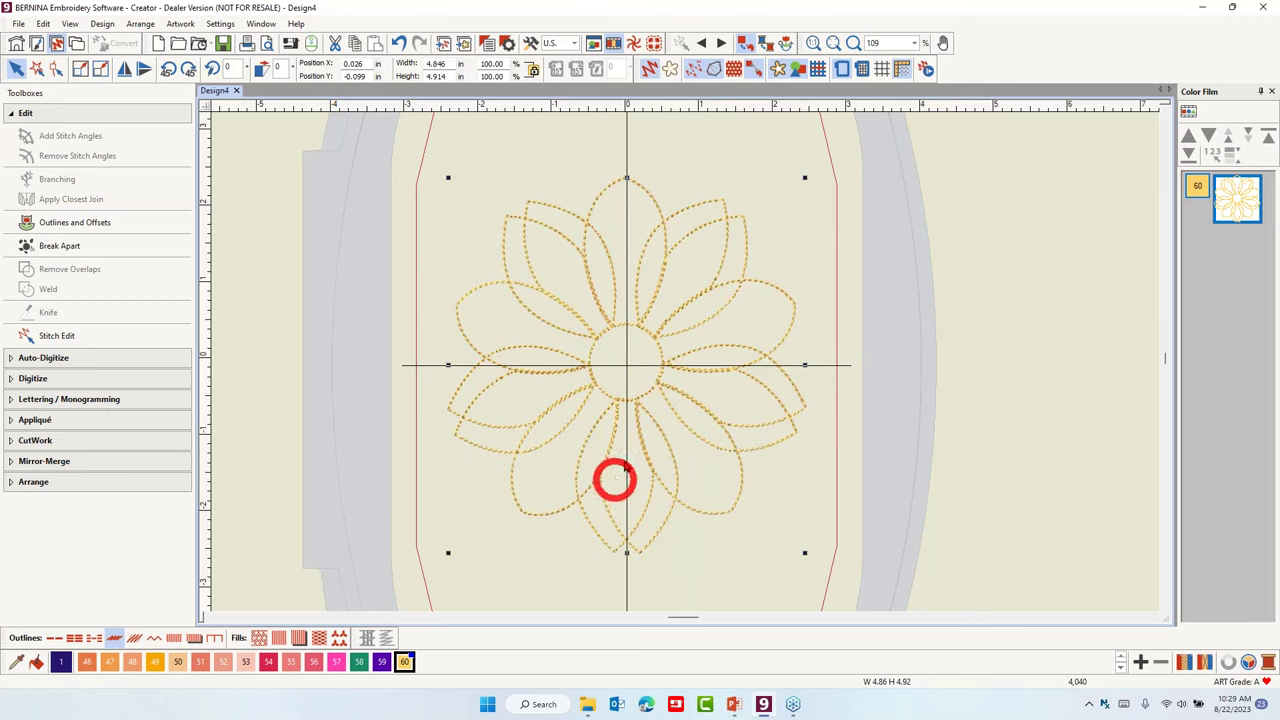
Save the design as Magic Wand Fill without holes in the Auto Digitize folder and close it.
scroll(686, 367, down, 3)
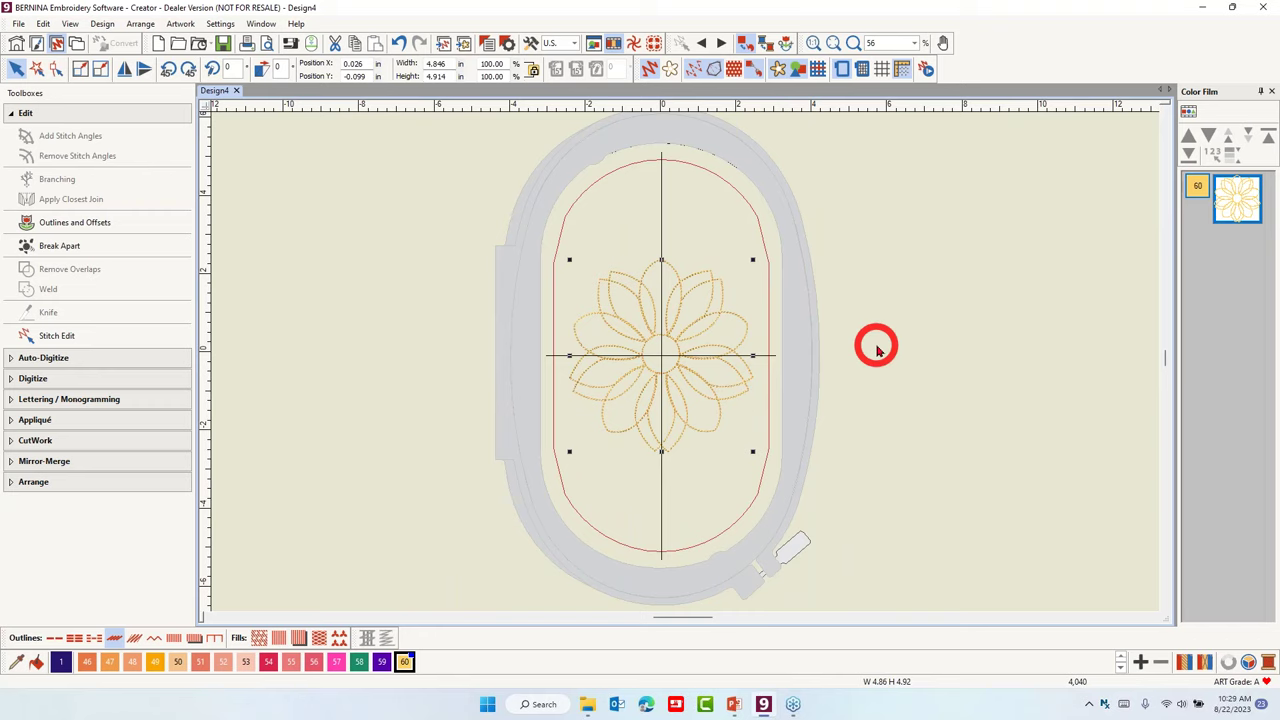
click(18, 23)
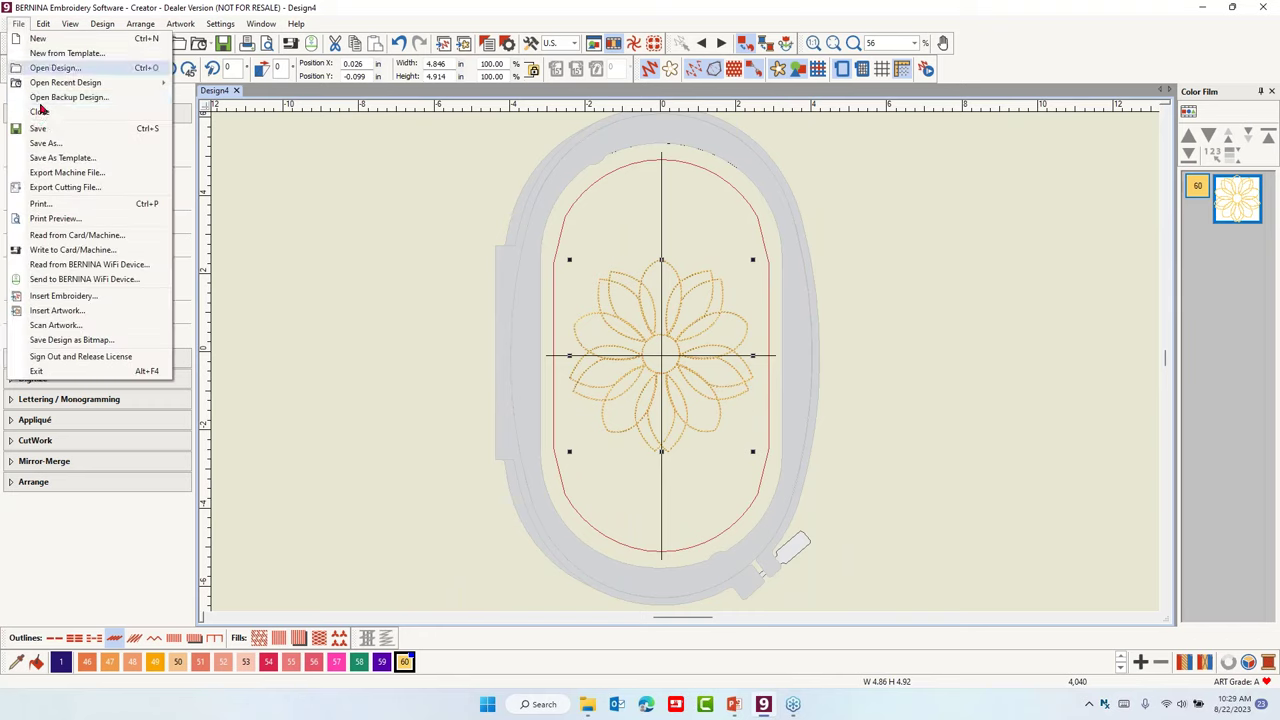
click(45, 143)
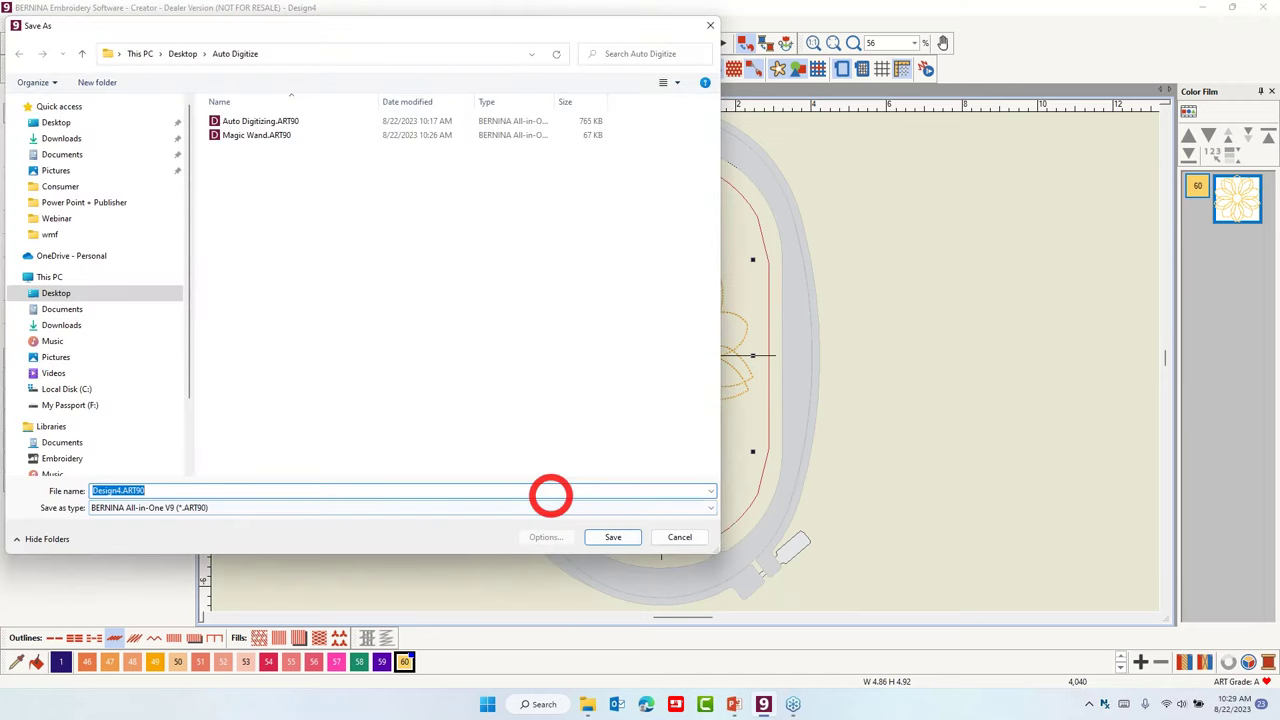
text(Magic W)
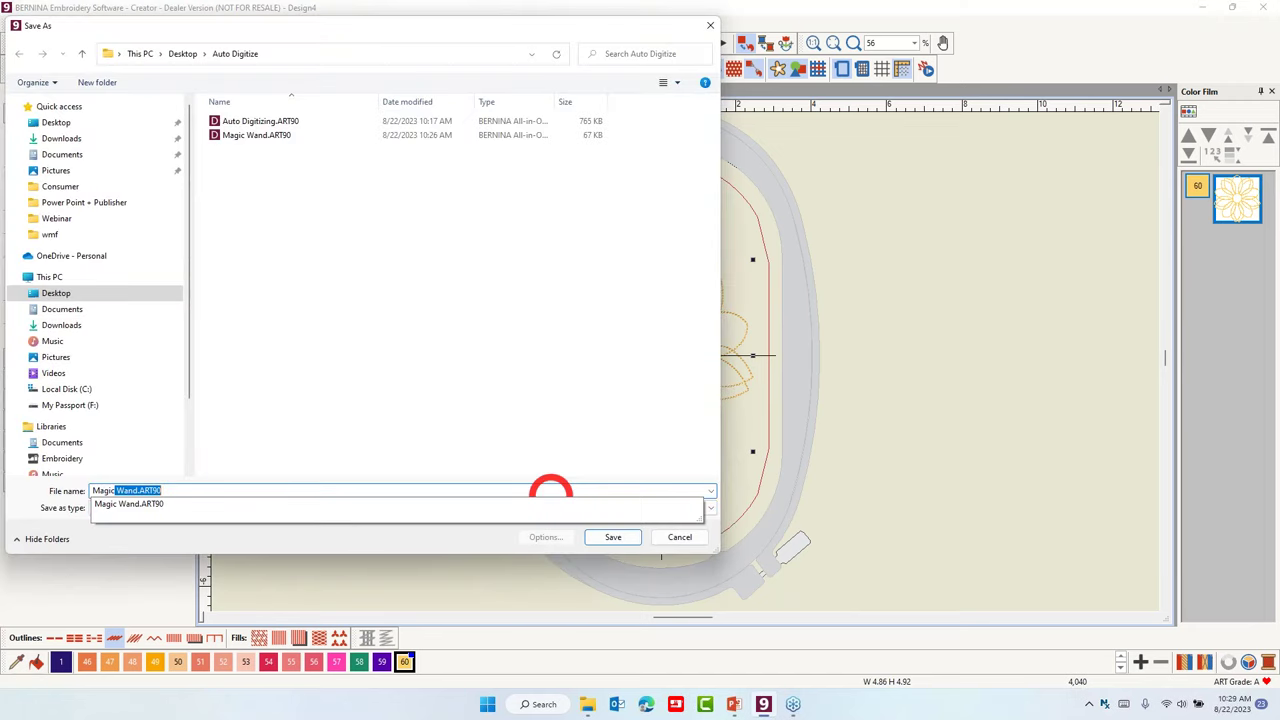
text(and Fill without holes)
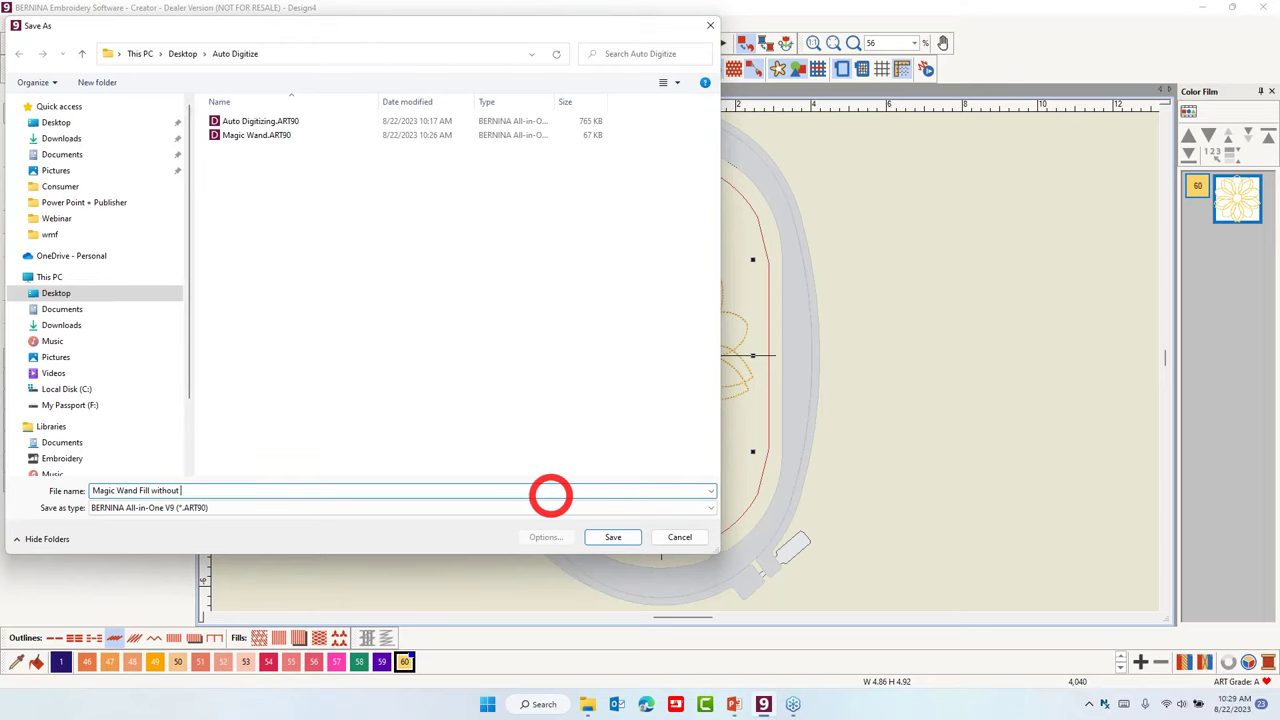
click(620, 537)
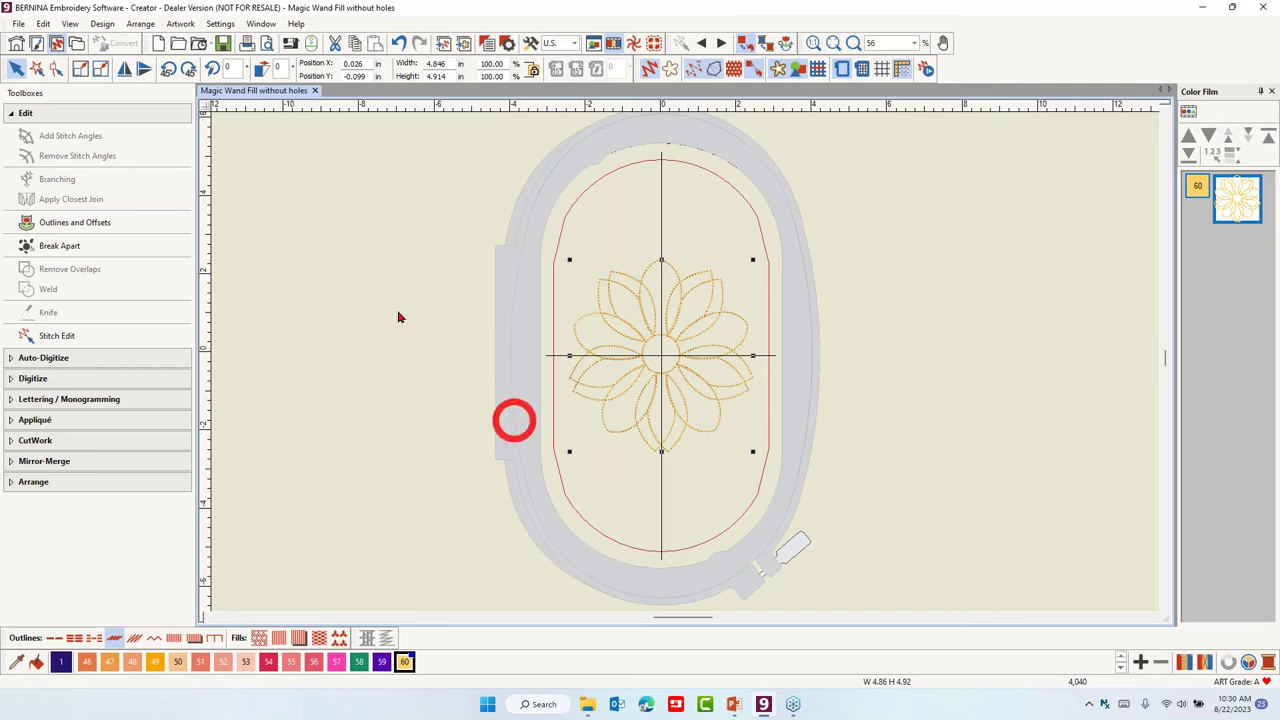
click(314, 90)
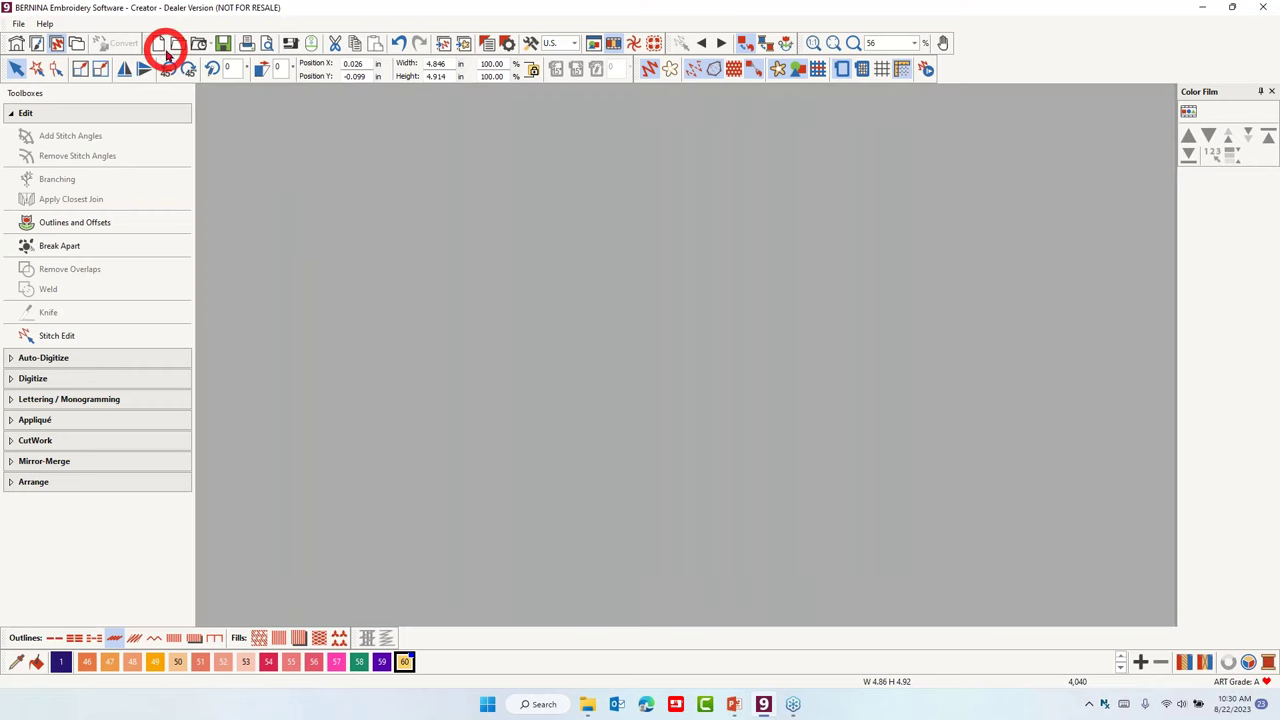
Start a new design and browse for artwork in the 04_Centerline-Outline folder, shown as a list.
click(158, 43)
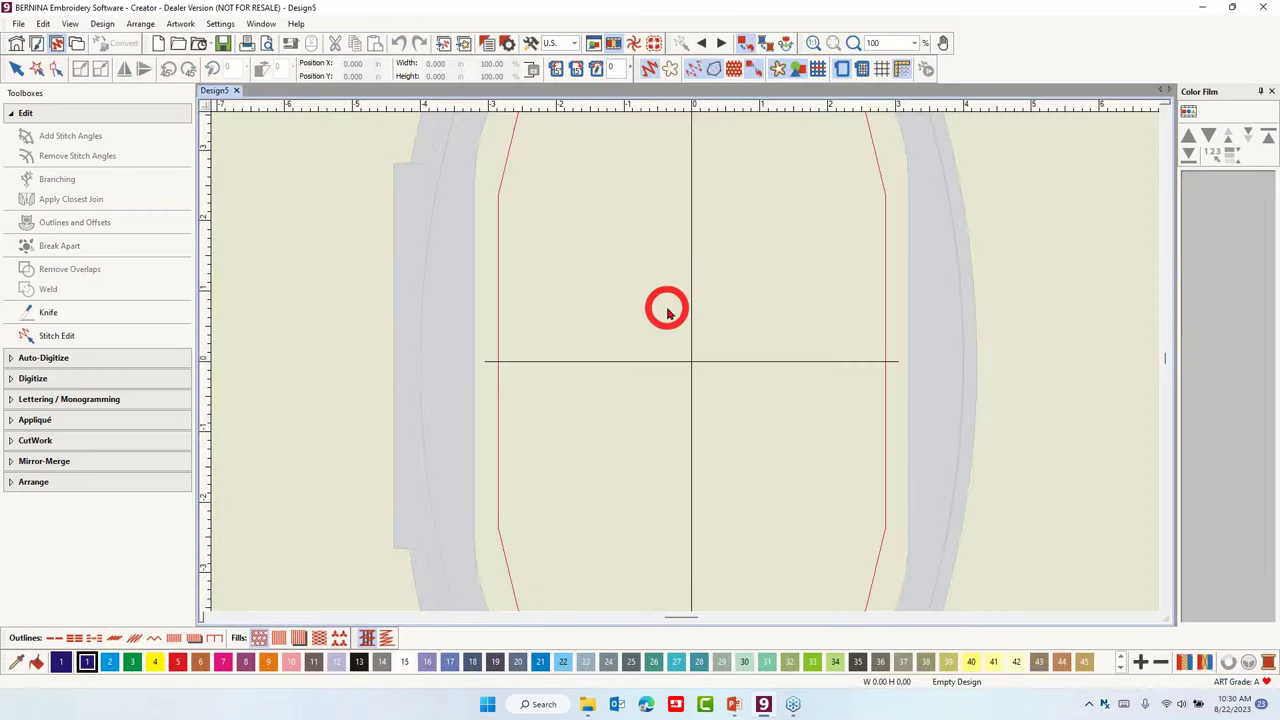
click(464, 45)
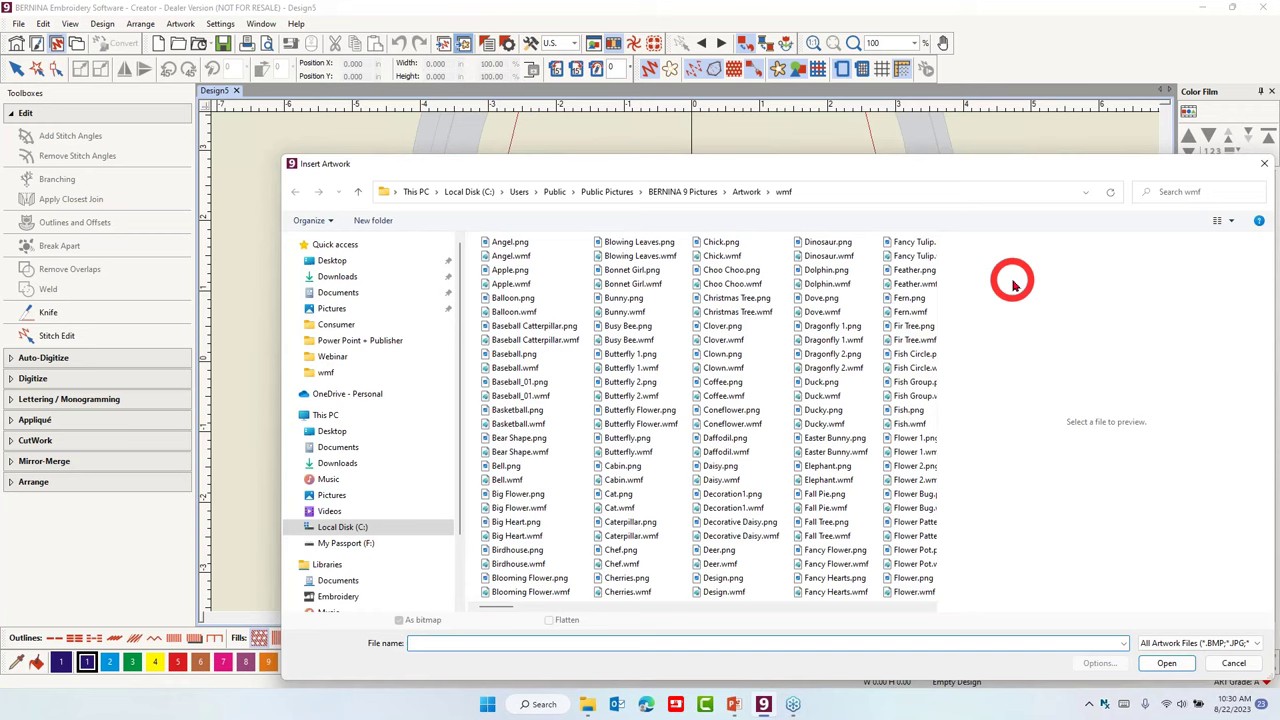
click(746, 192)
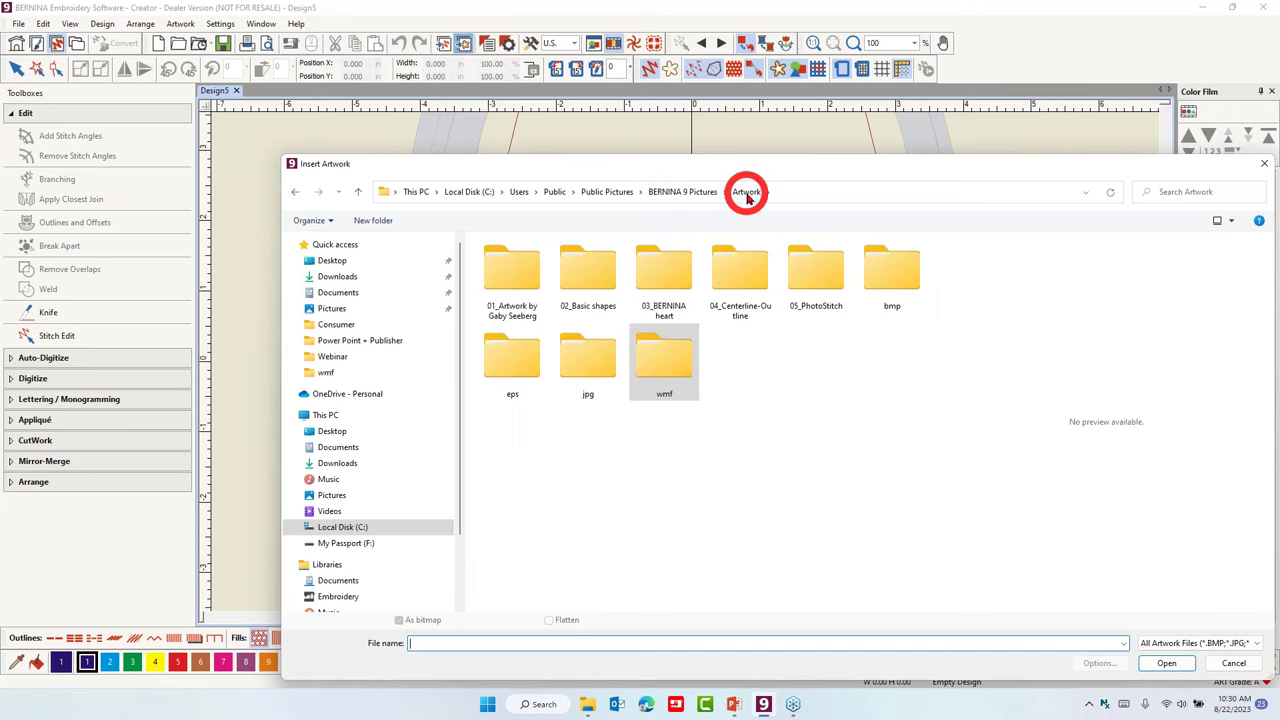
double_click(742, 277)
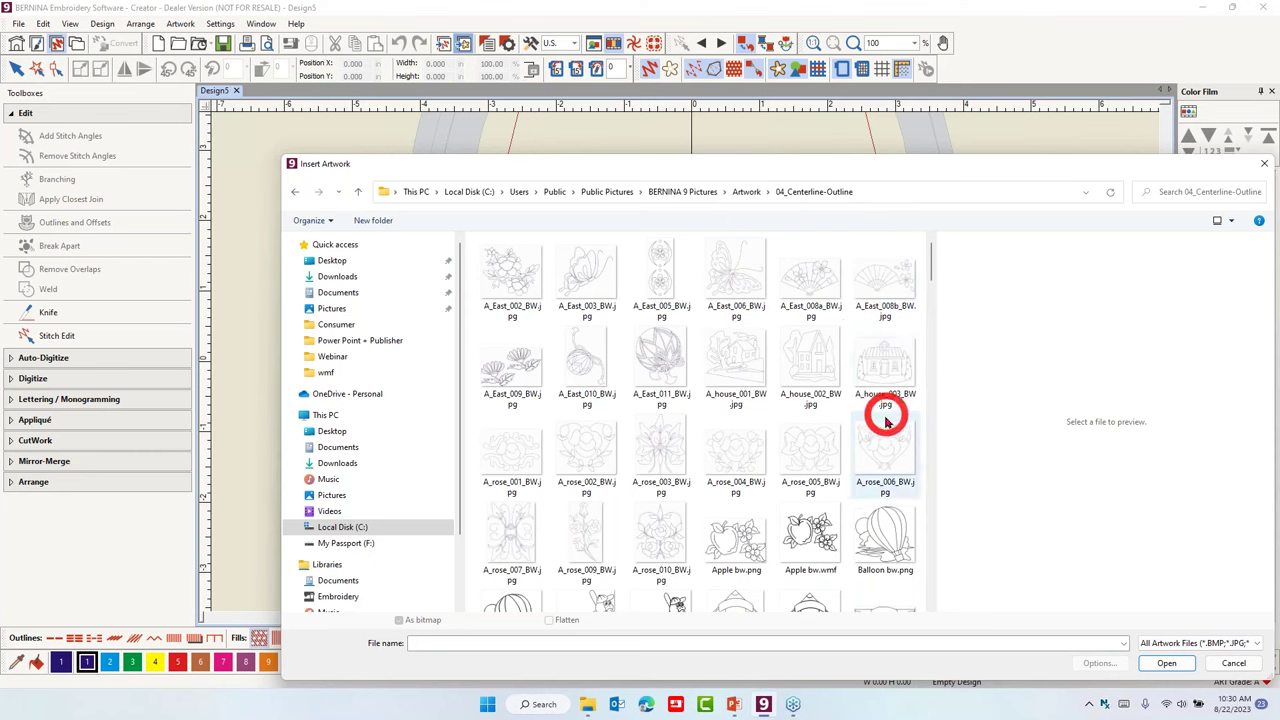
click(1231, 221)
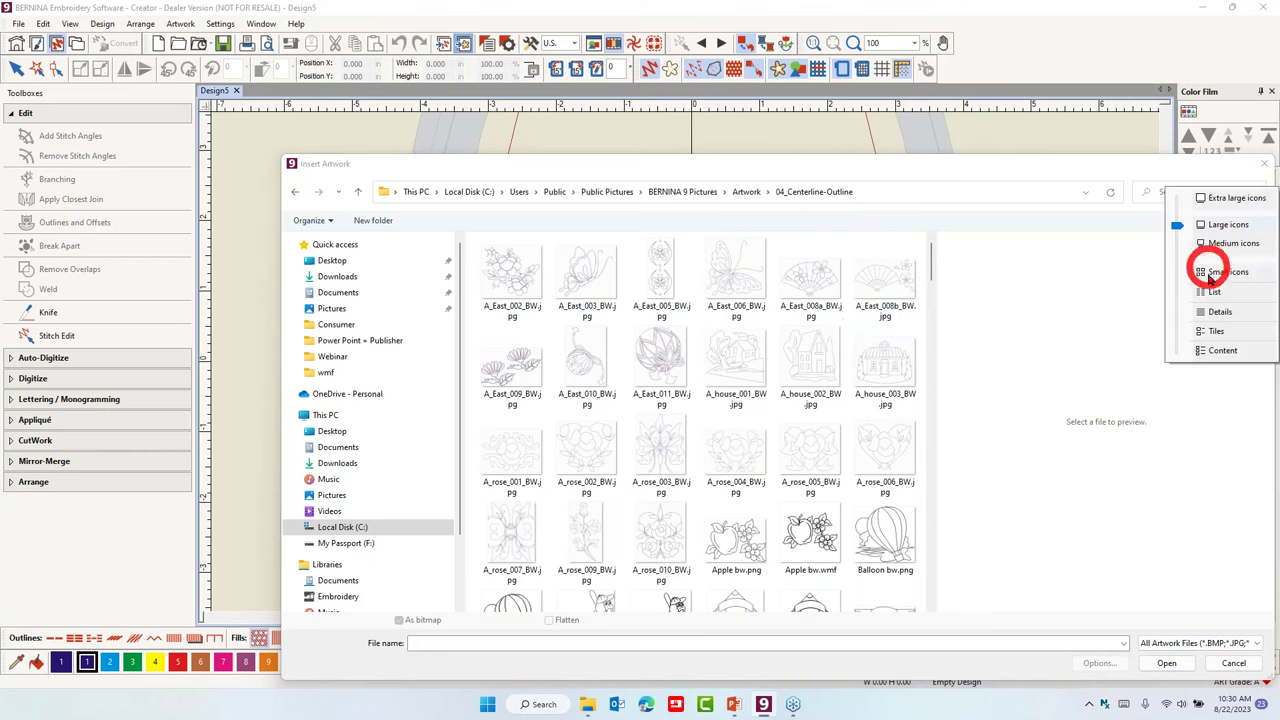
click(1215, 292)
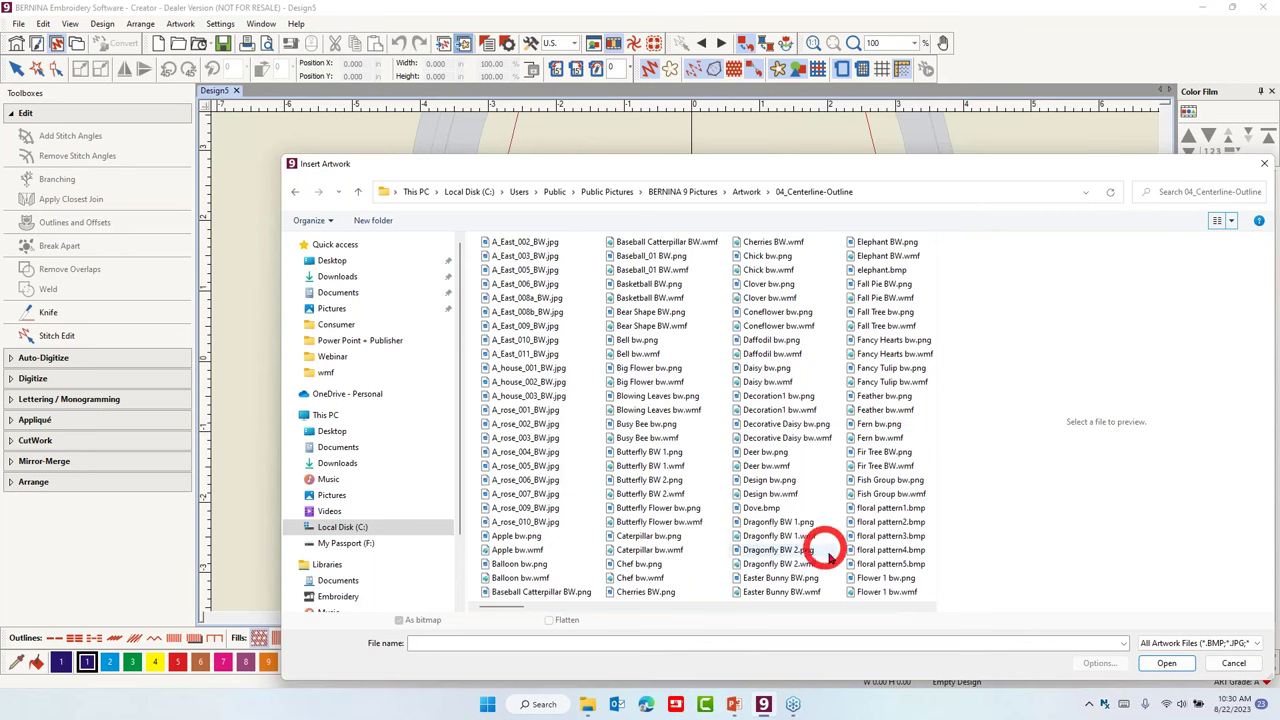
Preview the elephant artwork files and insert elephant.bmp into the design.
click(868, 258)
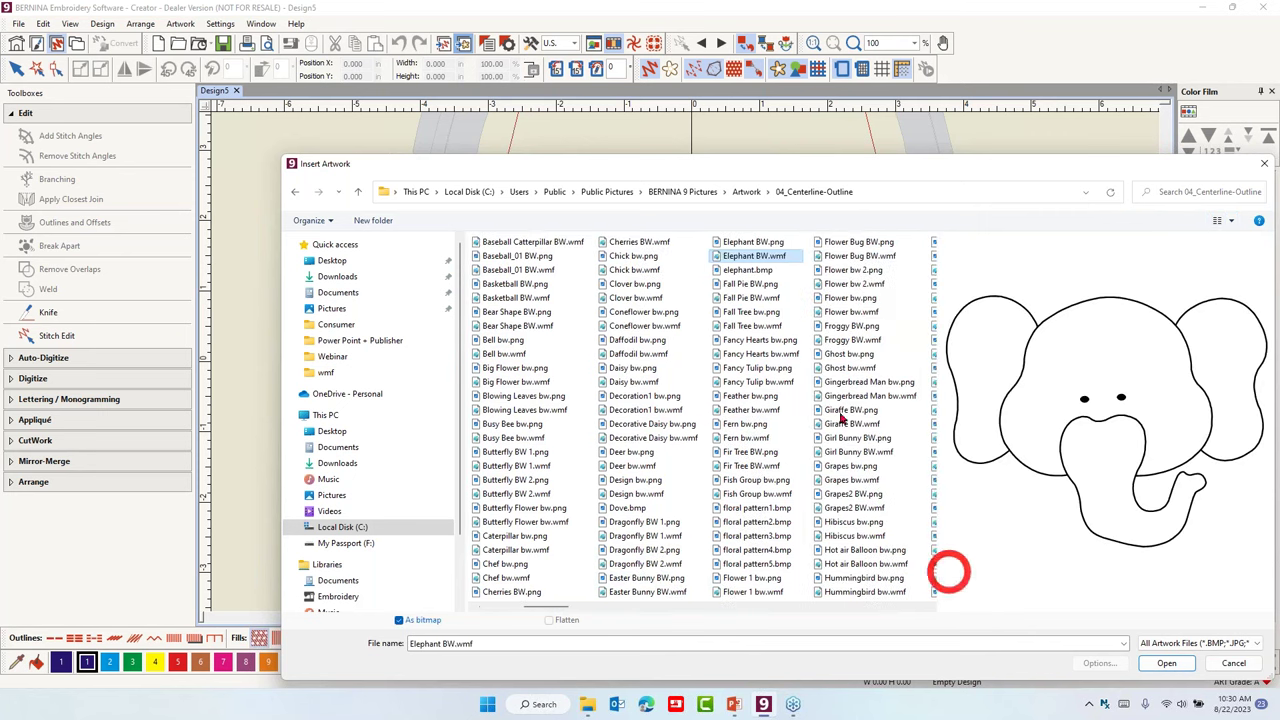
click(745, 242)
click(745, 270)
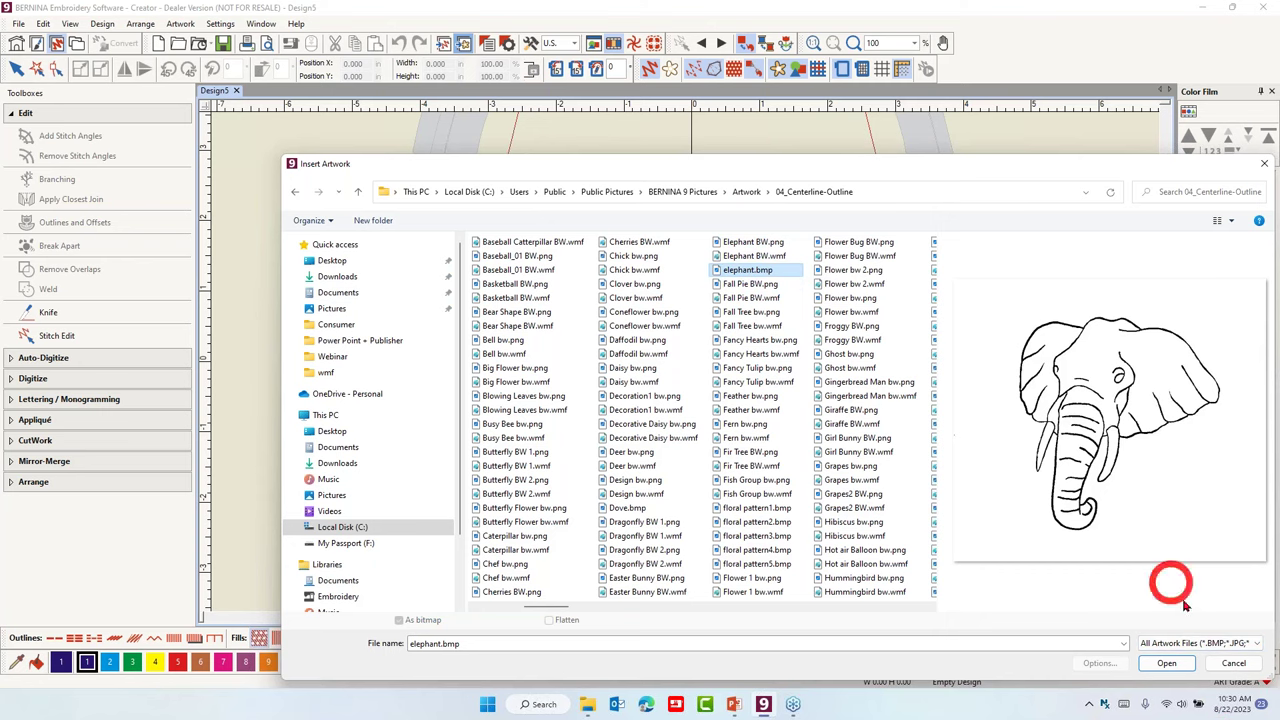
click(1166, 663)
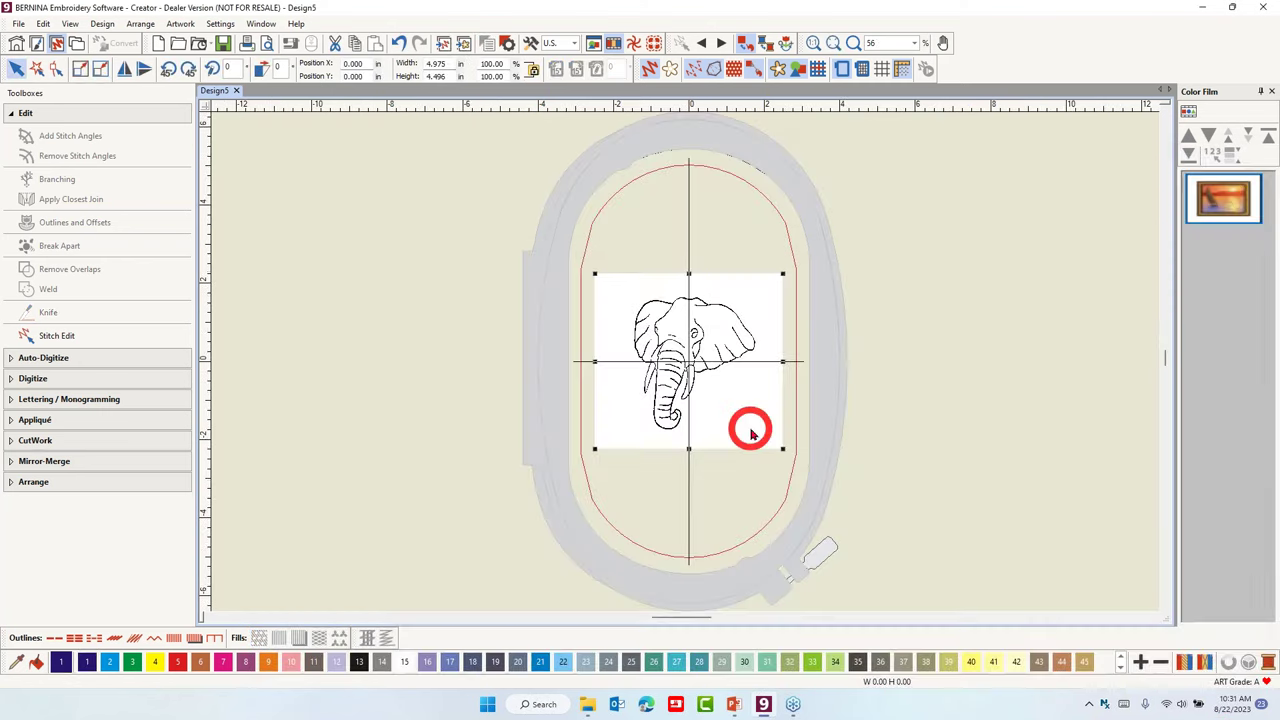
Scale the inserted elephant artwork to 150 percent of its size.
scroll(714, 400, up, 2)
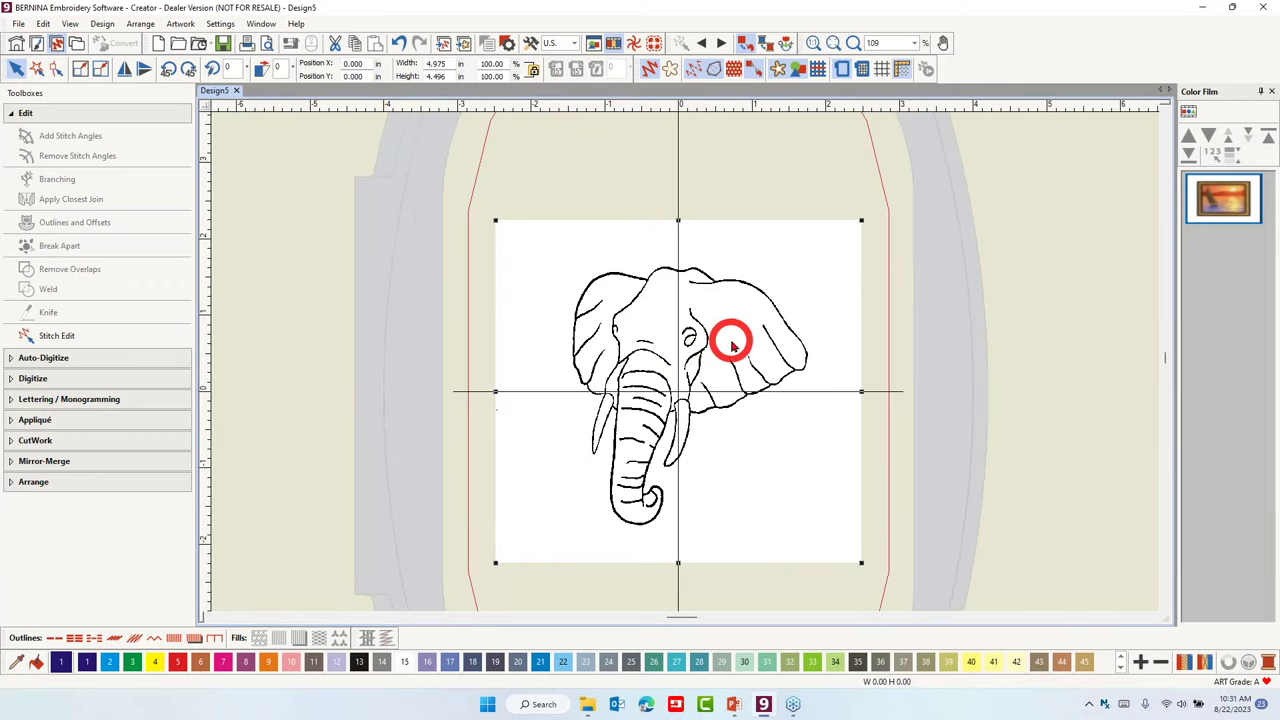
click(500, 64)
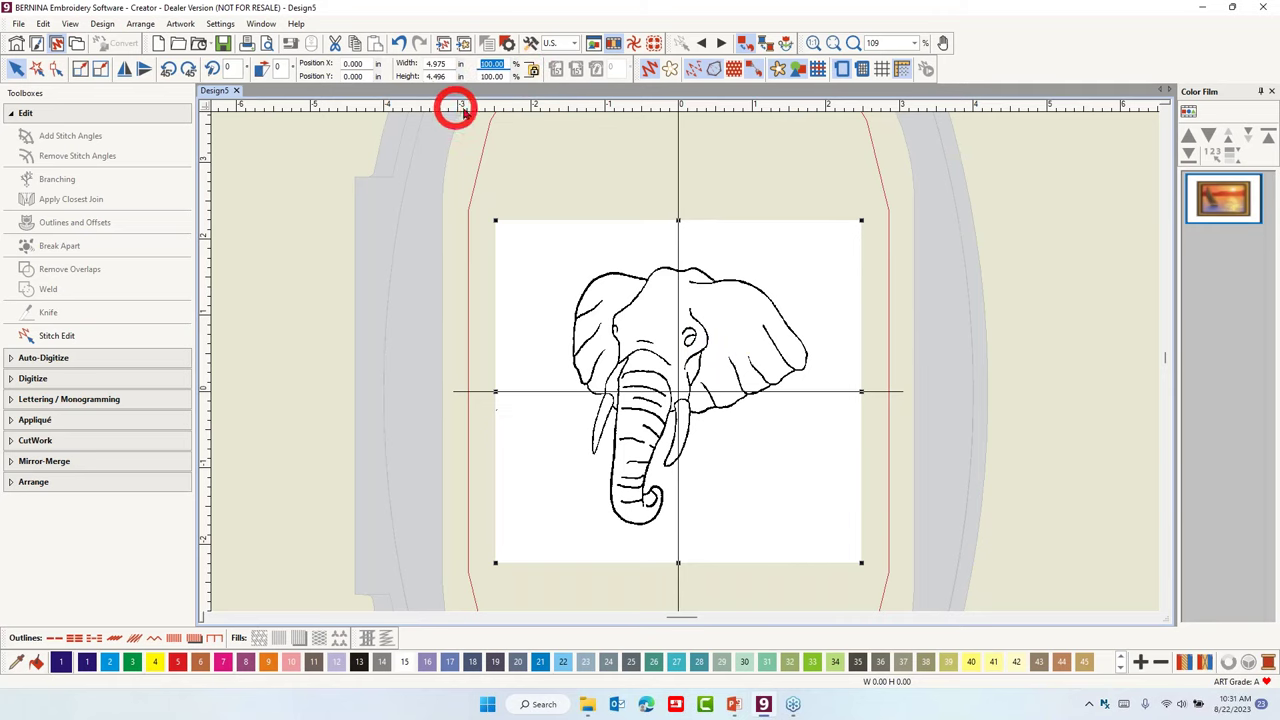
text(150)
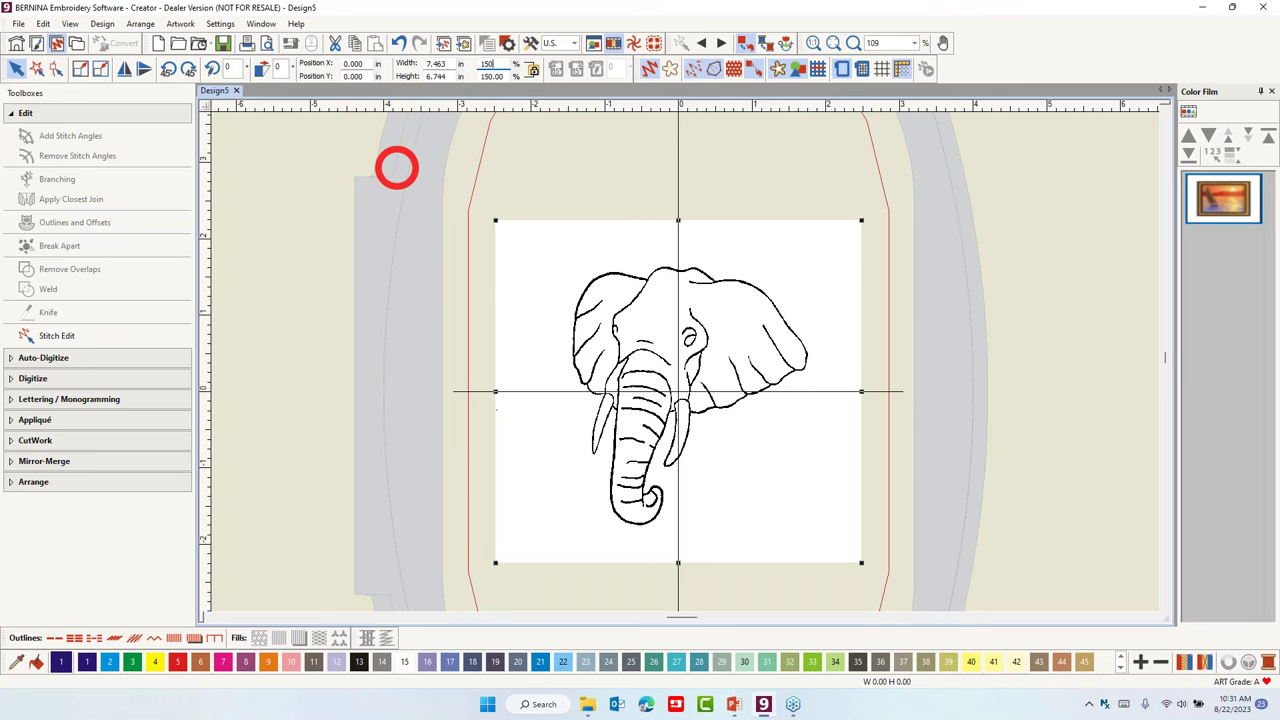
key(Return)
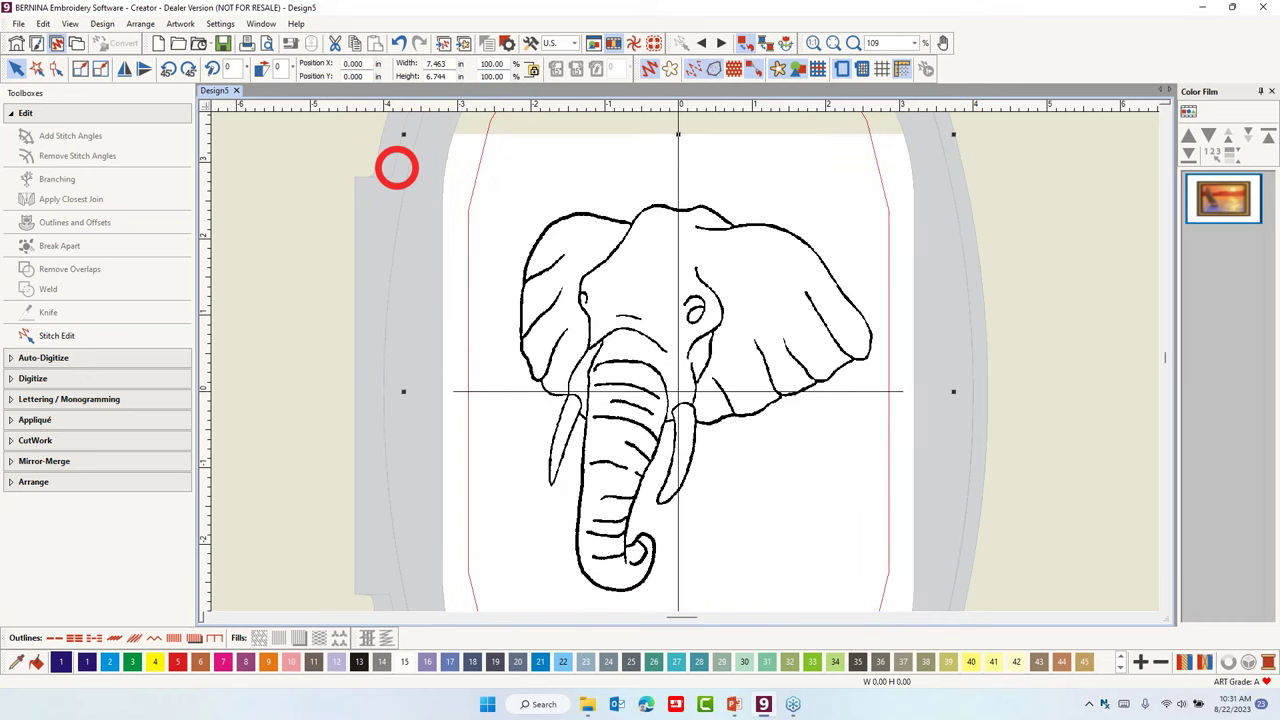
Run Prepare Bitmap on the elephant artwork and accept the default color and detail processing.
click(52, 362)
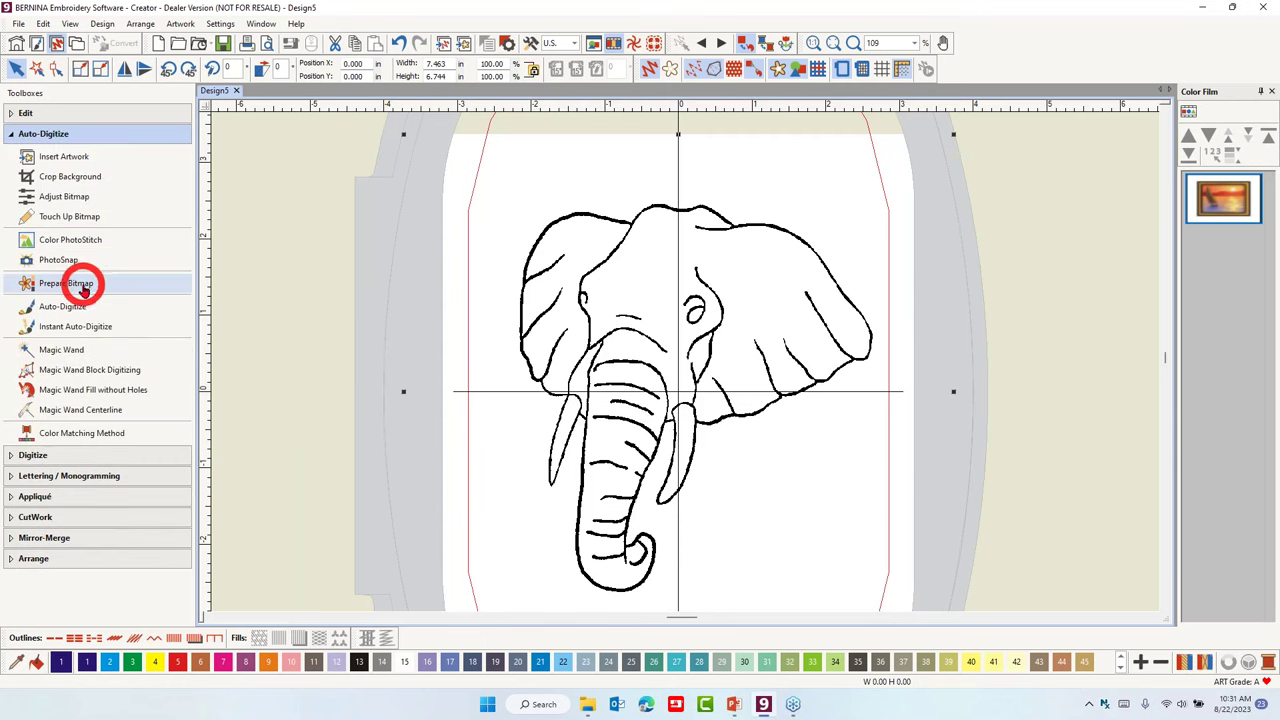
click(83, 285)
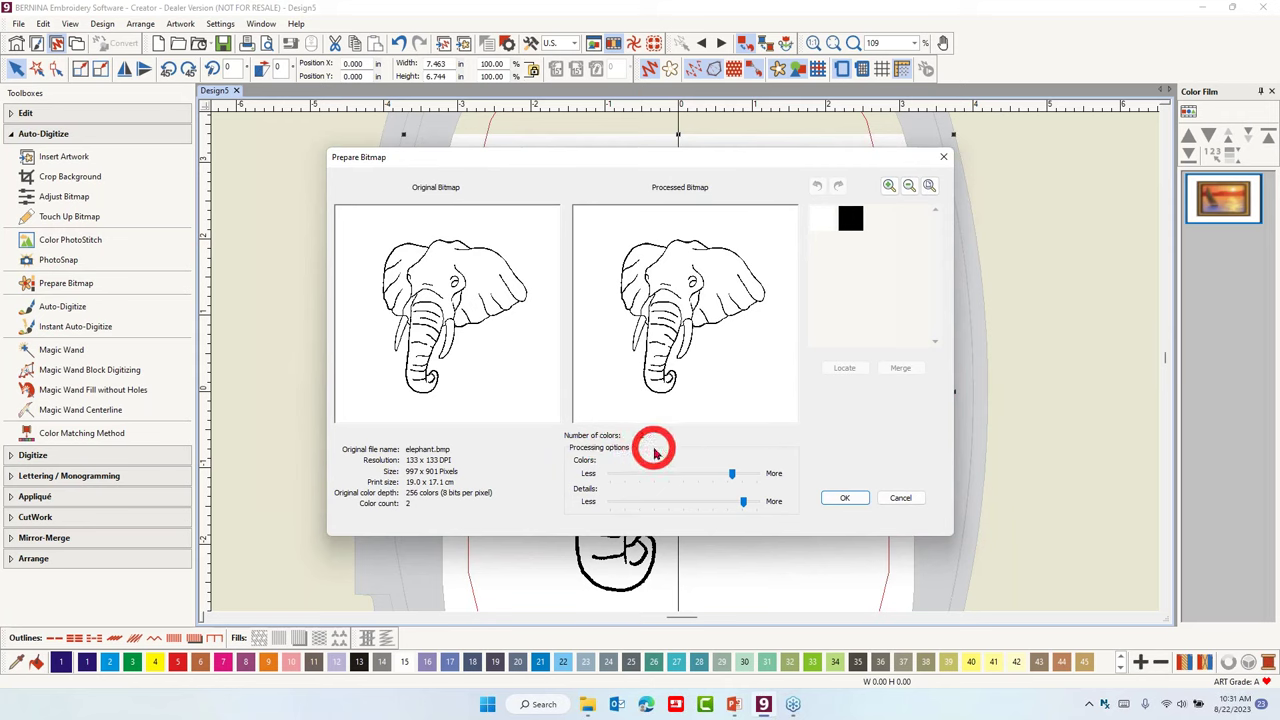
click(844, 500)
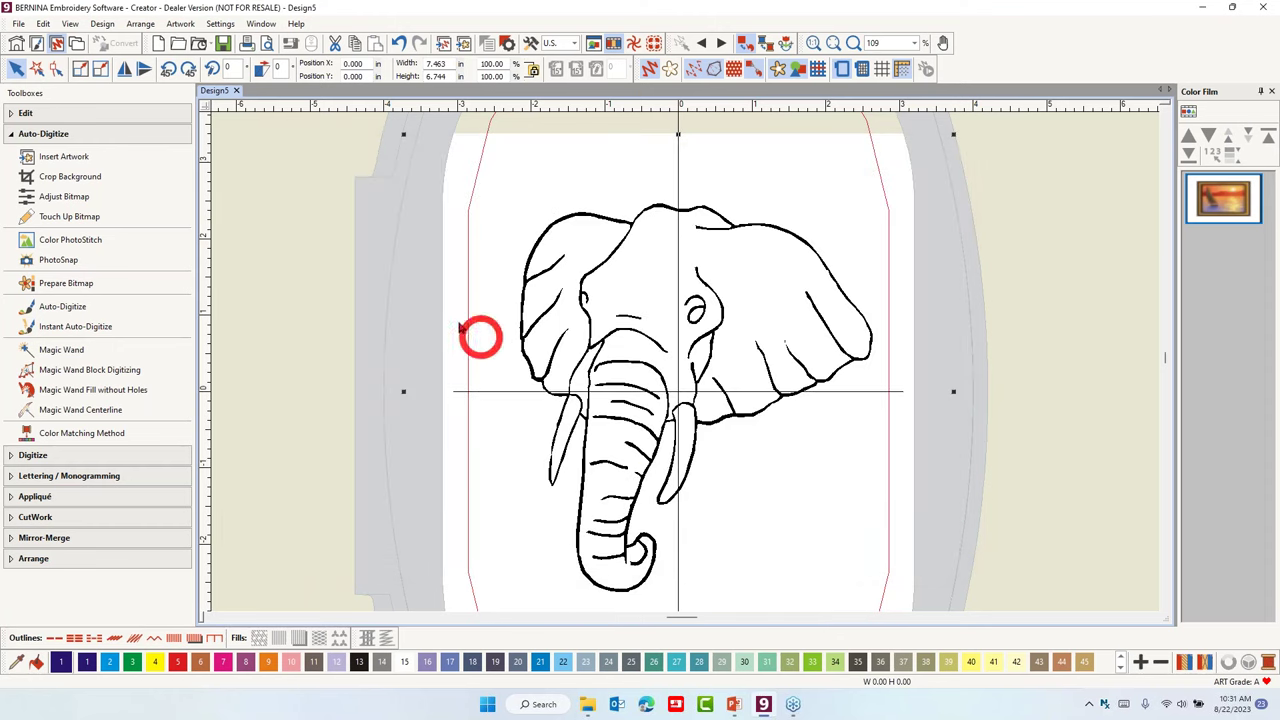
Digitize the elephant's connected black outline with Magic Wand Centerline.
click(90, 414)
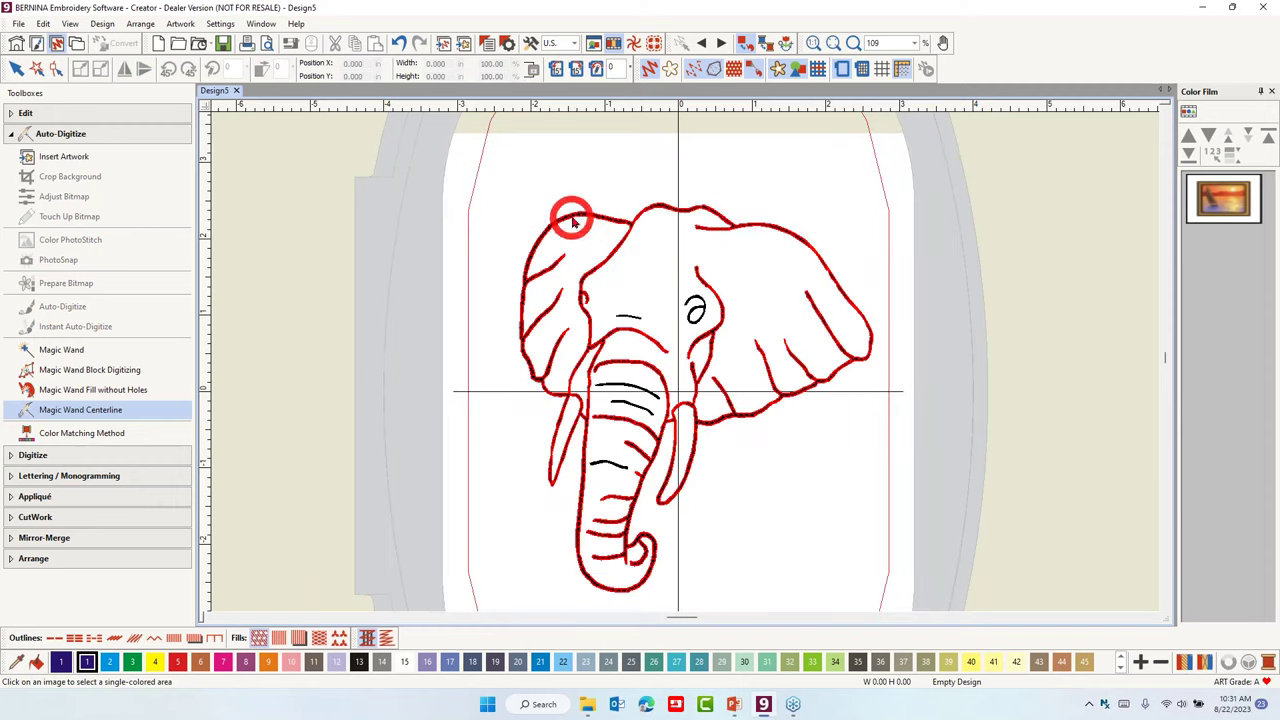
scroll(686, 368, up, 4)
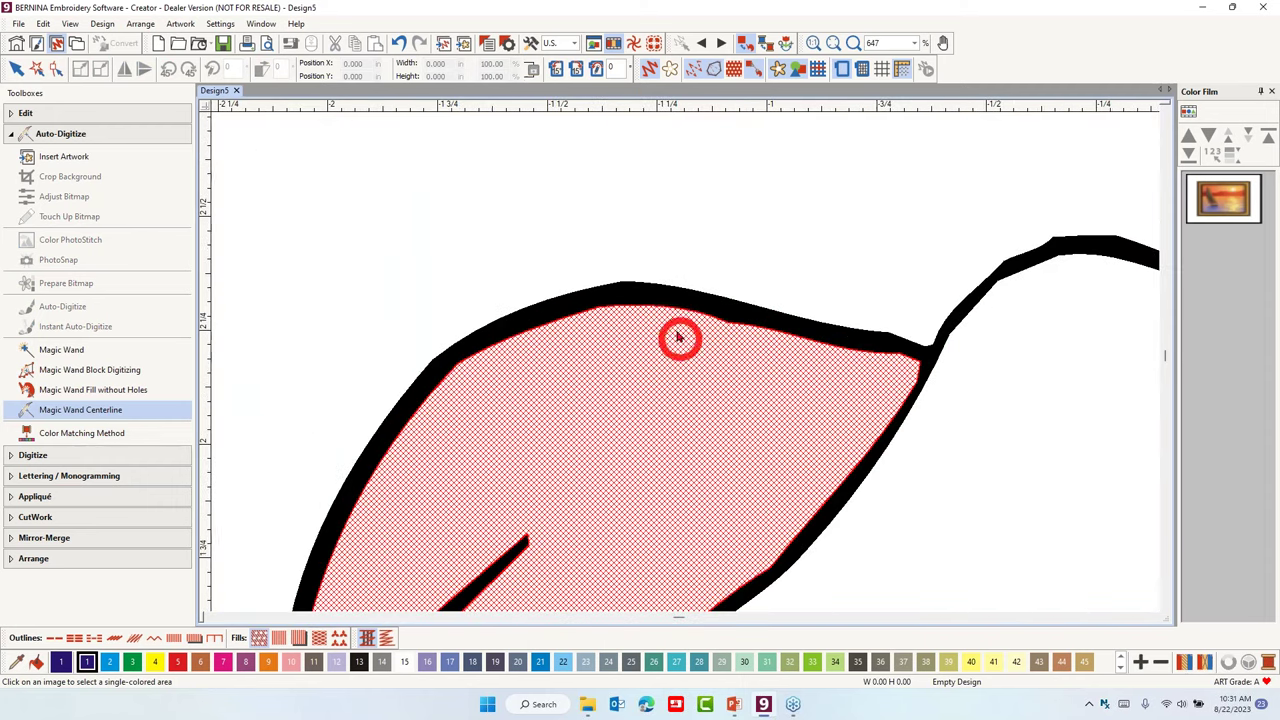
click(674, 305)
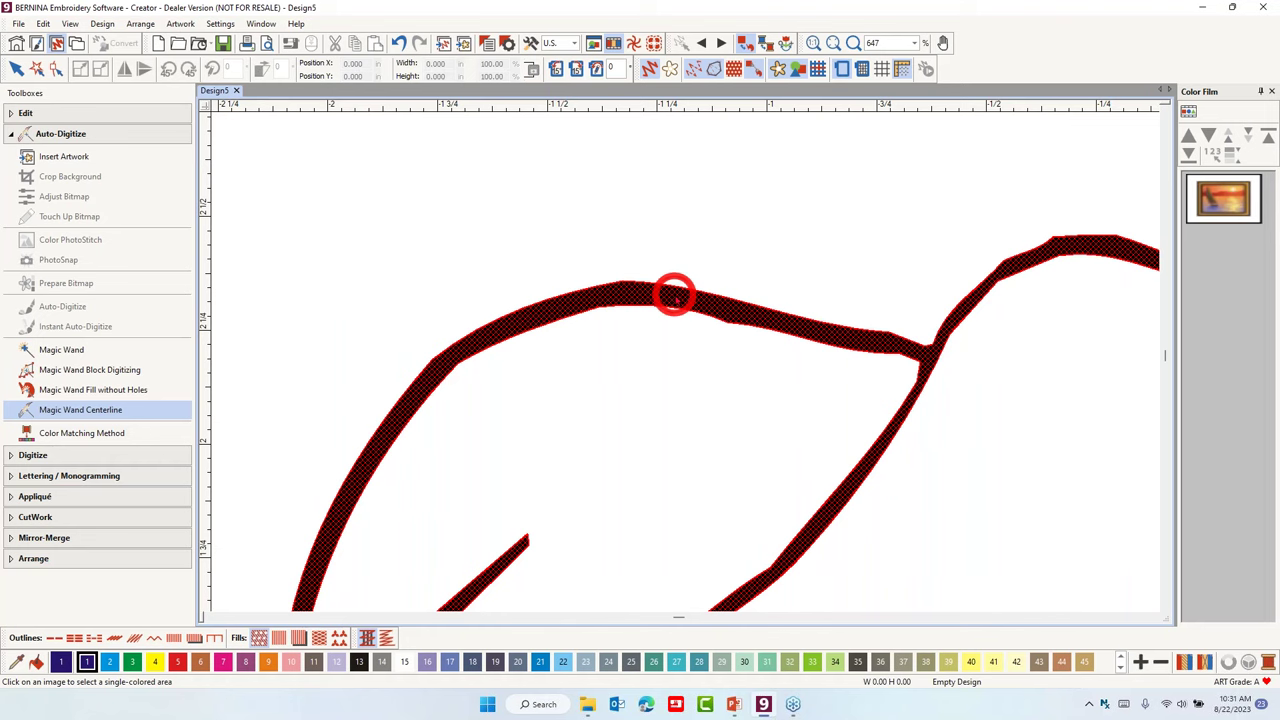
Hide the artwork to check which elephant lines still lack stitching, and show it again.
scroll(843, 403, down, 4)
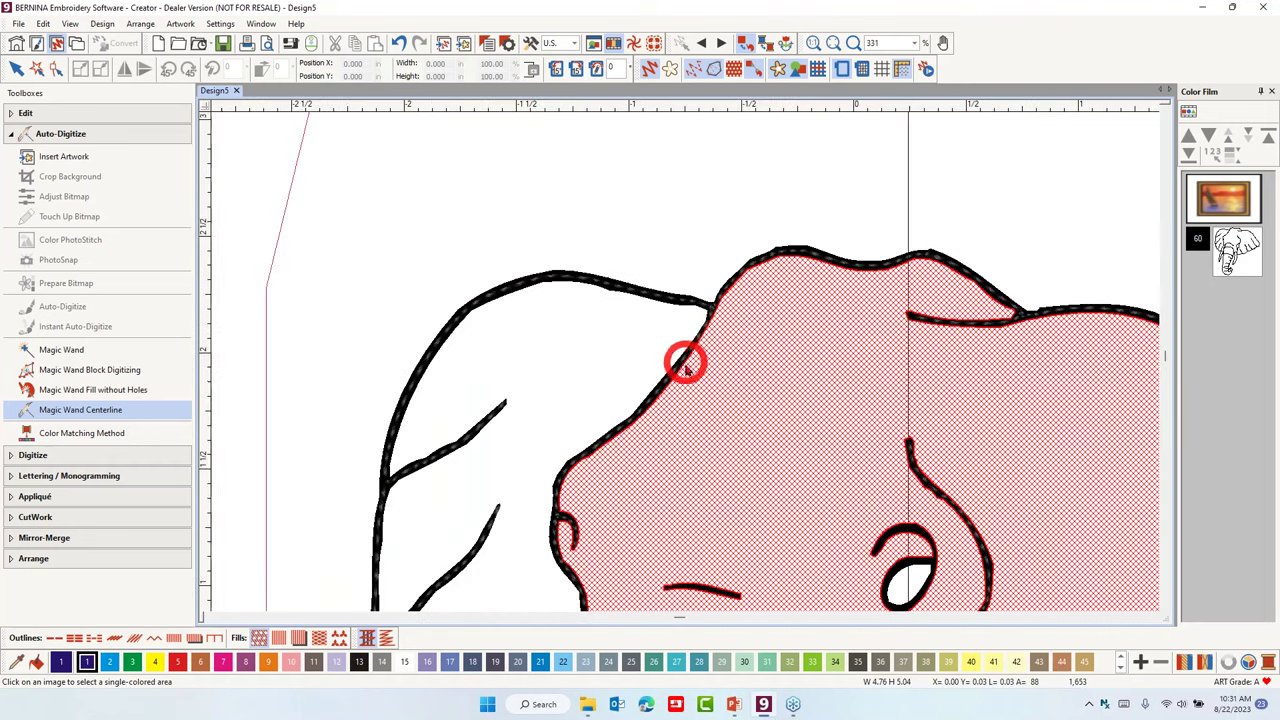
scroll(687, 370, down, 3)
scroll(684, 356, up, 2)
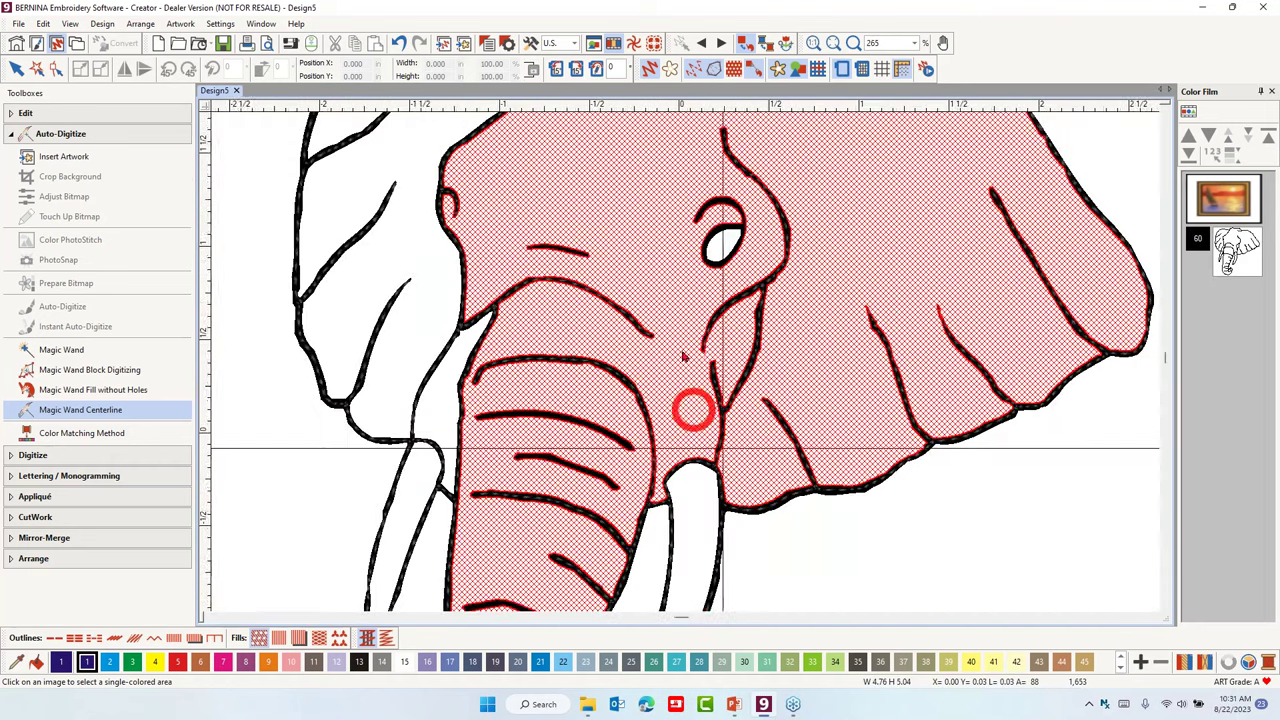
scroll(684, 356, down, 3)
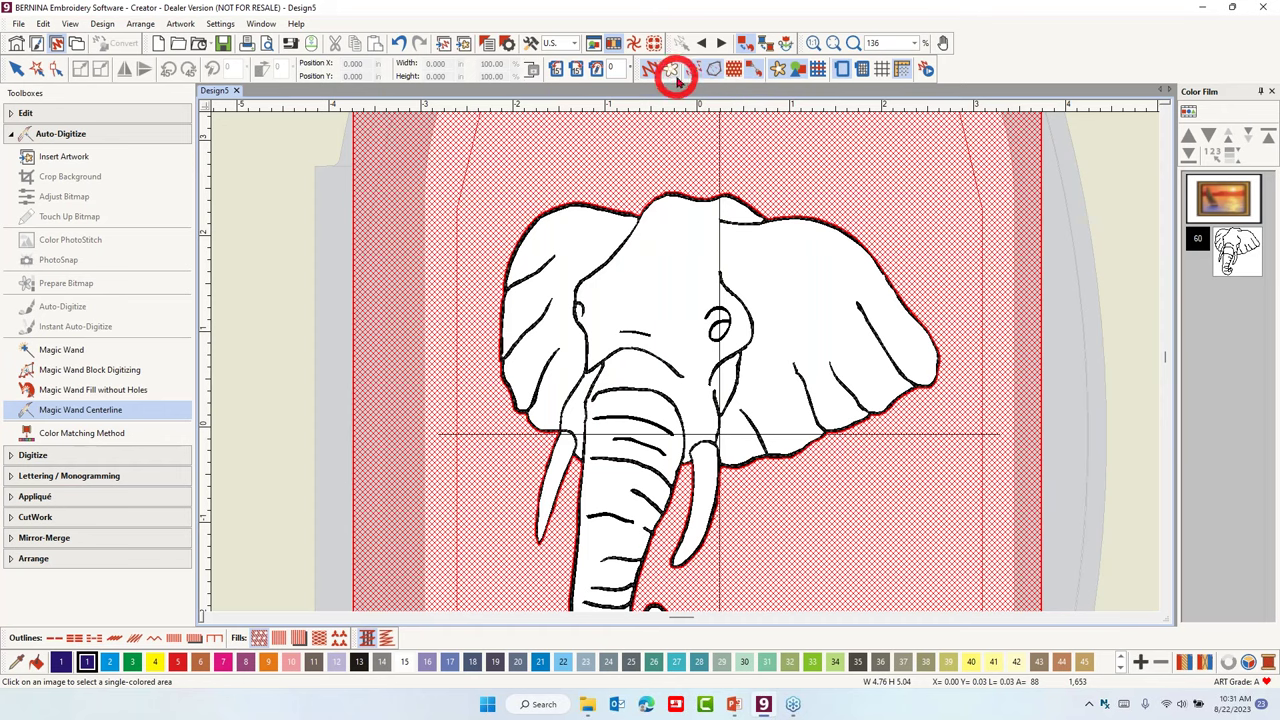
click(778, 68)
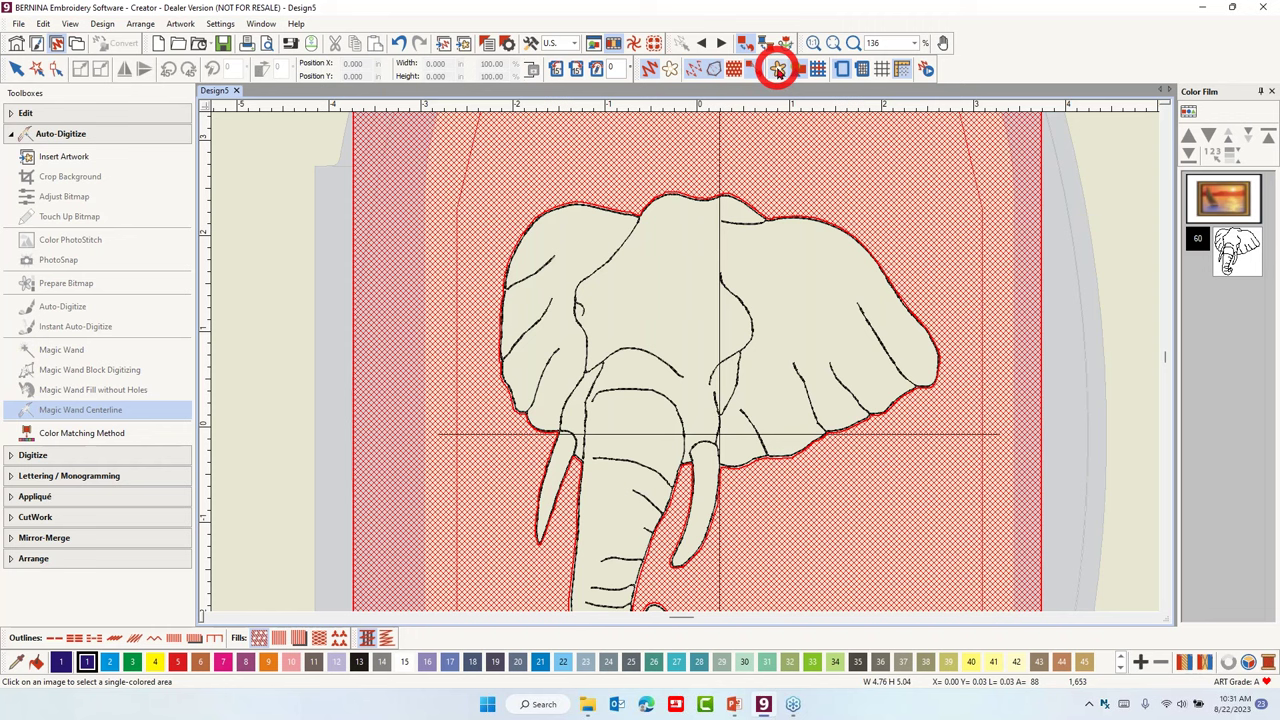
click(778, 68)
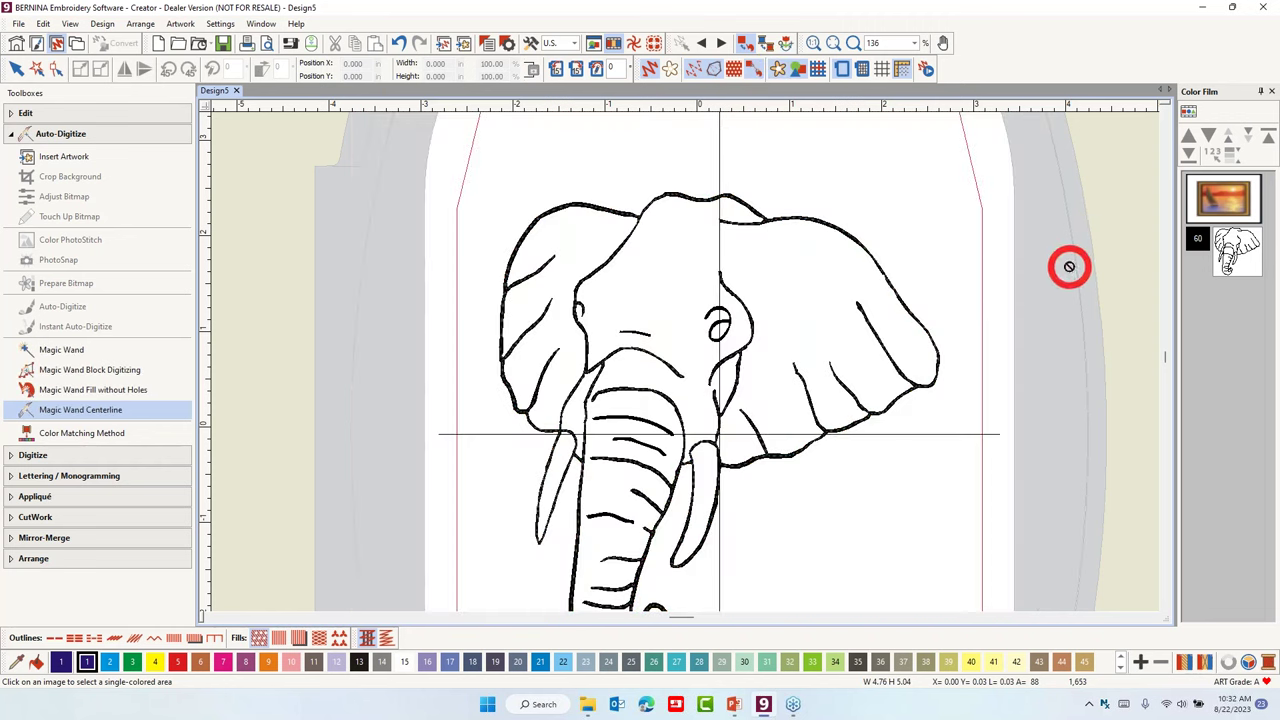
Digitize the elephant's remaining separate eye, brow and trunk lines with Magic Wand Centerline.
scroll(855, 393, up, 2)
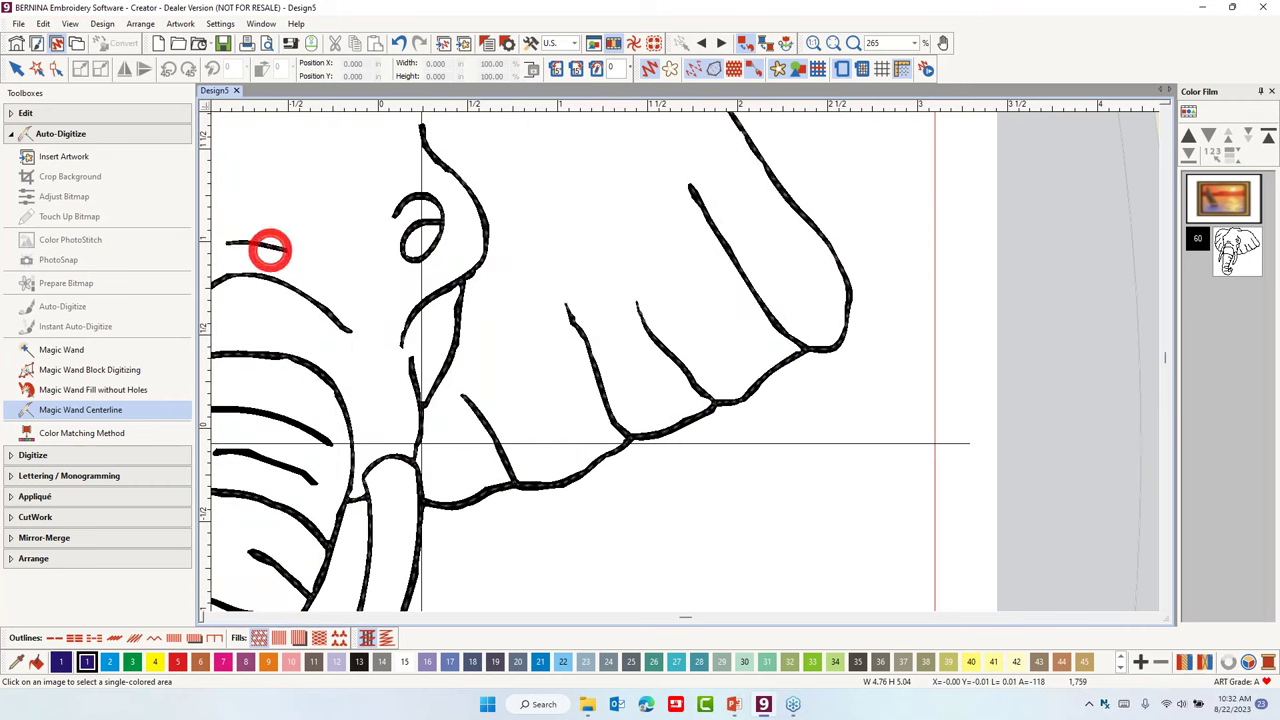
scroll(683, 360, down, 3)
scroll(663, 449, up, 2)
scroll(749, 229, up, 1)
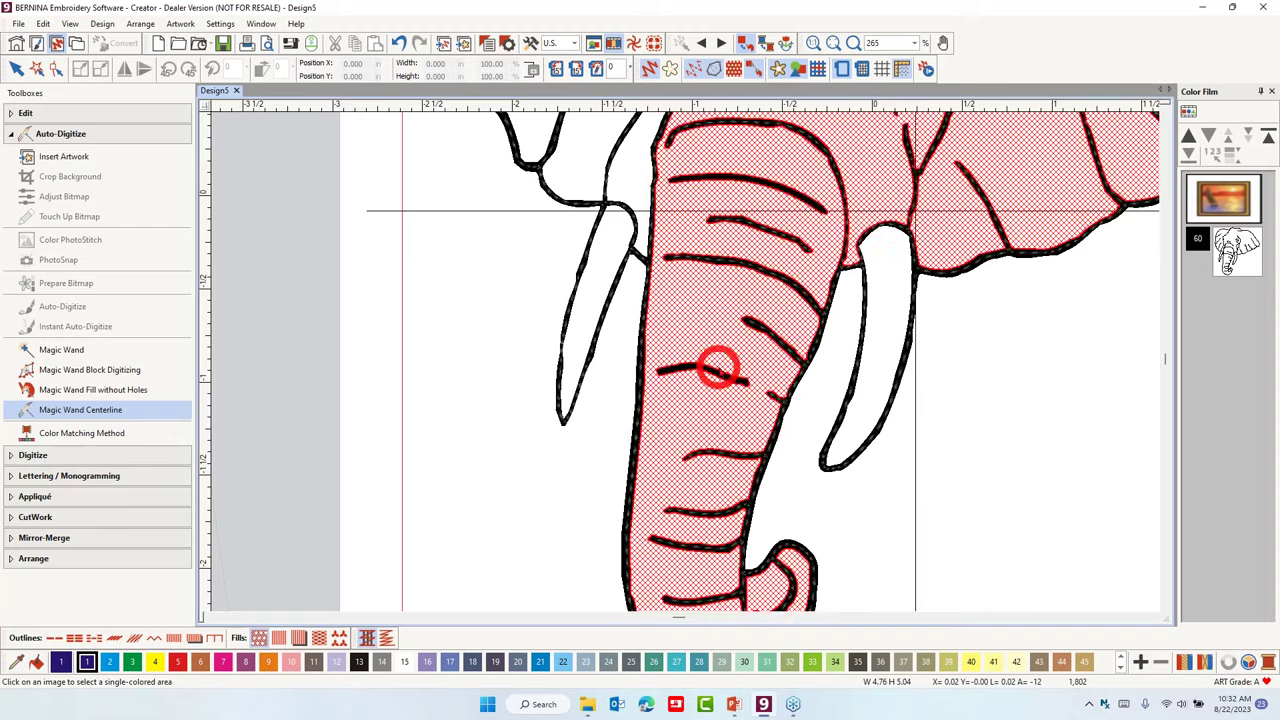
scroll(697, 370, down, 4)
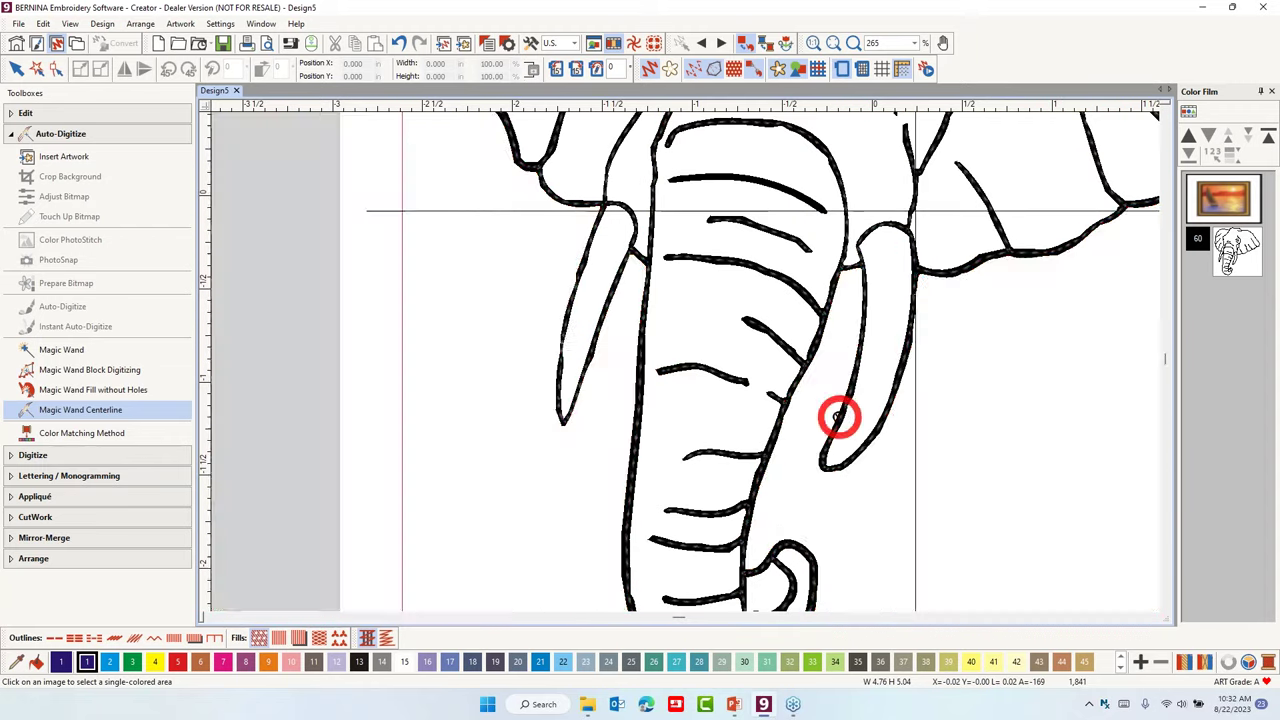
scroll(740, 203, down, 2)
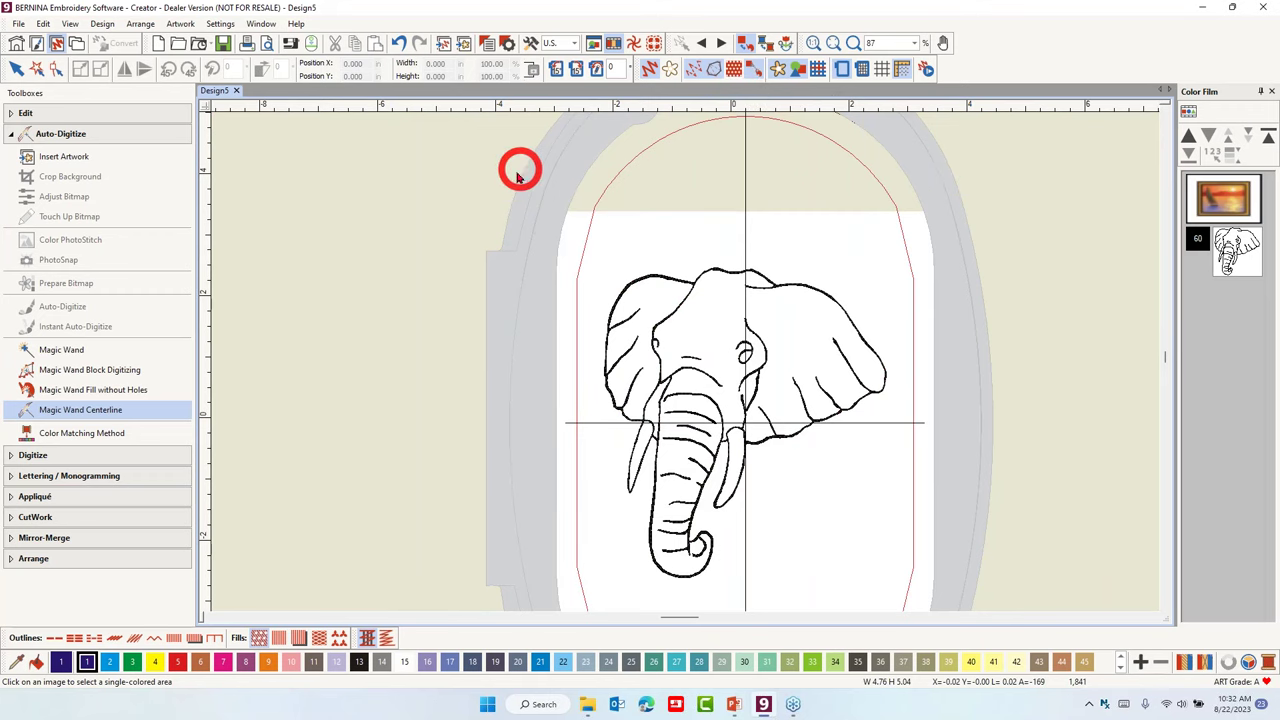
End the centerline tool and delete the elephant bitmap, leaving only the stitched lines.
key(Escape)
click(831, 238)
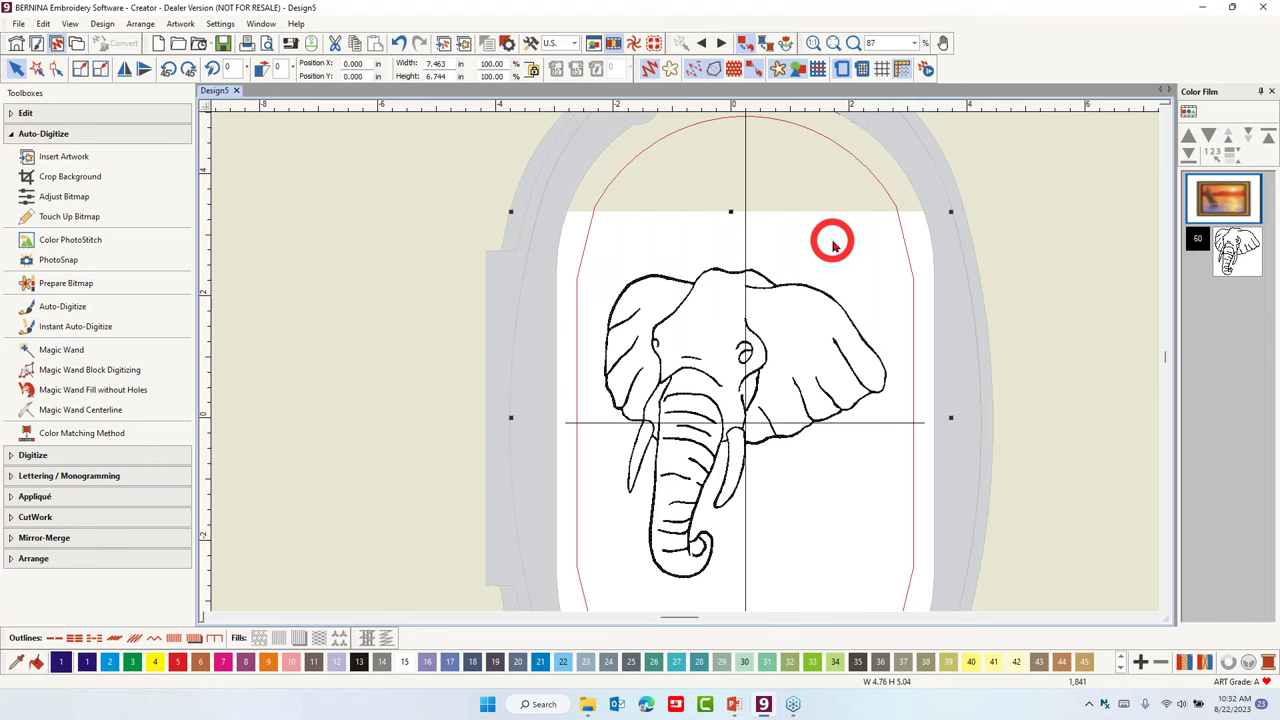
key(Delete)
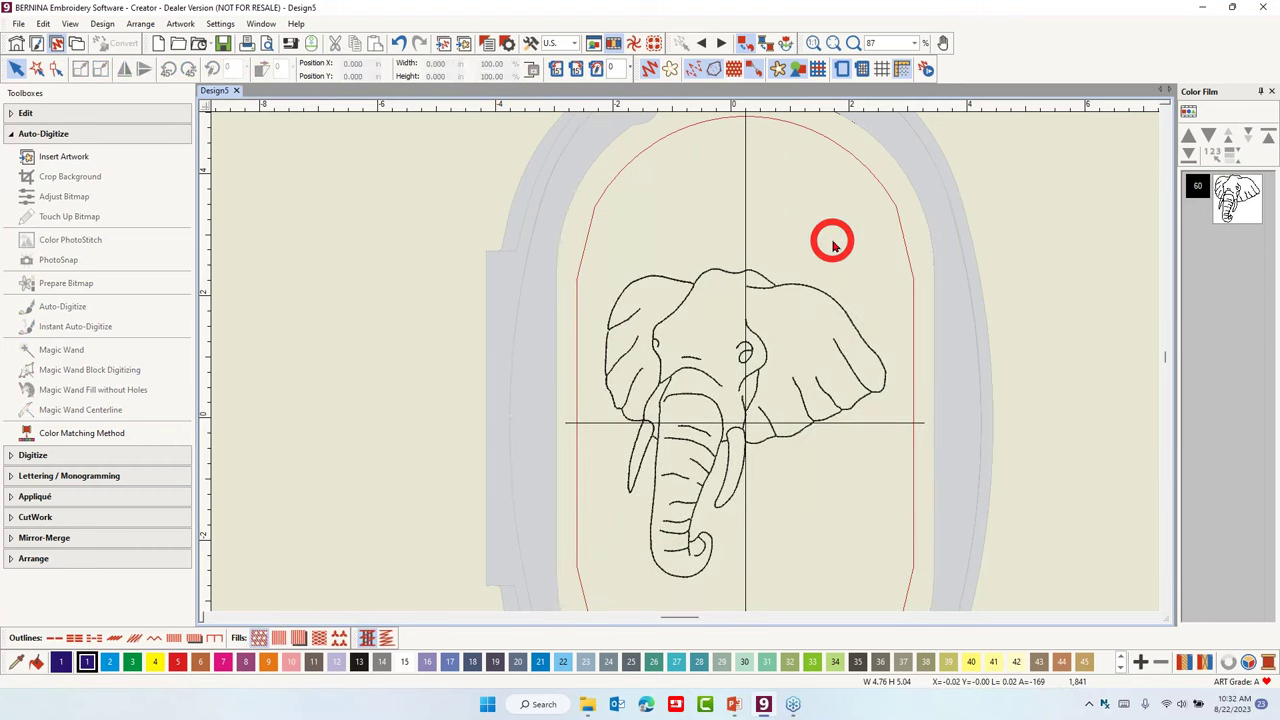
Switch off the realistic stitch view to examine the connectors between the elephant's separate lines, and restore it.
key(t)
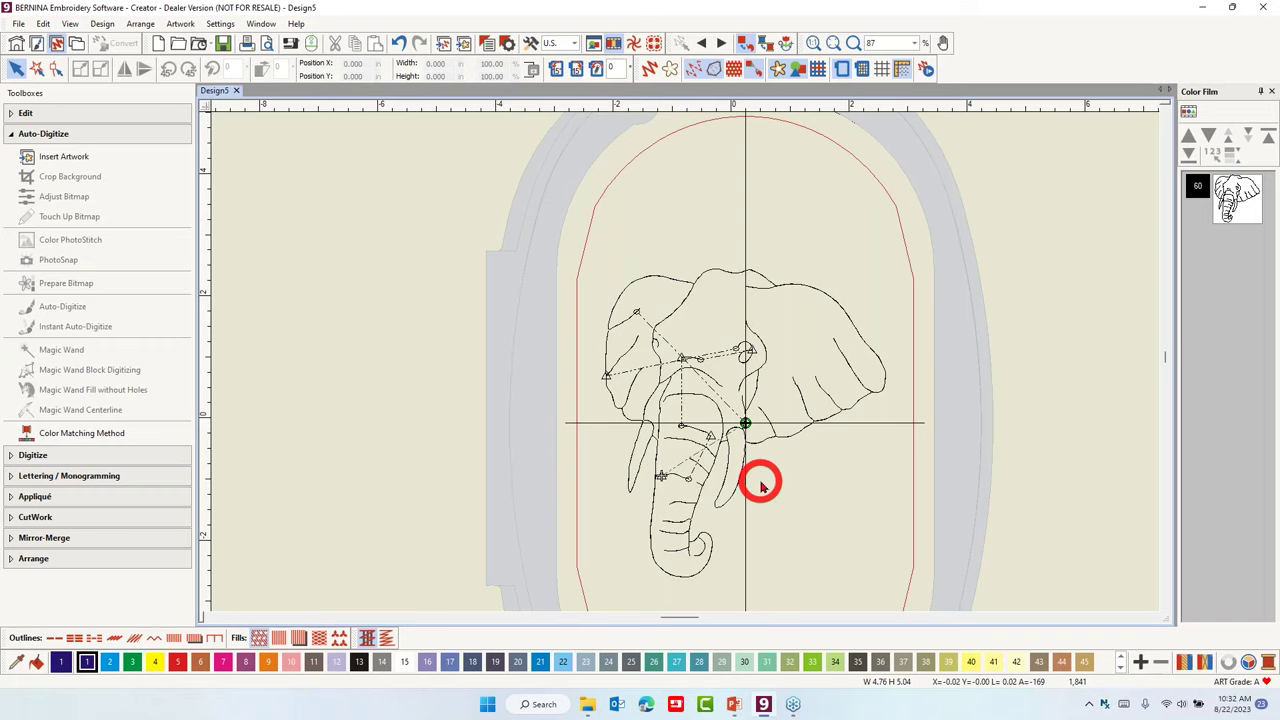
scroll(760, 485, up, 3)
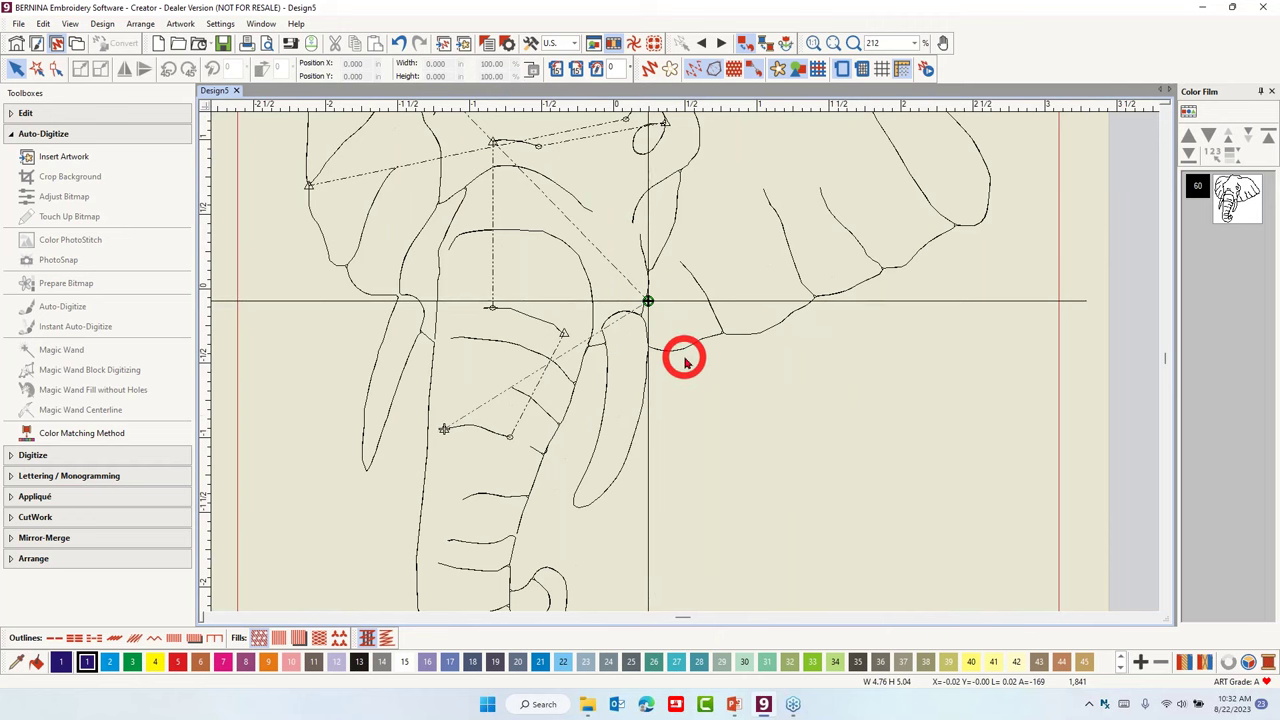
scroll(686, 367, down, 1)
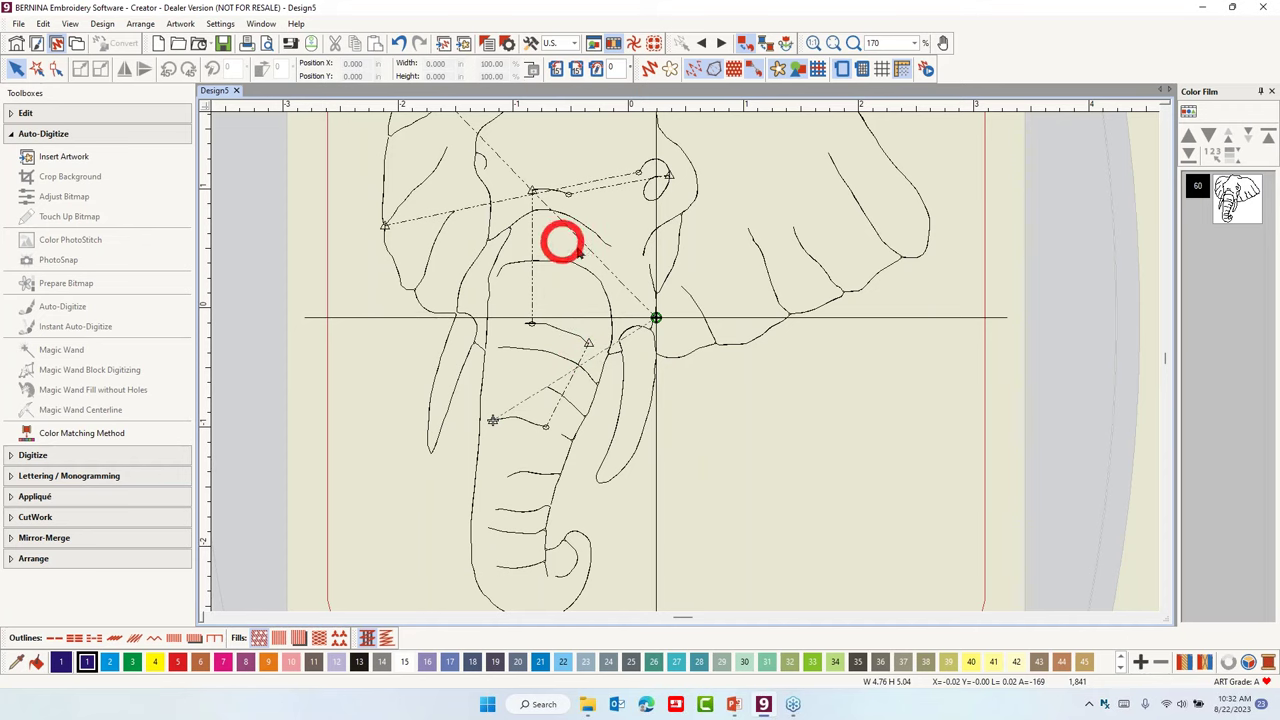
scroll(686, 368, down, 1)
scroll(686, 368, down, 2)
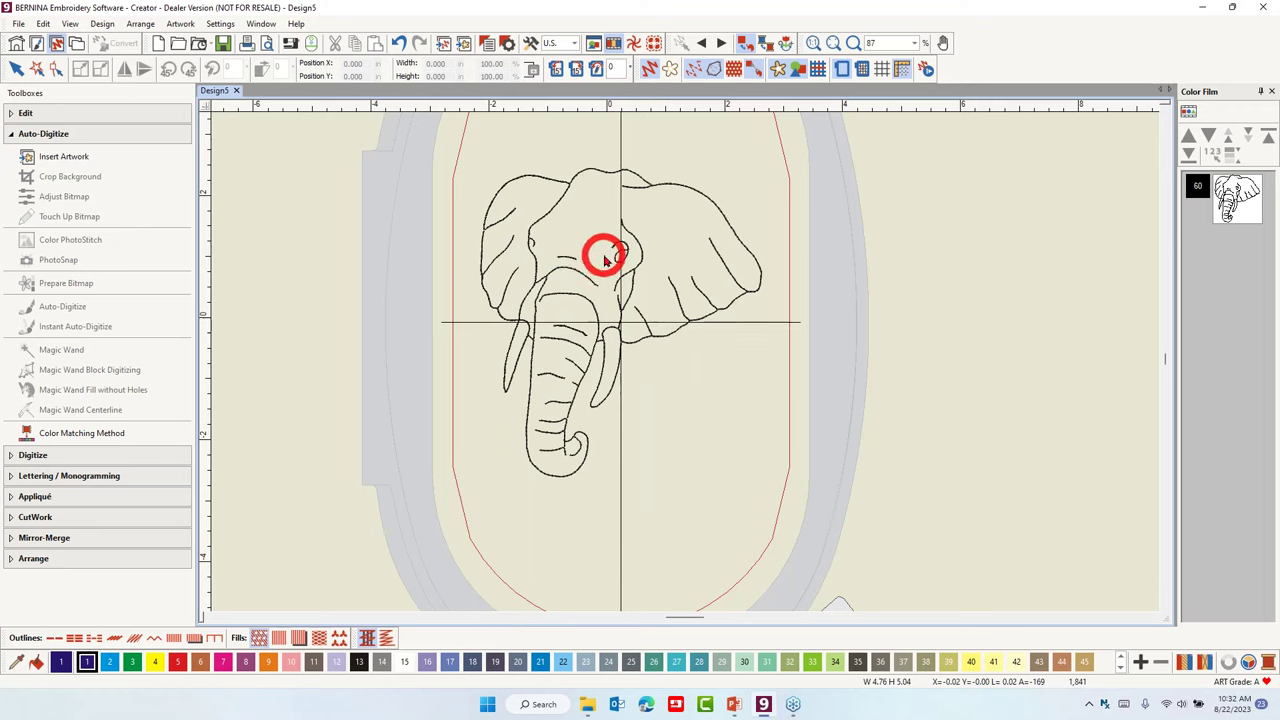
Change the whole elephant line design to the Triple Outline stitch.
click(699, 352)
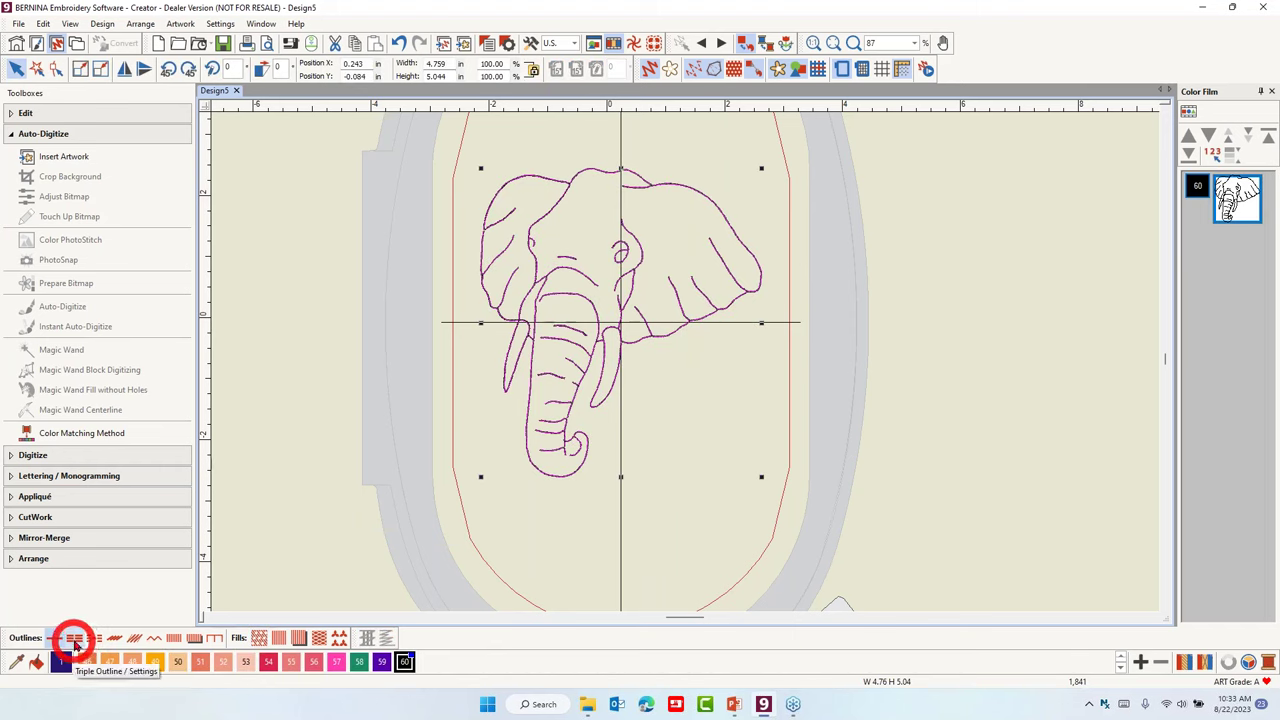
click(75, 643)
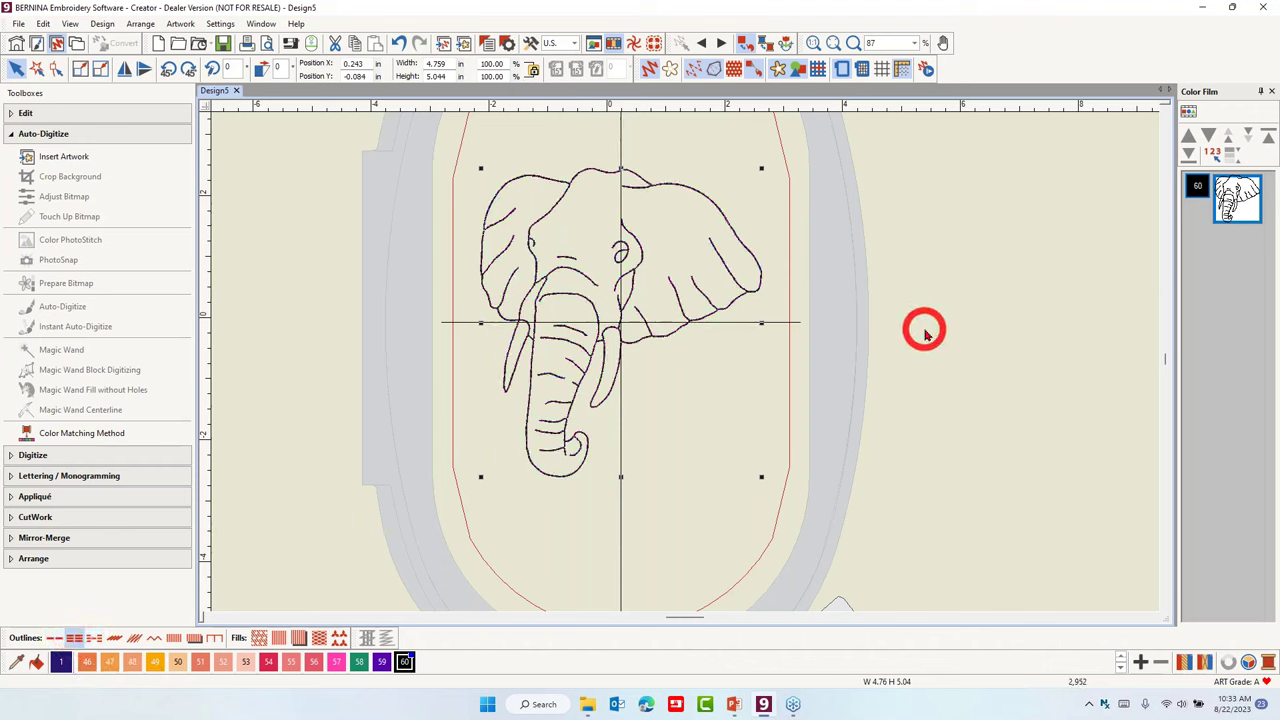
Save the elephant design as Magic Wand Centerline in the Auto Digitize folder and close it.
click(18, 25)
click(36, 134)
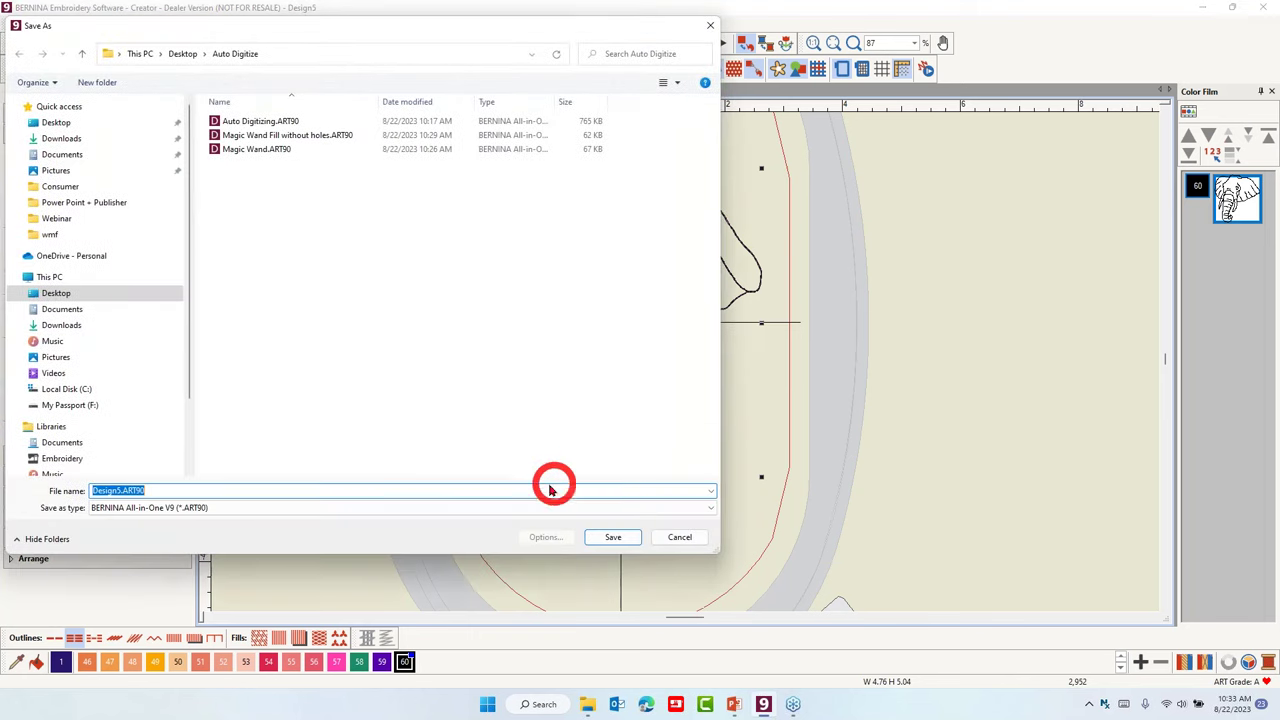
text(Magic)
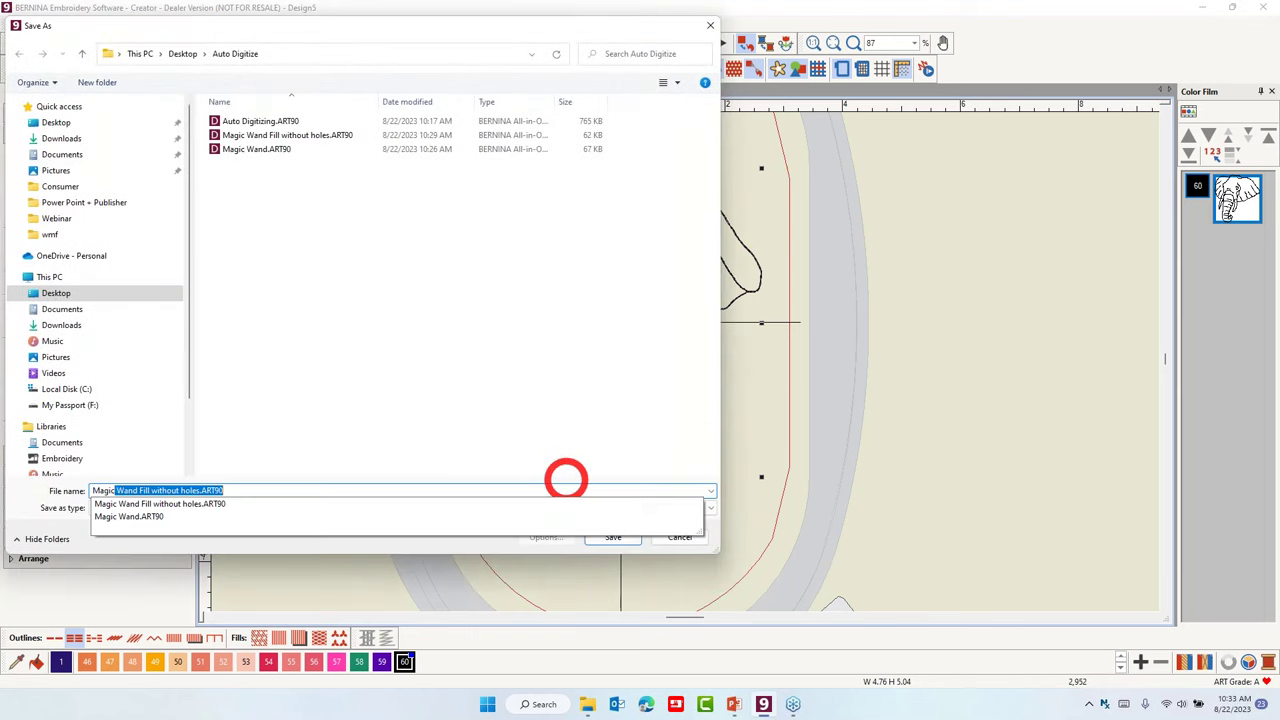
text( Wand Centerline)
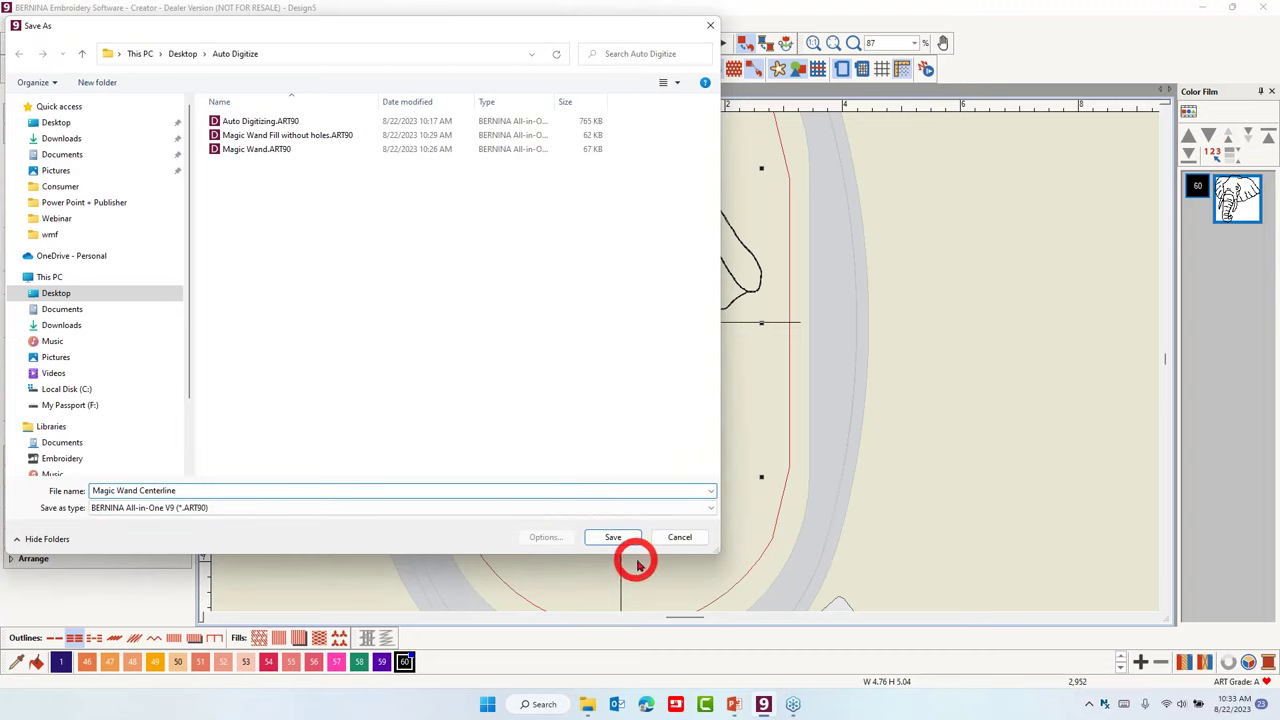
click(614, 537)
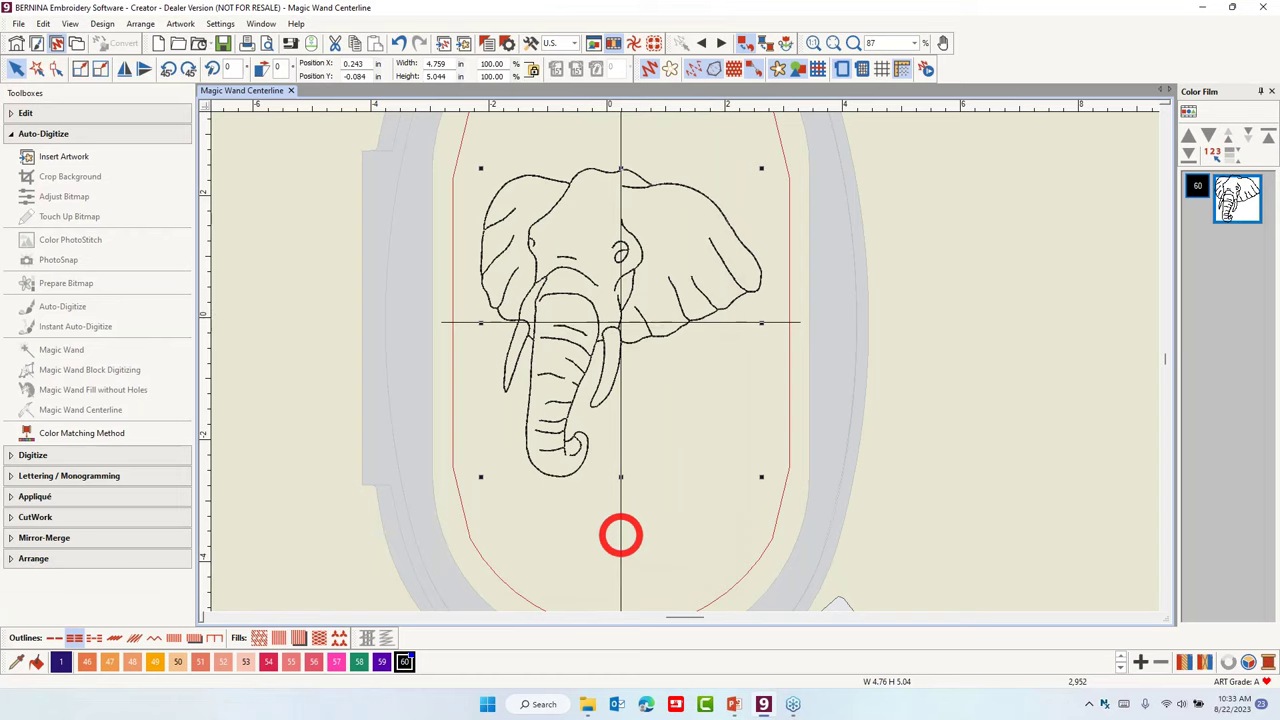
click(292, 92)
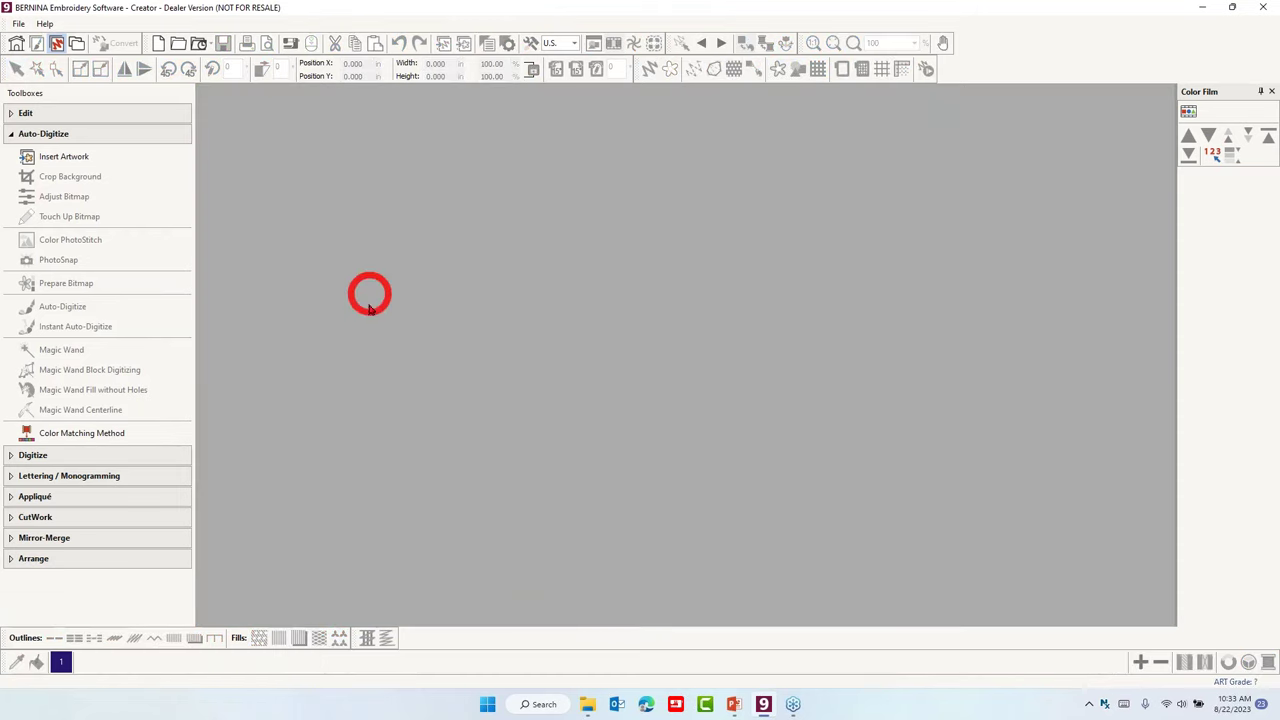
Start a new design and insert the artwork floral pattern3.bmp from the 04_Centerline-Outline folder.
click(159, 46)
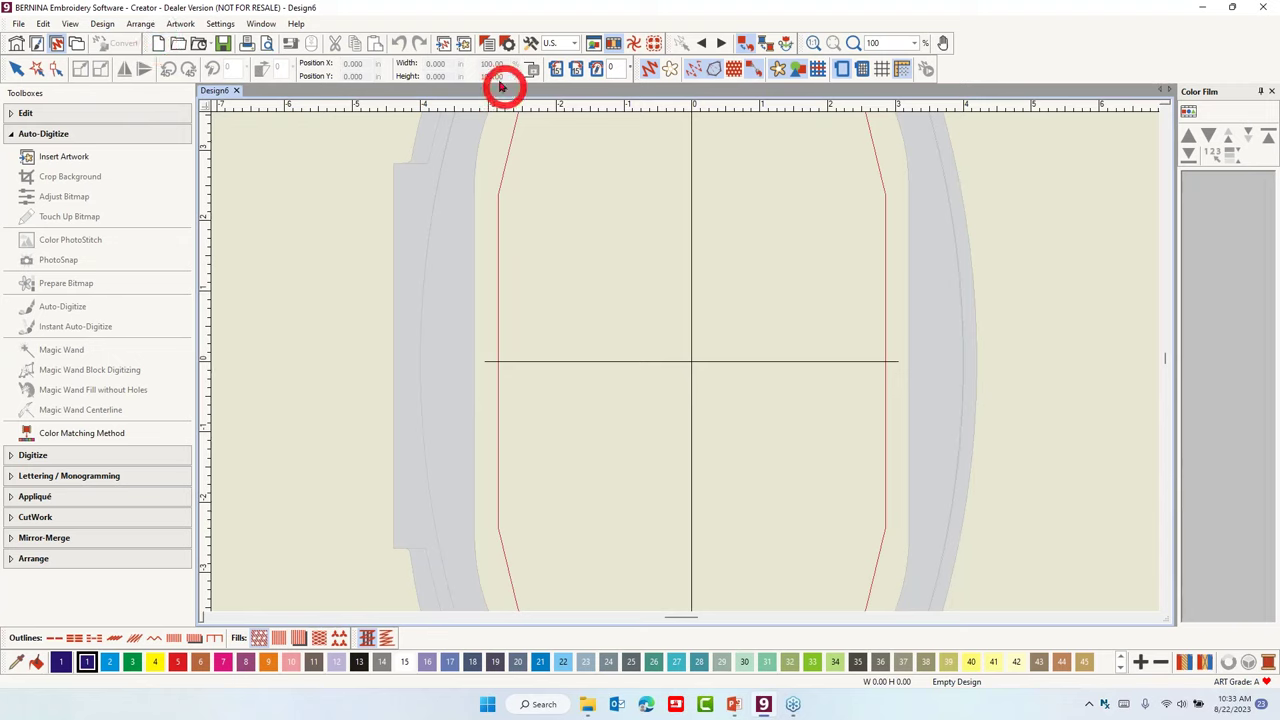
click(464, 46)
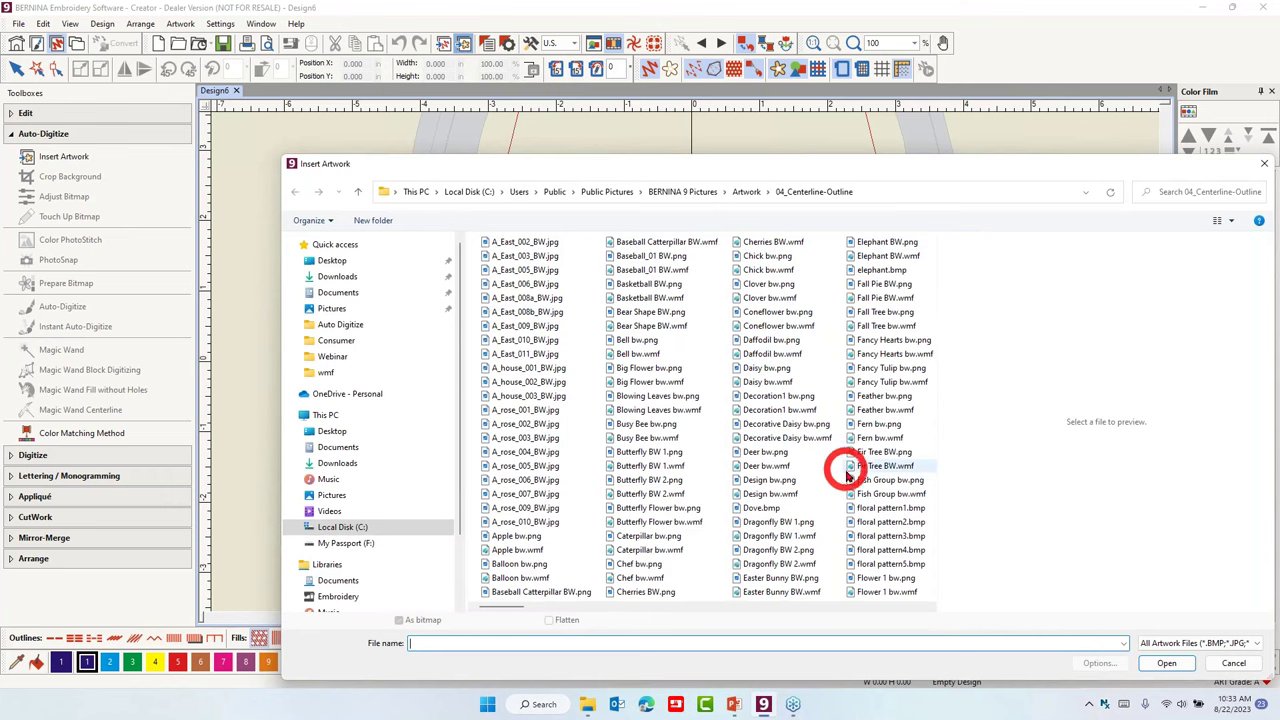
scroll(864, 452, down, 1)
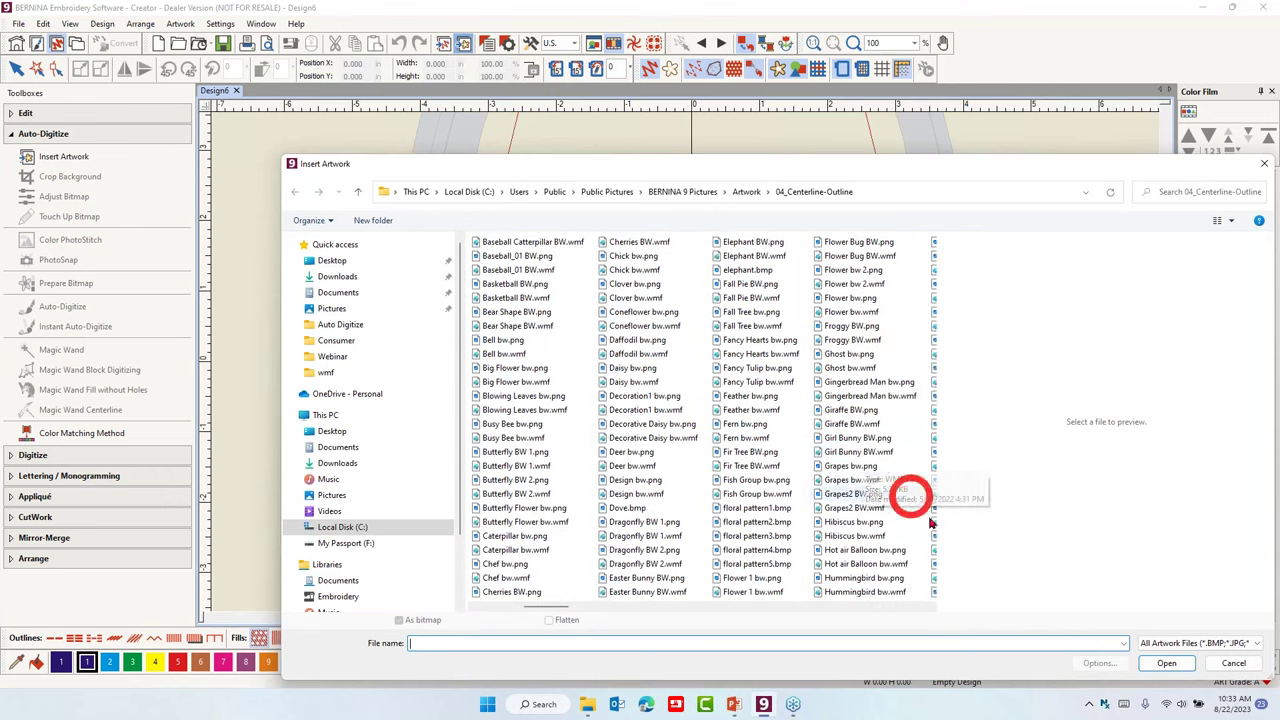
click(760, 537)
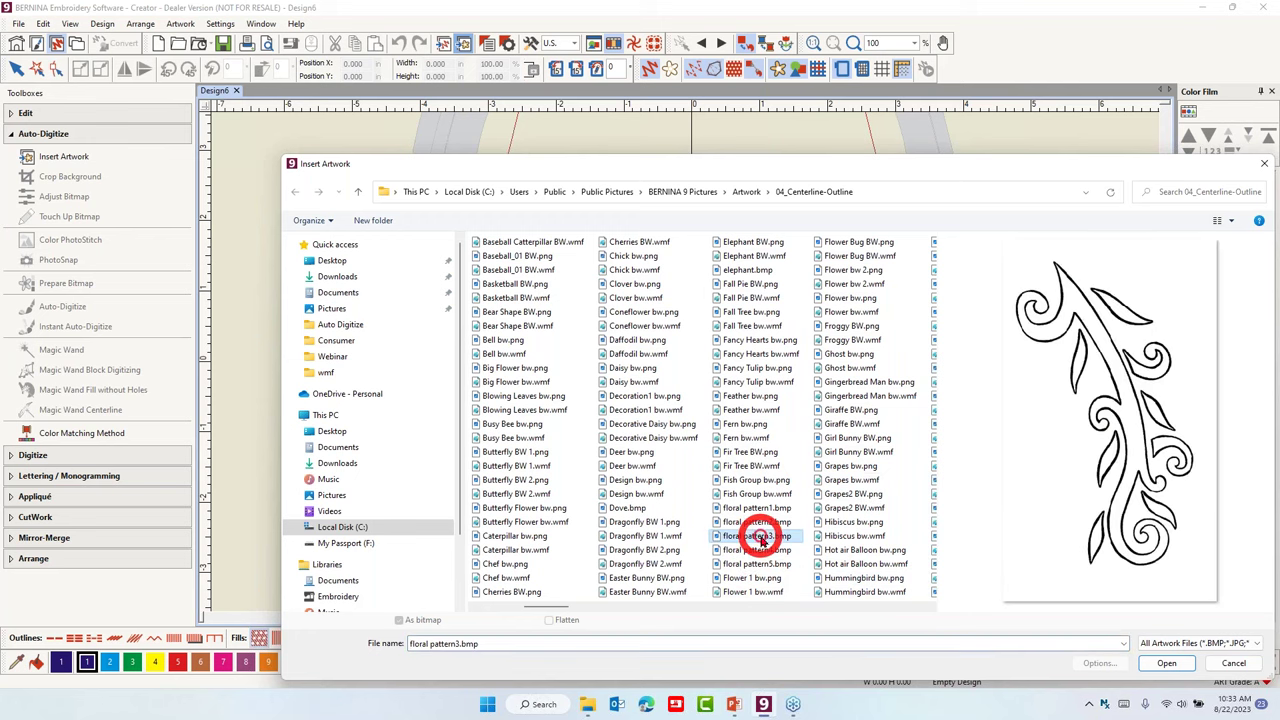
click(1166, 663)
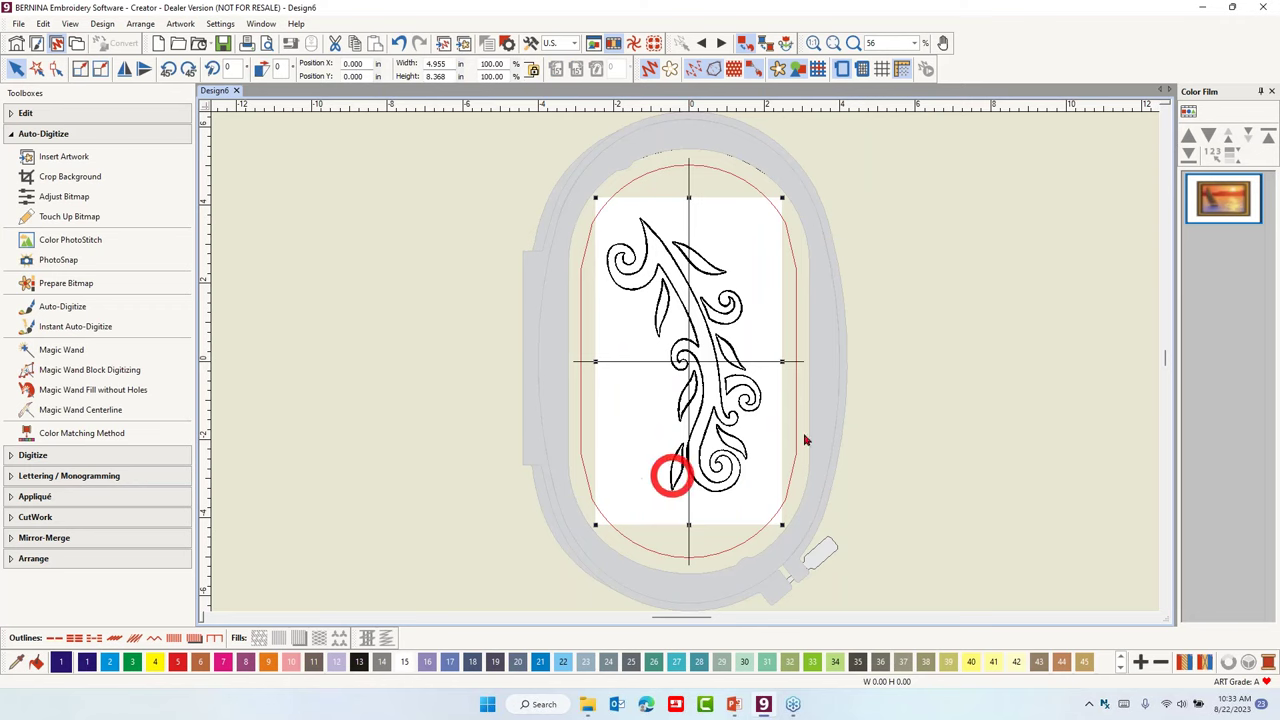
Prepare the floral bitmap for digitizing, accepting the default color and detail processing.
scroll(737, 400, up, 4)
scroll(686, 368, up, 1)
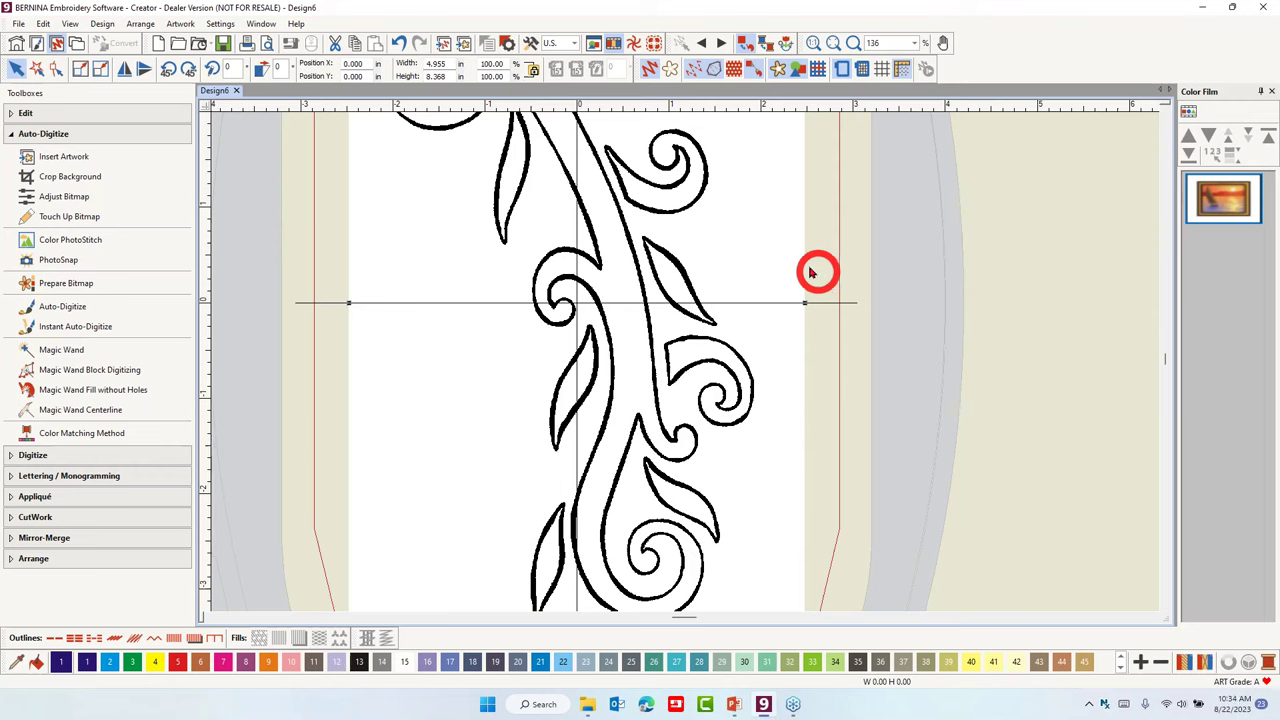
click(82, 287)
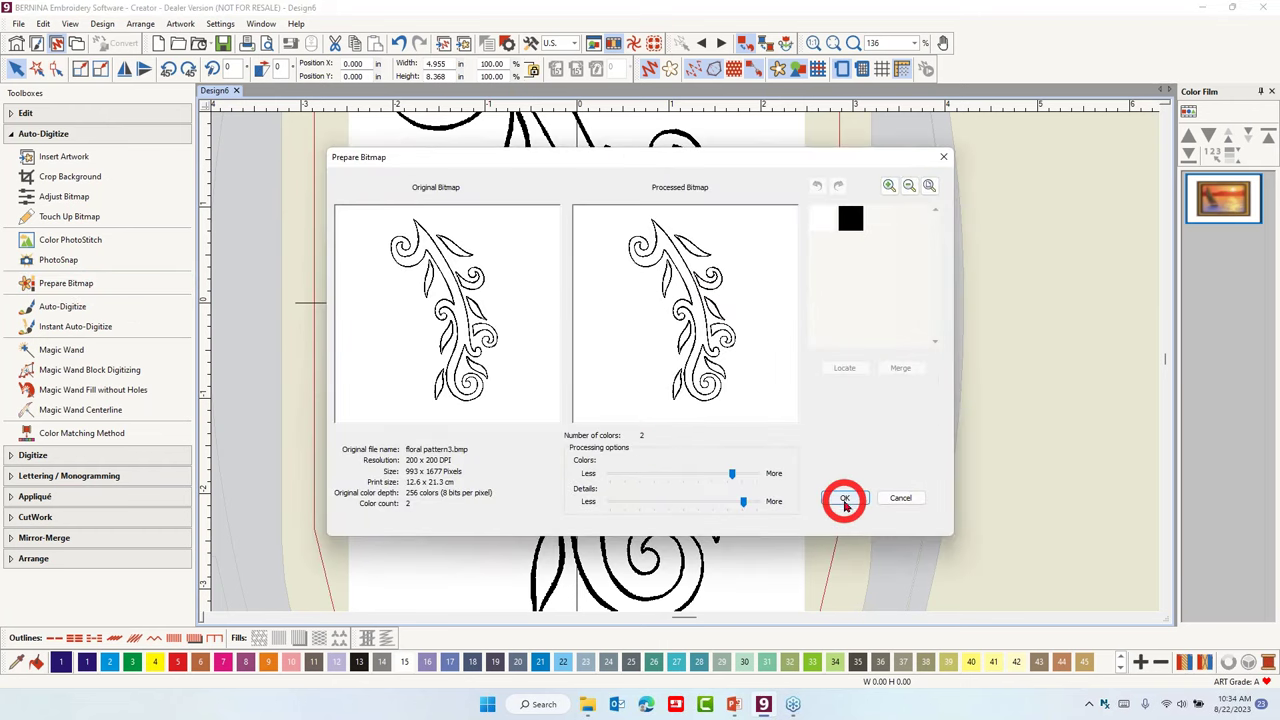
click(845, 500)
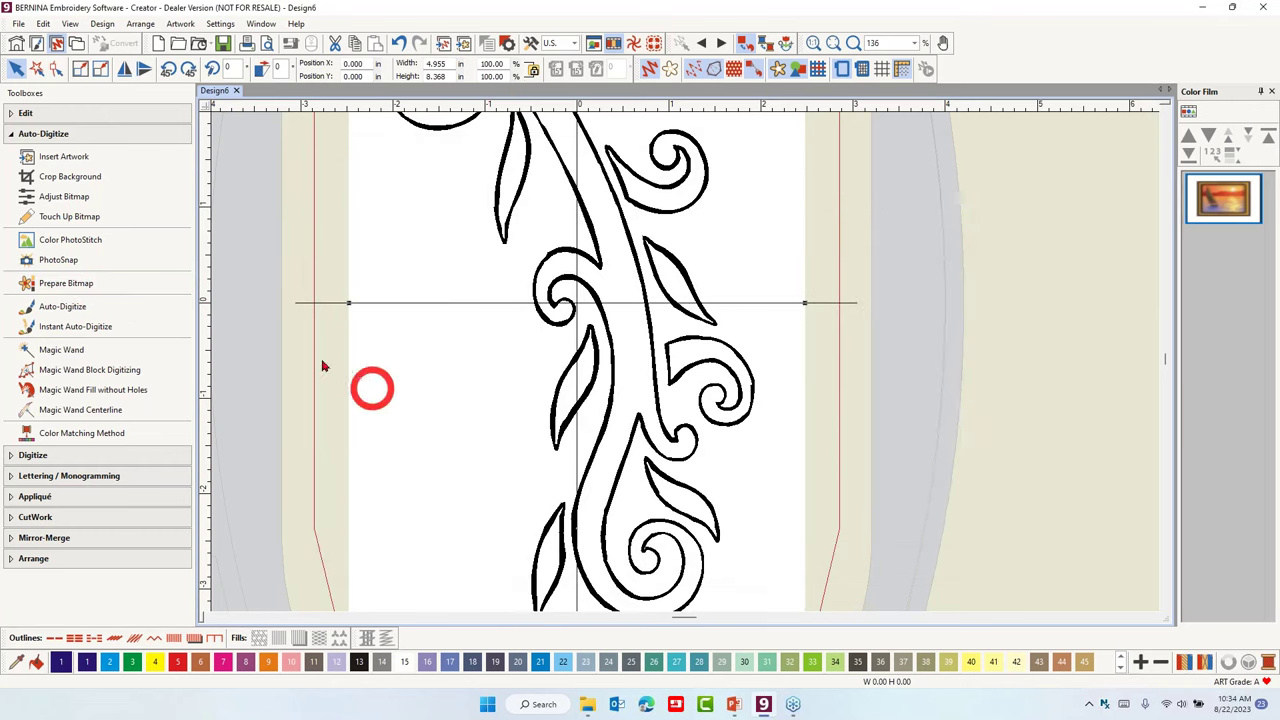
Digitize the leaf just below the hoop center with Magic Wand Block Digitizing, and delete the floral bitmap.
click(70, 371)
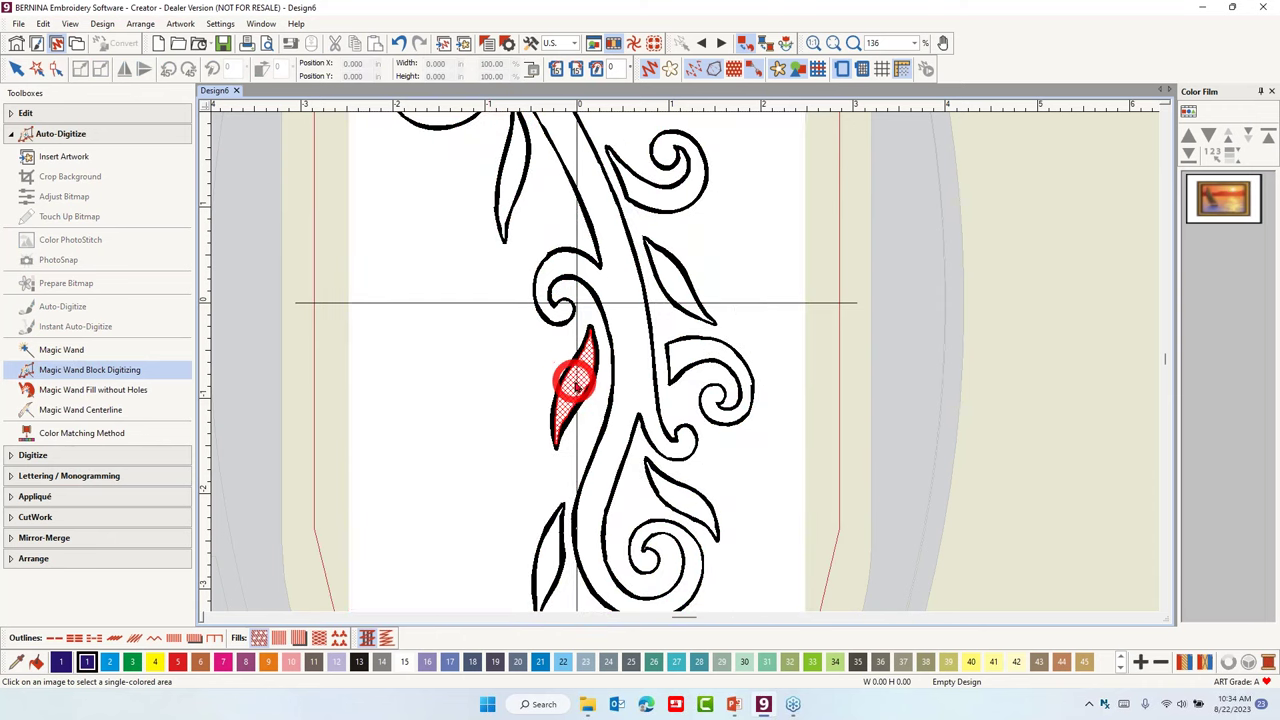
click(574, 383)
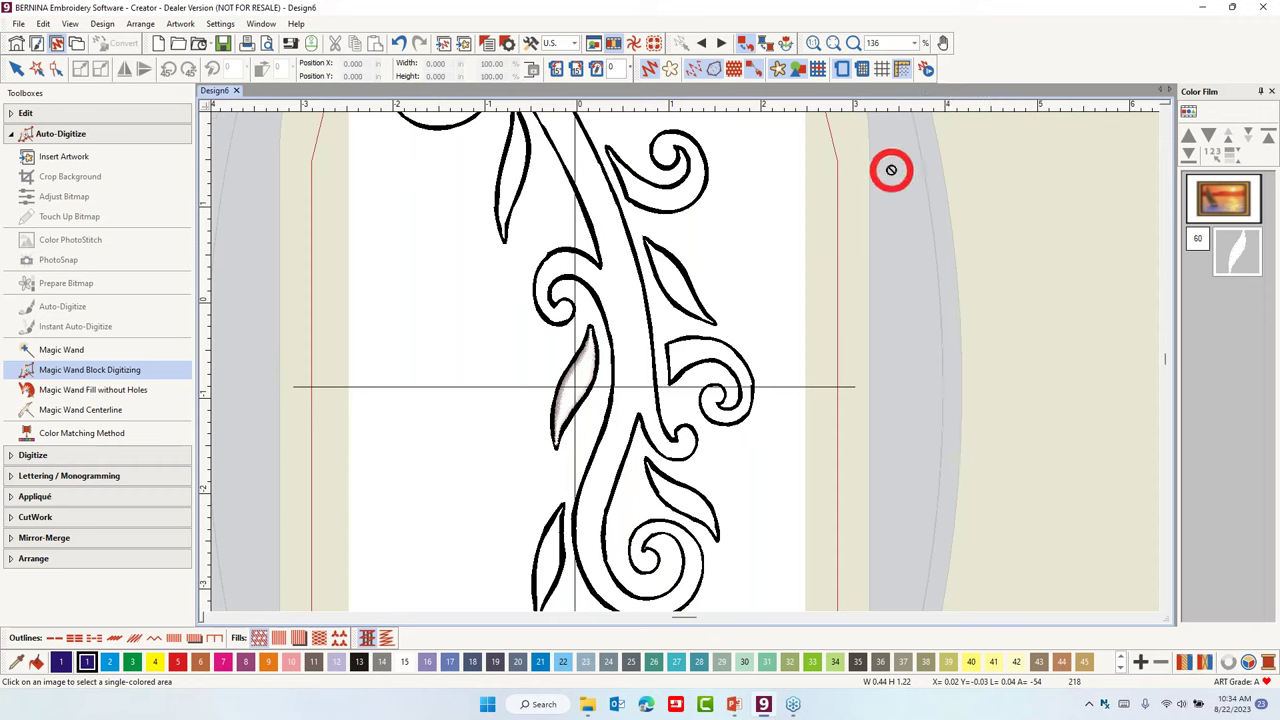
key(Escape)
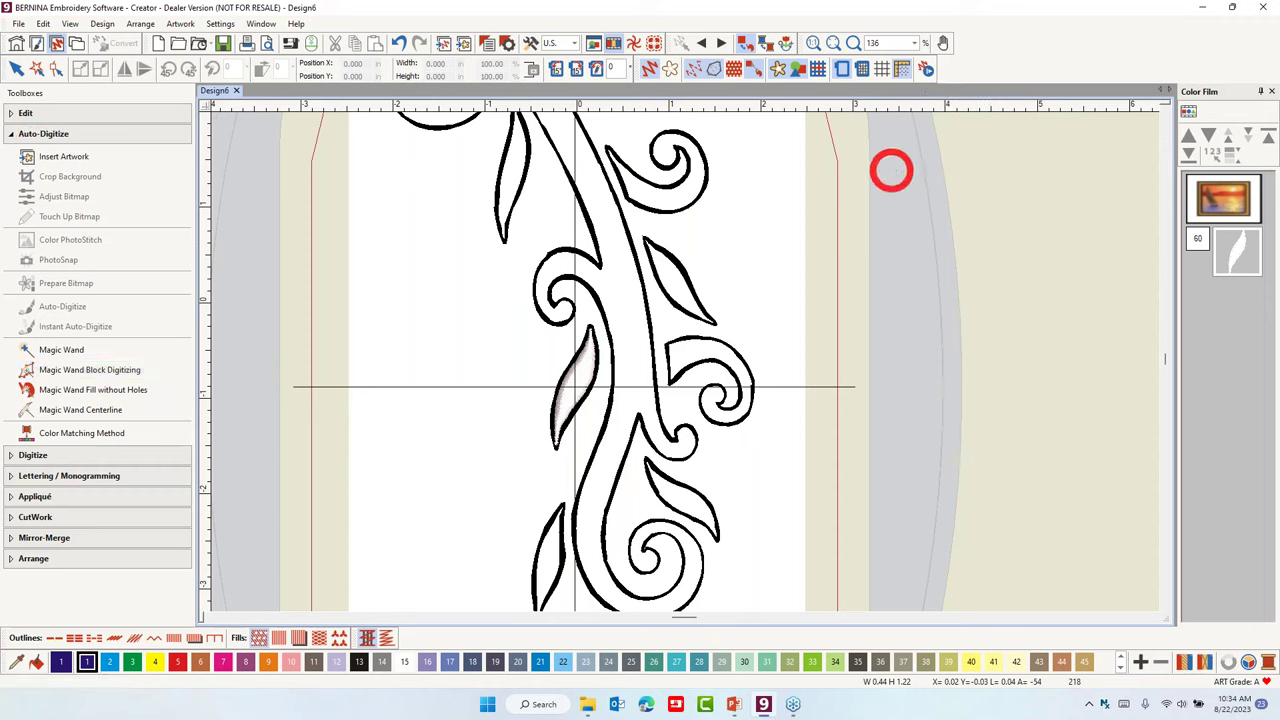
click(777, 191)
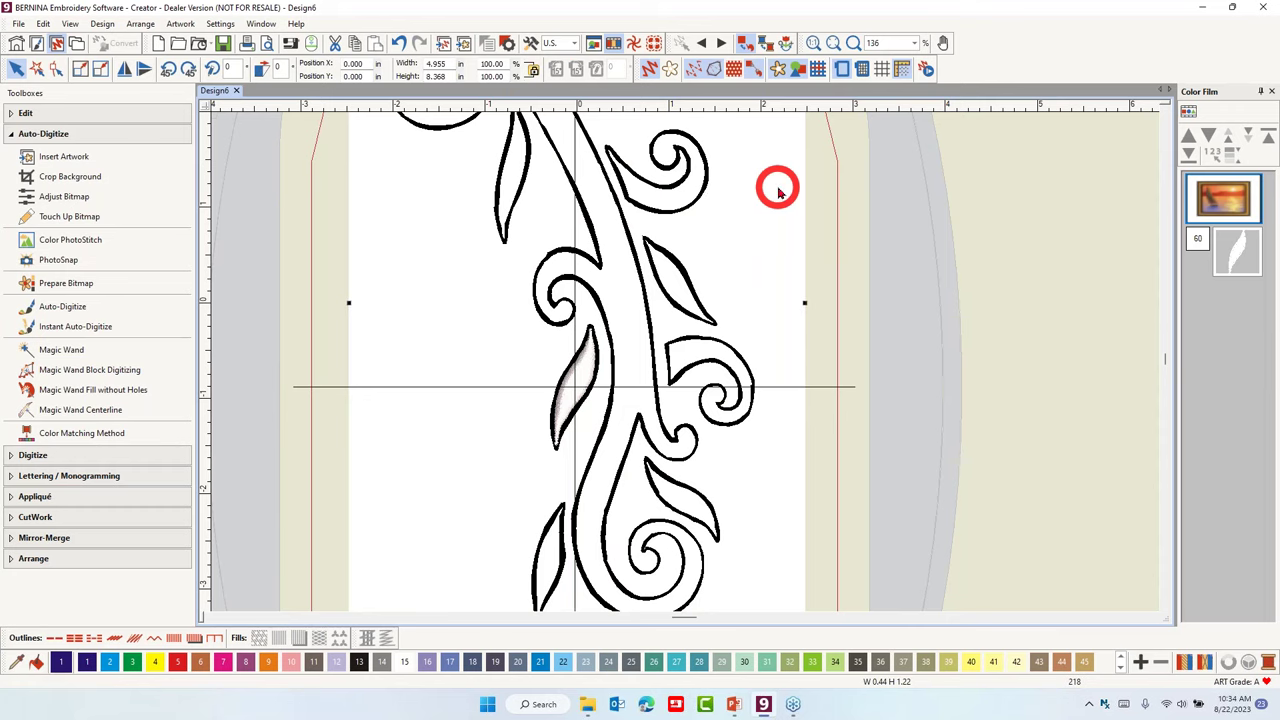
key(Delete)
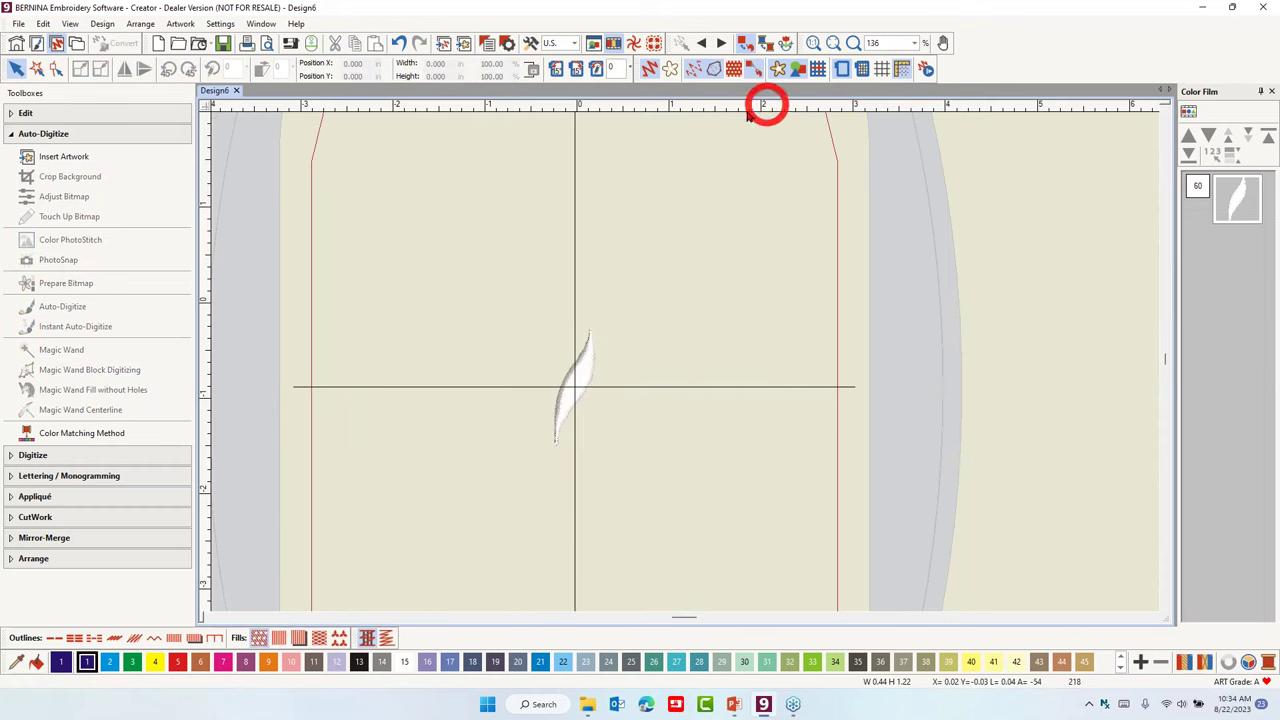
Turn the stitched leaf into a 16-piece Wreath centered just below the leaf's lower tip.
scroll(686, 360, up, 2)
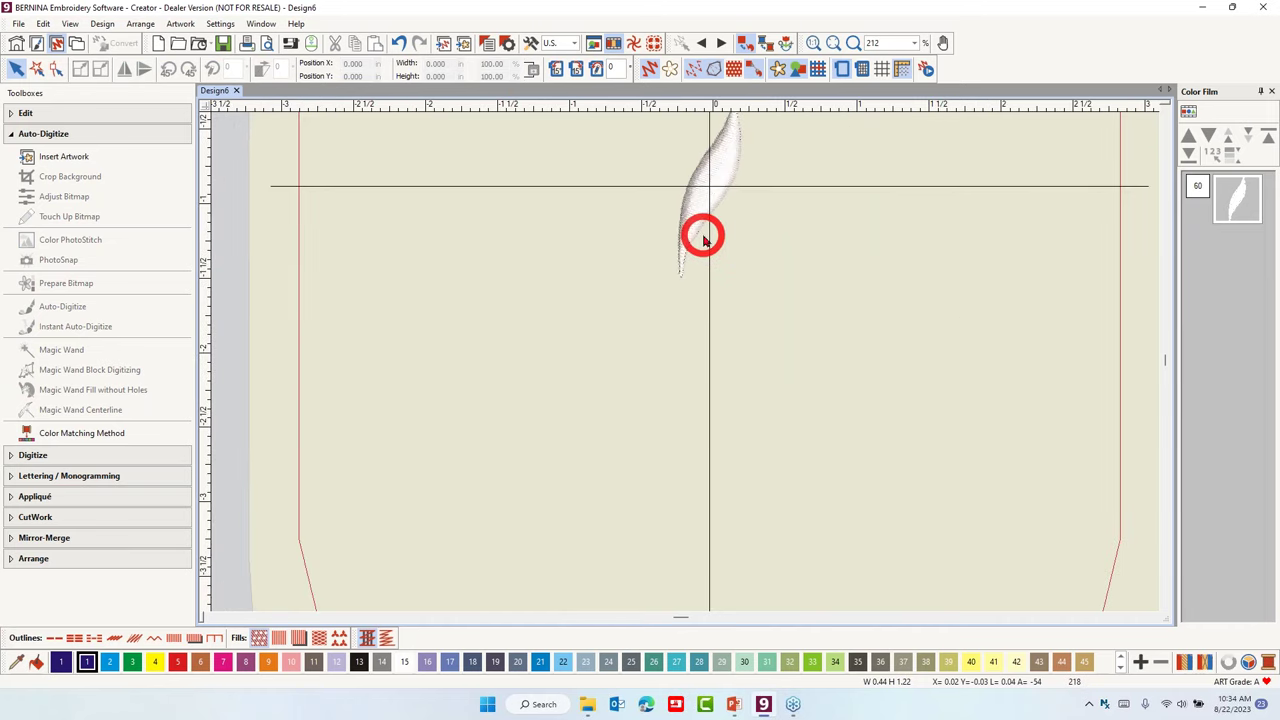
click(717, 180)
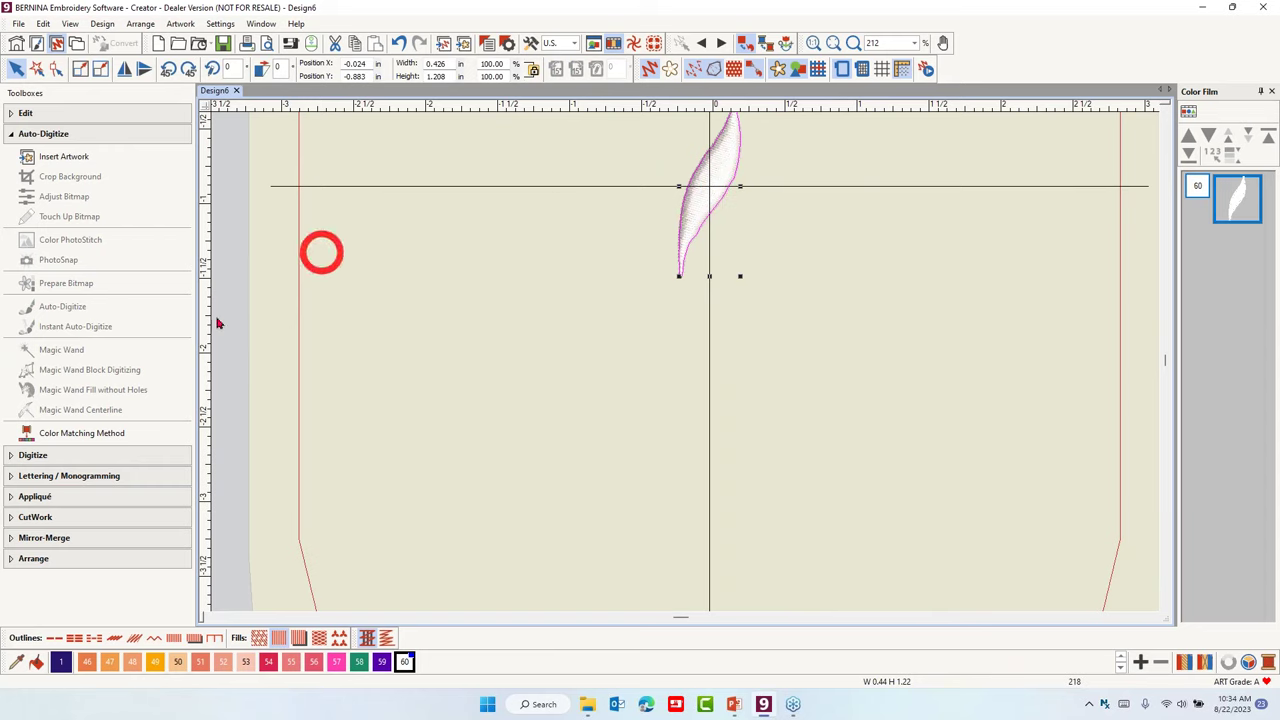
click(78, 537)
click(57, 363)
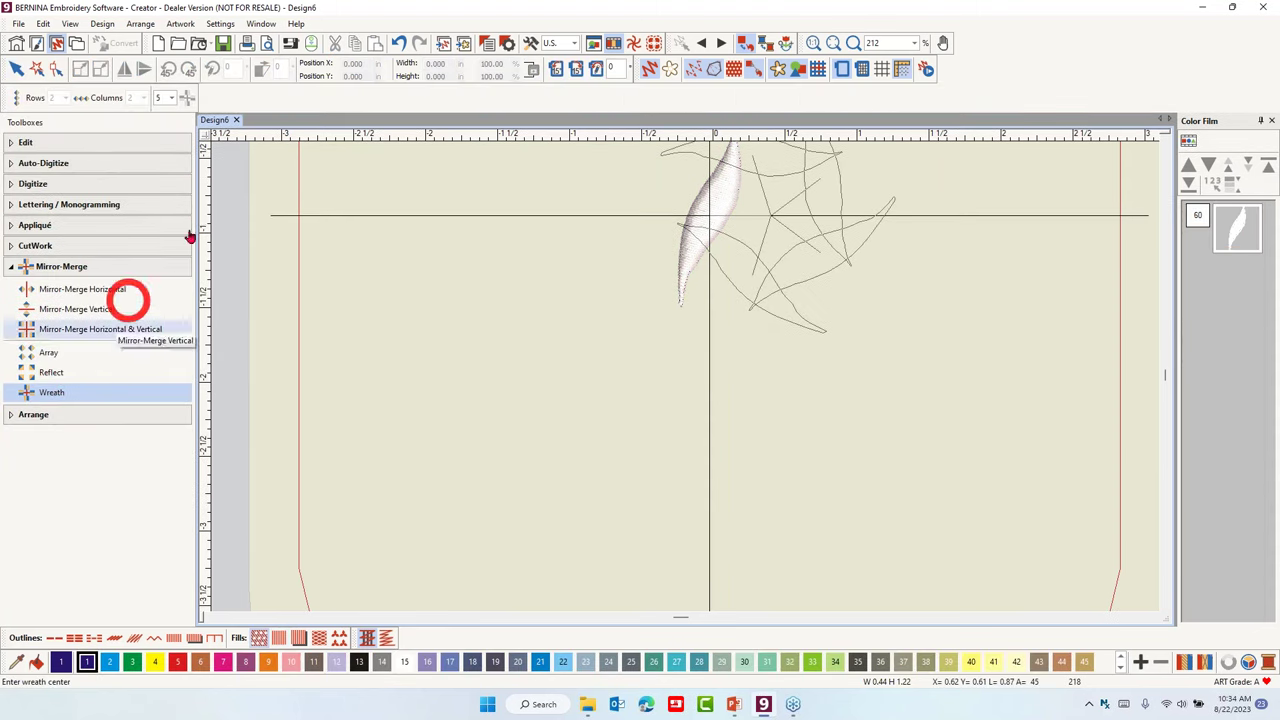
click(172, 97)
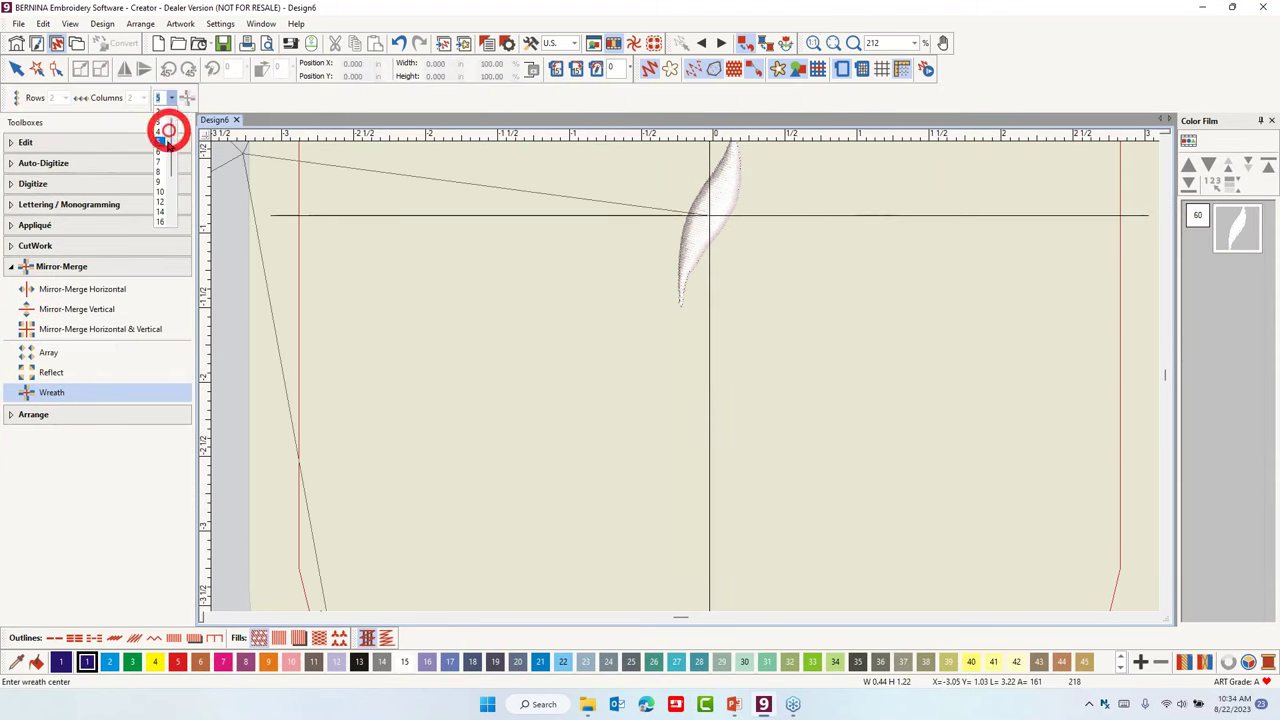
click(161, 221)
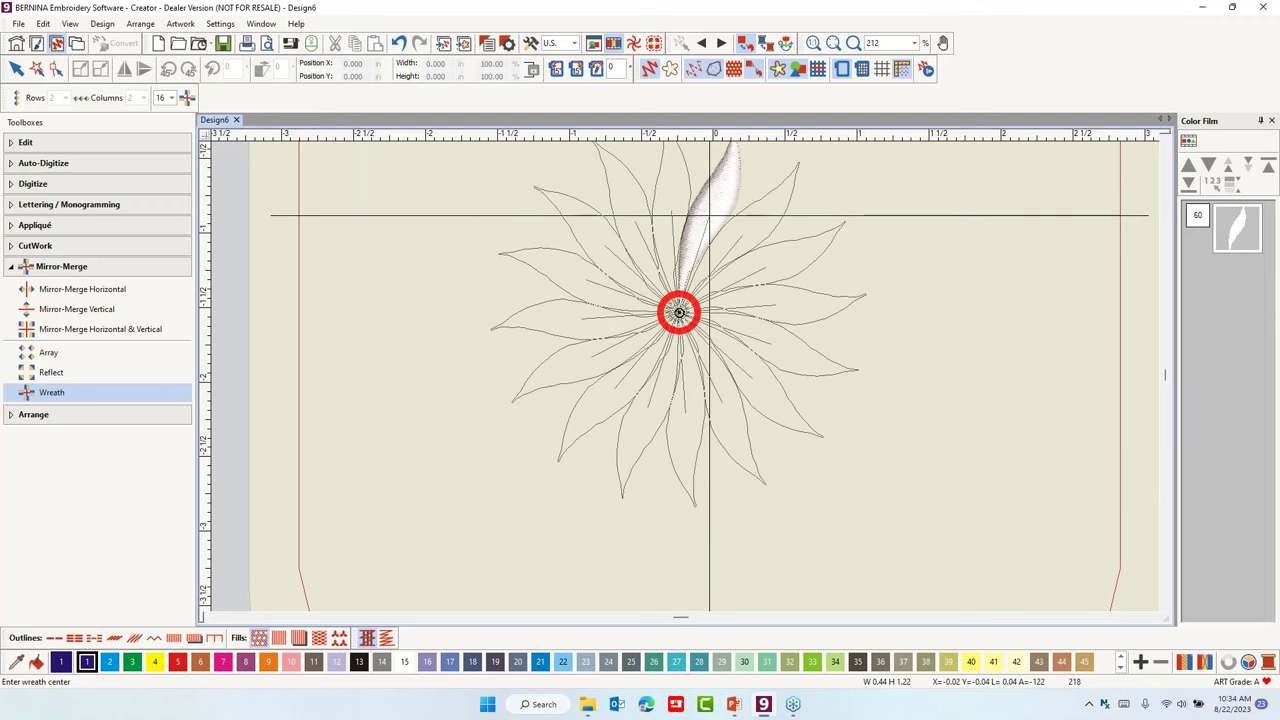
click(679, 313)
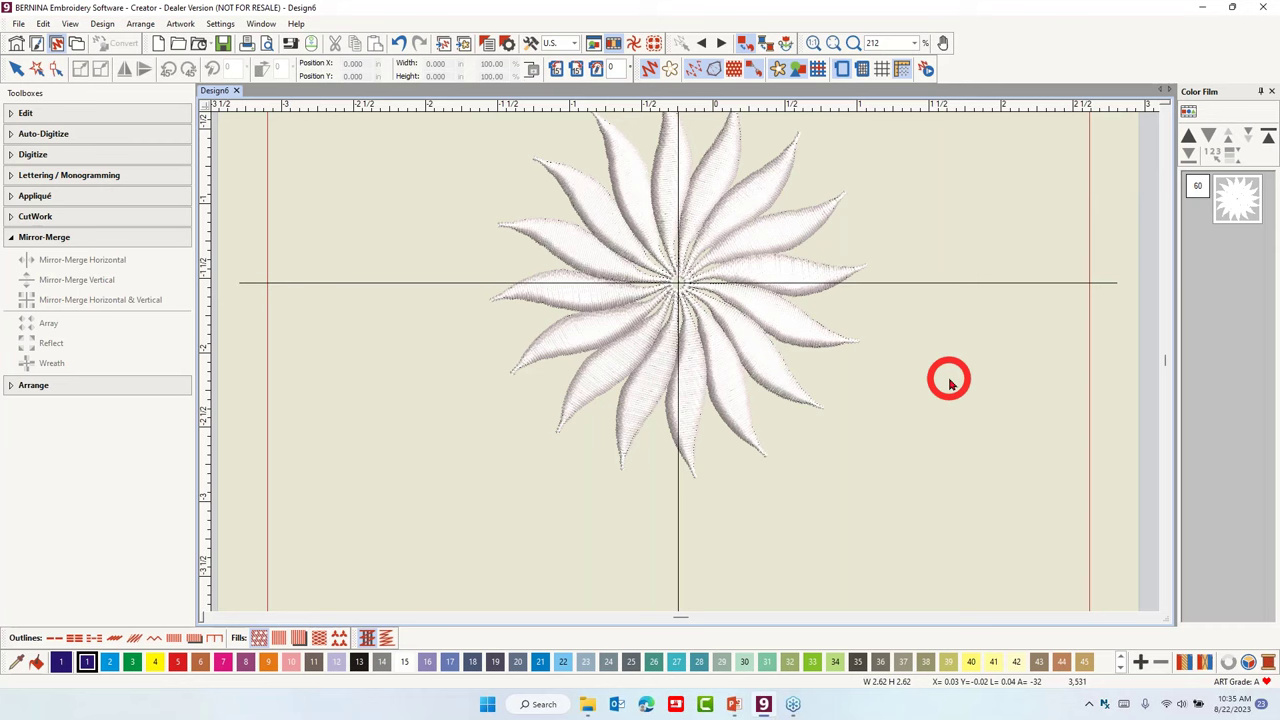
Switch off the realistic stitch view to examine the connectors between the flower's petals, and restore it.
key(shift+t)
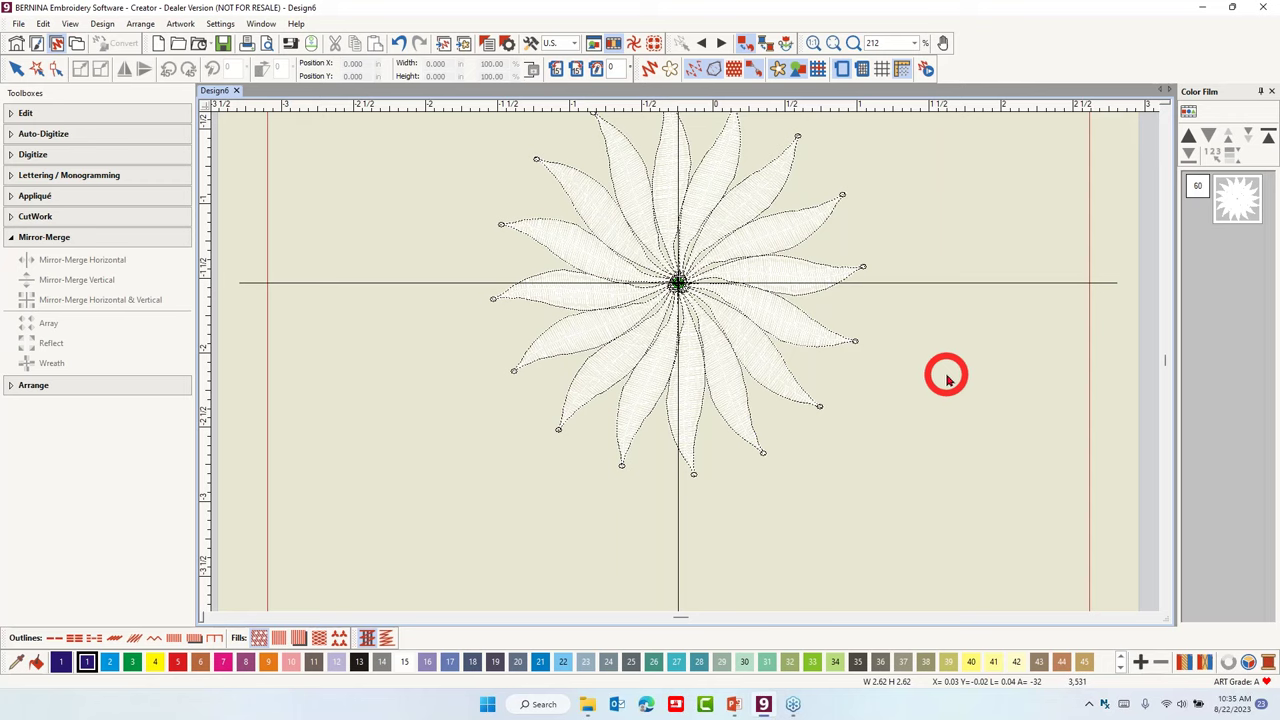
key(shift+t)
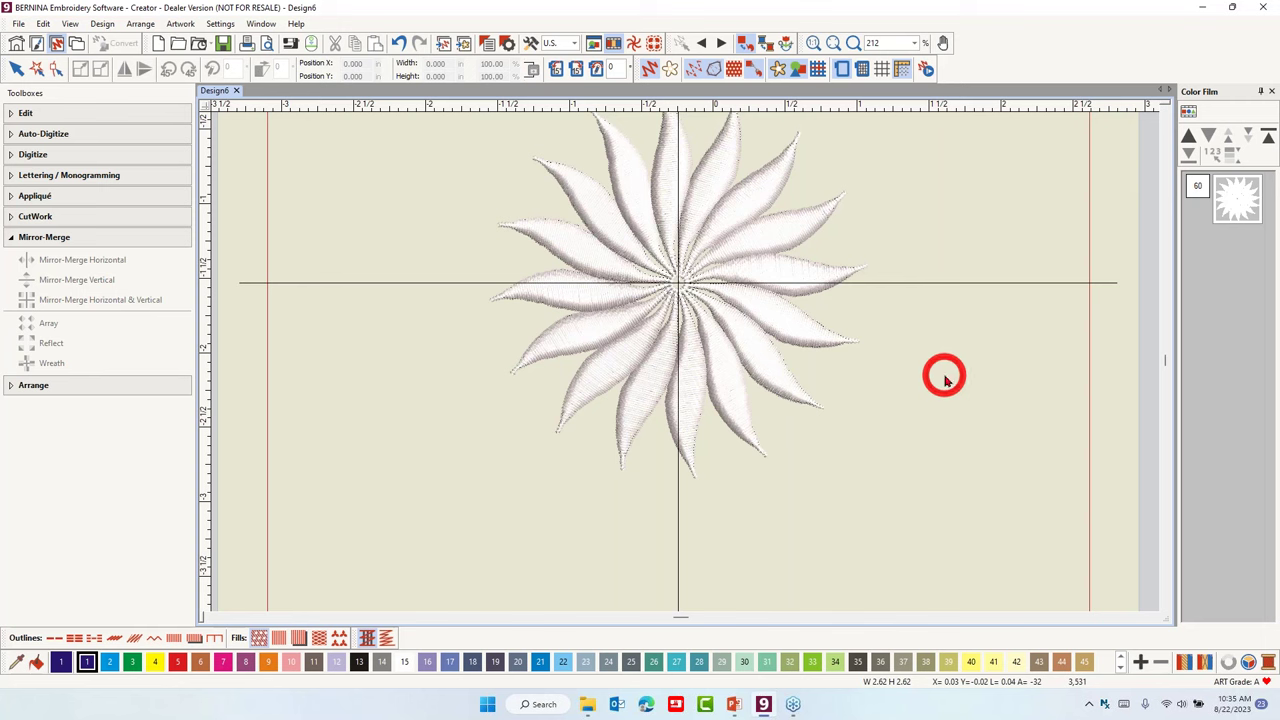
click(946, 378)
Select all the petals and combine them with Branching, placing the entry and exit points at one spot outside the flower.
key(ctrl+a)
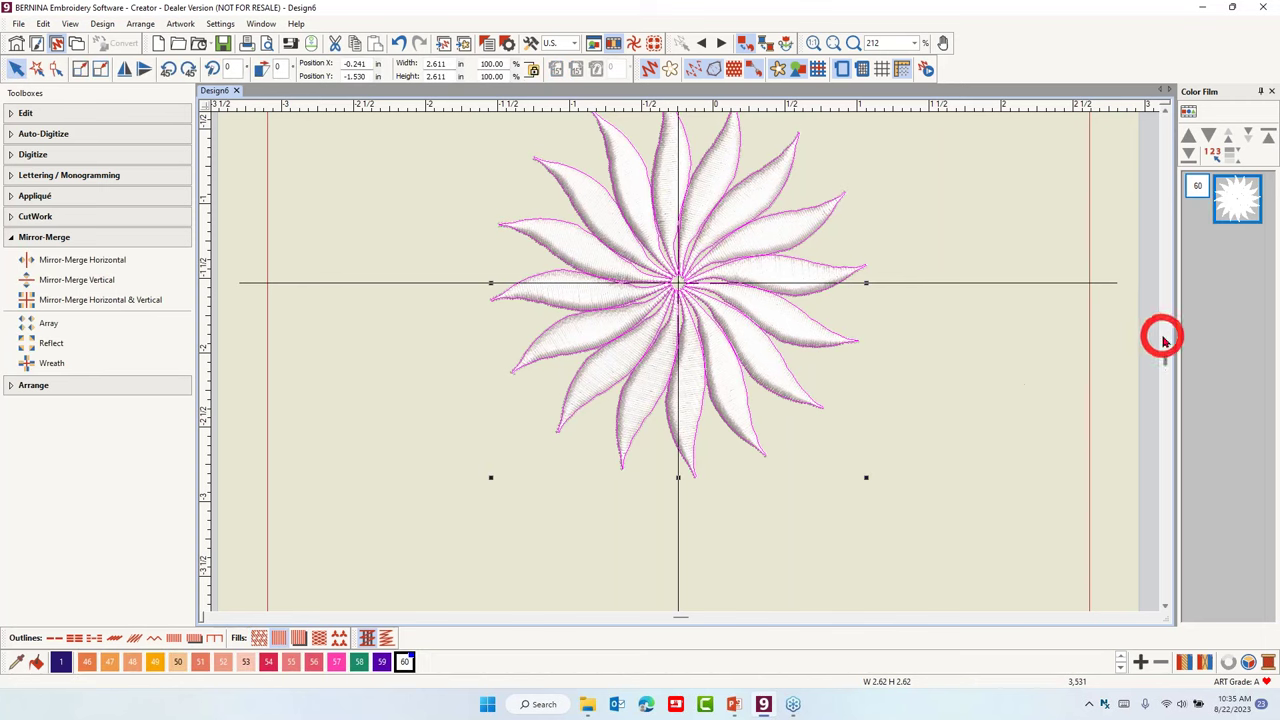
click(28, 111)
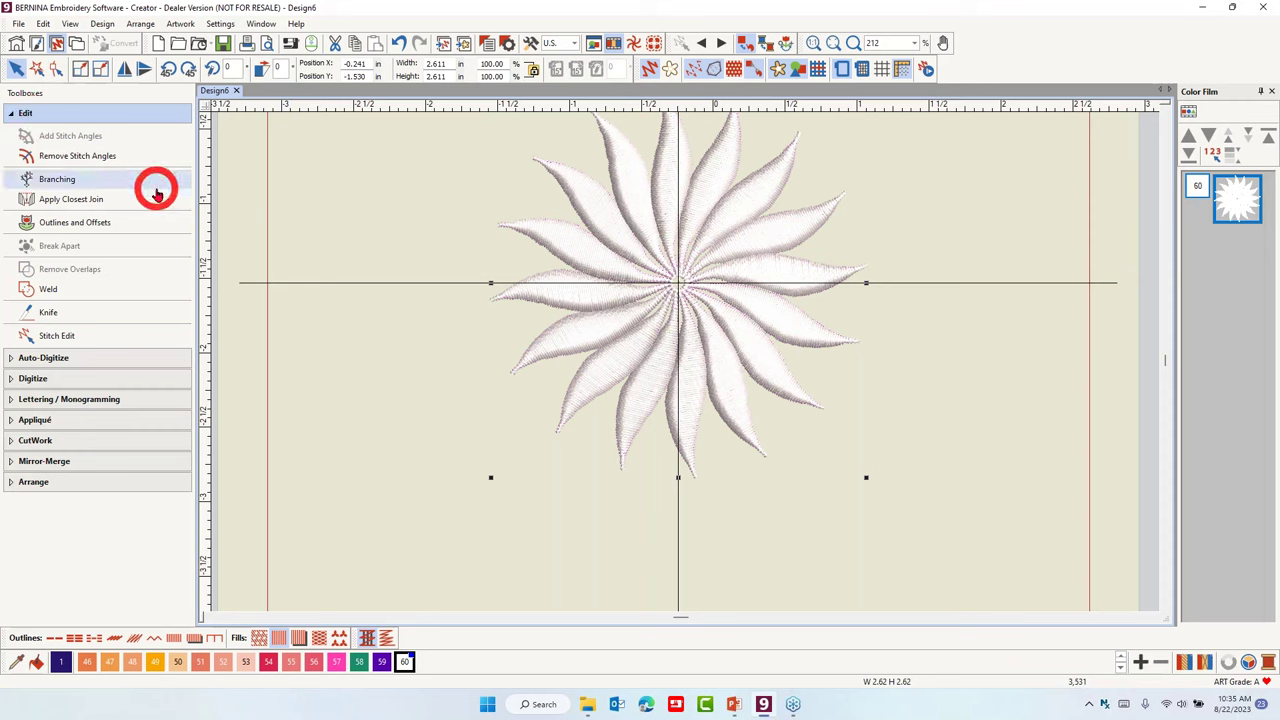
click(93, 180)
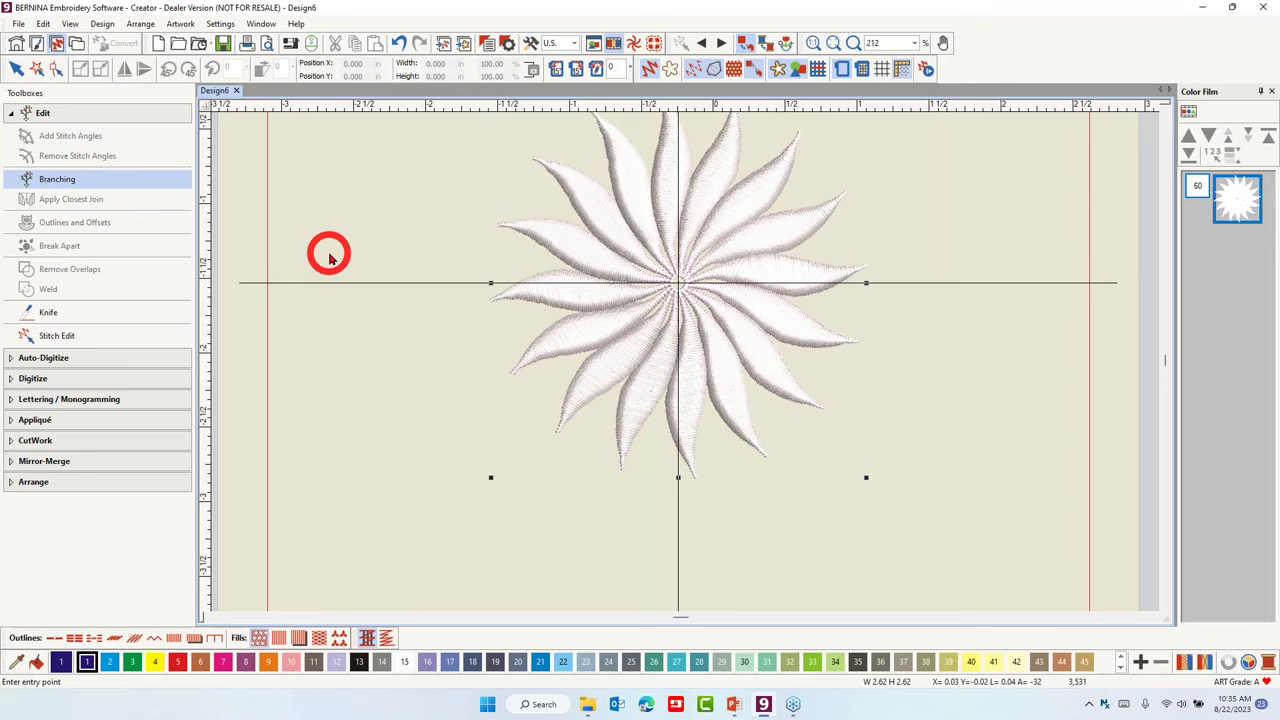
click(330, 258)
click(330, 258)
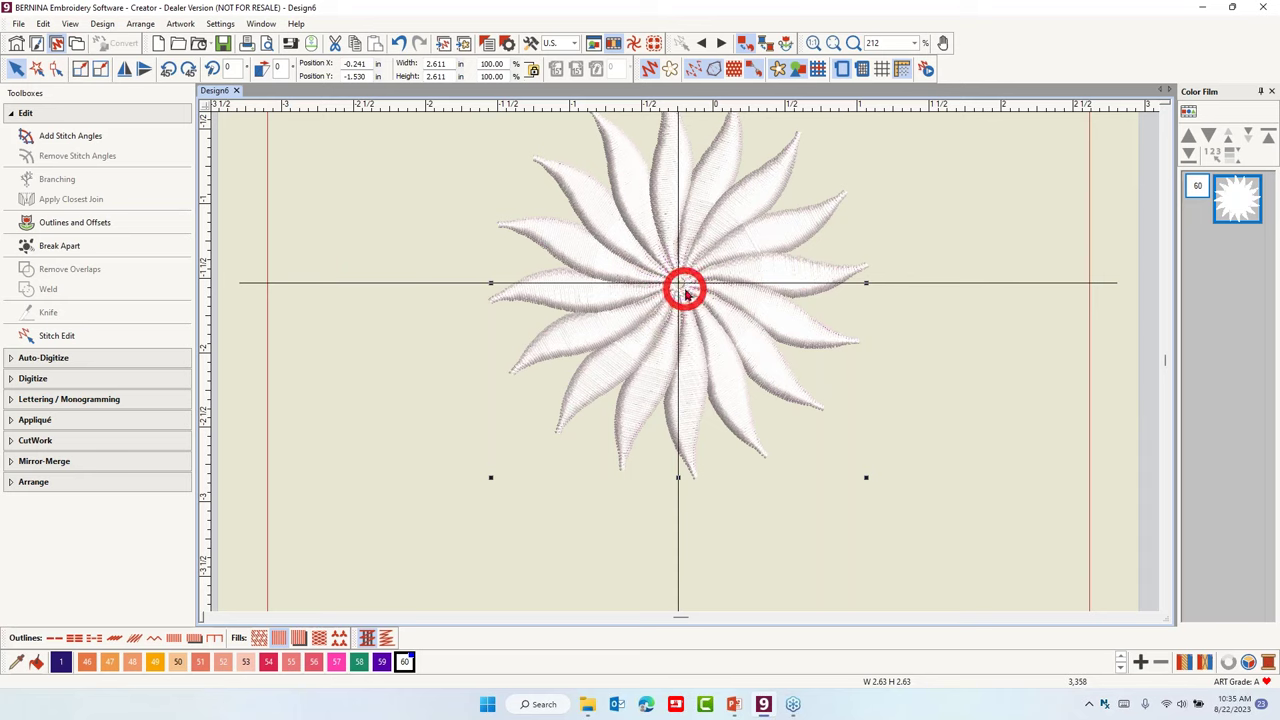
Digitize a filled circle about 0.19 in wide at the flower's center with the Ellipse tool in pink color 7.
click(37, 378)
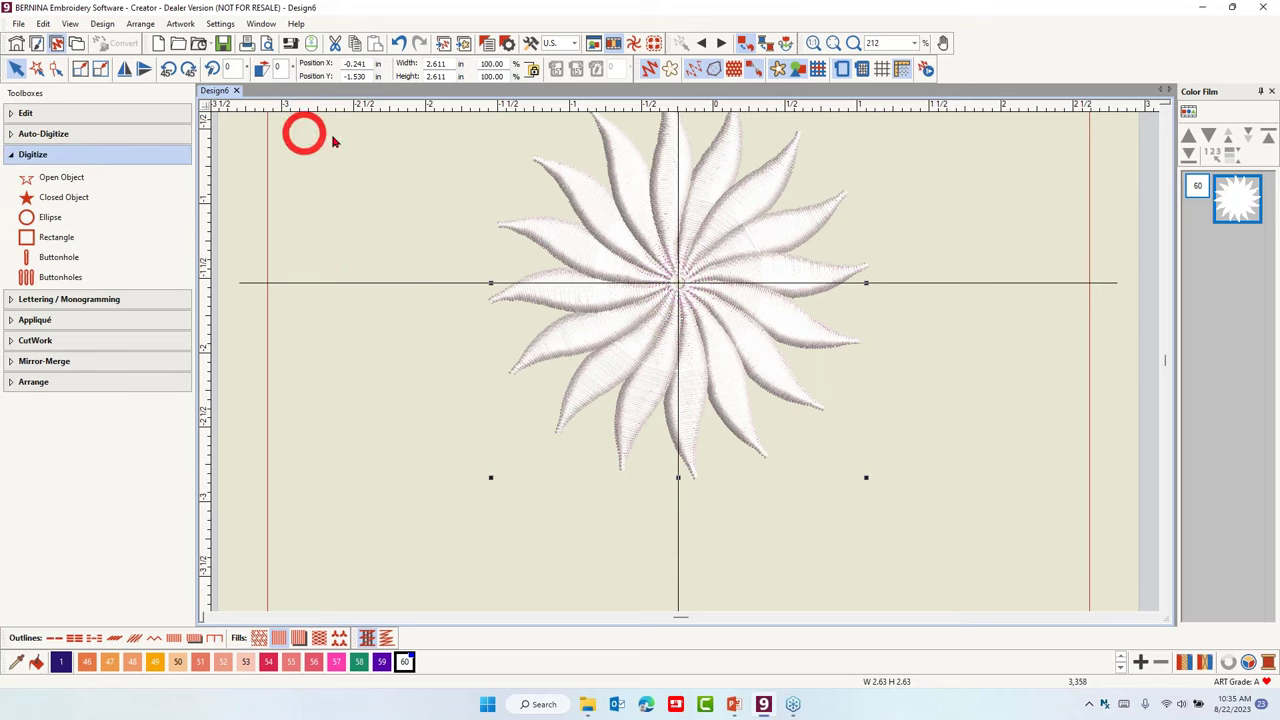
click(27, 218)
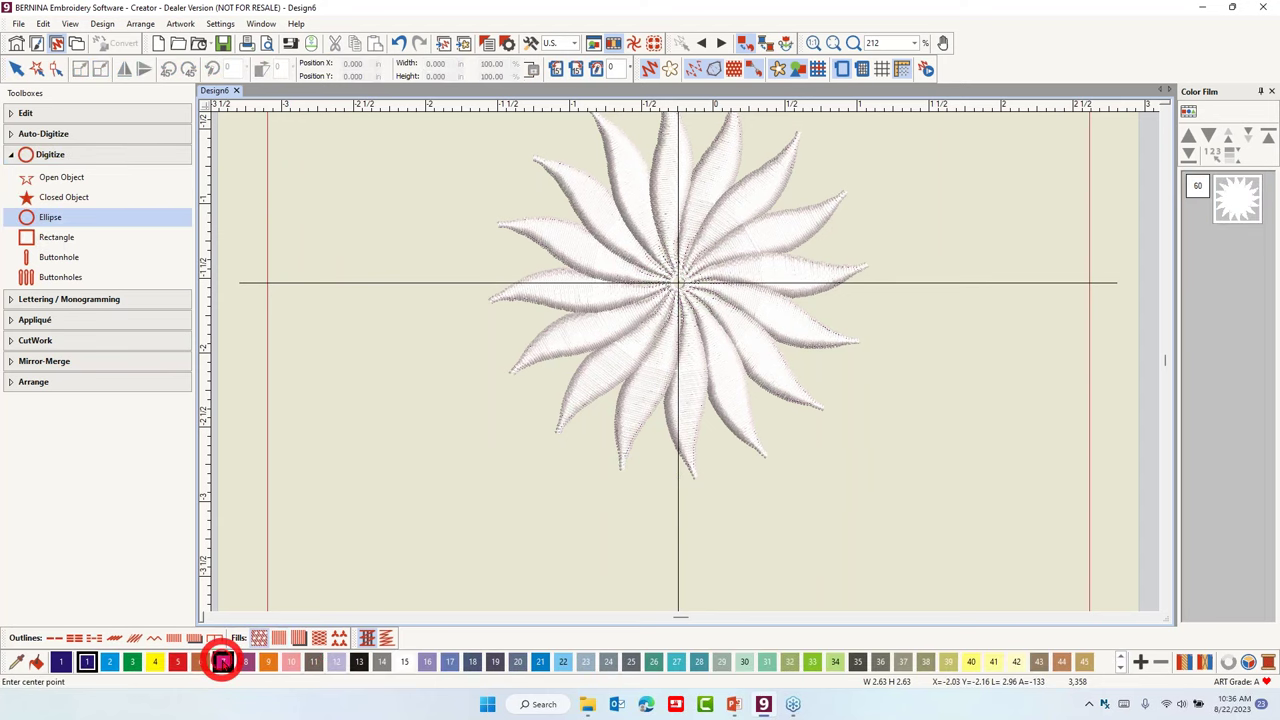
click(222, 661)
scroll(686, 360, up, 2)
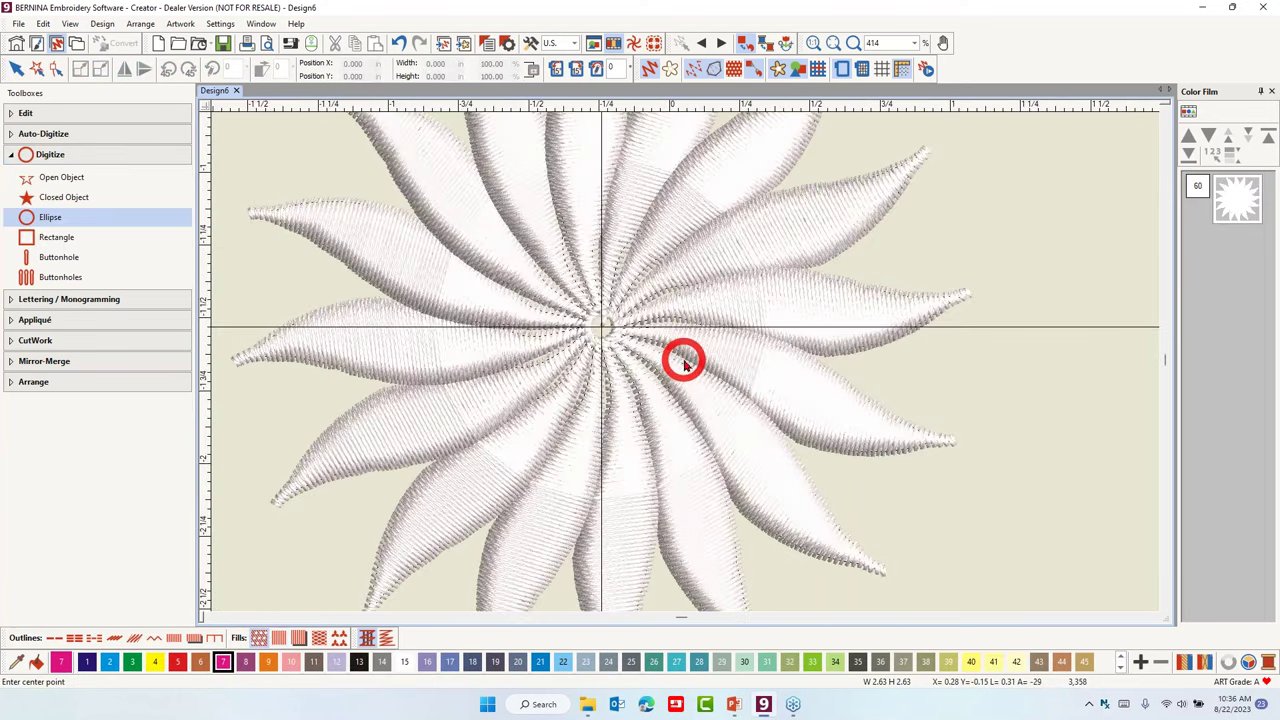
scroll(684, 363, up, 2)
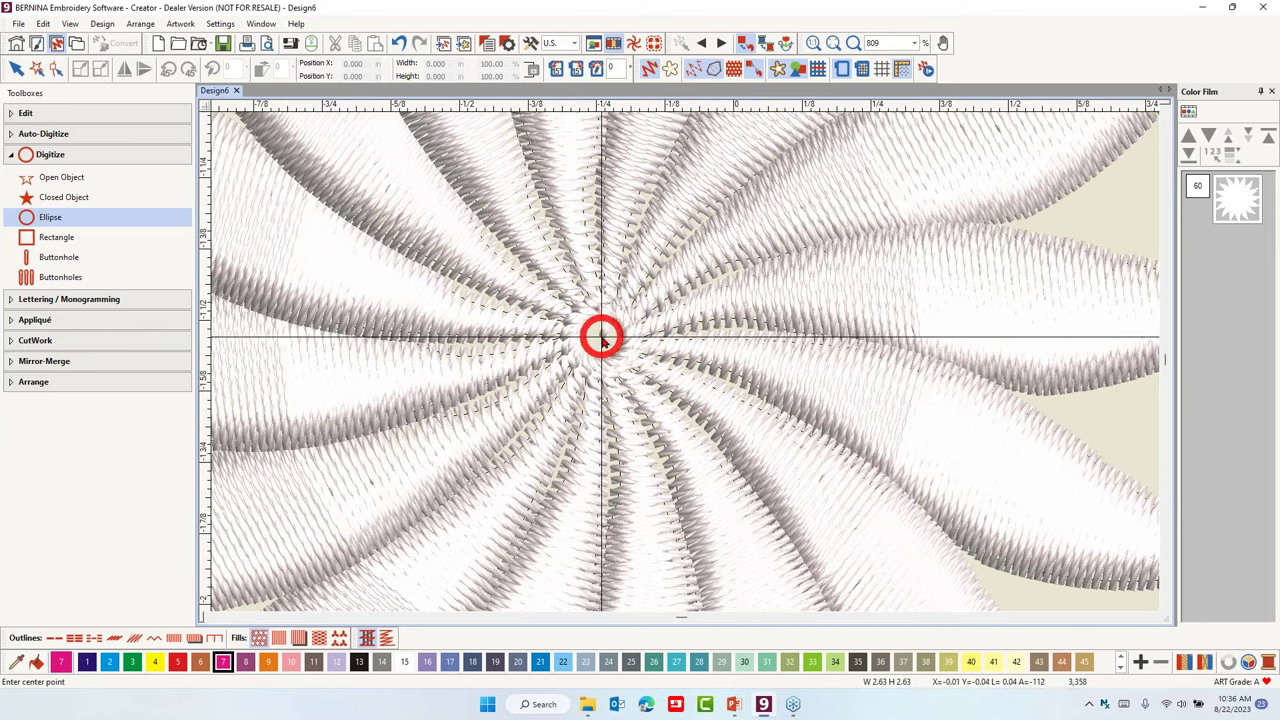
click(602, 337)
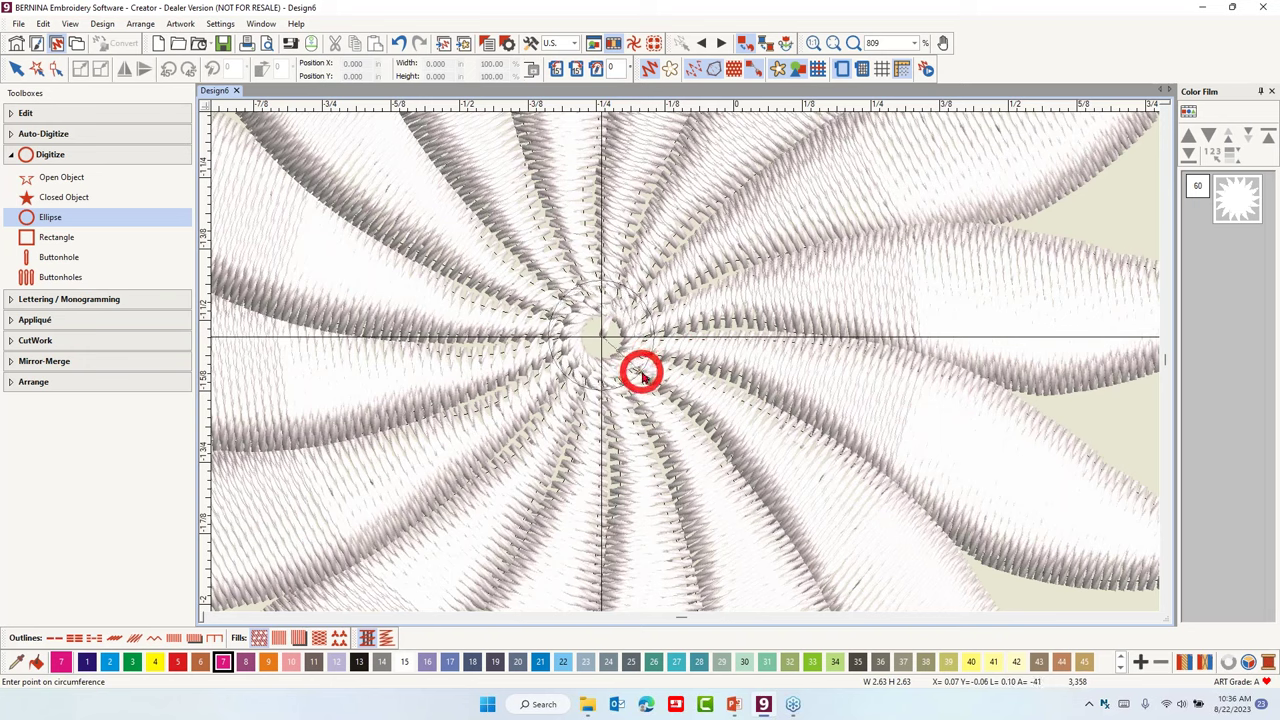
click(641, 373)
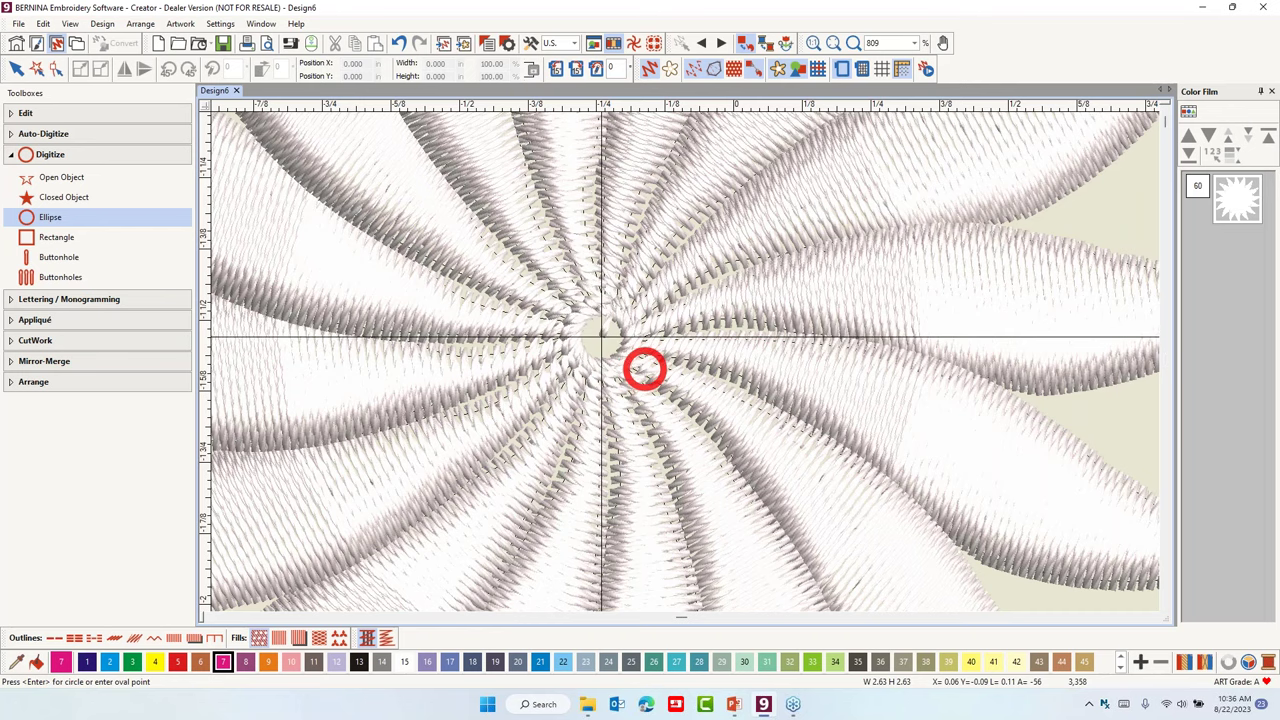
key(Return)
key(0)
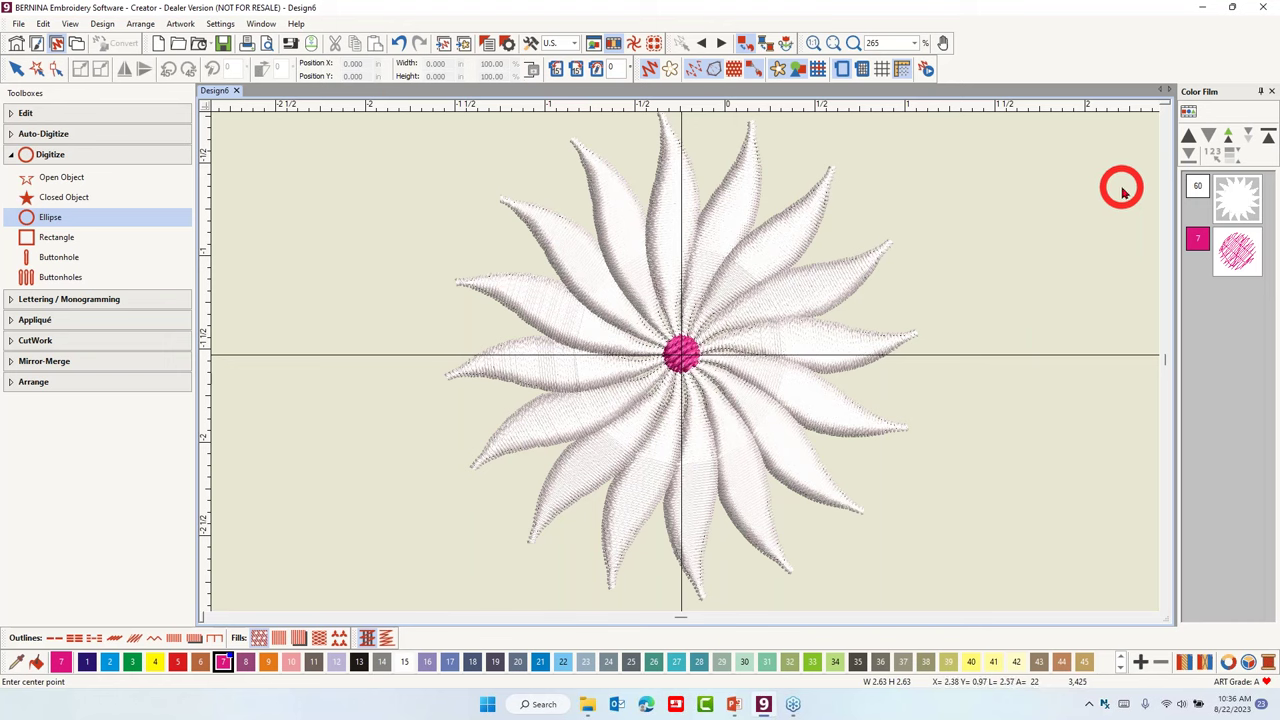
key(Escape)
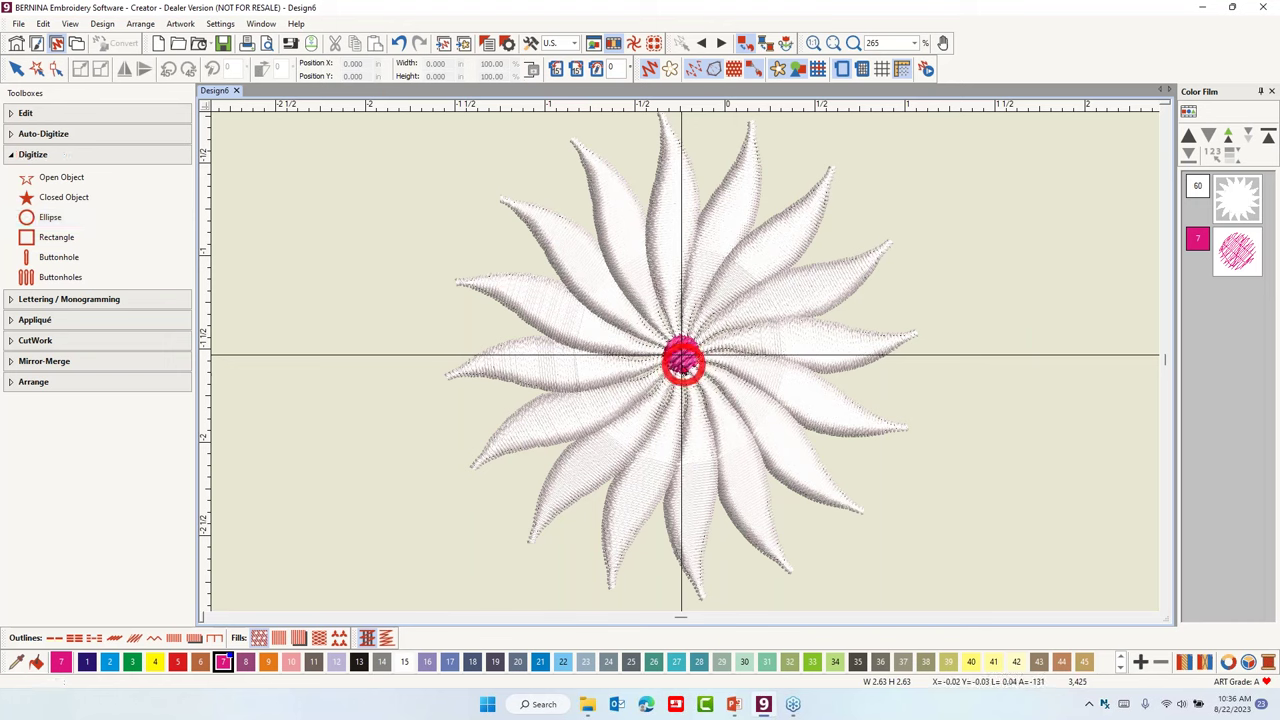
Select the pink center circle and examine its stitches against the petals up close.
click(680, 360)
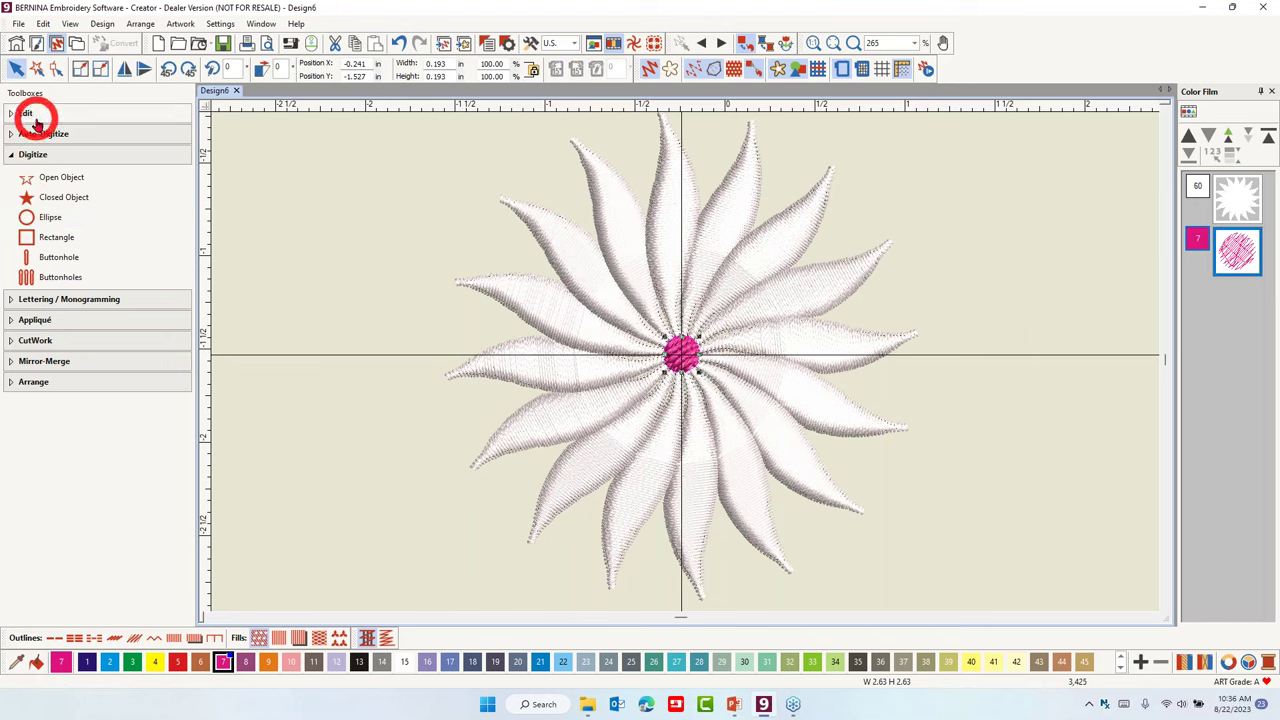
click(75, 118)
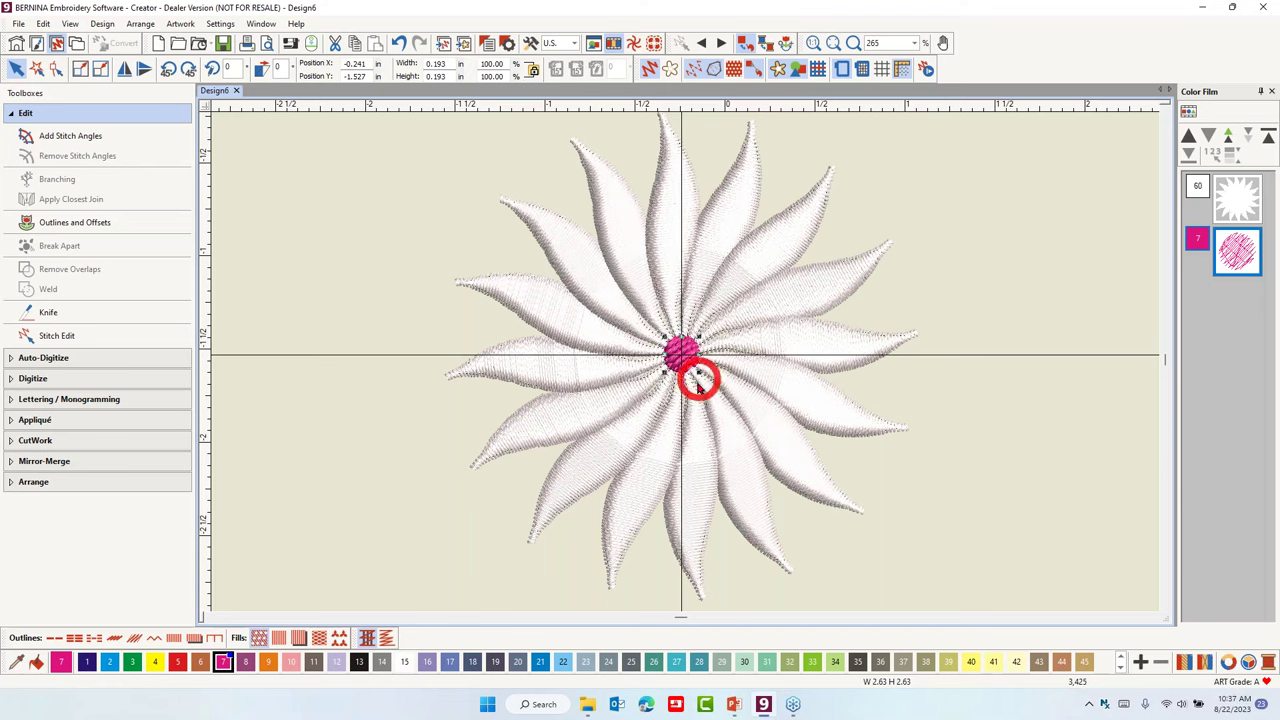
scroll(684, 360, up, 1)
scroll(682, 360, up, 10)
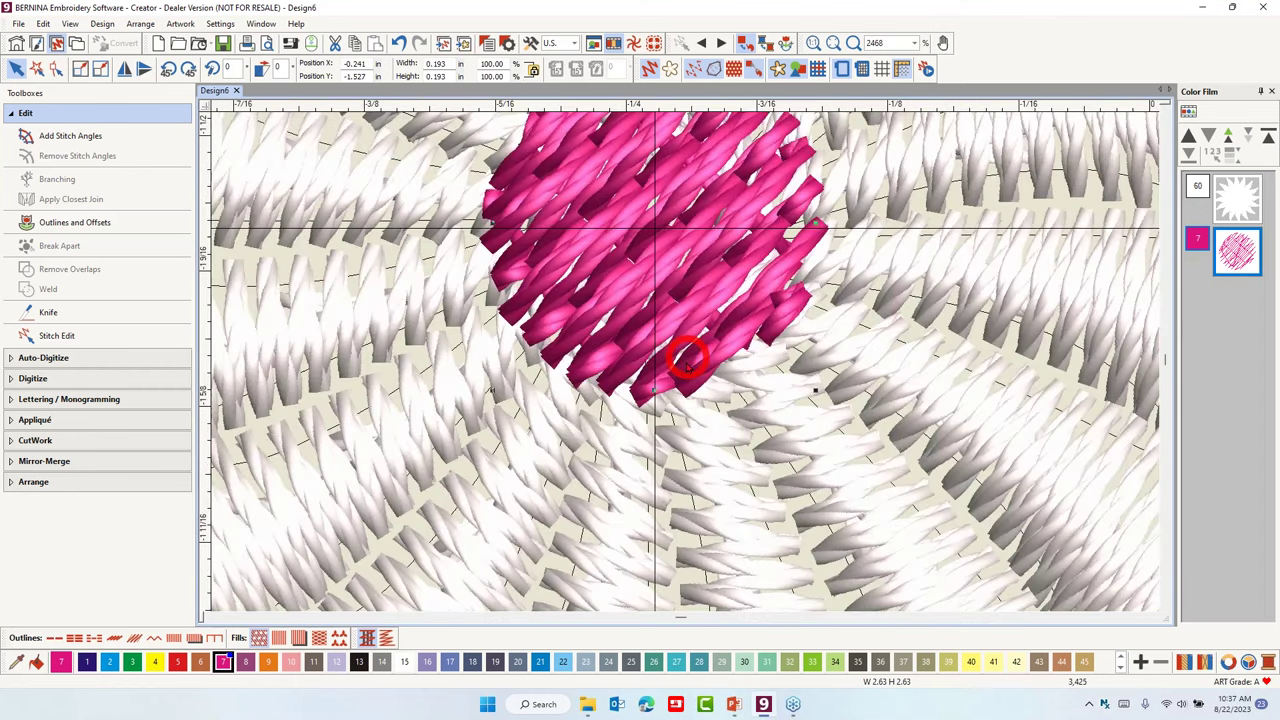
scroll(686, 362, down, 4)
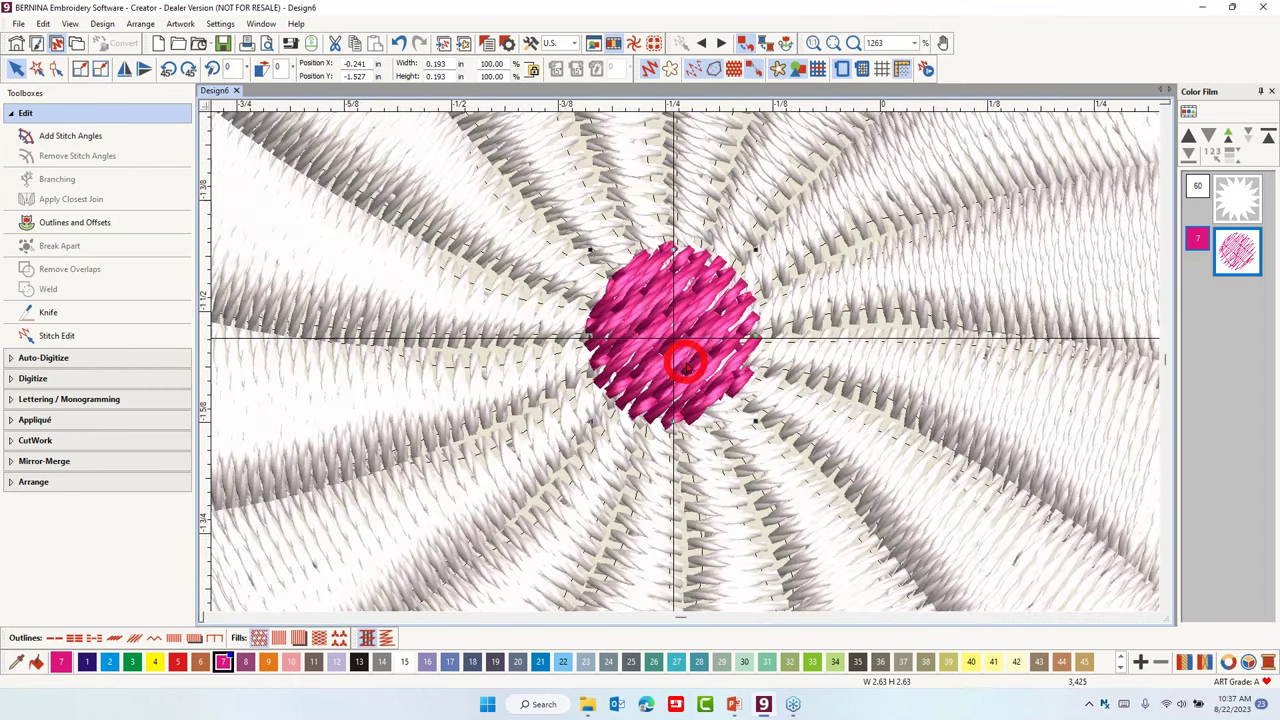
scroll(686, 365, down, 7)
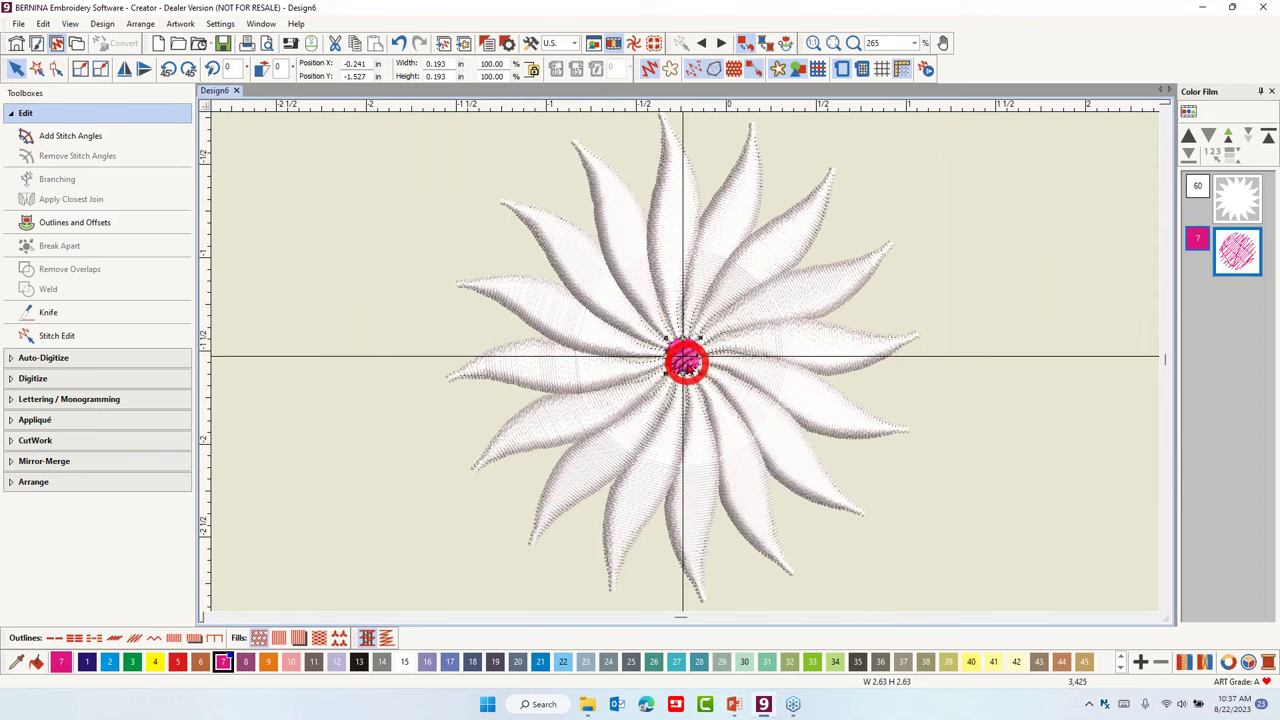
Save the flower design as Magic Wand Block Digitizing in the Auto Digitize folder and close it.
click(18, 24)
click(40, 143)
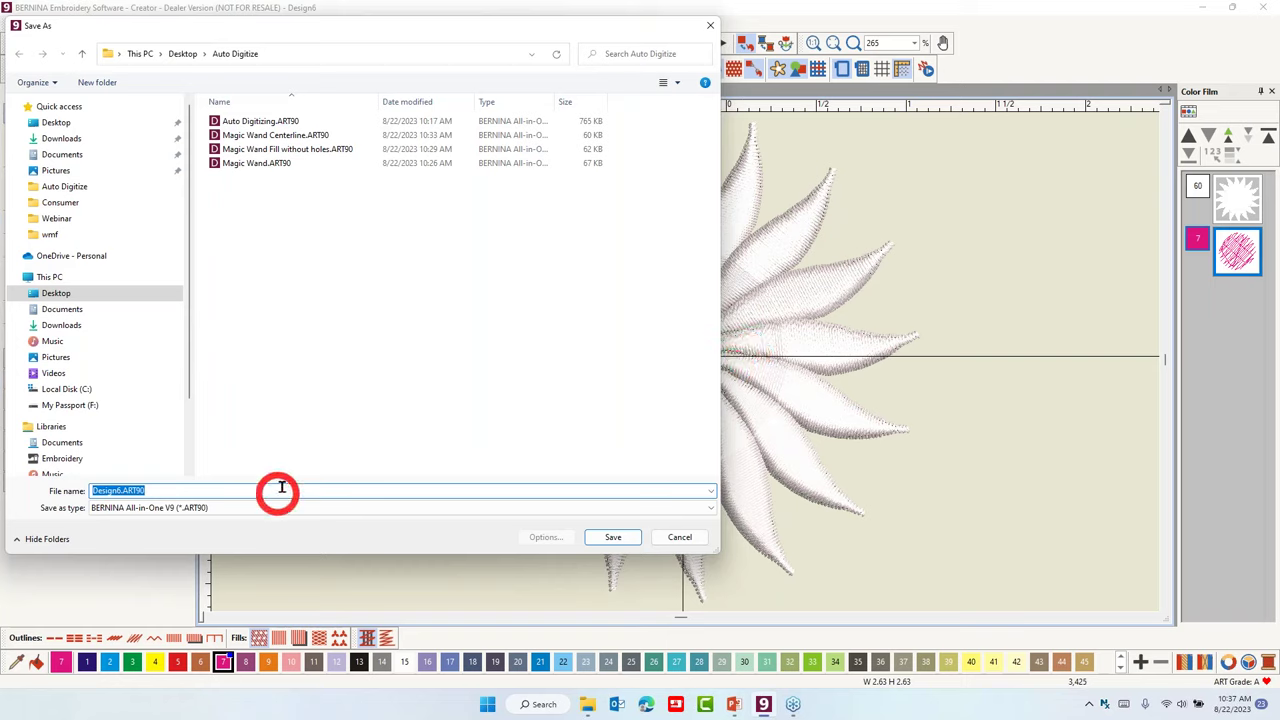
text(Magic W)
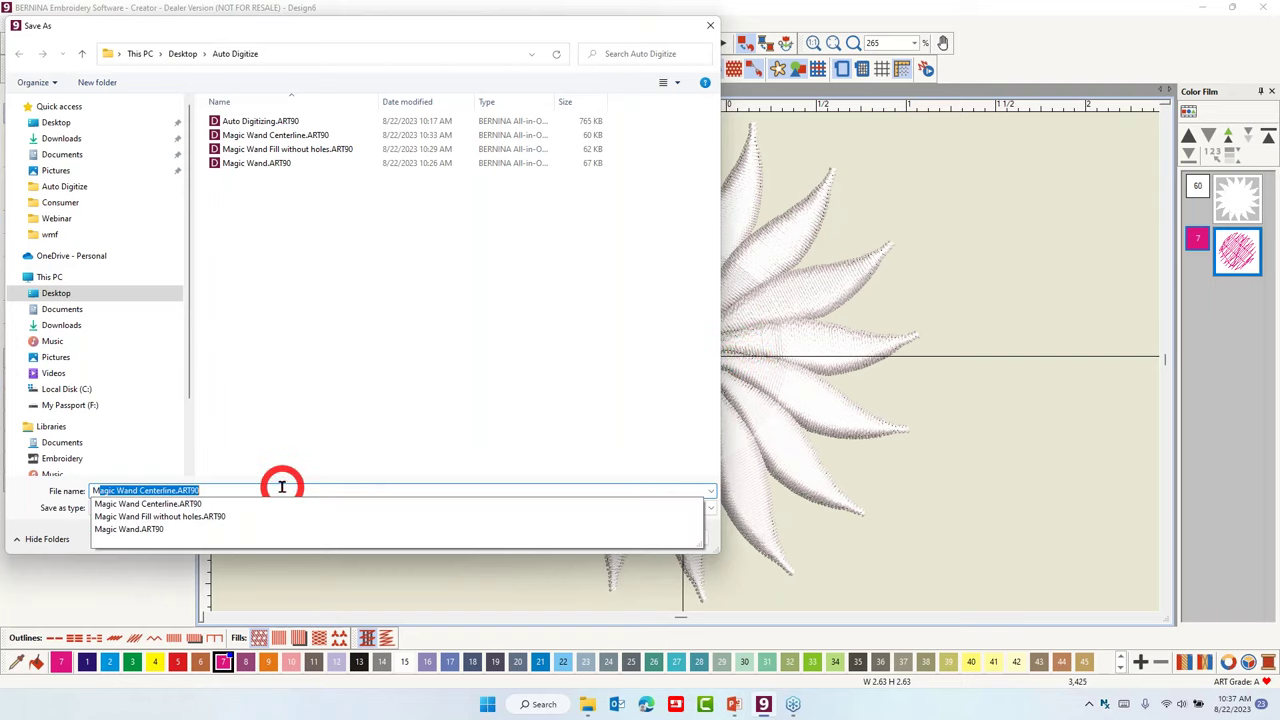
text(and Block)
text( Digitiizn)
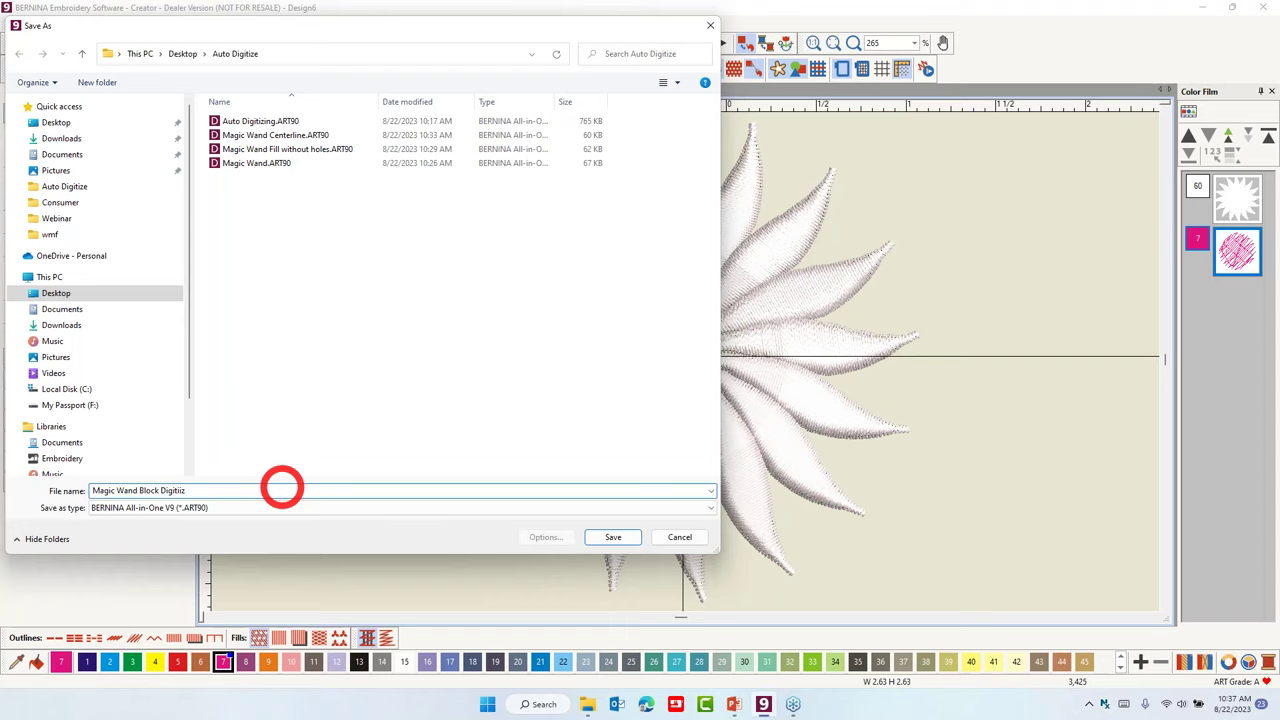
key(BackSpace)
key(BackSpace)
text(zing)
click(613, 537)
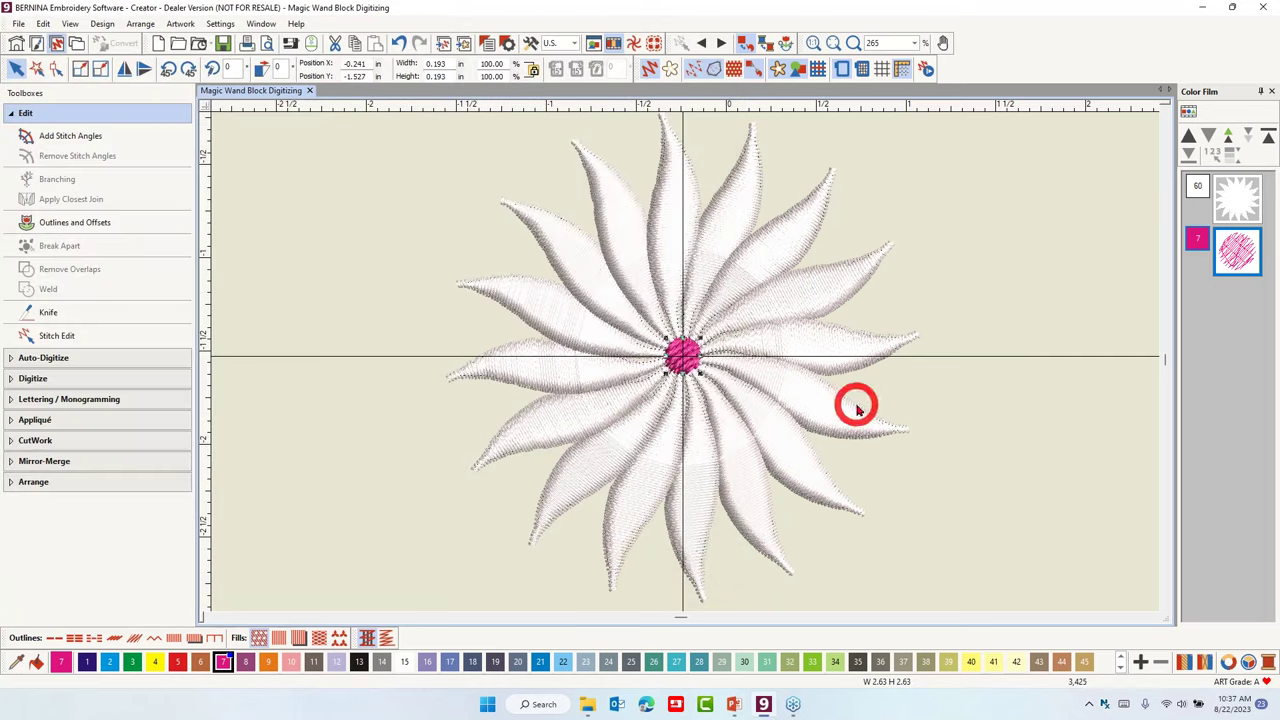
click(309, 90)
Start a new blank design and insert Cabin.png from the wmf artwork folder.
click(158, 43)
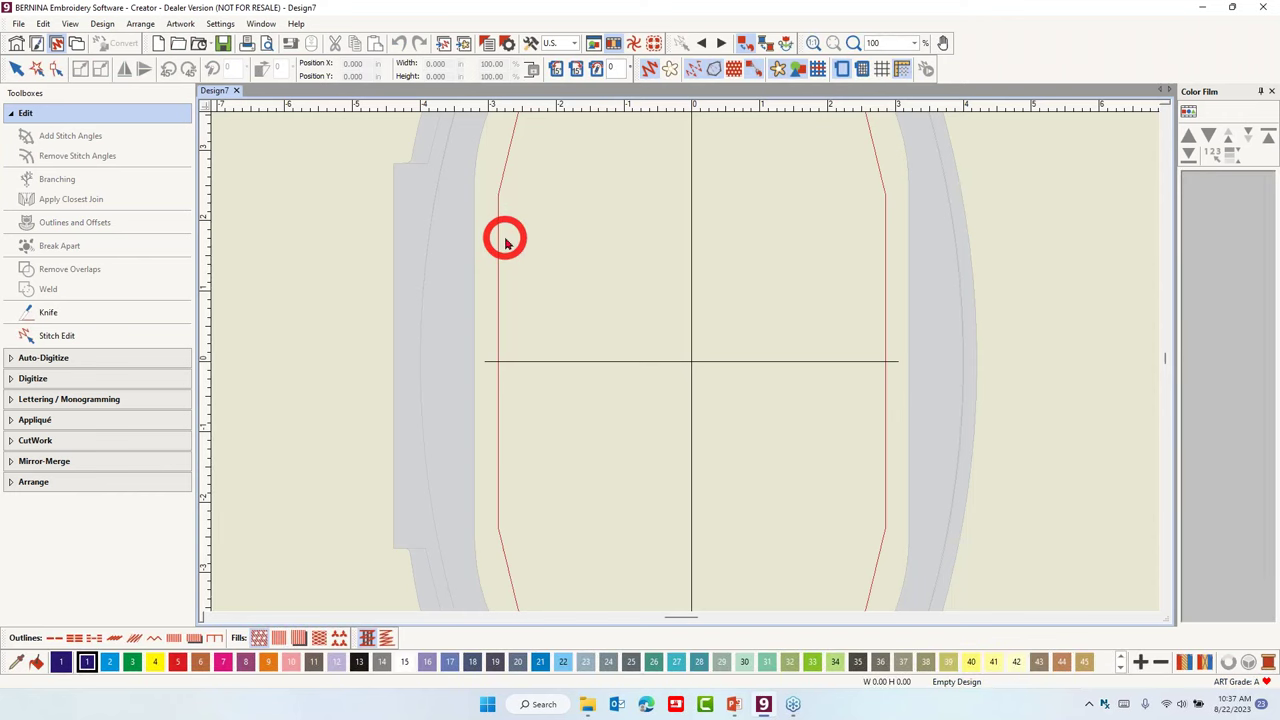
click(464, 45)
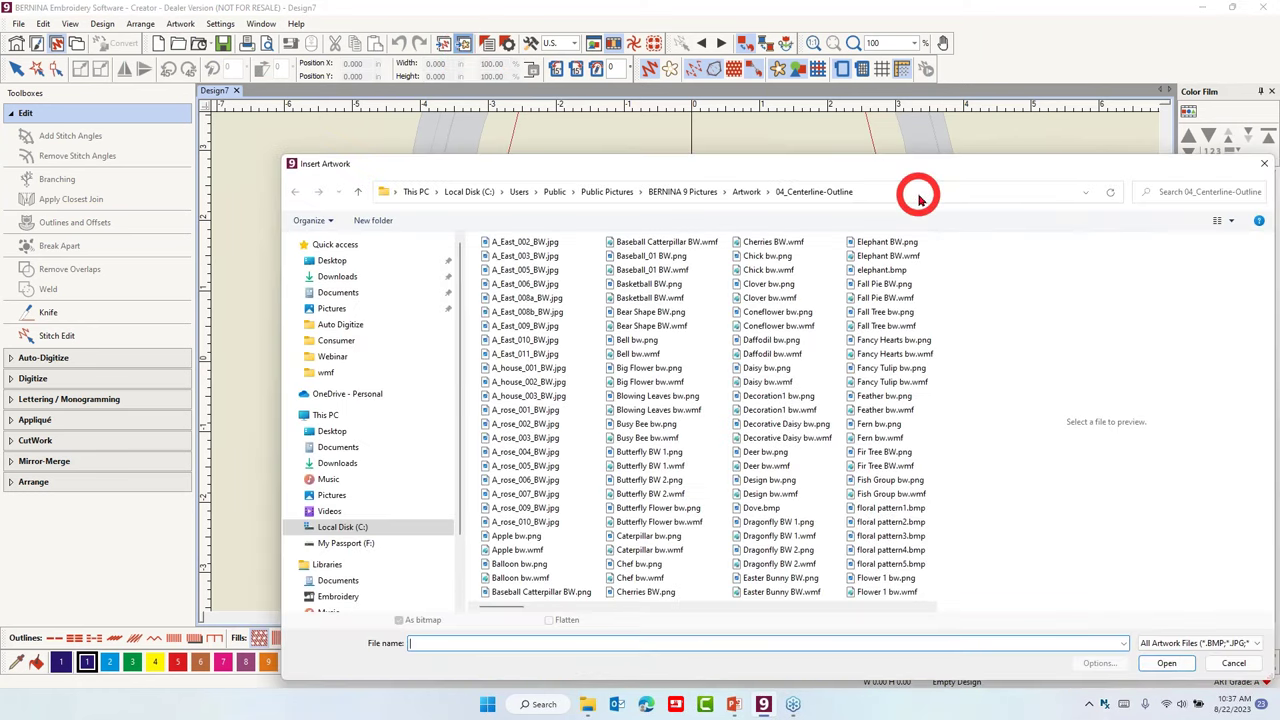
click(747, 192)
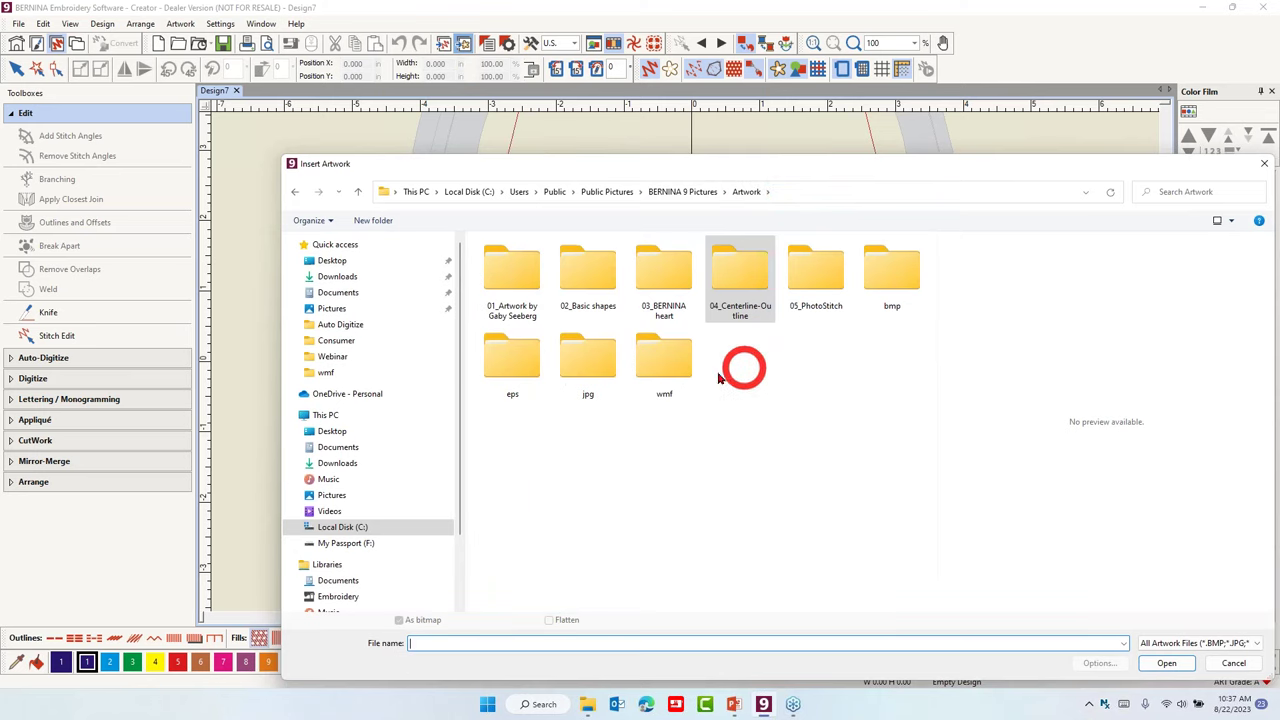
click(660, 372)
double_click(660, 372)
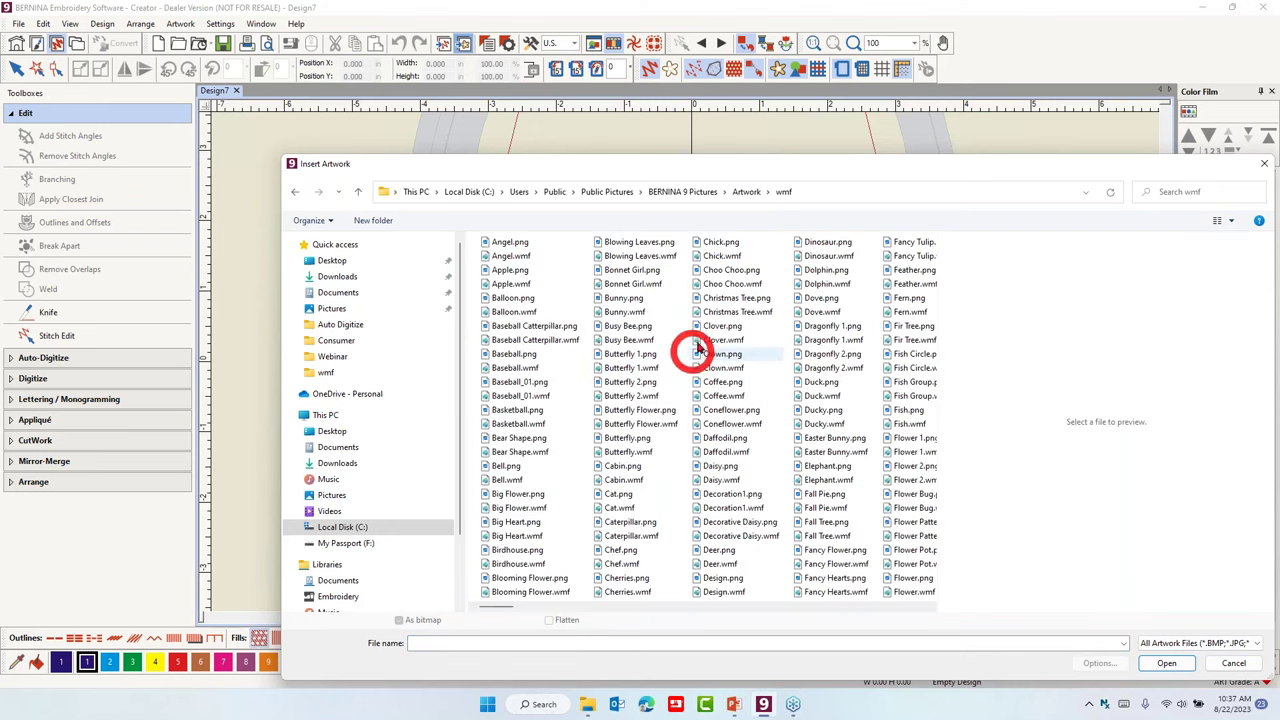
click(620, 474)
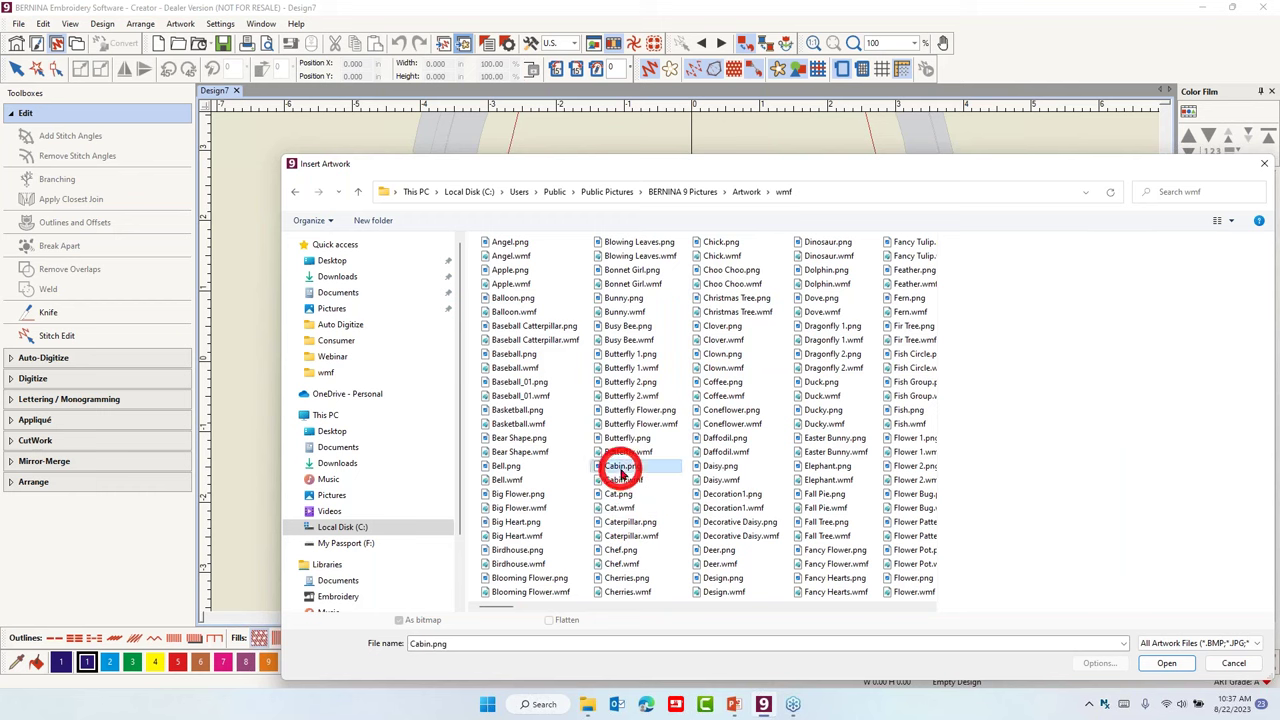
click(1167, 664)
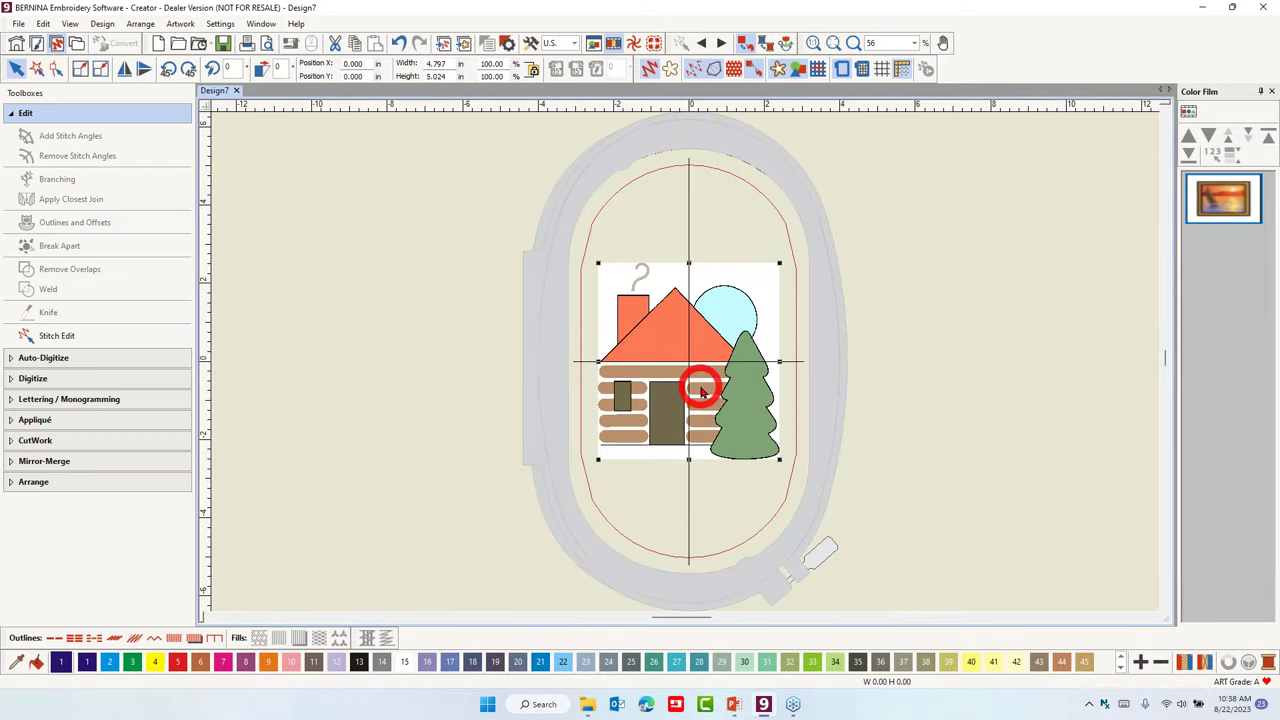
Brighten the cabin bitmap moderately with Adjust Bitmap, keeping the Original effect and the contrast unchanged.
click(52, 360)
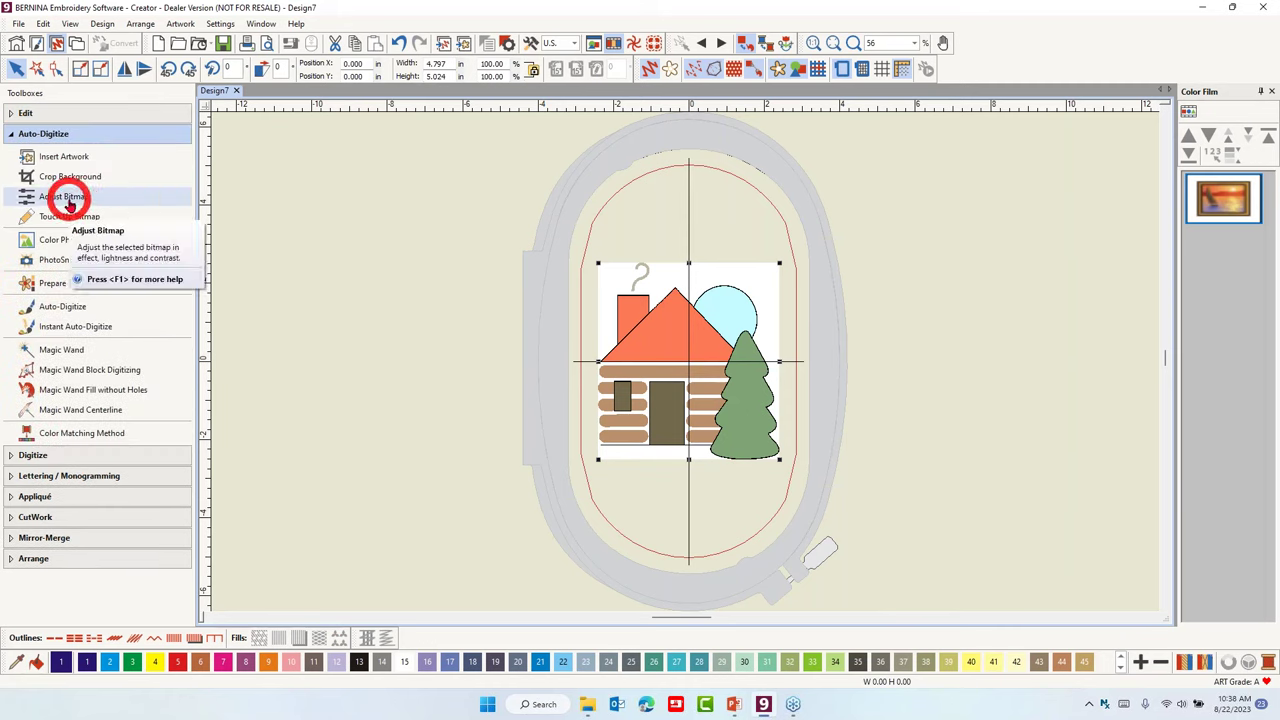
click(65, 197)
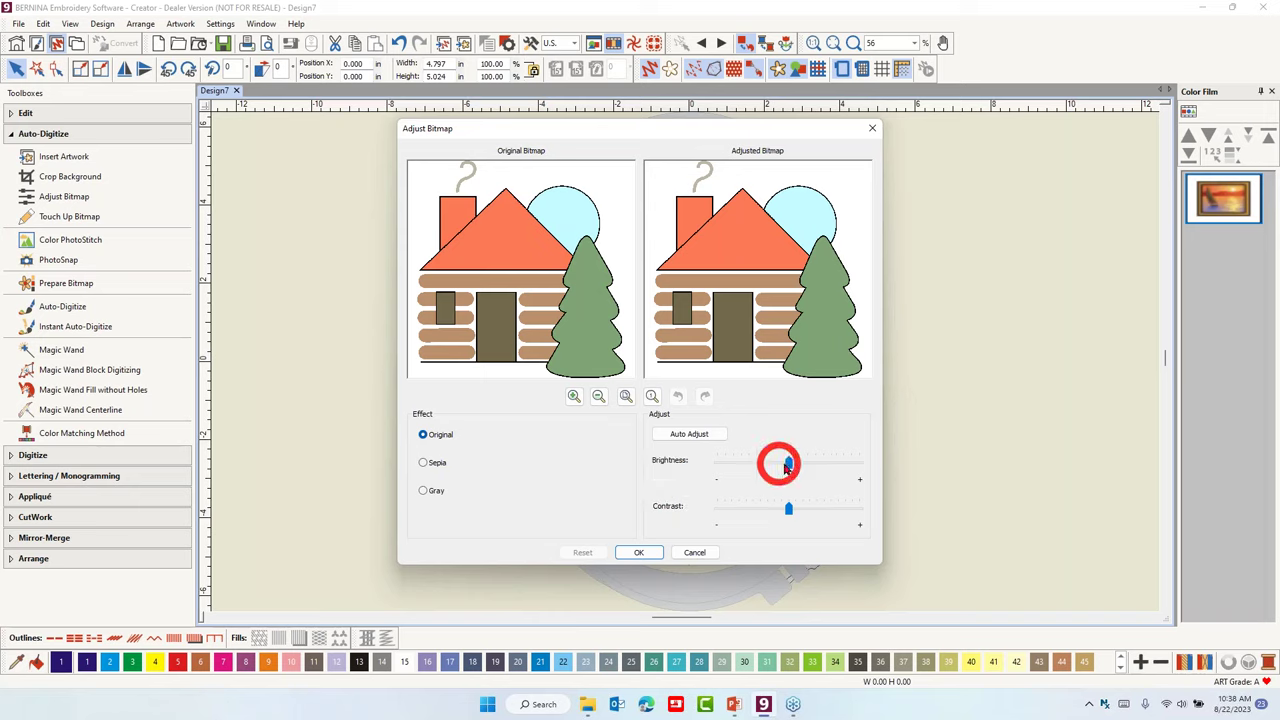
drag(789, 465, 791, 467)
drag(791, 461, 804, 461)
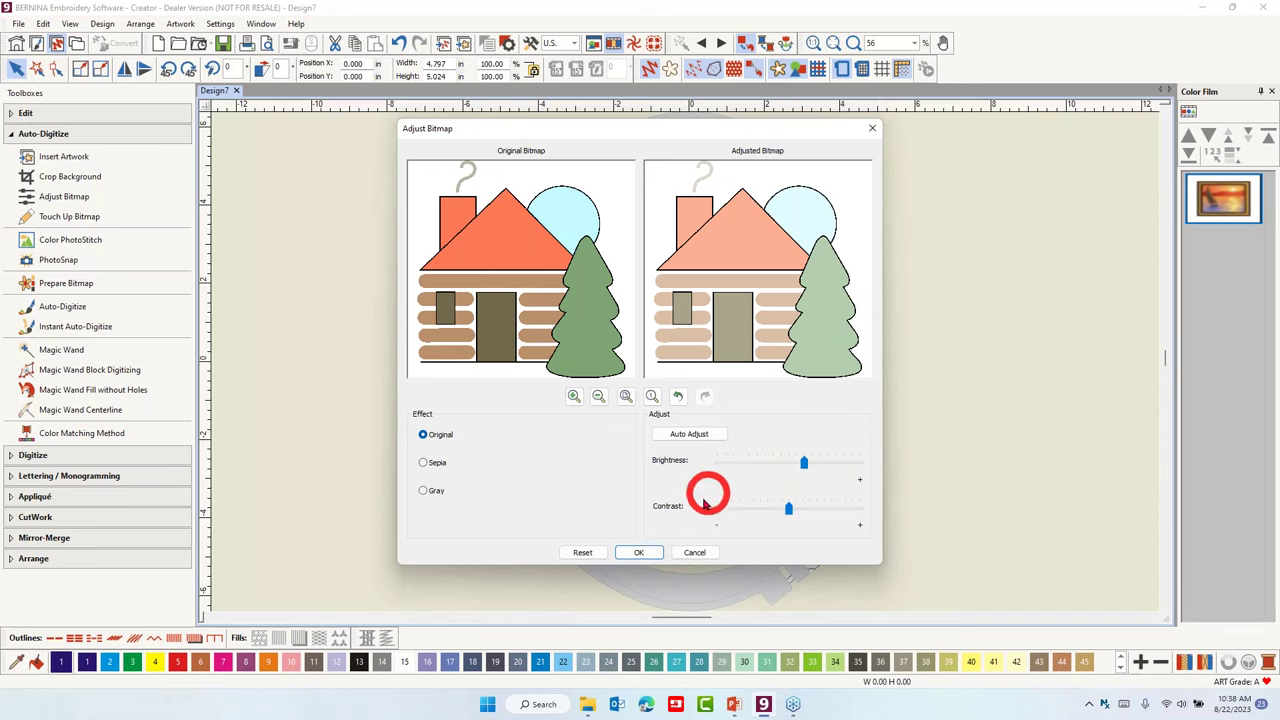
click(641, 552)
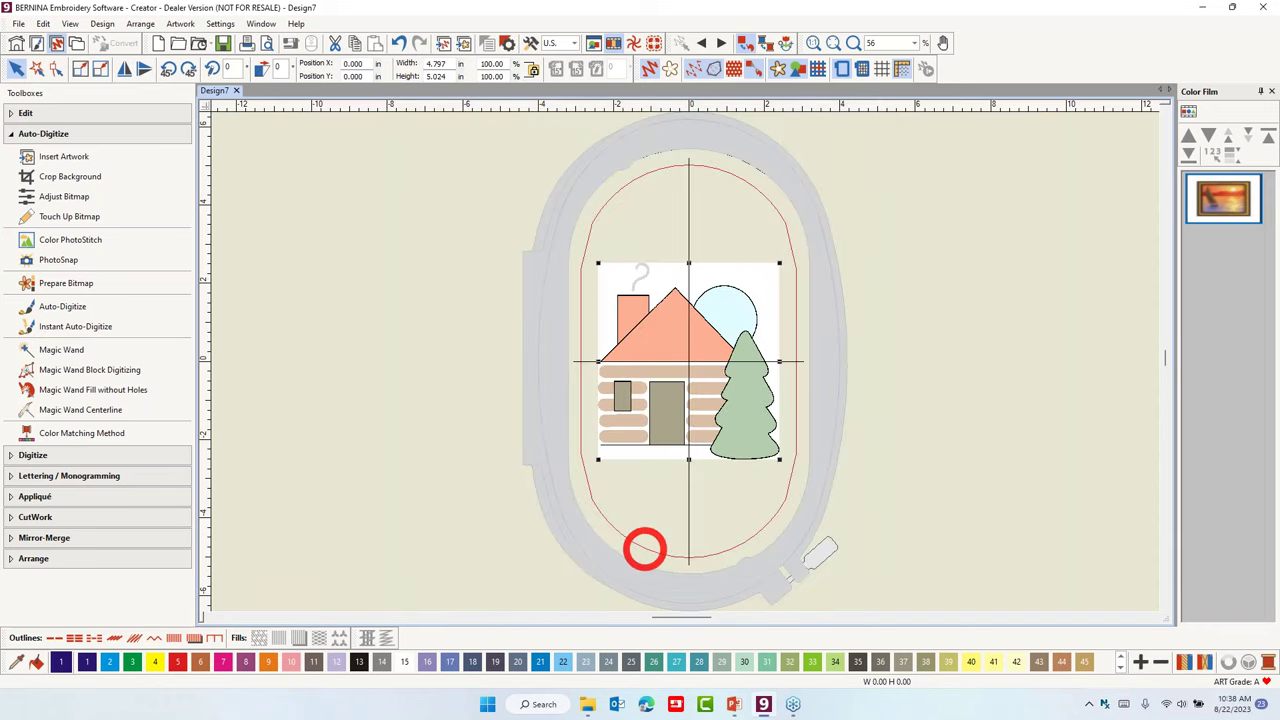
Convert the brightened cabin bitmap to PhotoSnap stitching and hide the artwork.
click(62, 260)
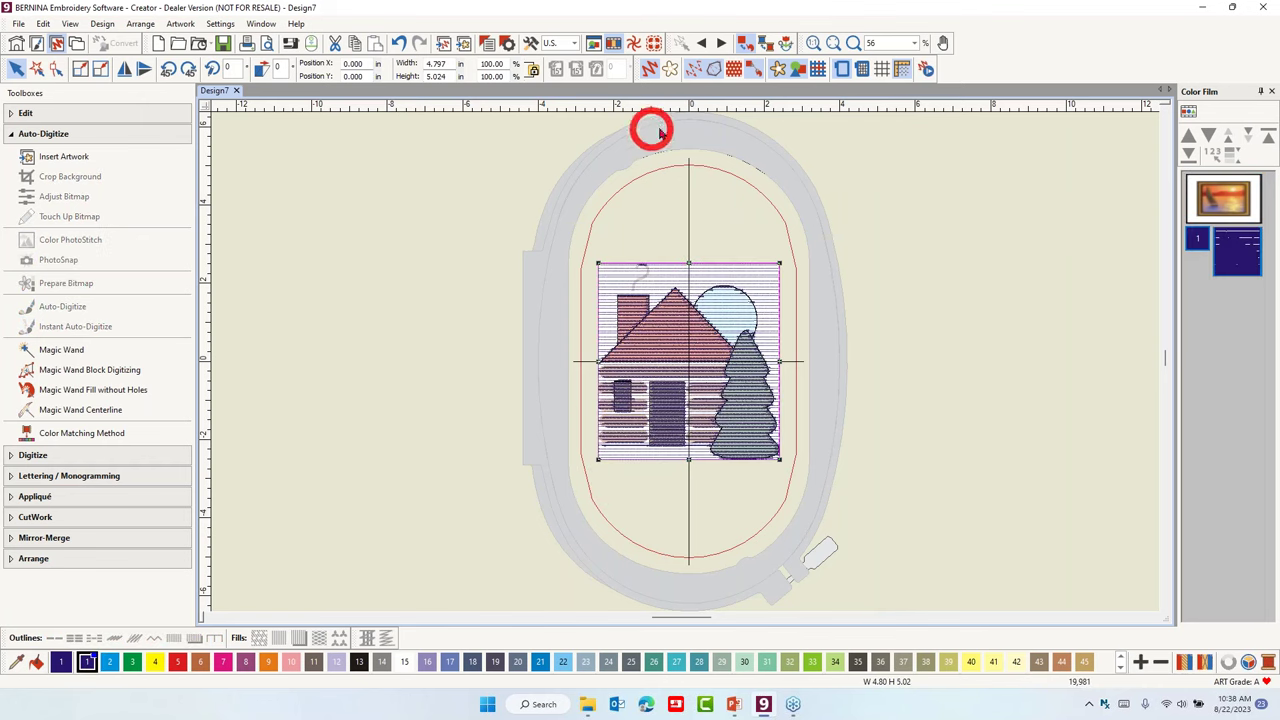
click(774, 68)
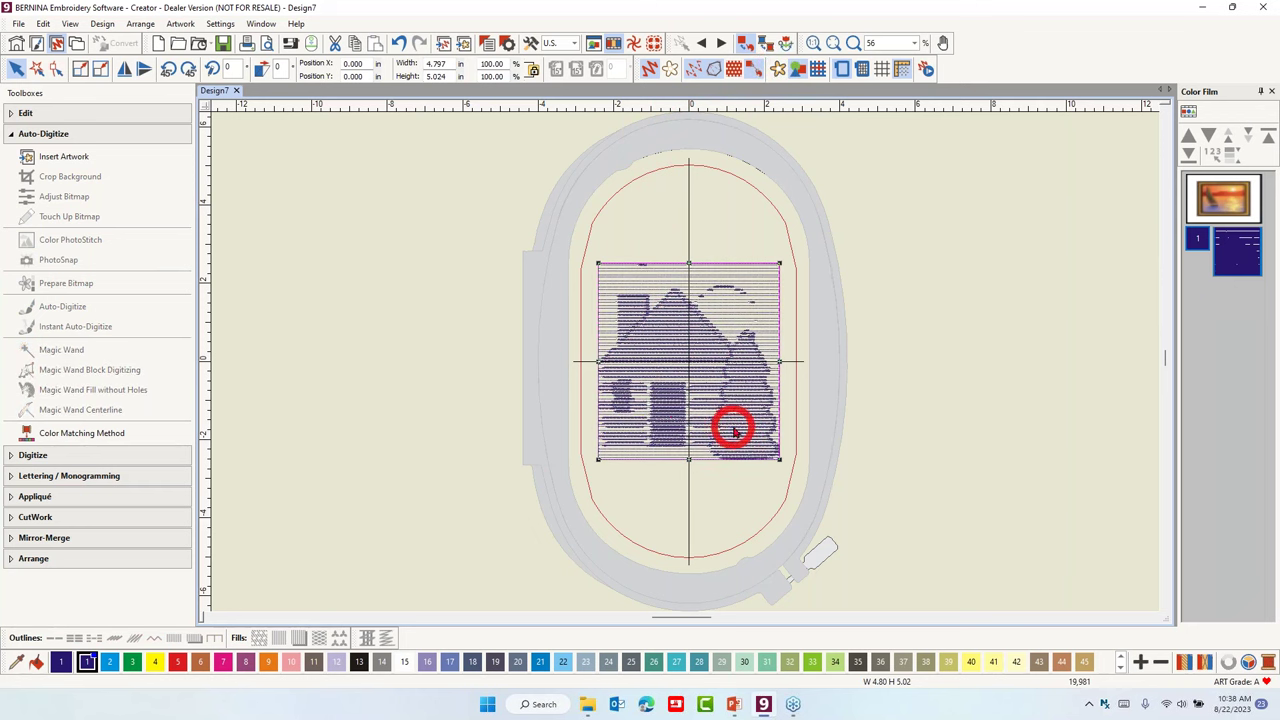
Set the cabin PhotoSnap's resolution to Fine and its fill angle to 90°, and inspect the stitches.
click(487, 46)
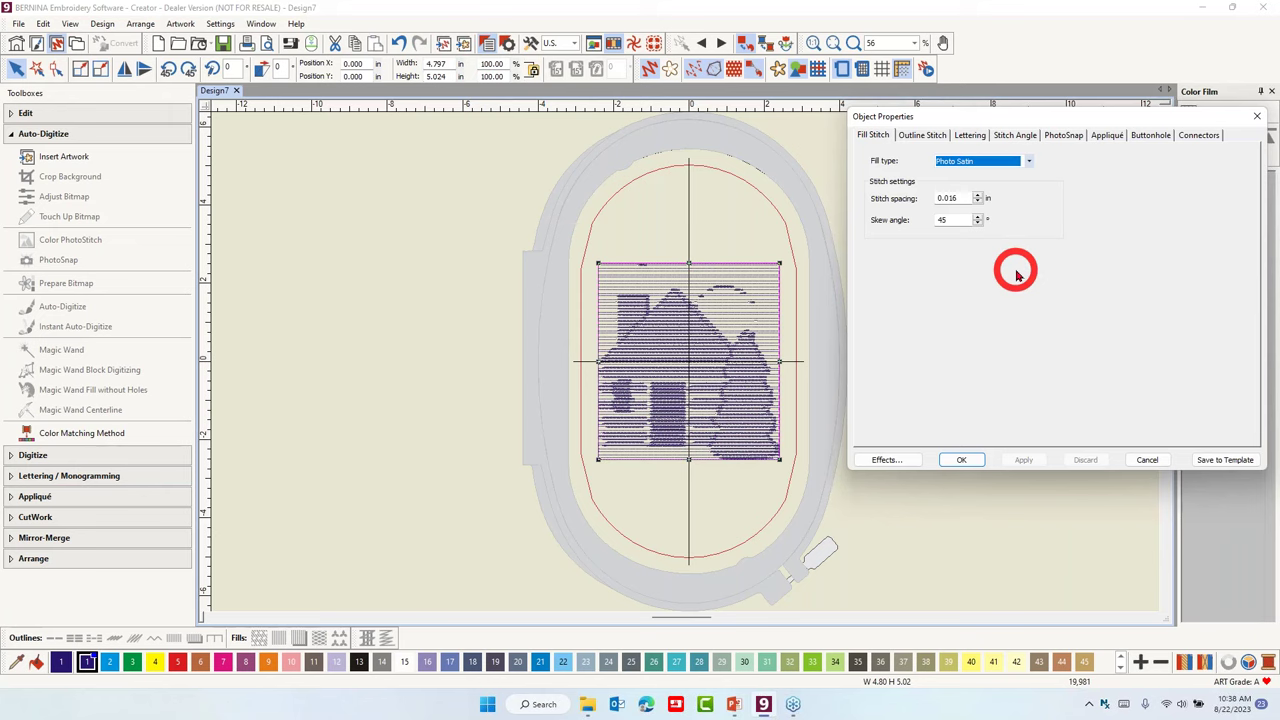
click(1064, 136)
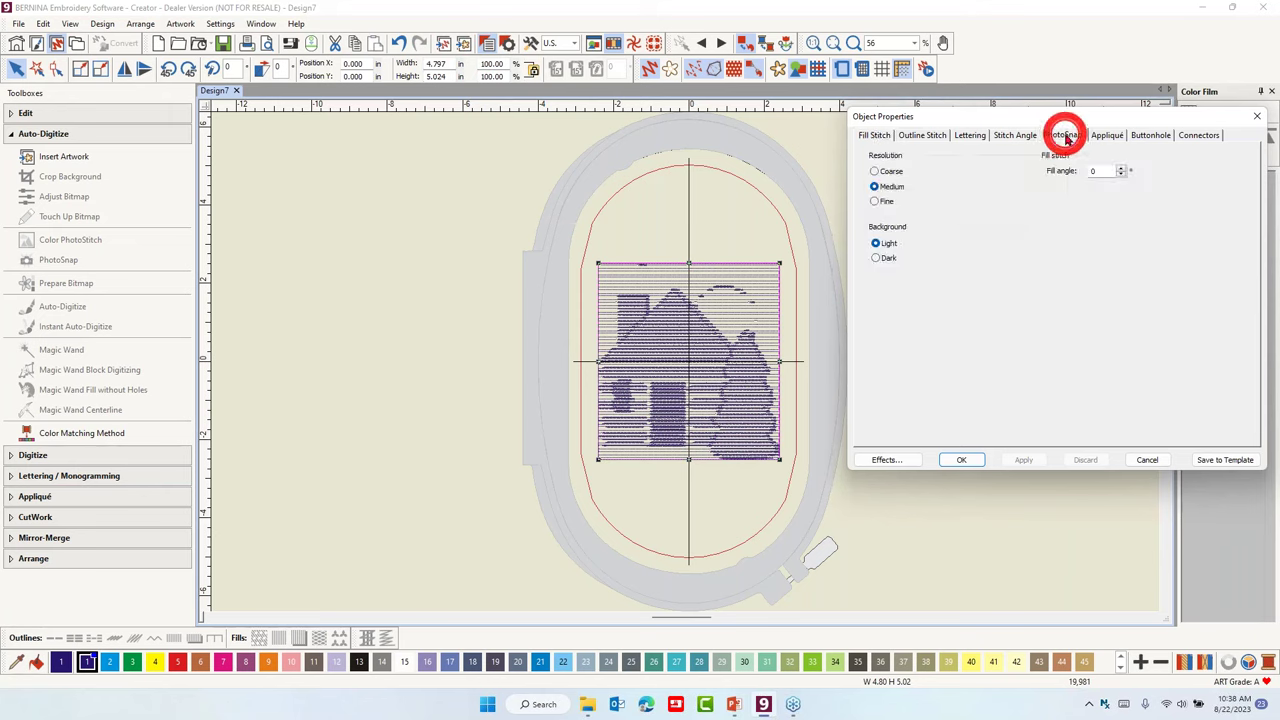
click(874, 201)
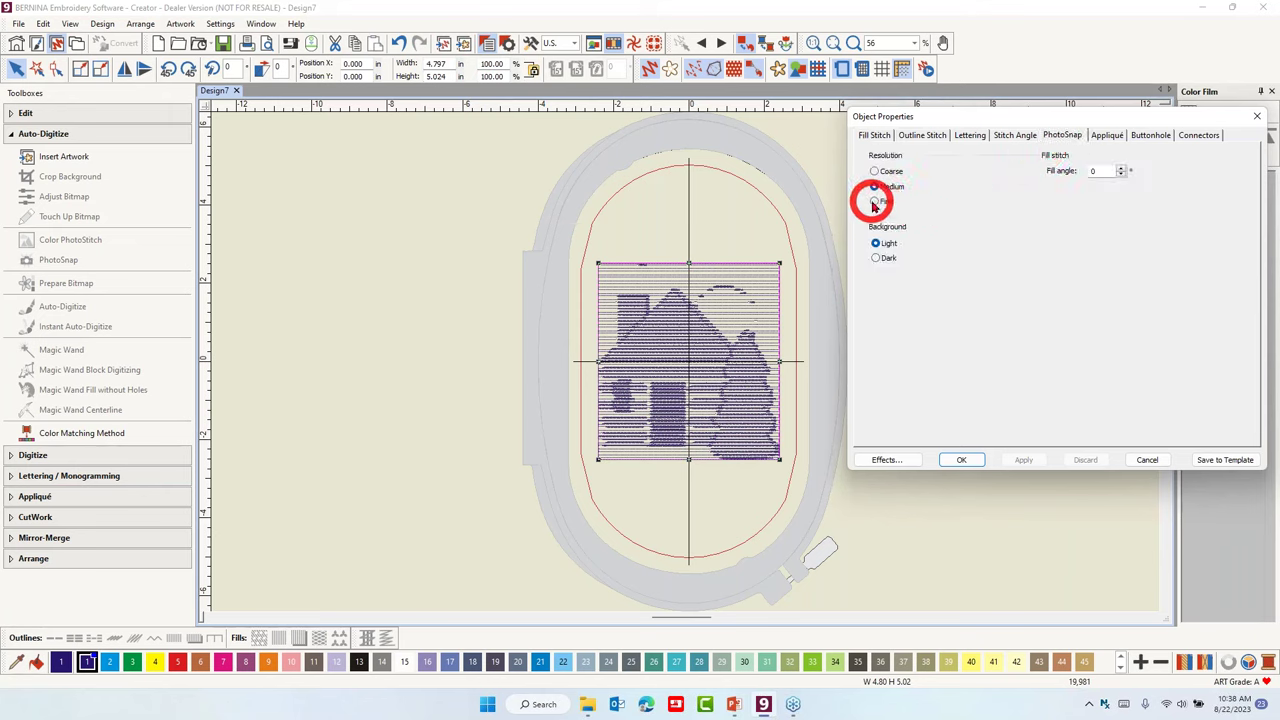
double_click(1105, 171)
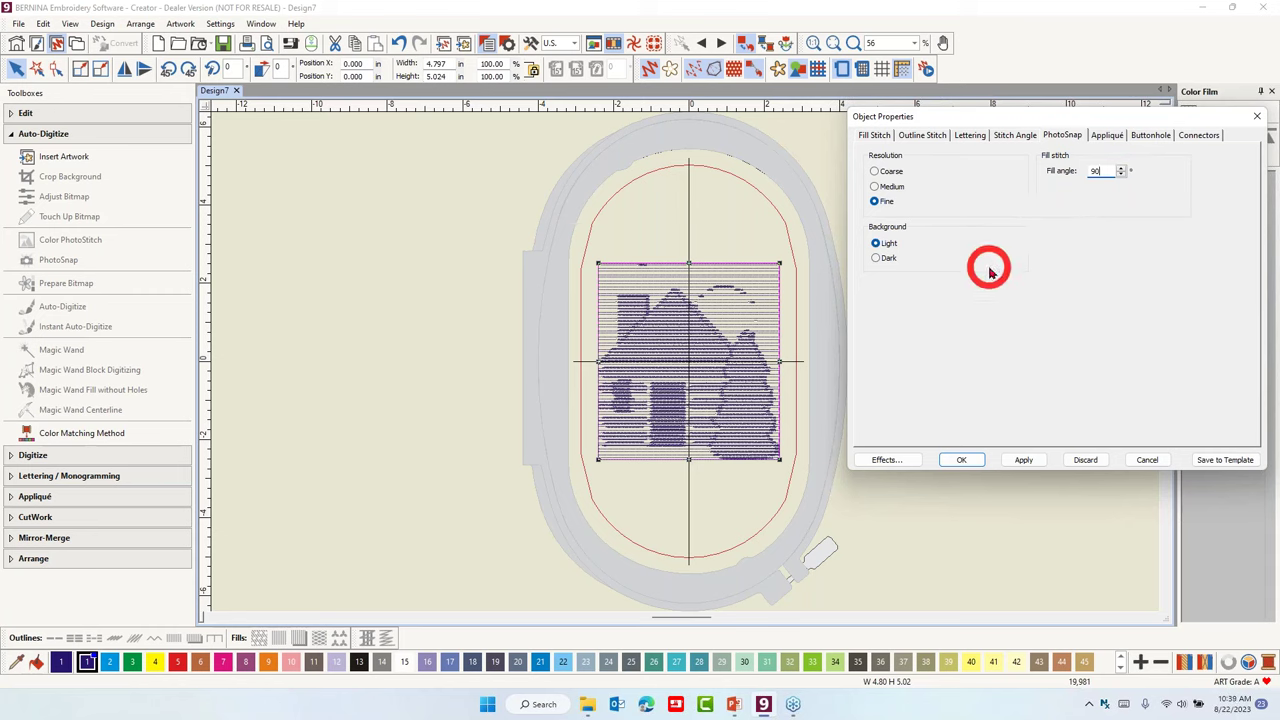
click(962, 459)
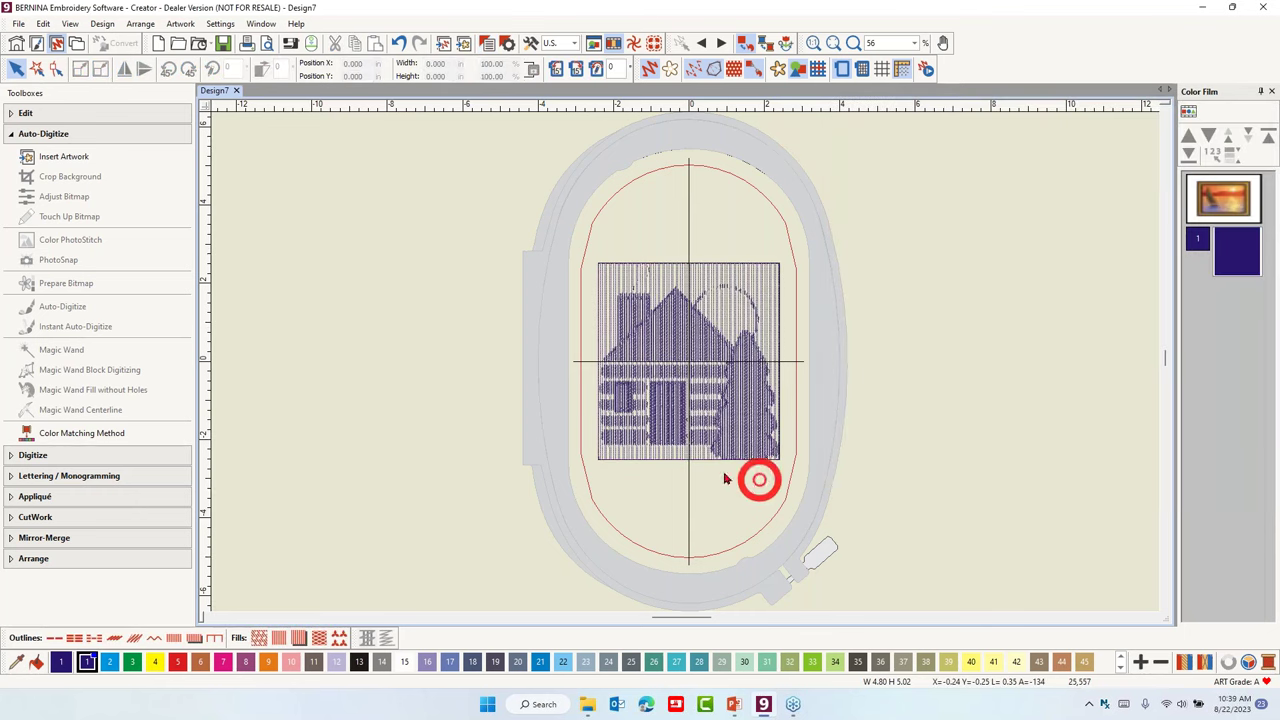
scroll(683, 357, up, 1)
scroll(683, 357, up, 2)
scroll(683, 357, down, 1)
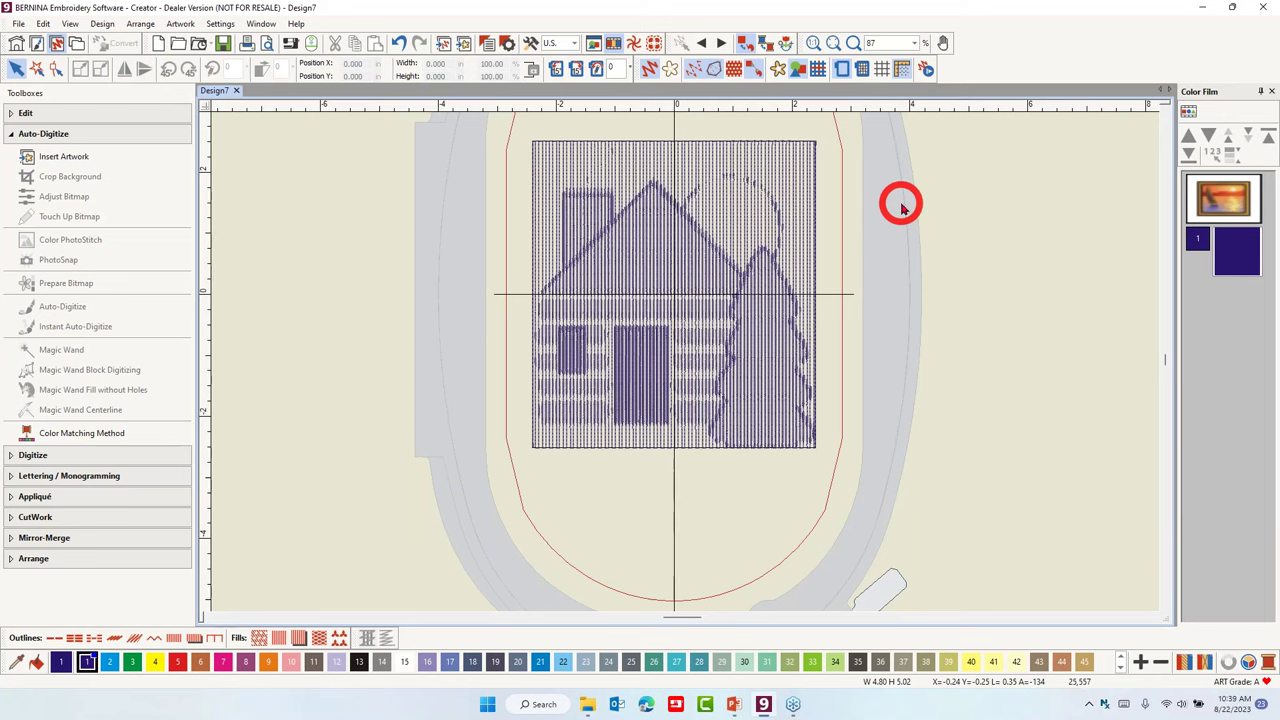
scroll(709, 206, down, 2)
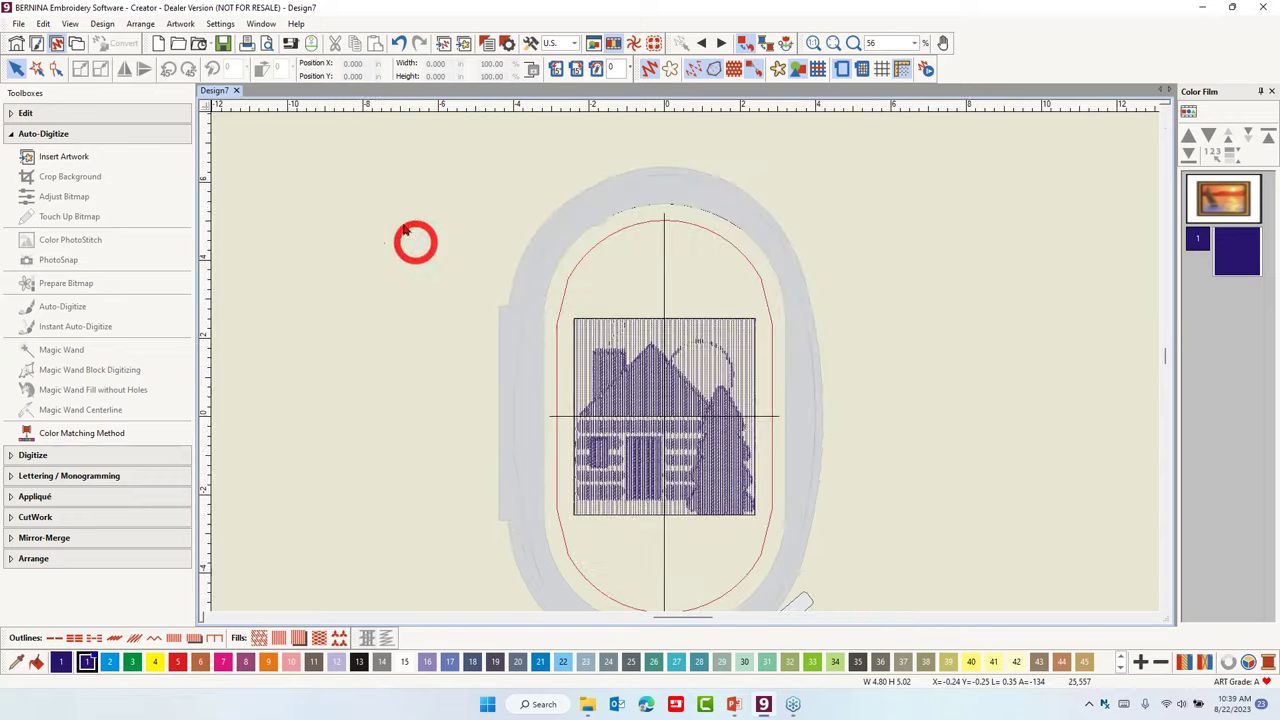
Insert Cabin.wmf into the design and move the PhotoSnap stitching to the right, clear of the artwork.
click(464, 45)
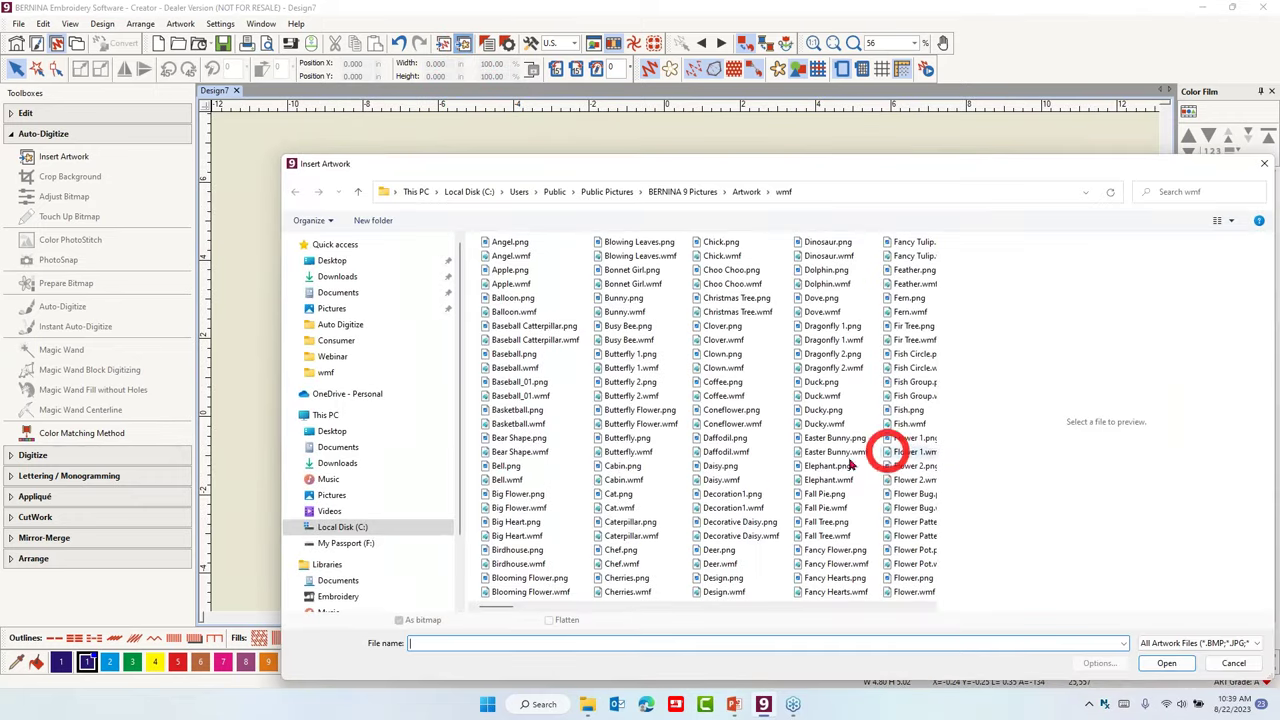
click(622, 477)
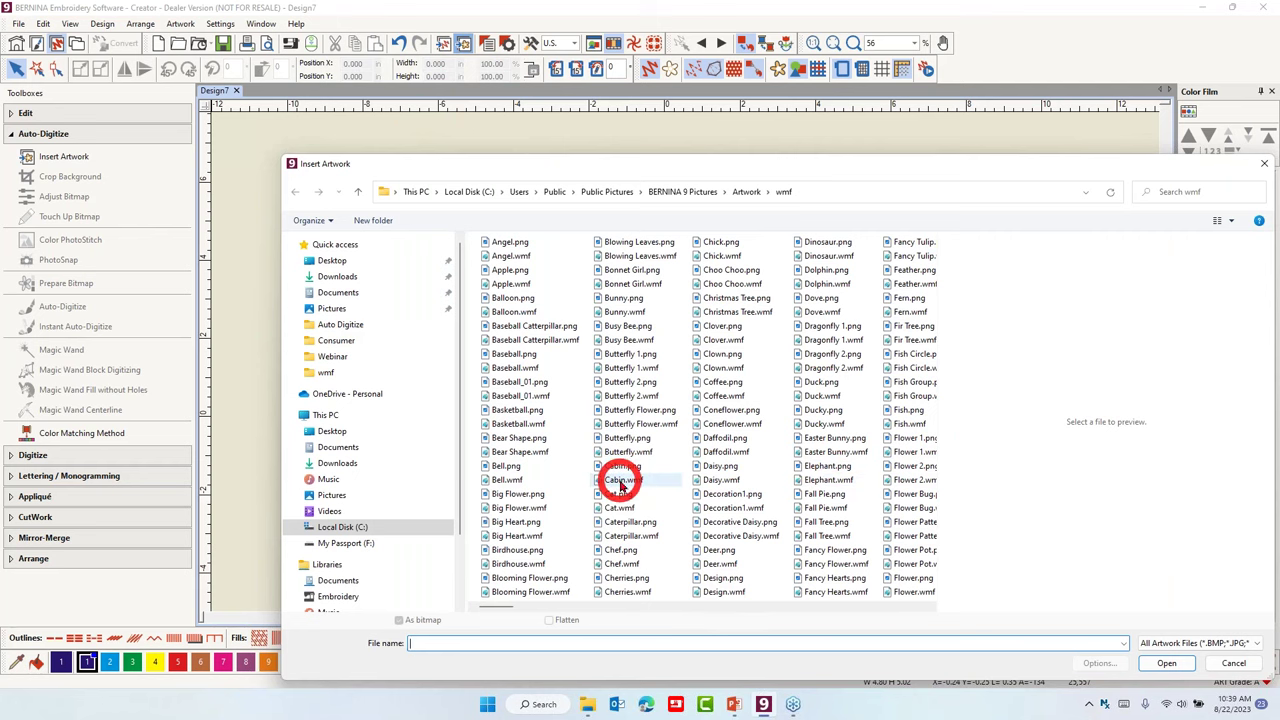
click(1166, 663)
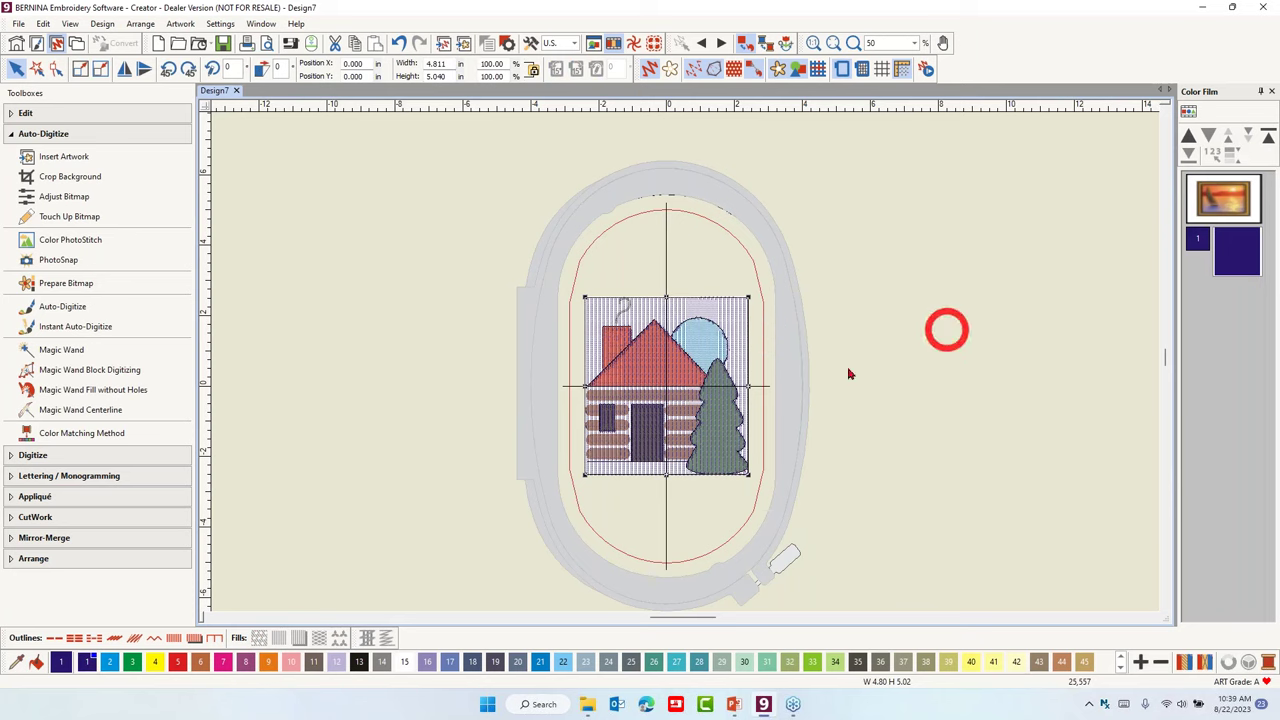
click(1038, 311)
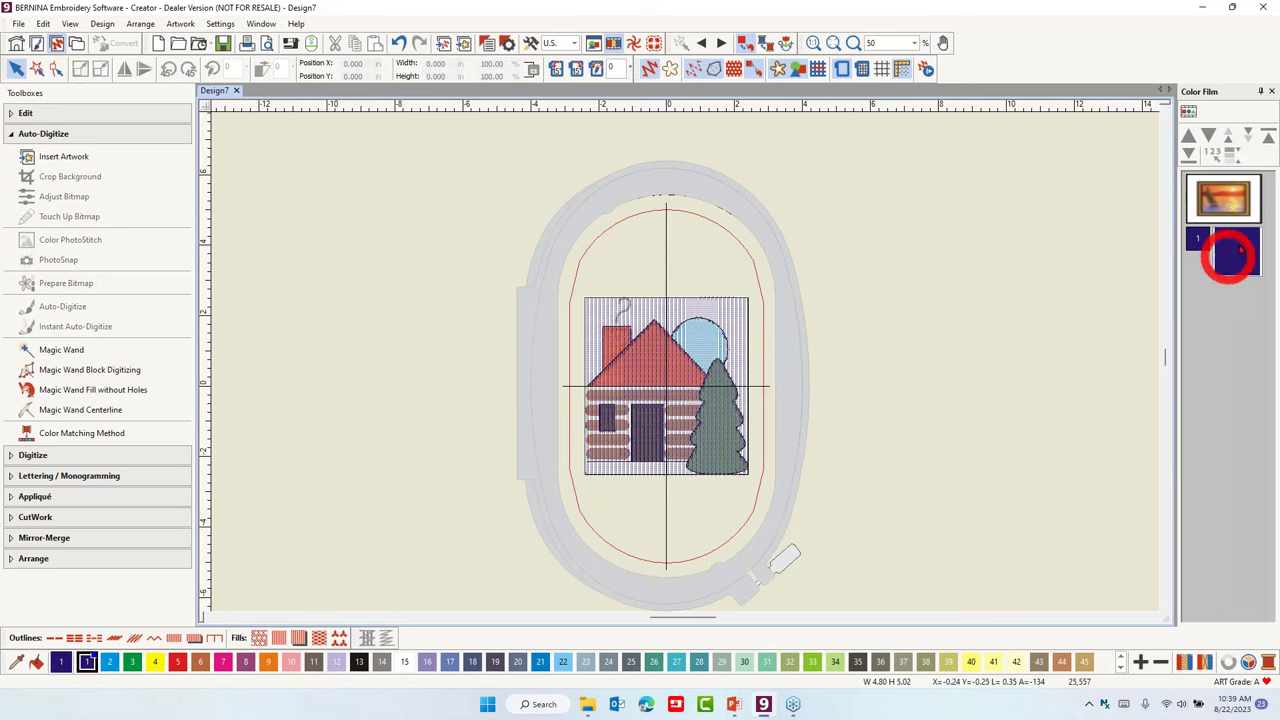
click(1230, 252)
drag(737, 313, 995, 308)
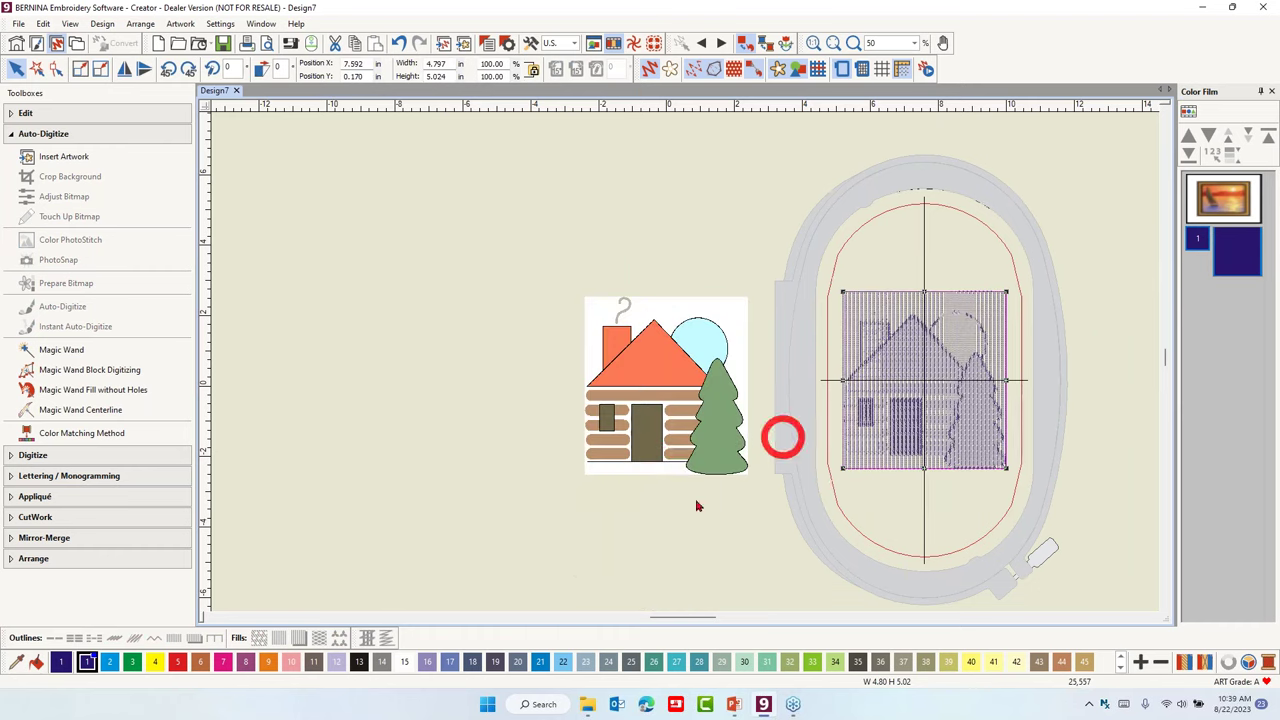
Select the newly inserted cabin artwork and convert it to PhotoSnap stitching.
click(665, 445)
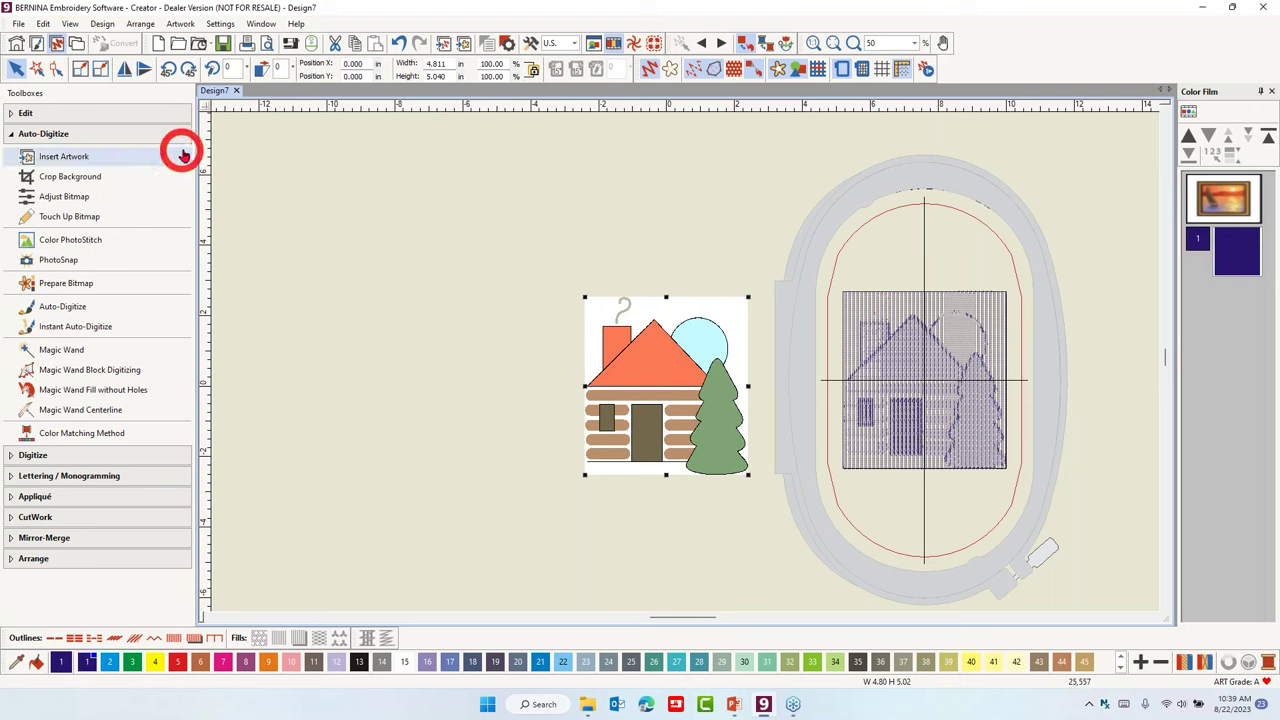
click(57, 260)
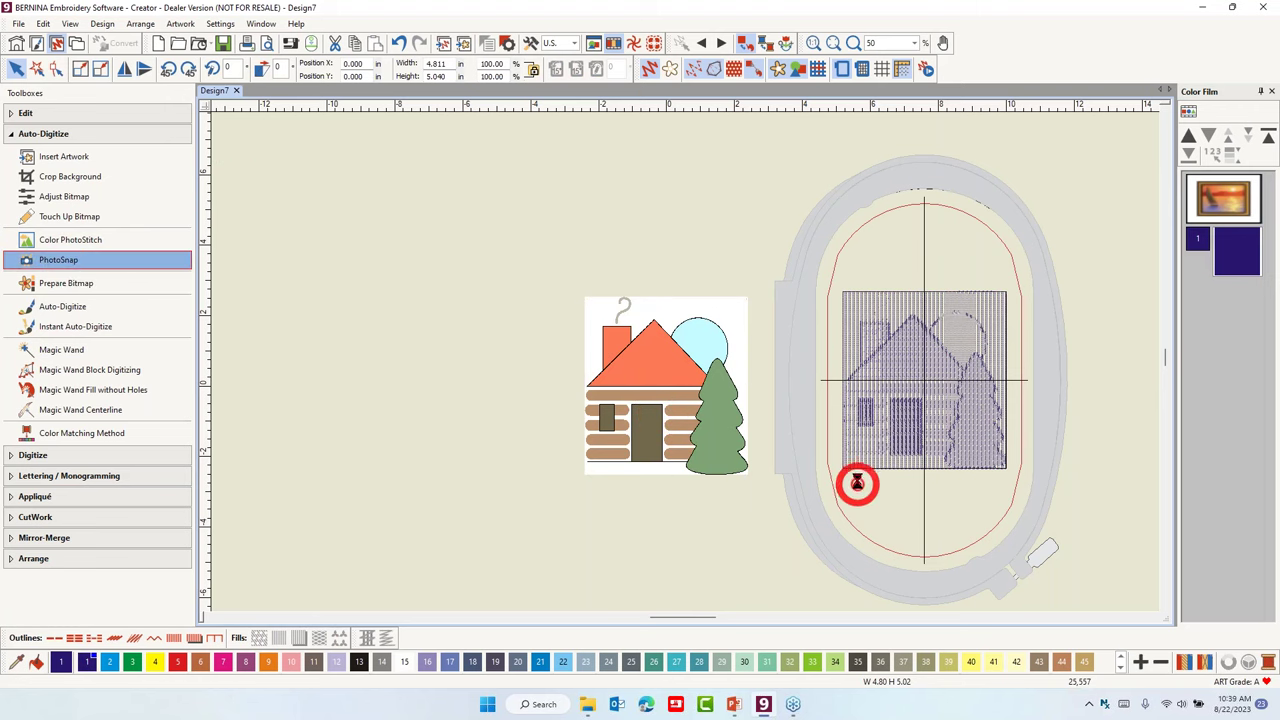
Hide the hoop and the artwork, and set the new horizontal-line cabin PhotoSnap's resolution to Fine.
click(840, 72)
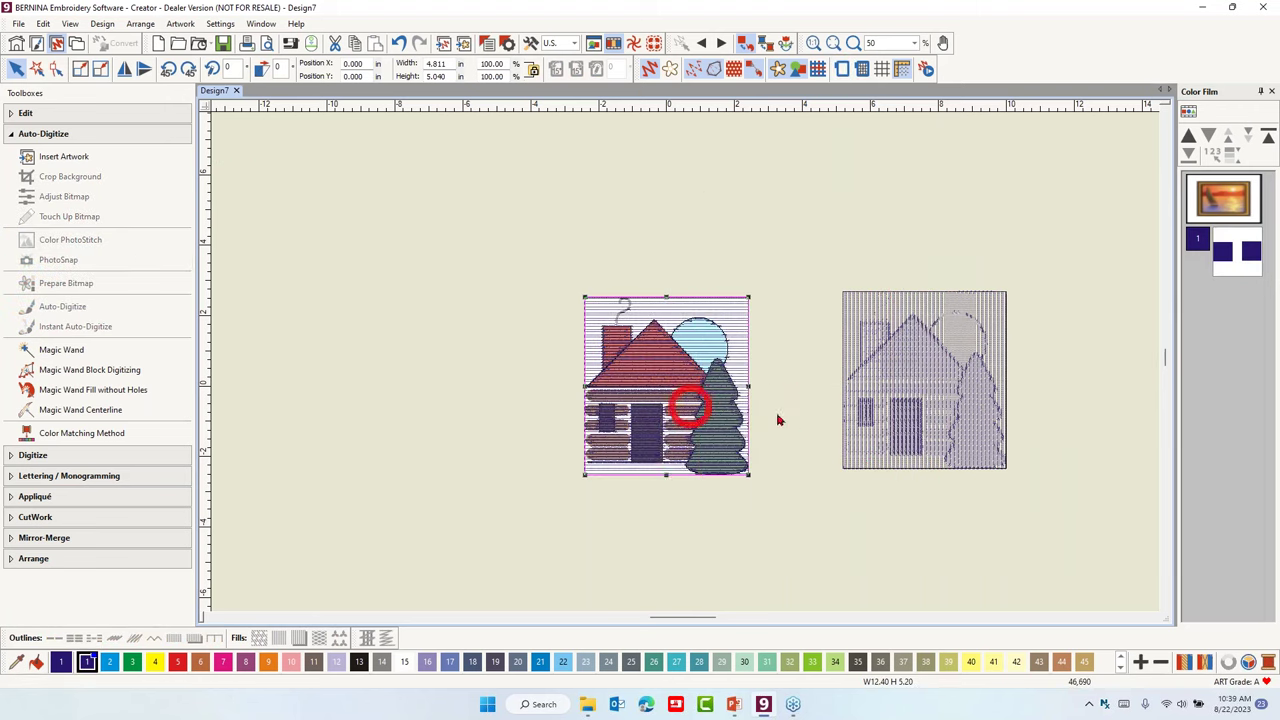
click(777, 66)
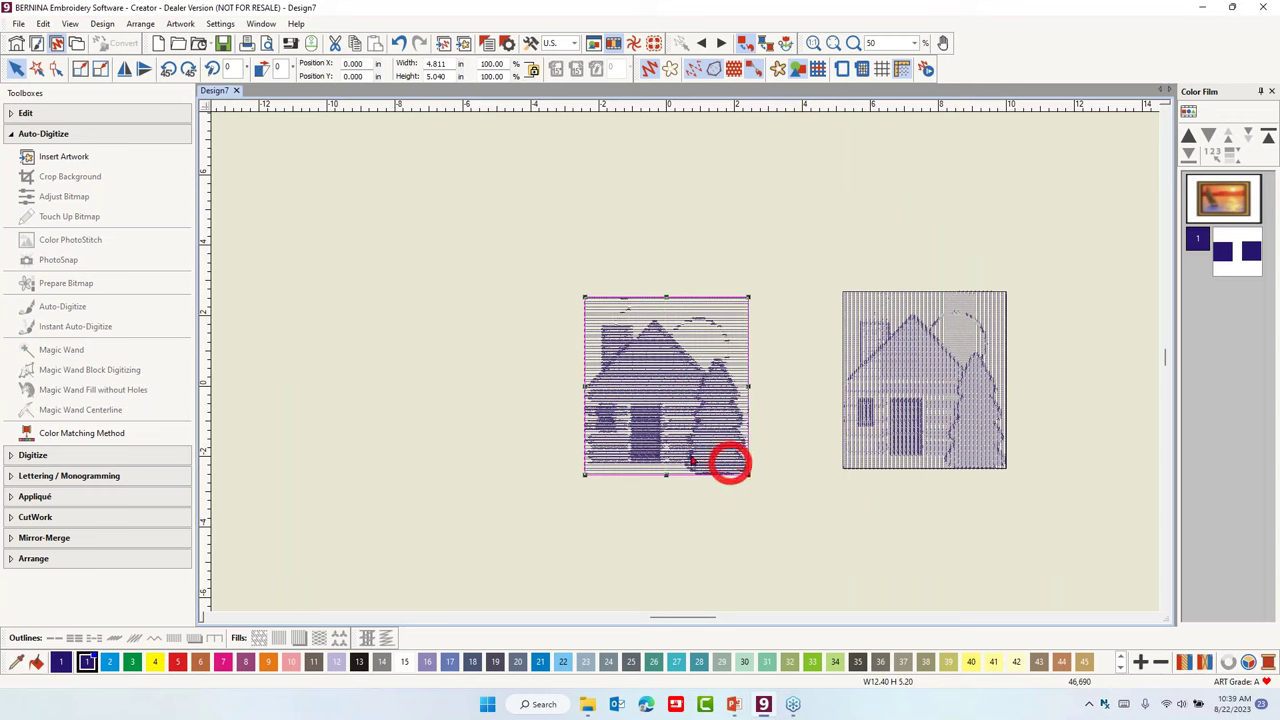
double_click(667, 393)
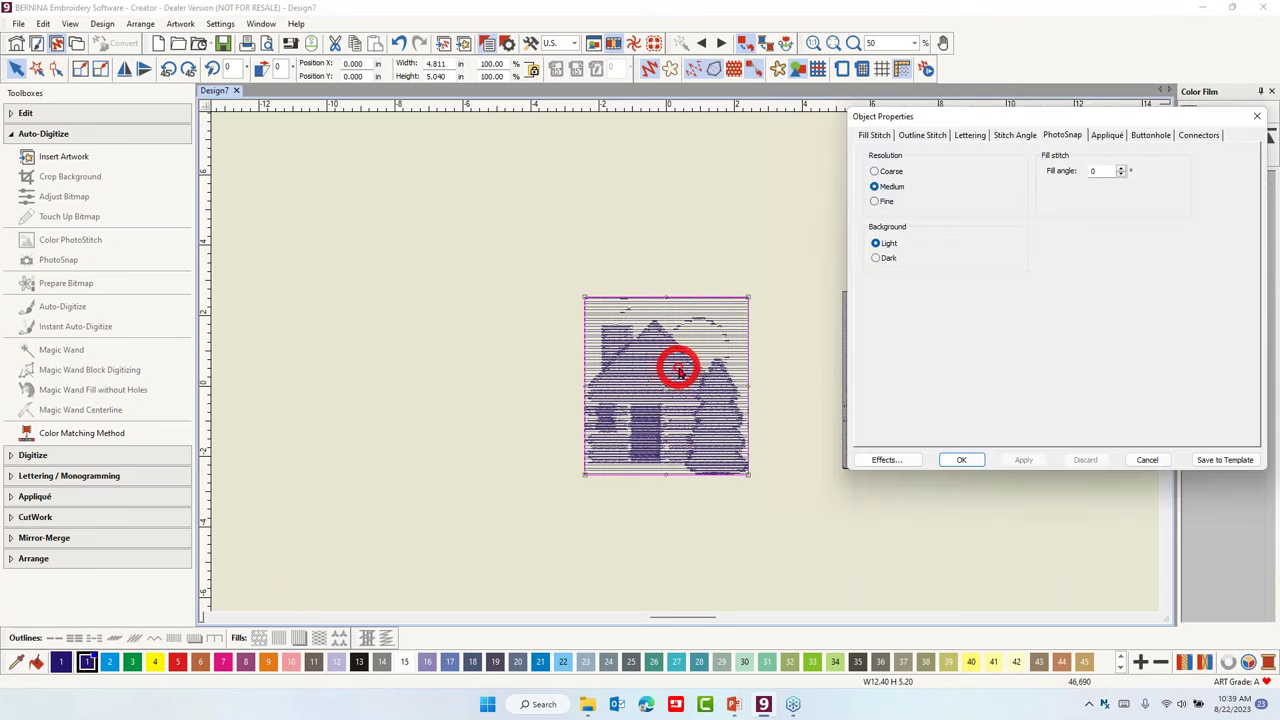
click(882, 201)
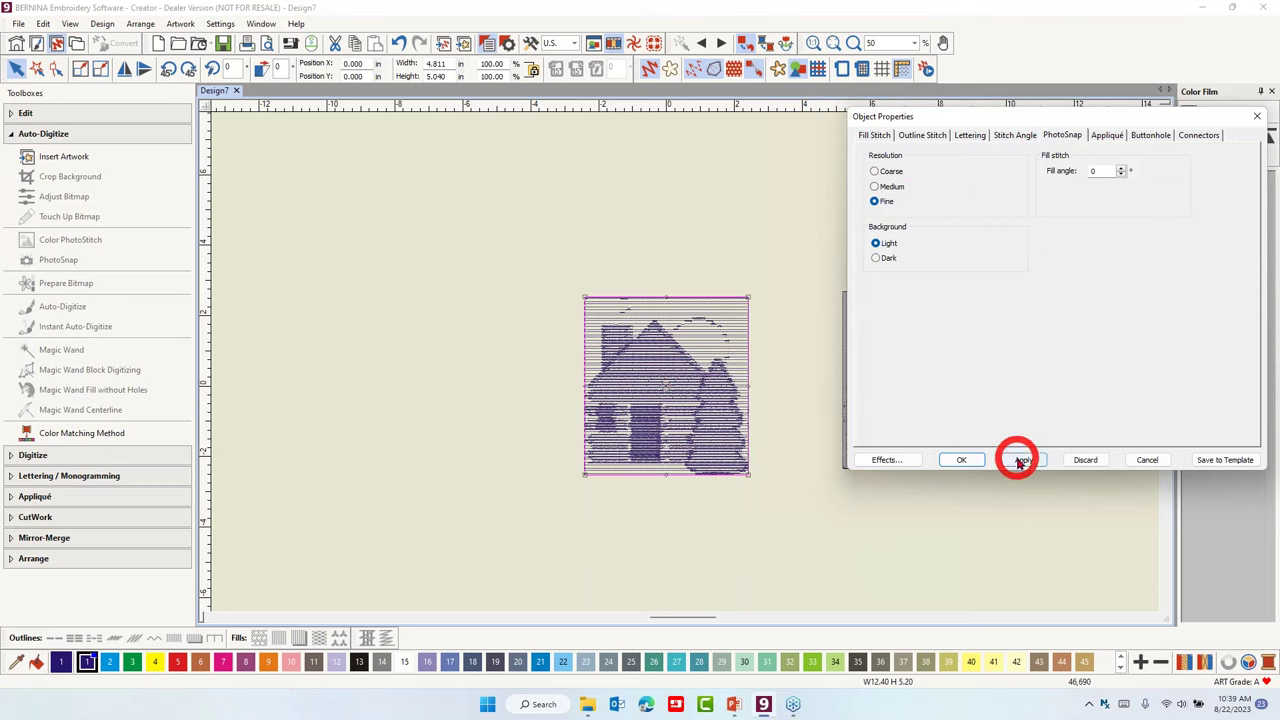
click(958, 462)
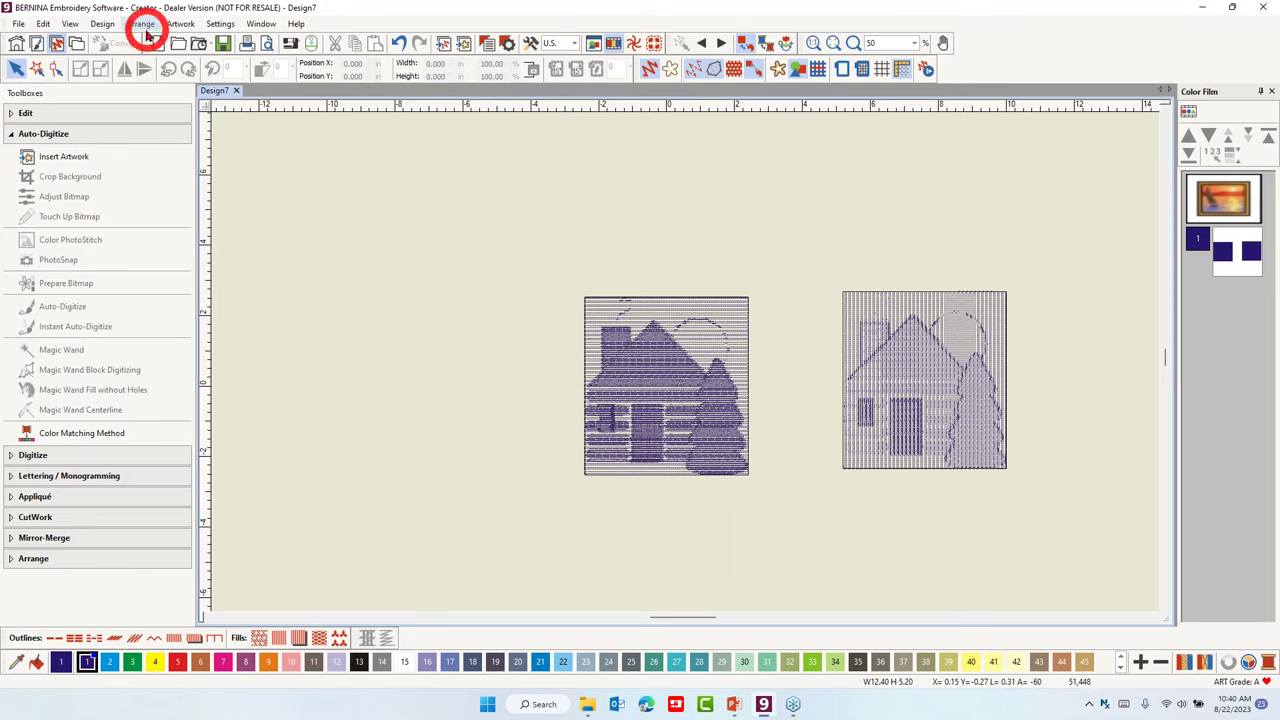
Save the cabin design as PhotoSnap in the Auto Digitizing folder and close it.
click(16, 24)
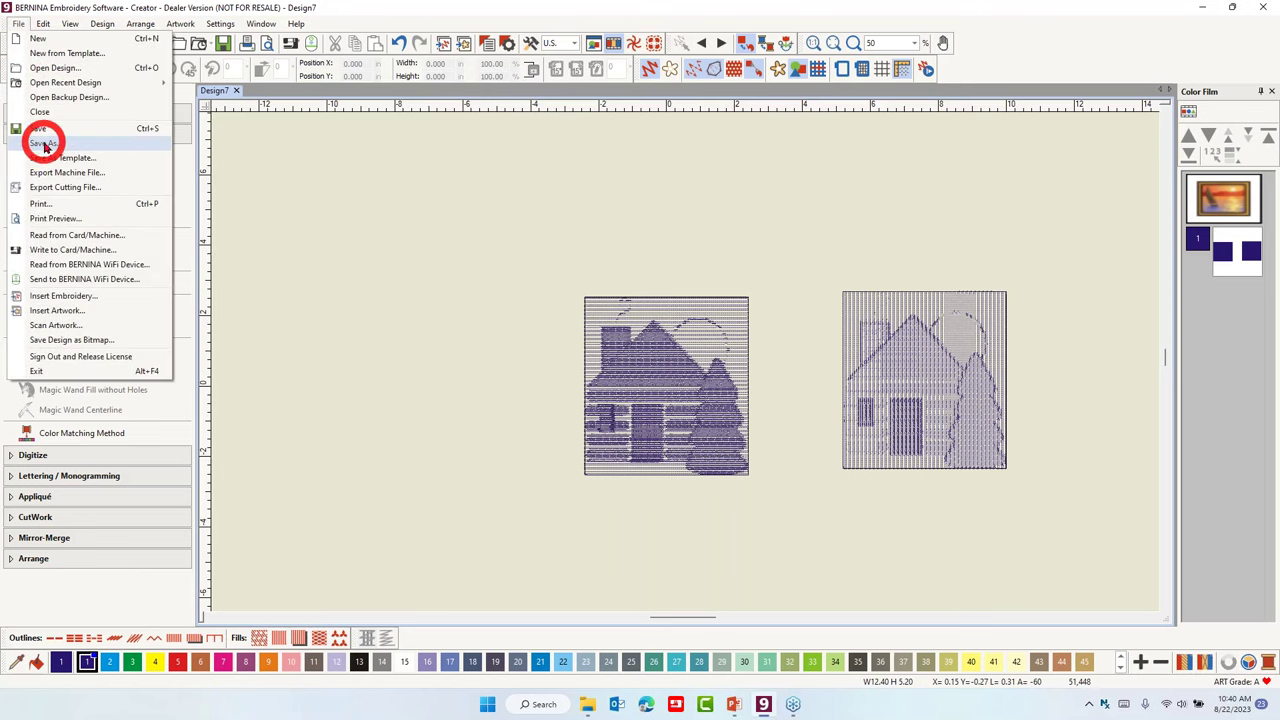
click(44, 145)
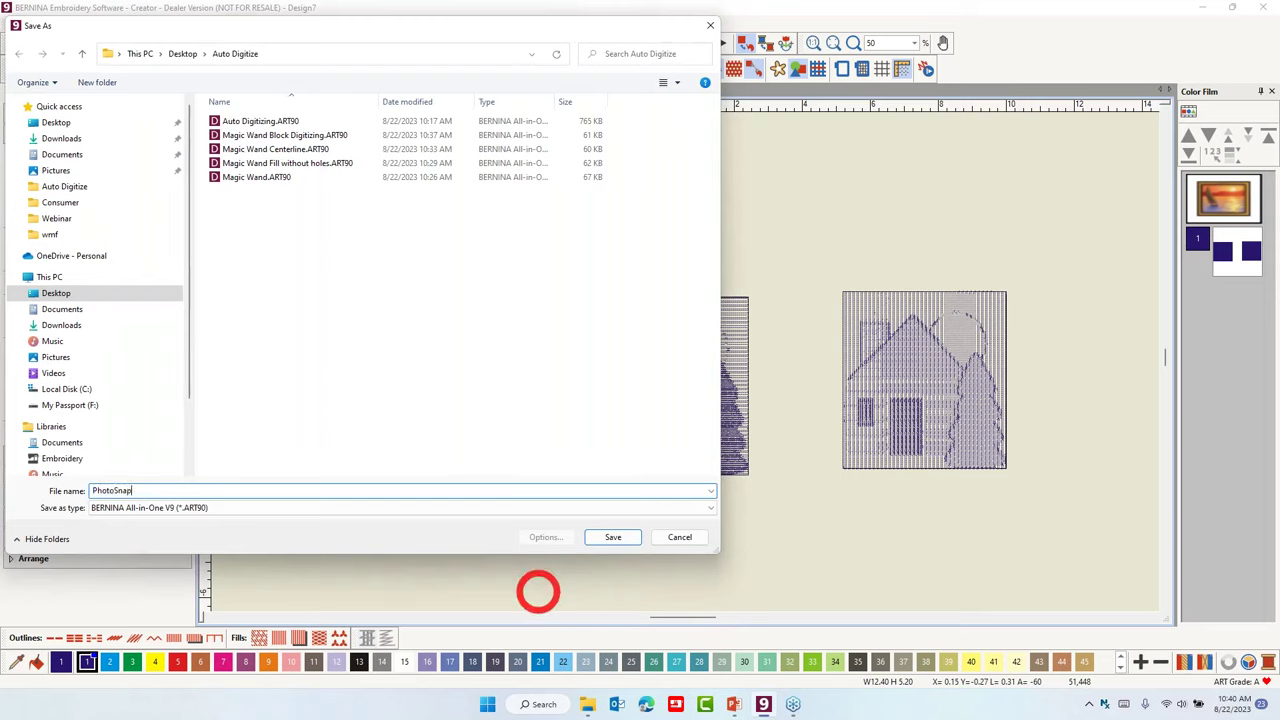
text(PhotoSnap)
click(612, 537)
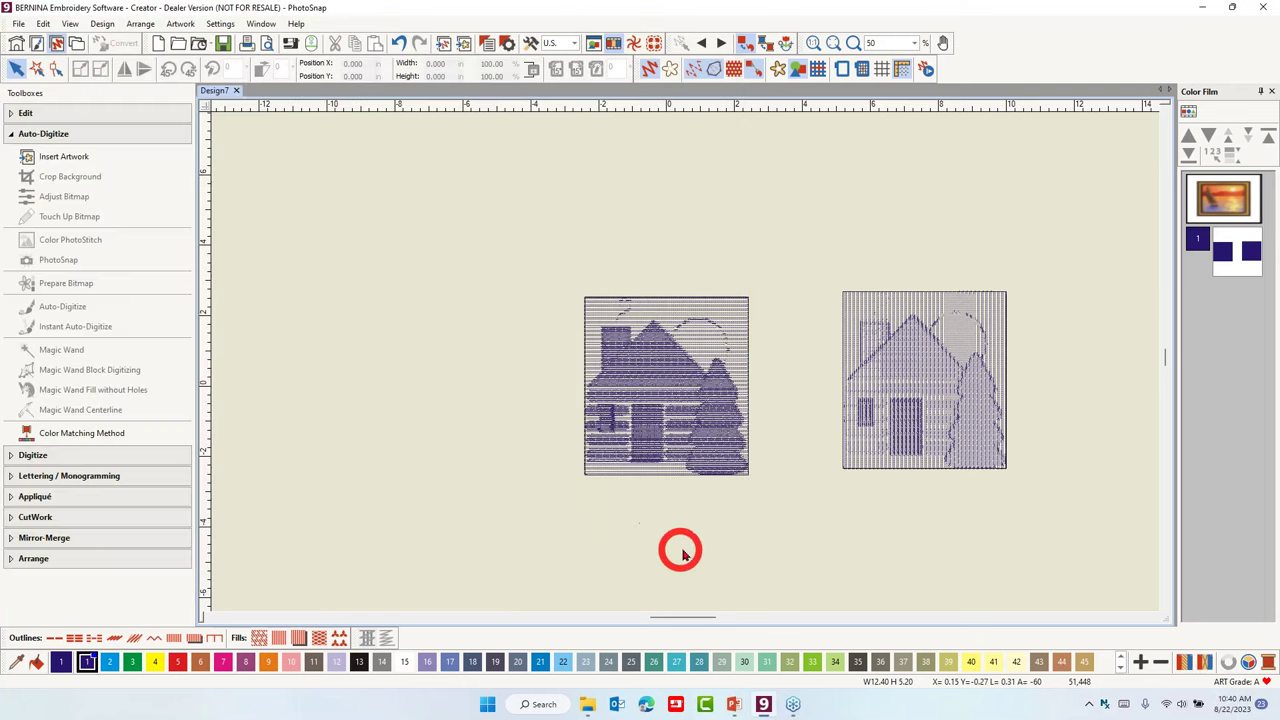
click(236, 90)
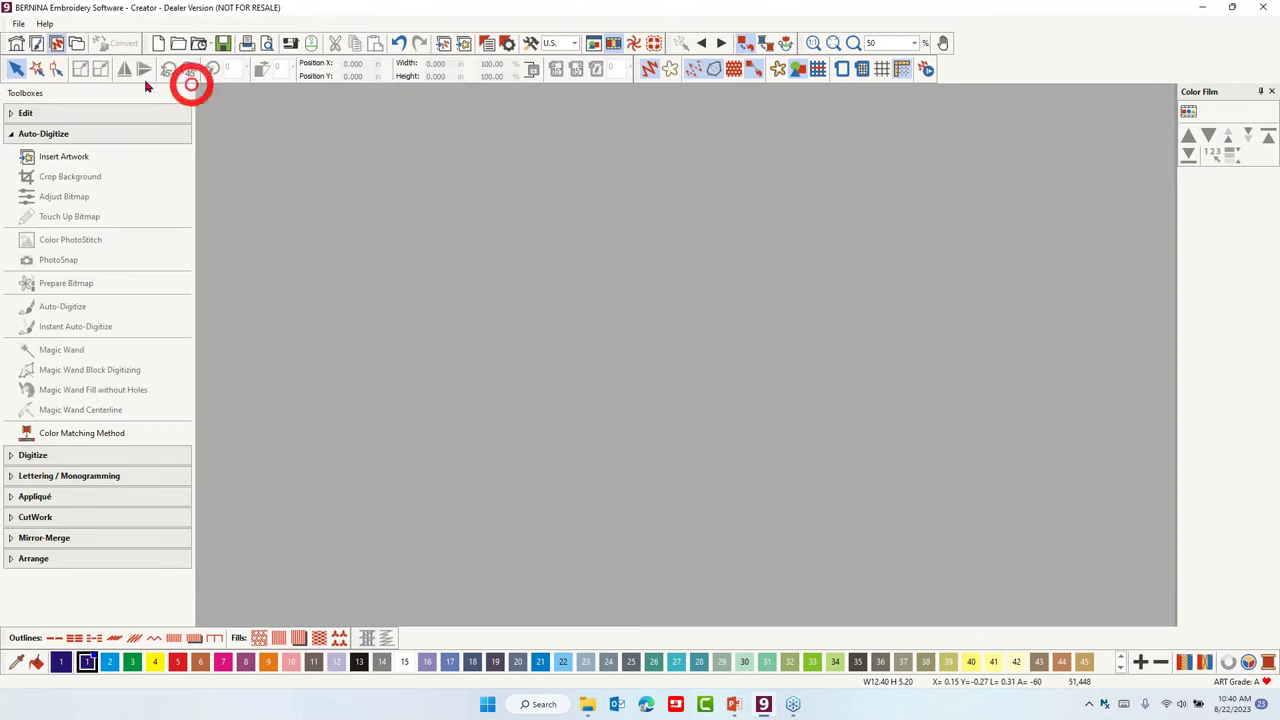
Start a new design and insert mountain scene.png from the 05_PhotoStitch artwork folder.
click(158, 43)
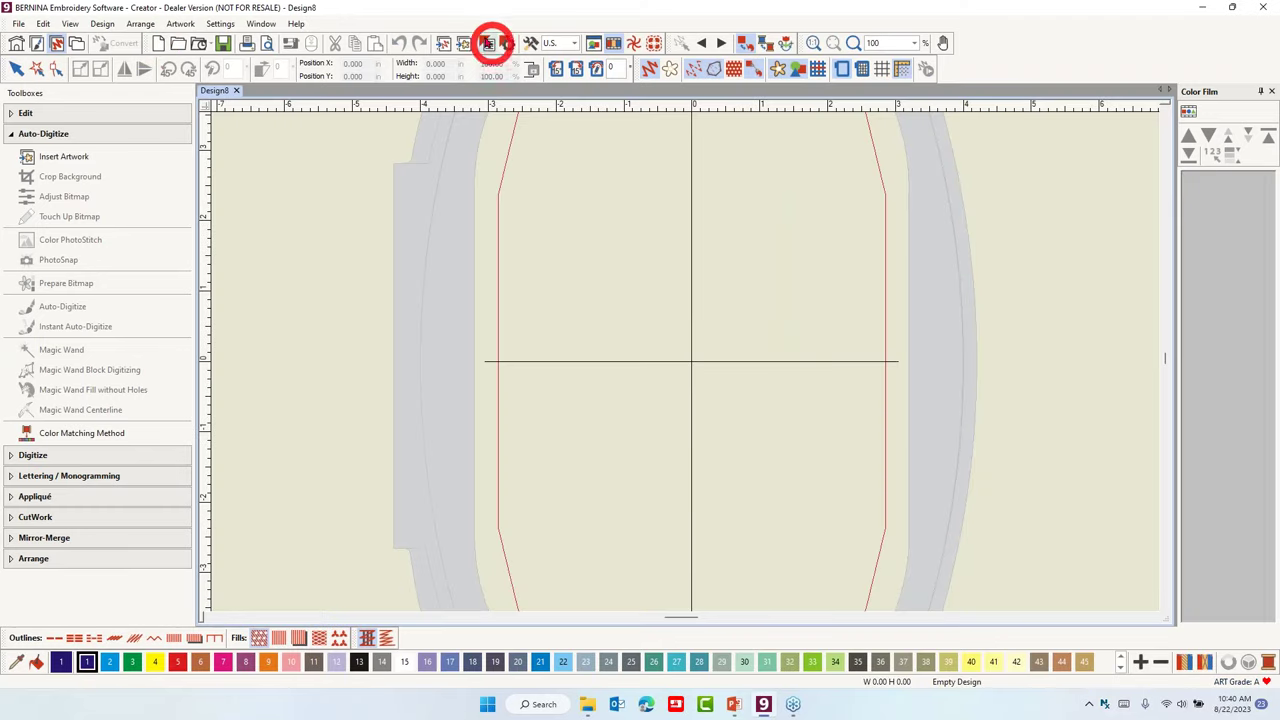
click(464, 45)
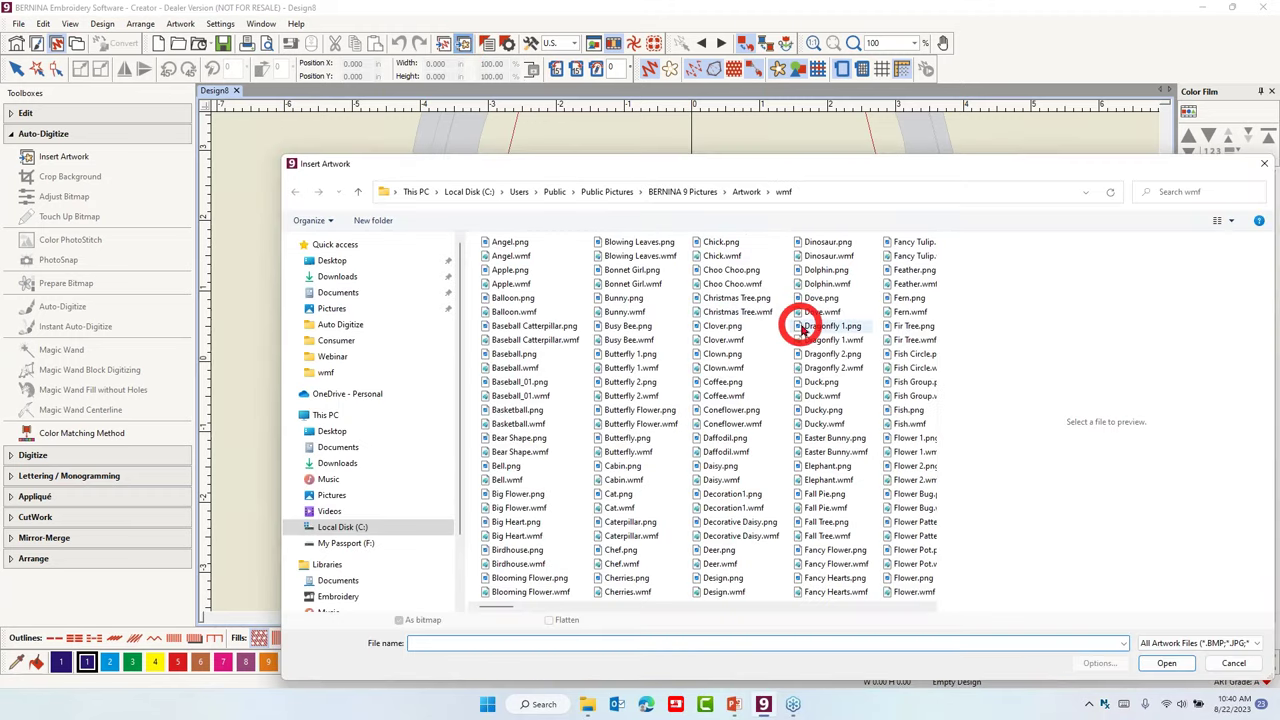
click(742, 192)
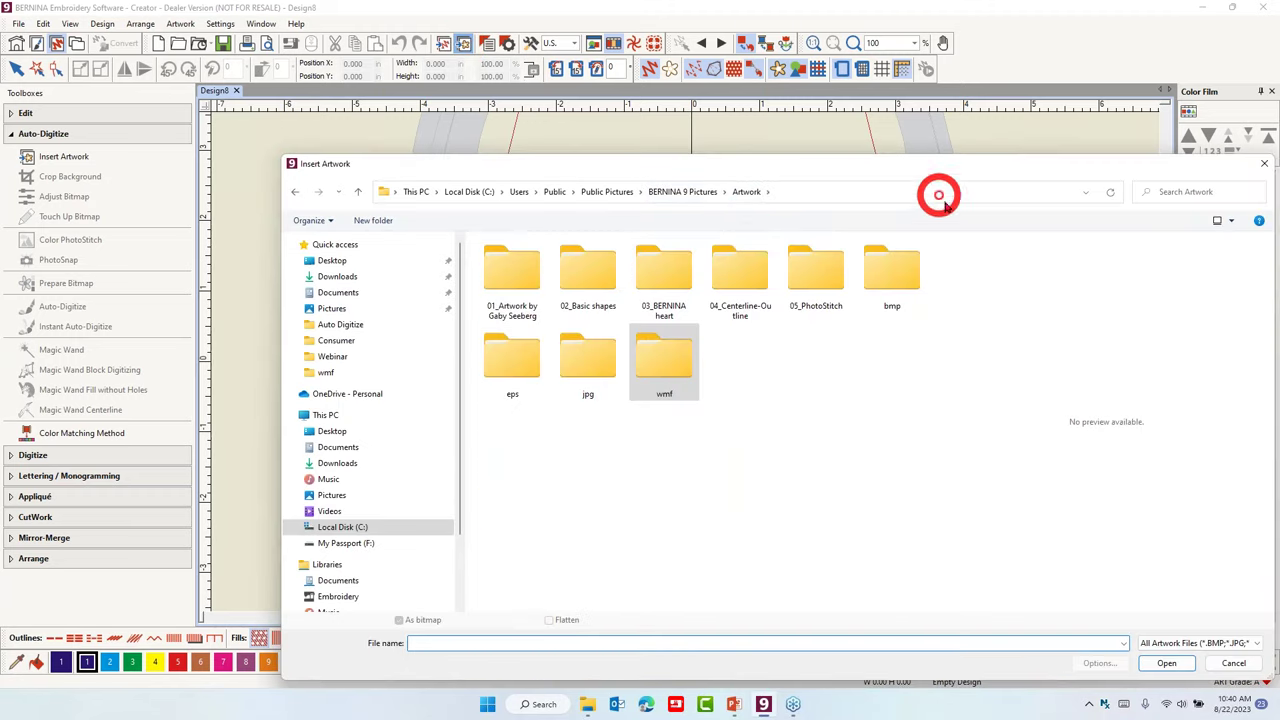
double_click(815, 272)
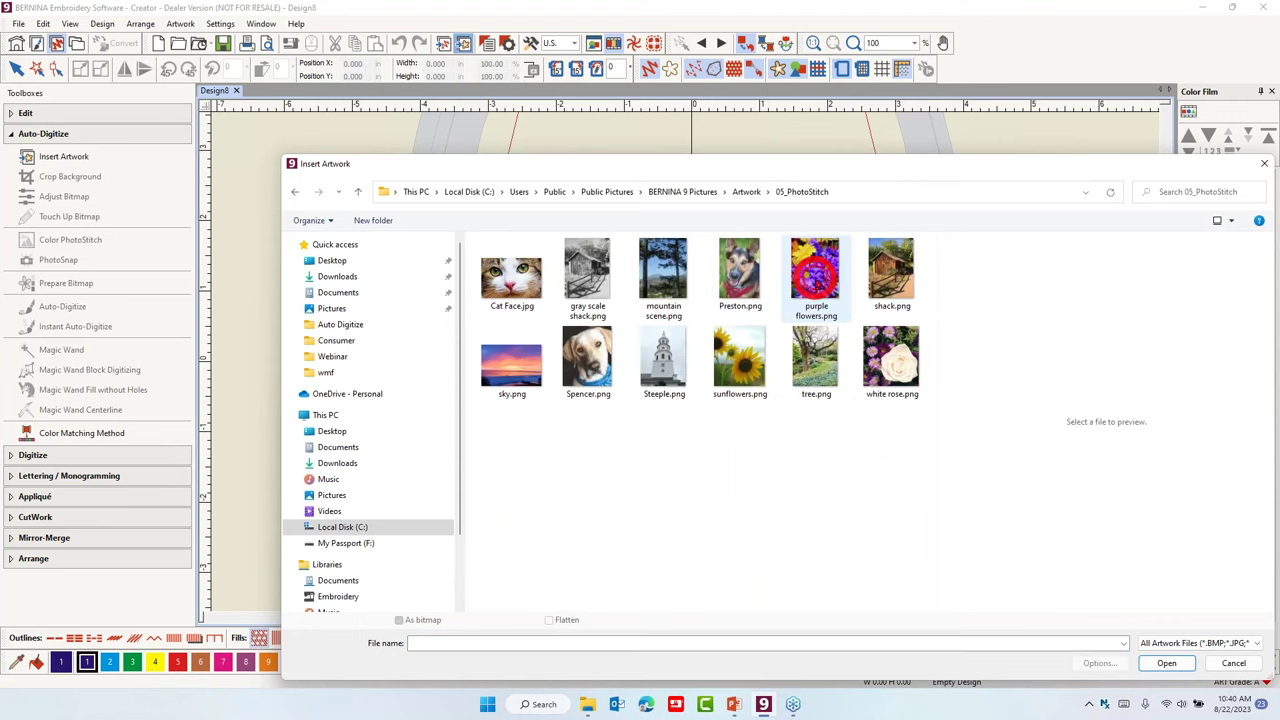
click(660, 275)
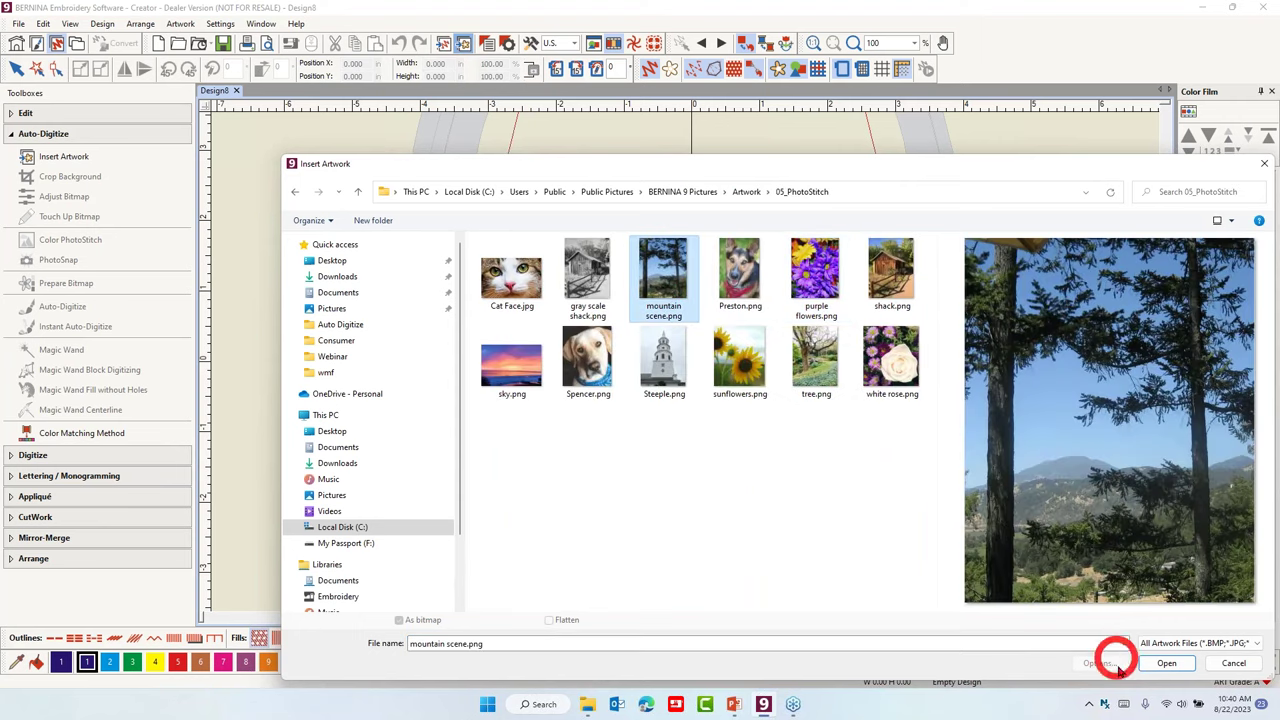
click(1162, 664)
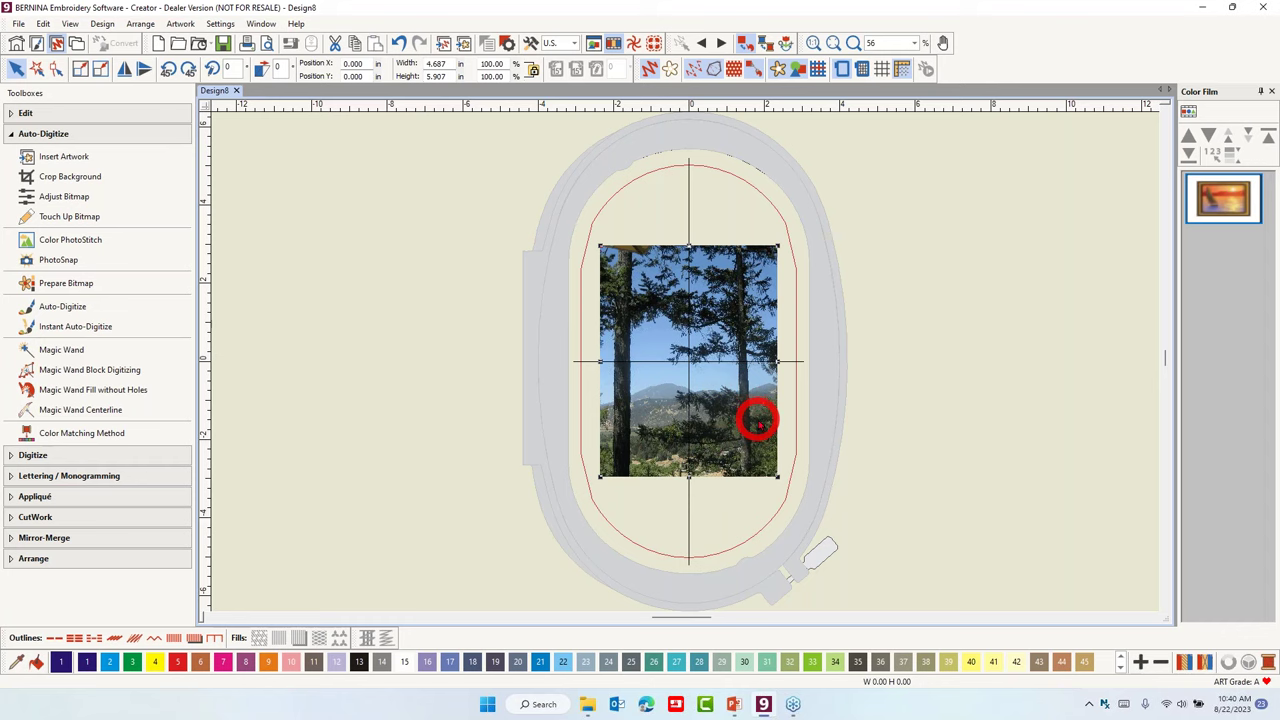
Start Color PhotoStitch on the mountain scene with Low resolution and slightly increase the bitmap's brightness.
click(62, 244)
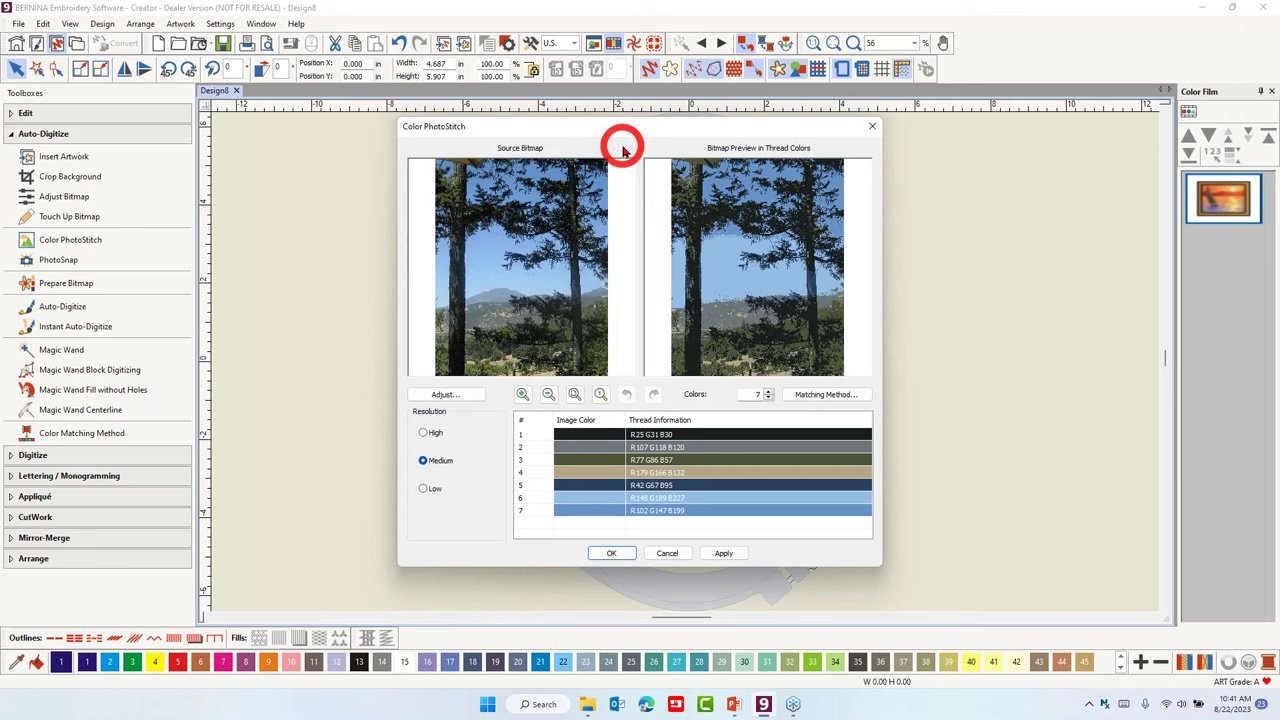
click(423, 488)
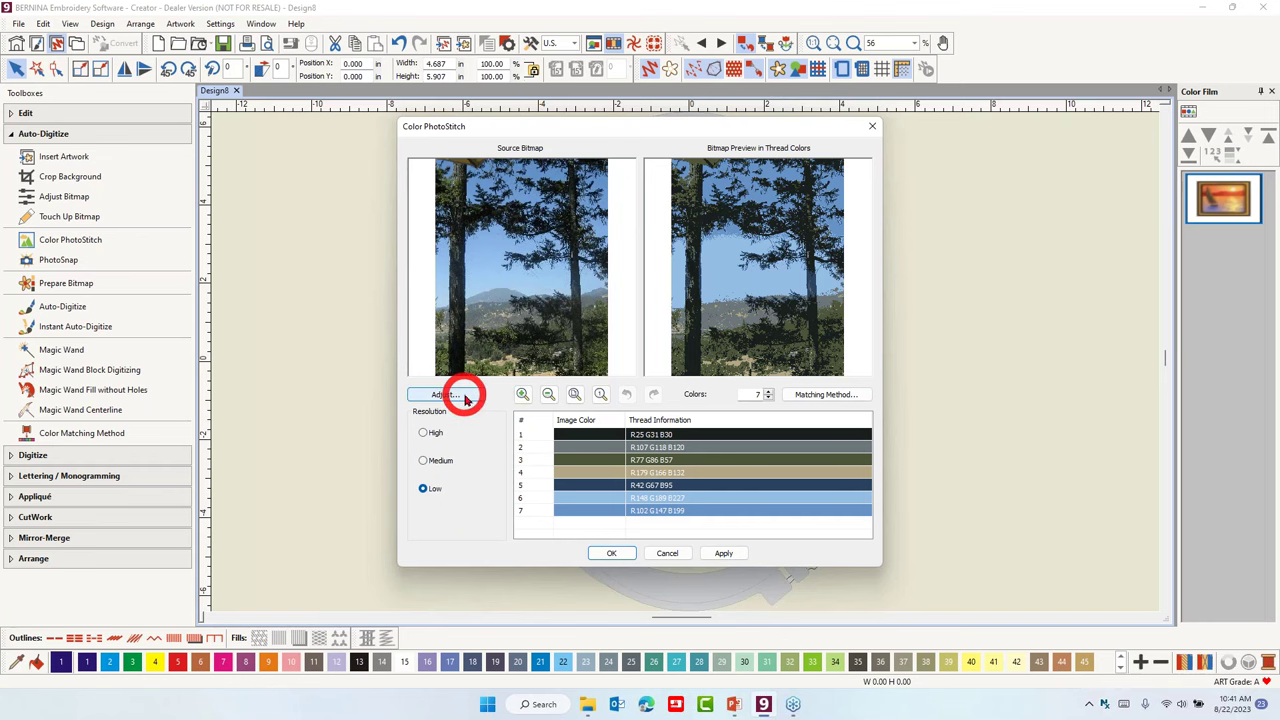
click(465, 397)
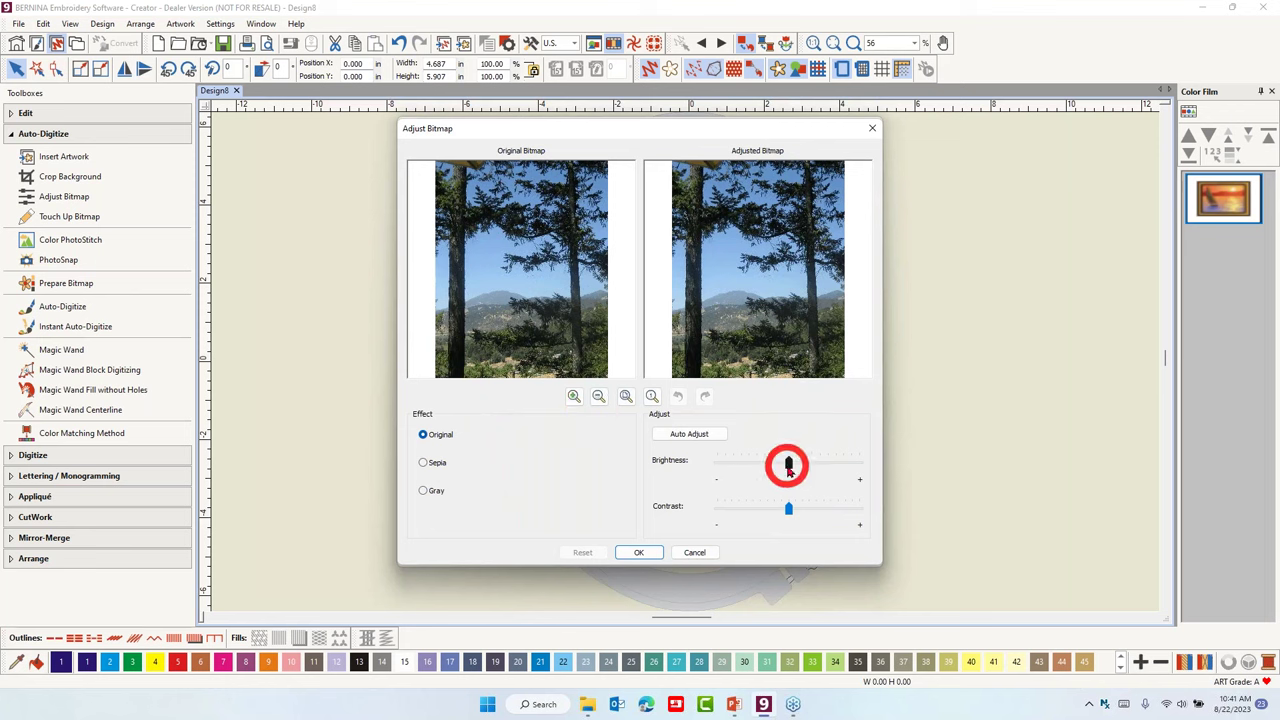
click(788, 466)
drag(788, 464, 791, 462)
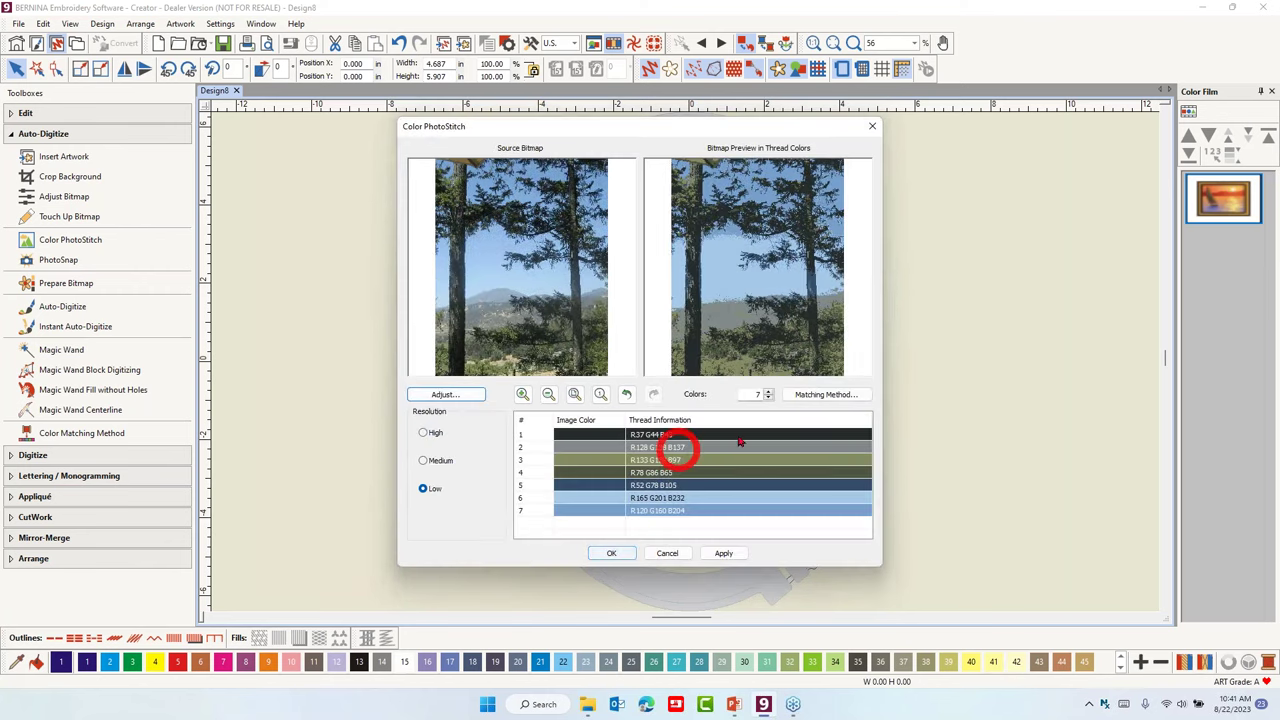
Set the Color PhotoStitch color count to 8 and generate the stitching.
click(769, 394)
click(769, 394)
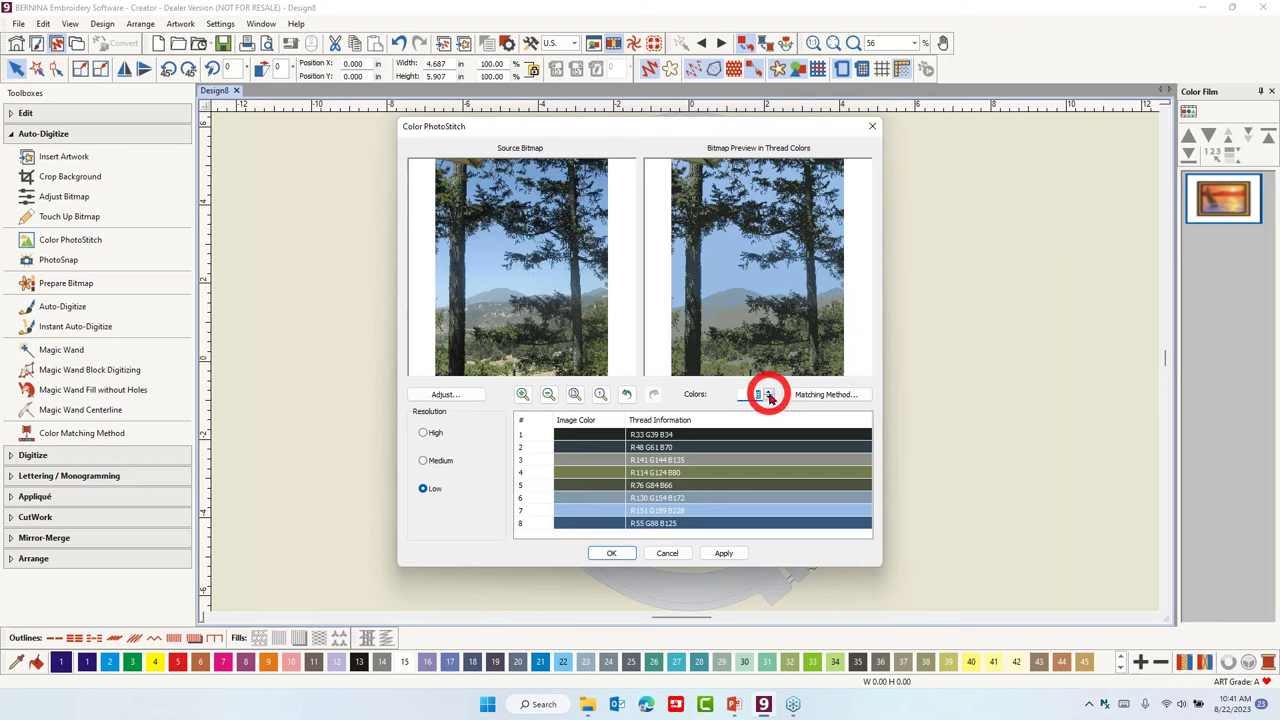
click(613, 556)
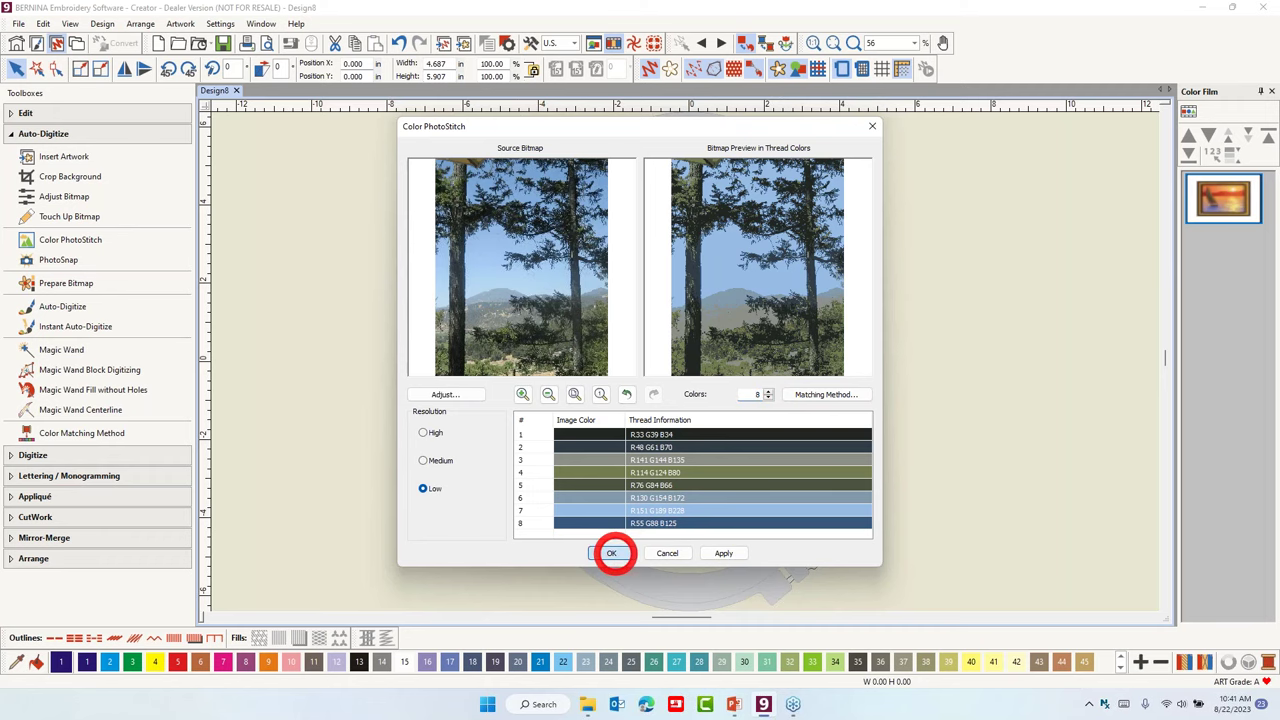
click(612, 553)
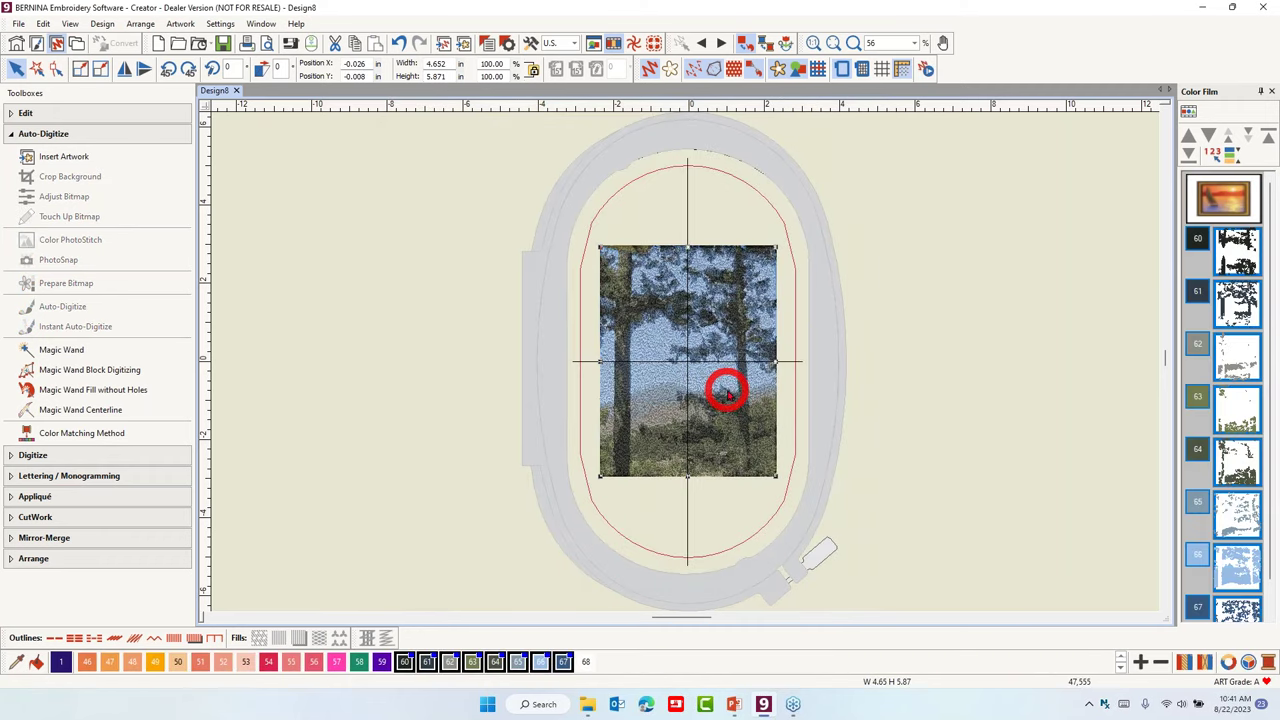
Hide the mountain scene's source artwork and inspect the generated stitches up close.
click(779, 68)
scroll(690, 380, up, 2)
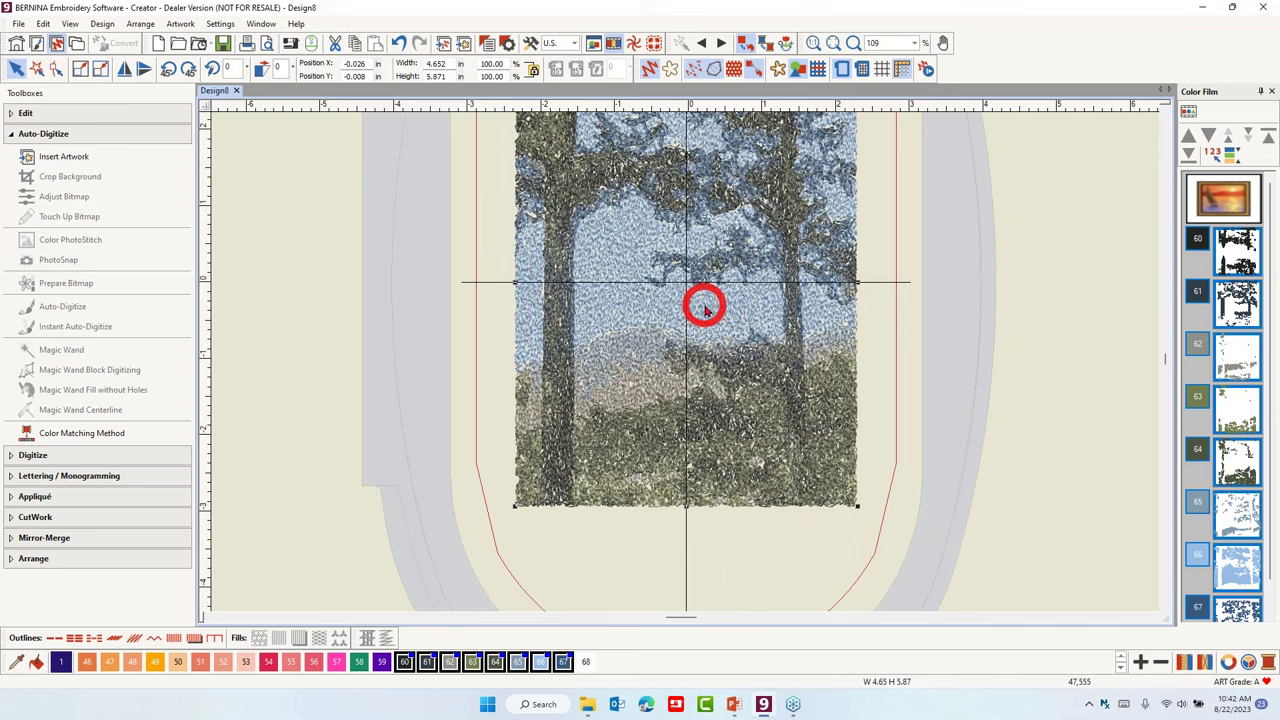
scroll(680, 350, down, 2)
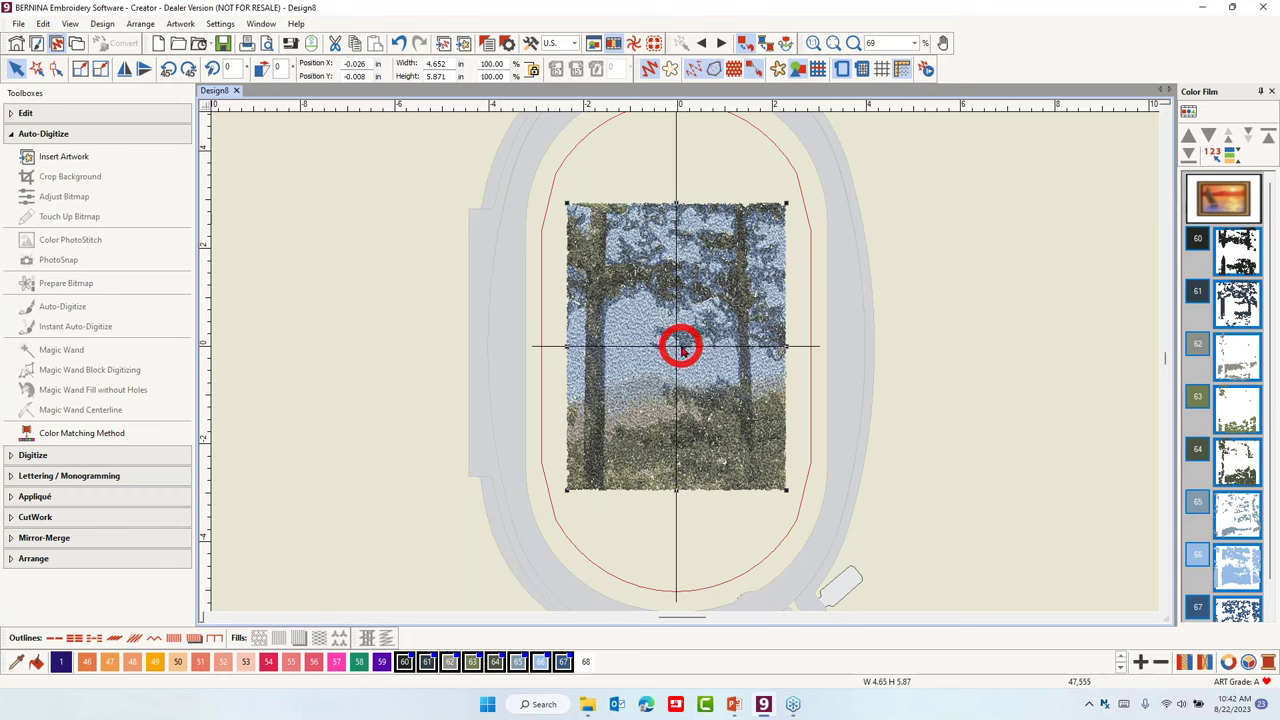
Save the mountain scene design as Color PhotoStitch and switch to the presentation slides.
click(17, 28)
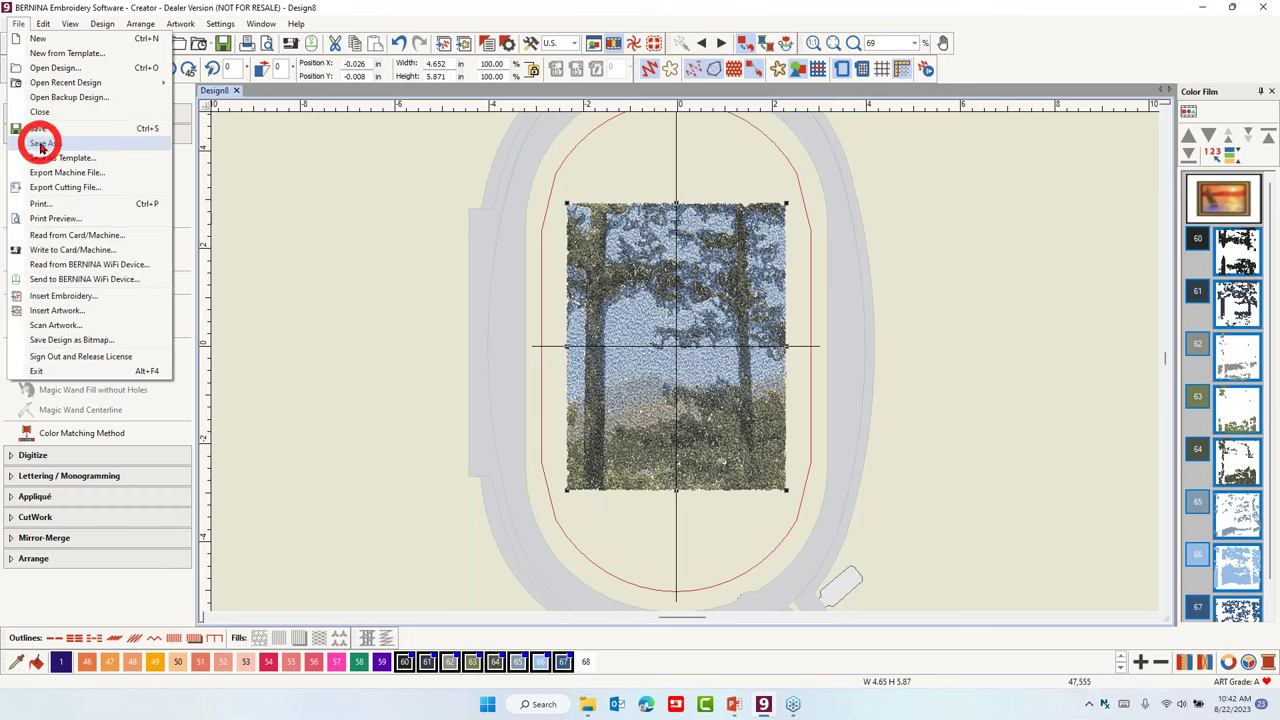
click(30, 129)
text(C)
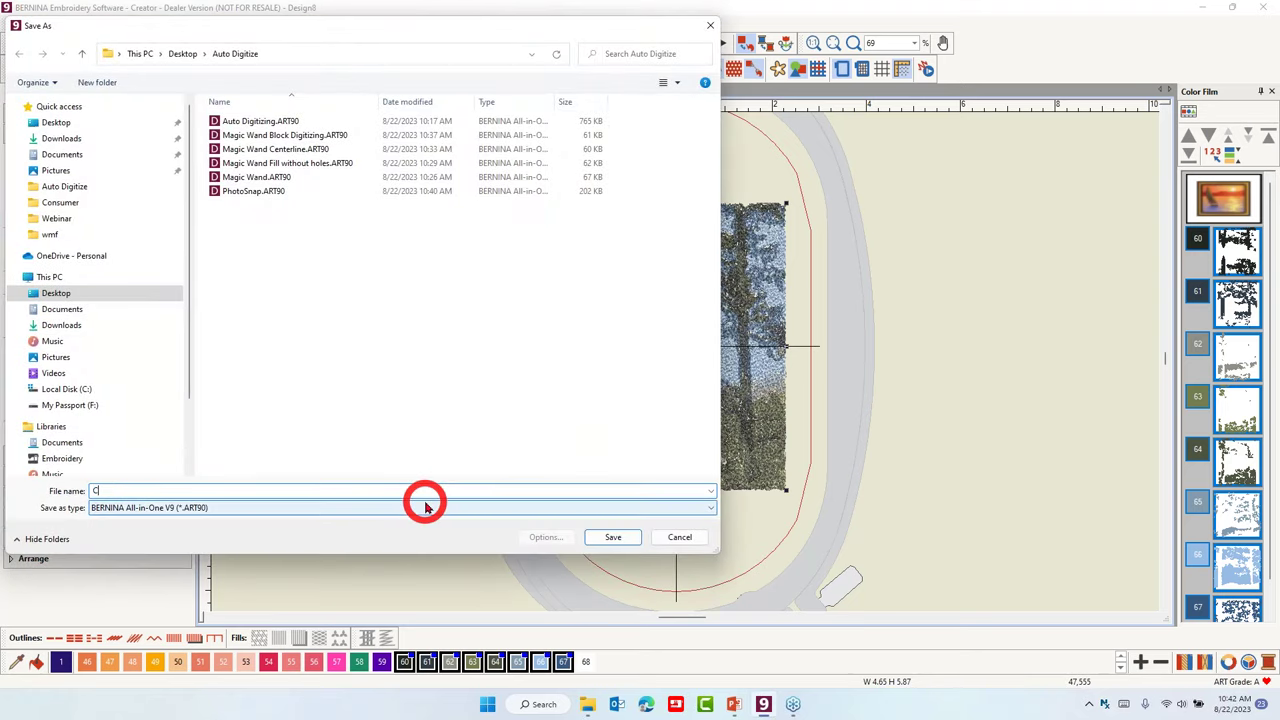
text(olor PhotoStitch)
click(607, 537)
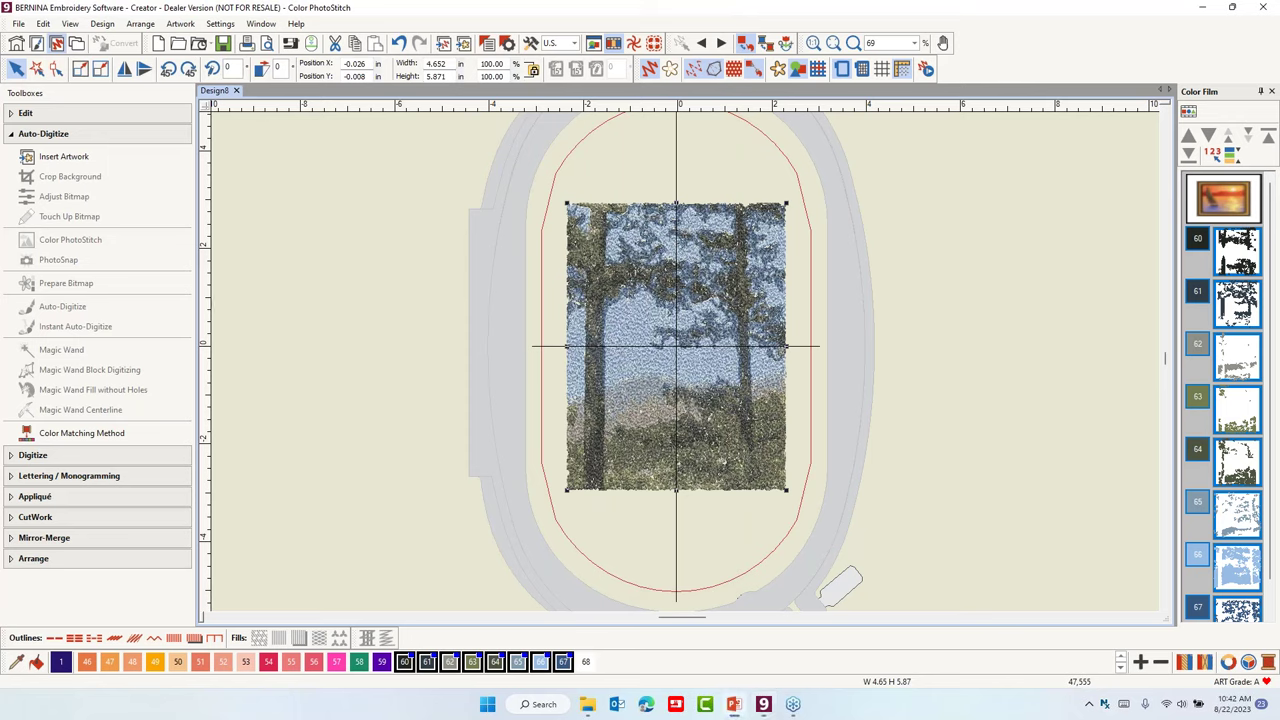
key(alt+Tab)
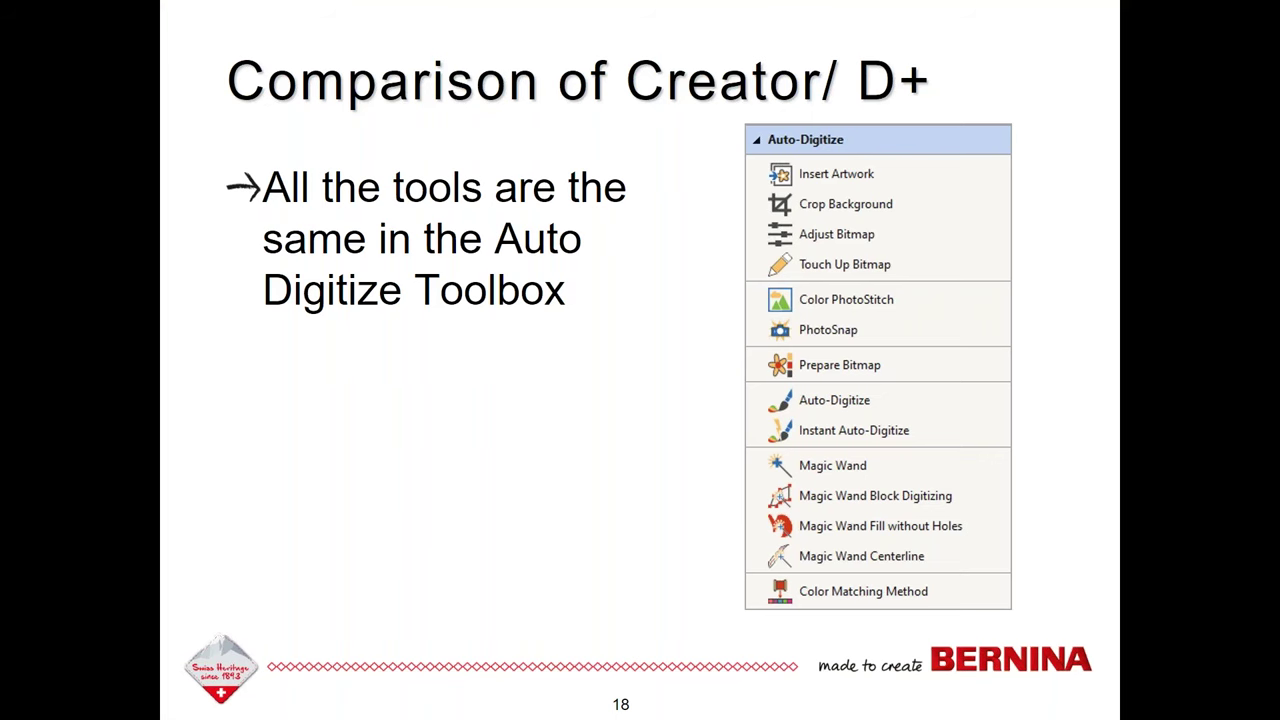